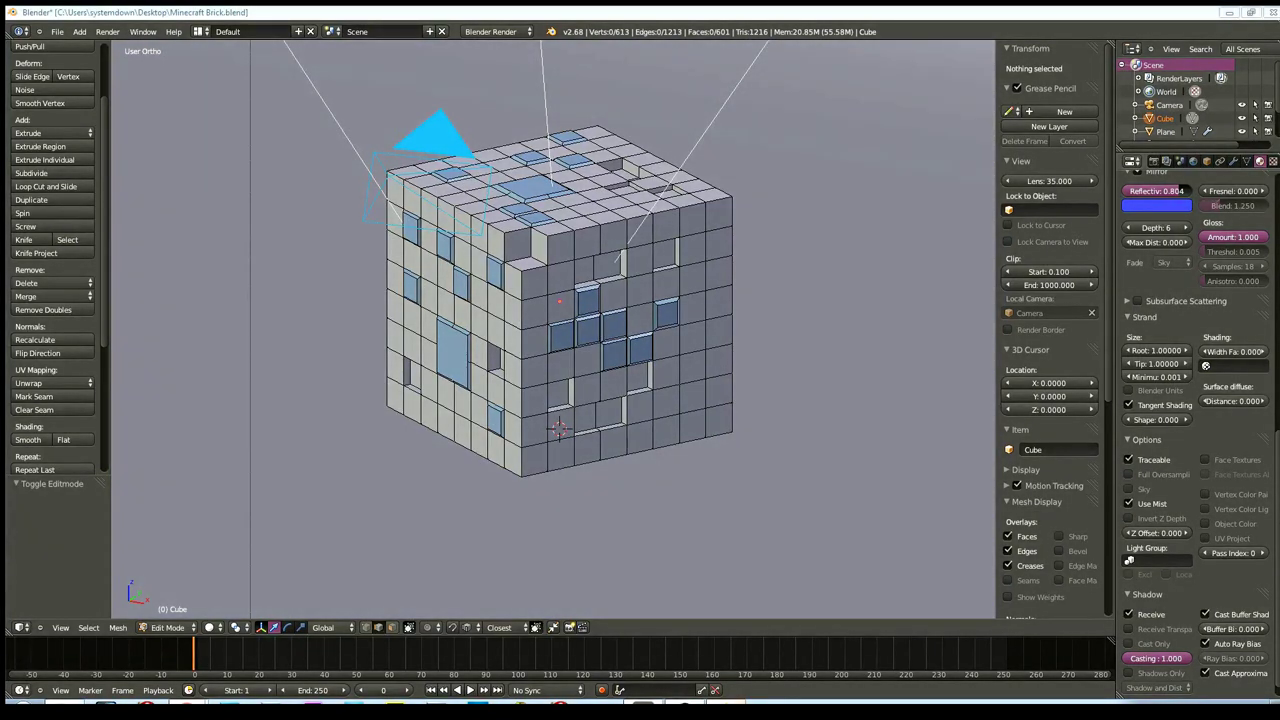
- Stay in Blender, then orbit and zoom in to show more of the cube's left face
{"action": "key", "text": "alt+Tab"}
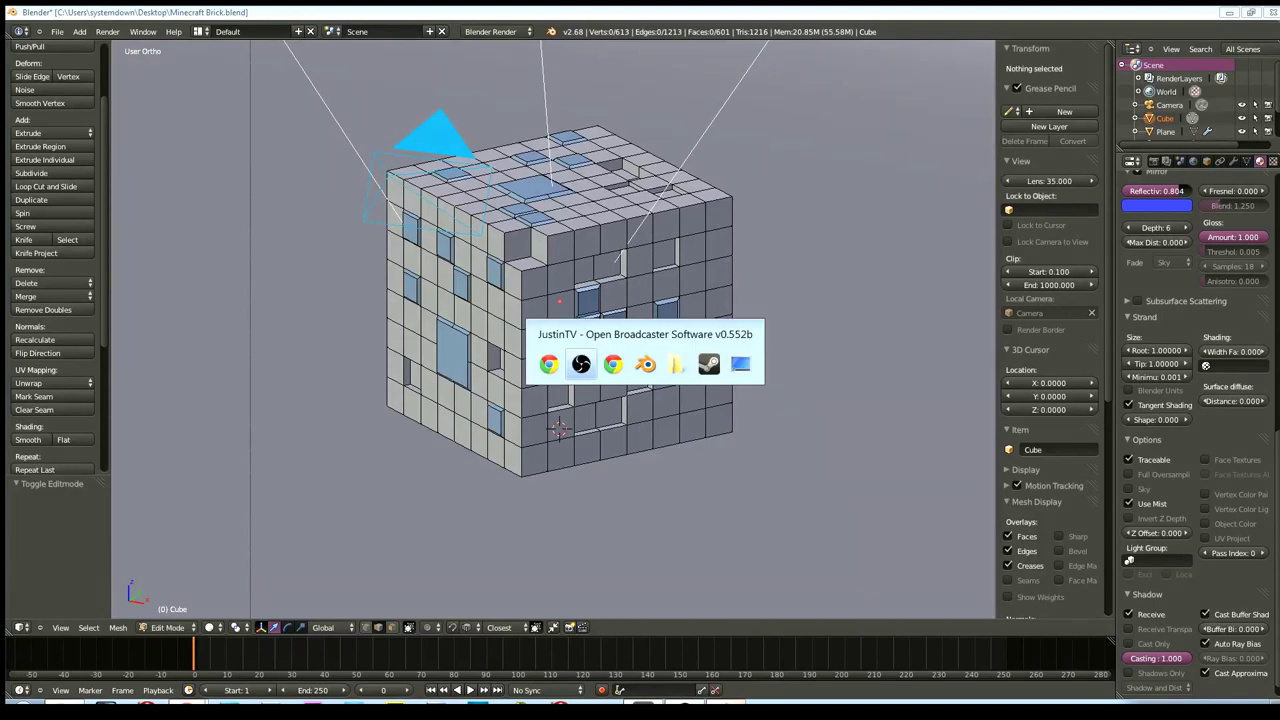
{"action": "key", "text": "Escape"}
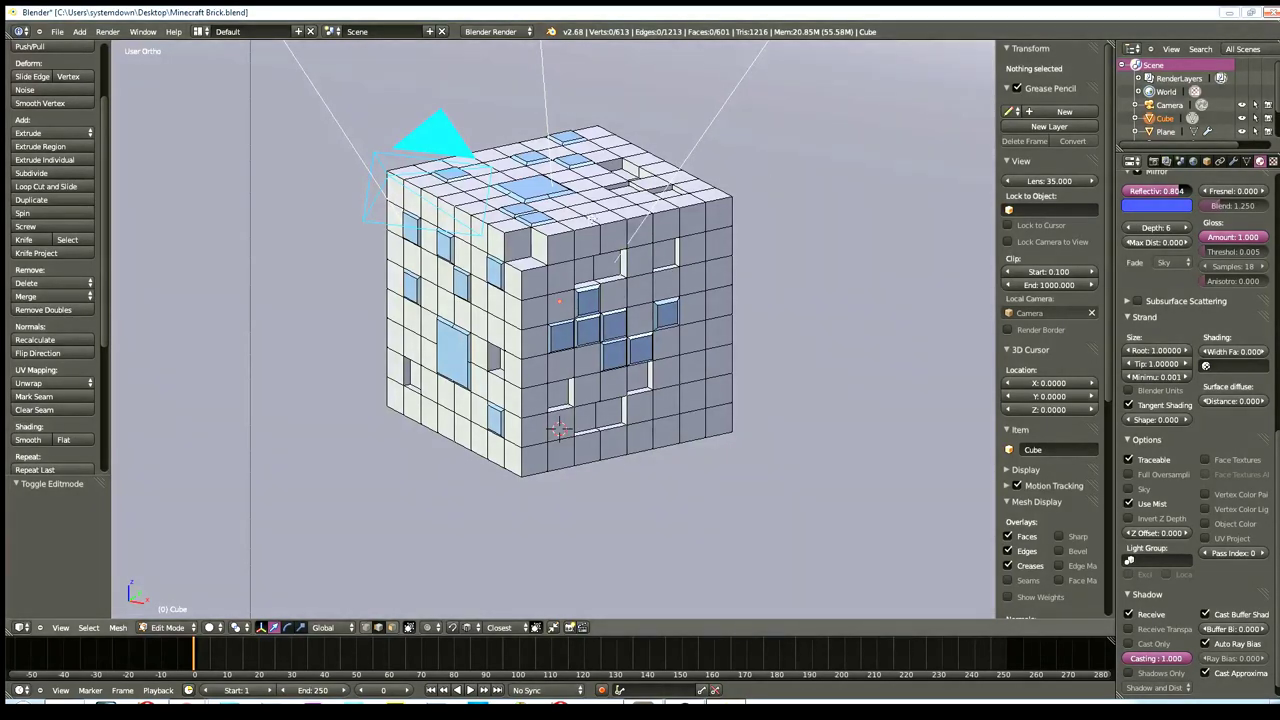
{"action": "mouse_move", "coordinate": [486, 274]}
{"action": "middle_mouse_down"}
{"action": "mouse_move", "coordinate": [514, 273]}
{"action": "mouse_move", "coordinate": [582, 378]}
{"action": "mouse_move", "coordinate": [700, 390]}
{"action": "middle_mouse_up"}
{"action": "scroll", "coordinate": [582, 378], "scroll_direction": "up", "scroll_amount": 2}
{"action": "scroll", "coordinate": [1208, 453], "scroll_direction": "up", "scroll_amount": 3}
{"action": "scroll", "coordinate": [1208, 453], "scroll_direction": "up", "scroll_amount": 3}
{"action": "scroll", "coordinate": [1208, 453], "scroll_direction": "up", "scroll_amount": 3}
{"action": "scroll", "coordinate": [1208, 453], "scroll_direction": "up", "scroll_amount": 4}
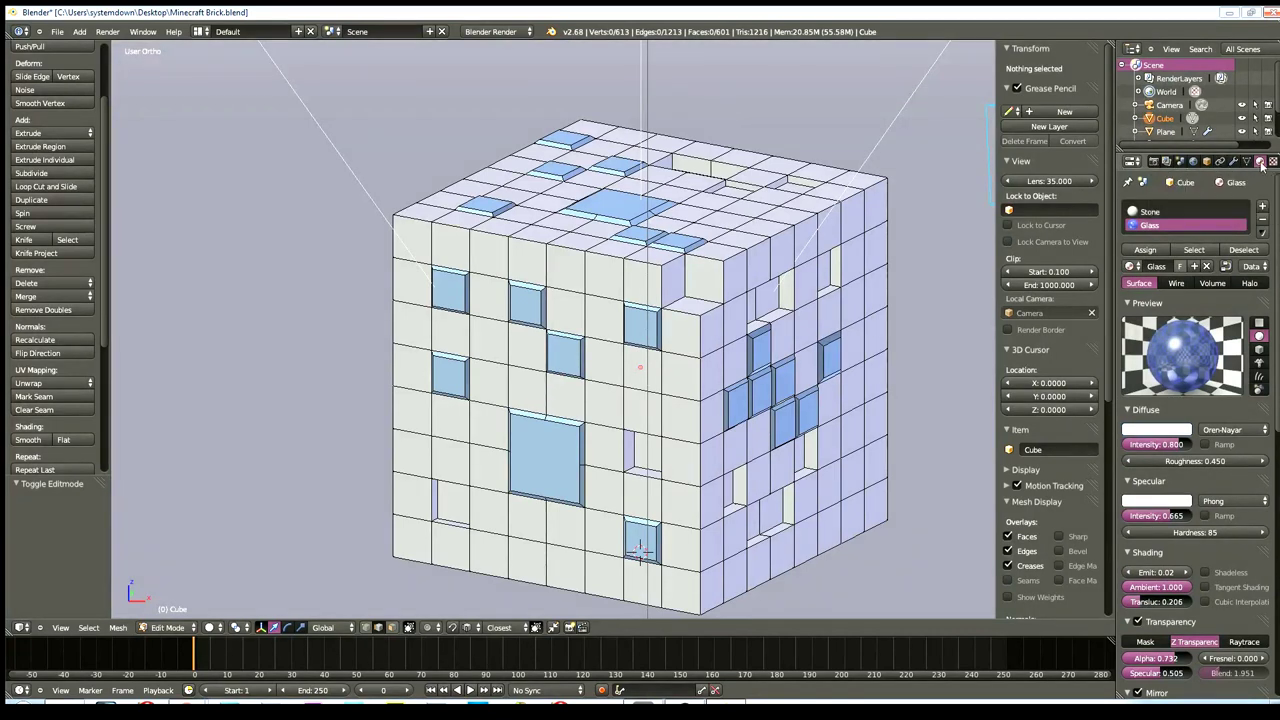
- Select the Stone material and tint its diffuse colour pale blue (R 0.626, G 0.877, B 0.800)
{"action": "left_click", "coordinate": [1165, 212]}
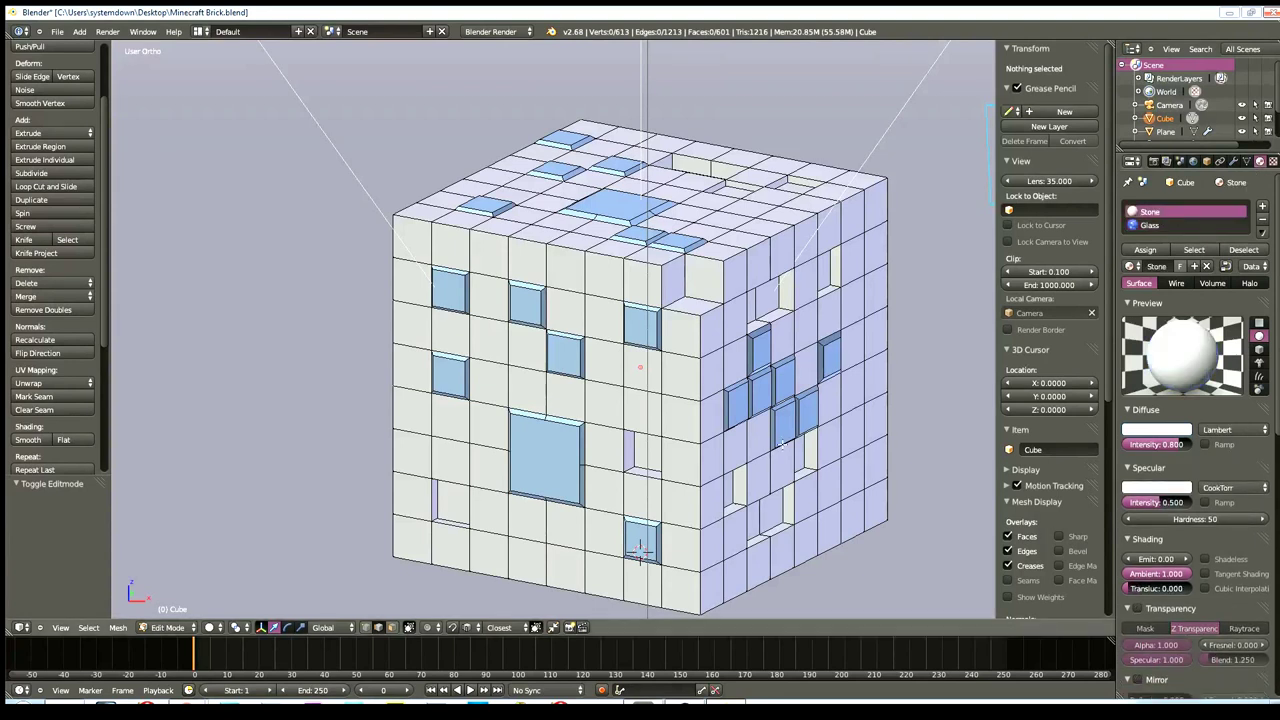
{"action": "right_click", "coordinate": [425, 248]}
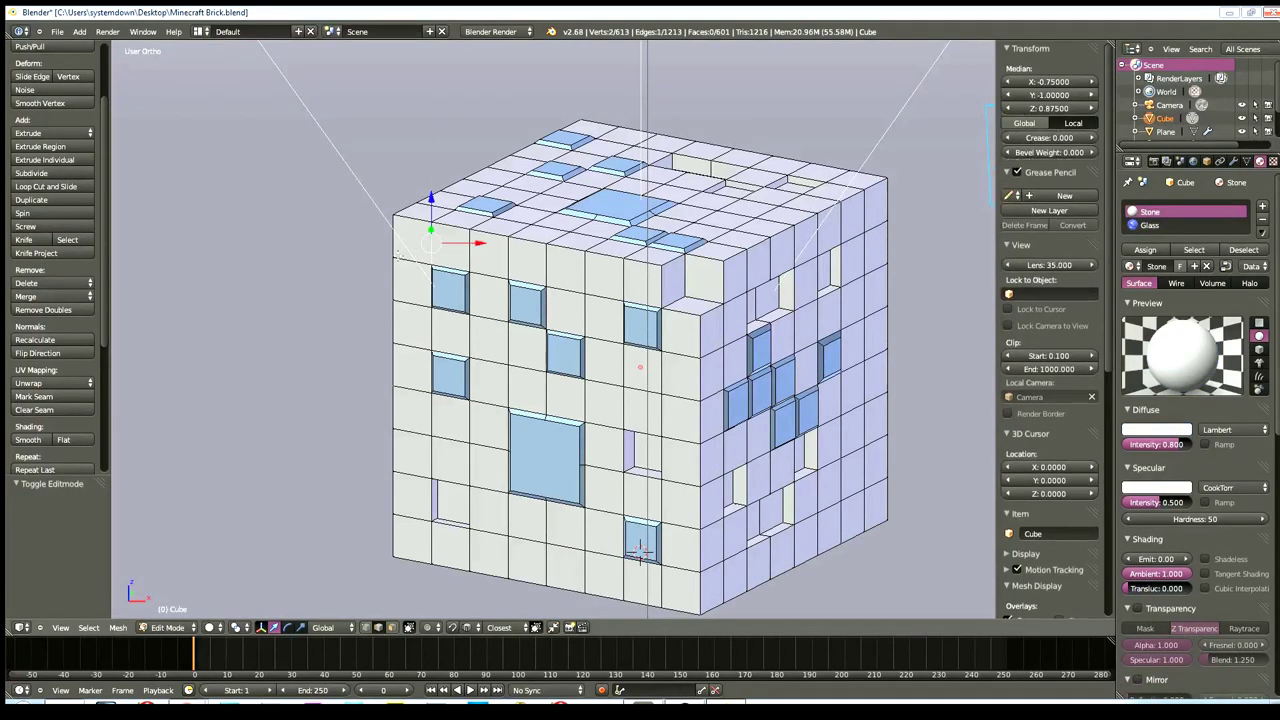
{"action": "right_click", "coordinate": [405, 240]}
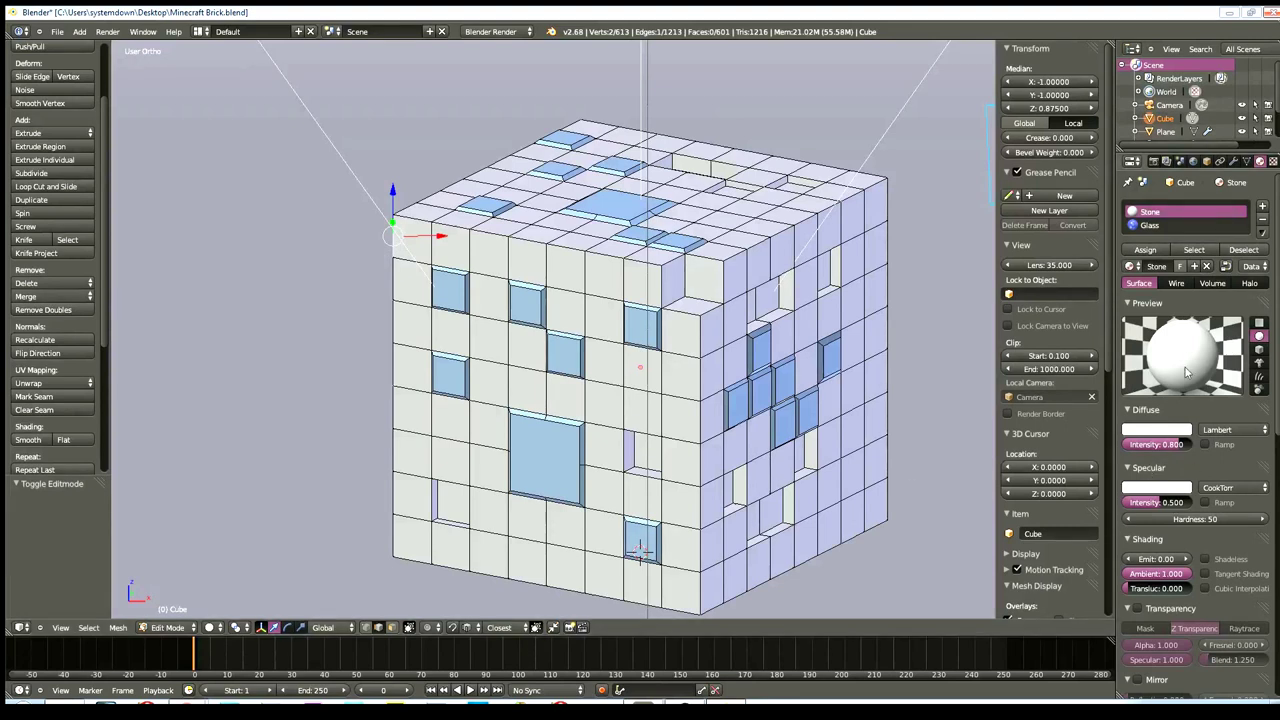
{"action": "left_click", "coordinate": [1148, 434]}
{"action": "left_click", "coordinate": [1150, 284]}
{"action": "mouse_move", "coordinate": [1155, 284]}
{"action": "left_mouse_down"}
{"action": "mouse_move", "coordinate": [1131, 289]}
{"action": "mouse_move", "coordinate": [1150, 291]}
{"action": "mouse_move", "coordinate": [1132, 303]}
{"action": "left_mouse_up"}
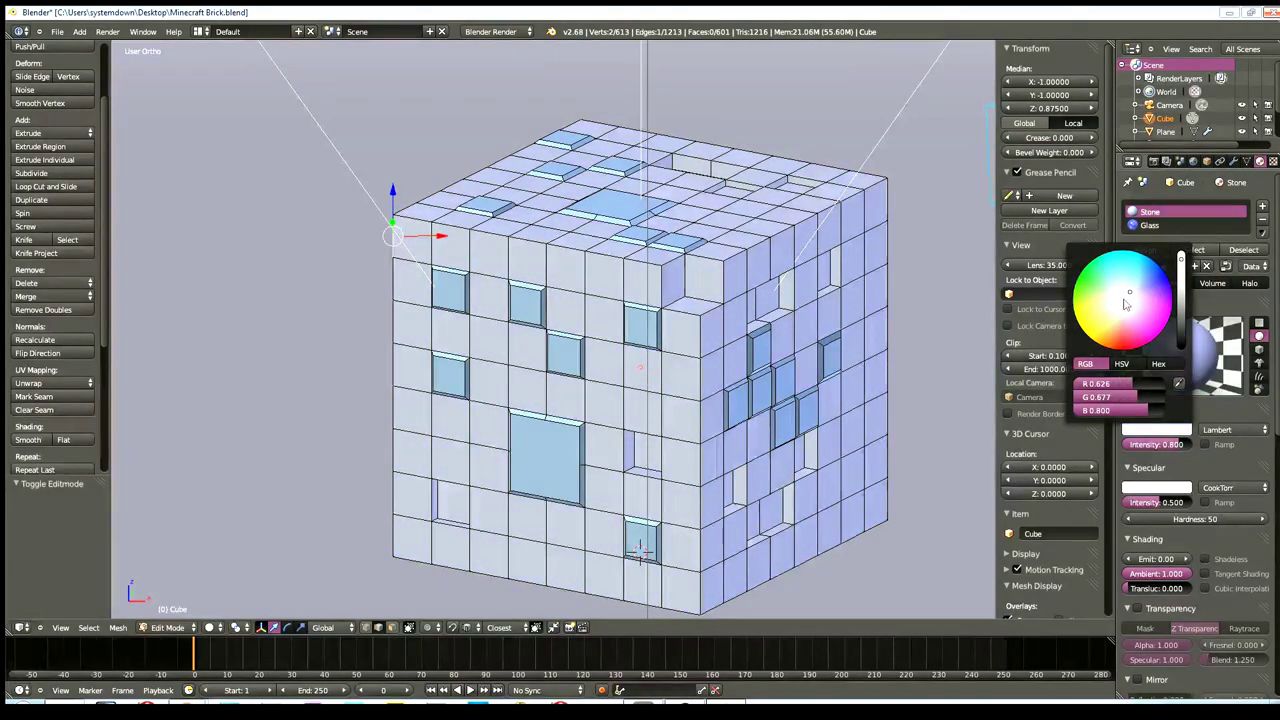
- Make the Stone diffuse colour grey (0.365, 0.365, 0.376) and set specular hardness to 56
{"action": "left_click", "coordinate": [1181, 295]}
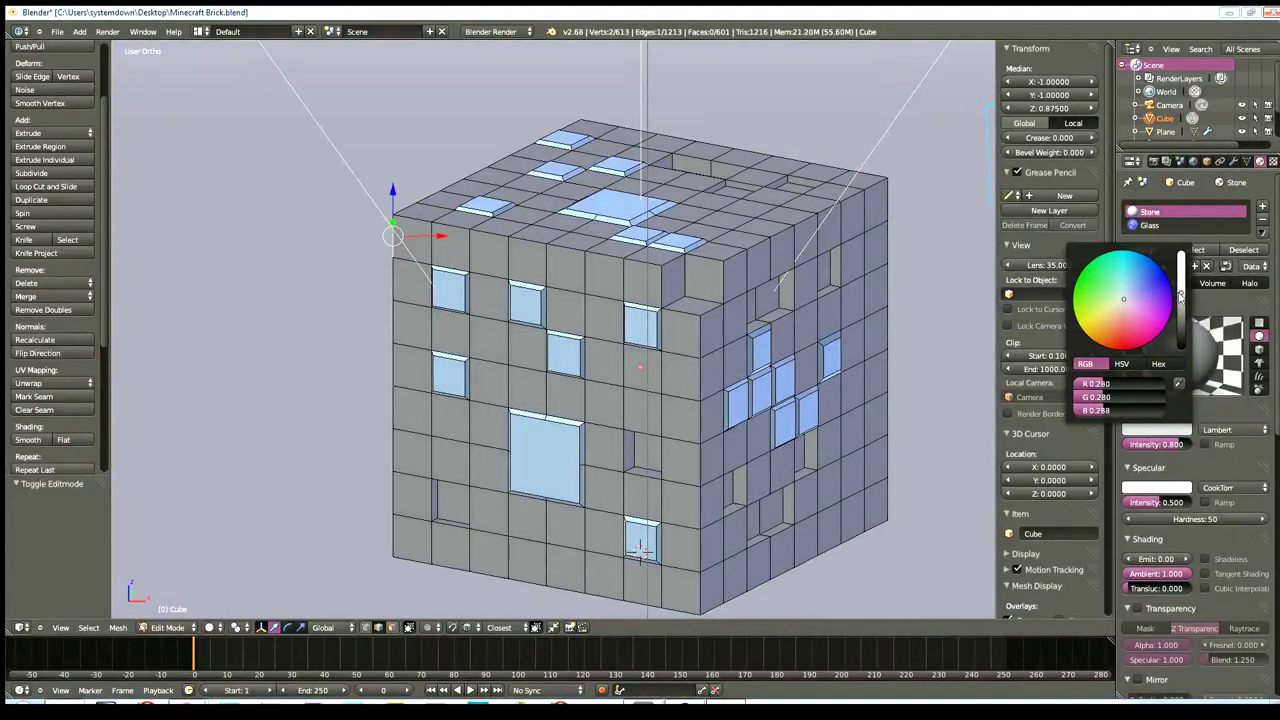
{"action": "left_click_drag", "start_coordinate": [1181, 295], "coordinate": [1181, 289]}
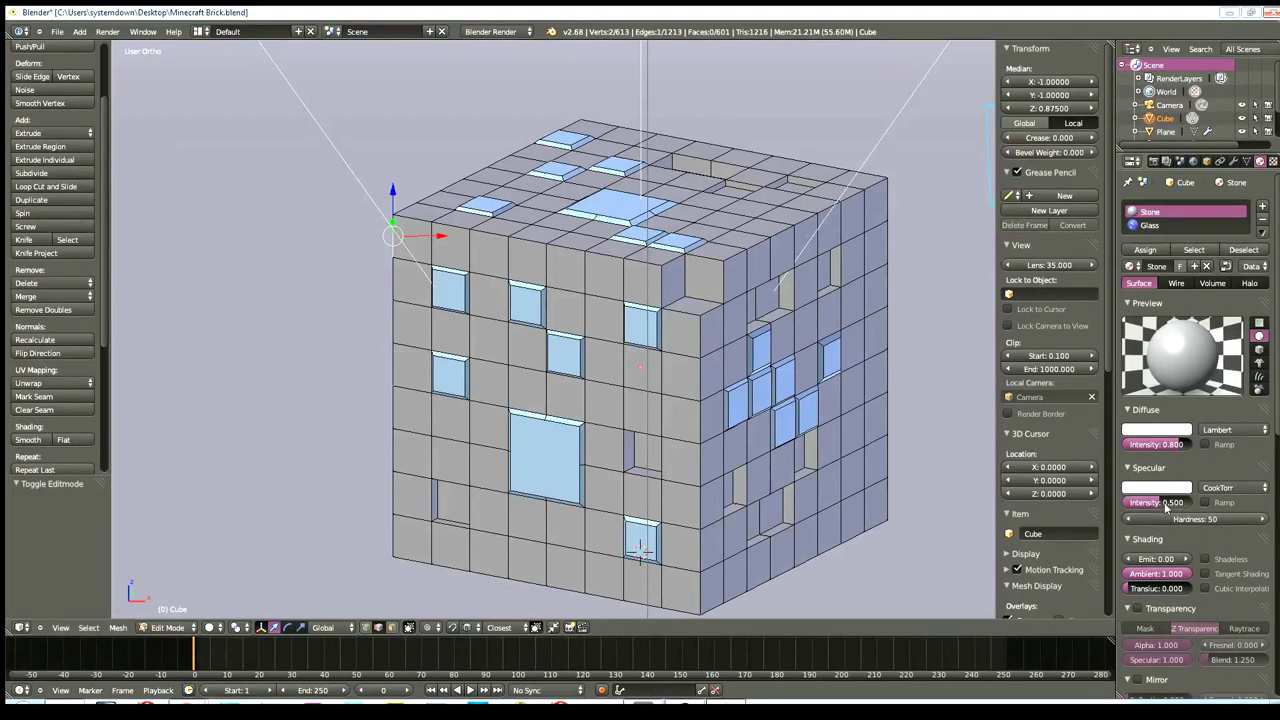
{"action": "left_click_drag", "start_coordinate": [1187, 526], "coordinate": [1217, 524]}
{"action": "left_click", "coordinate": [1226, 489]}
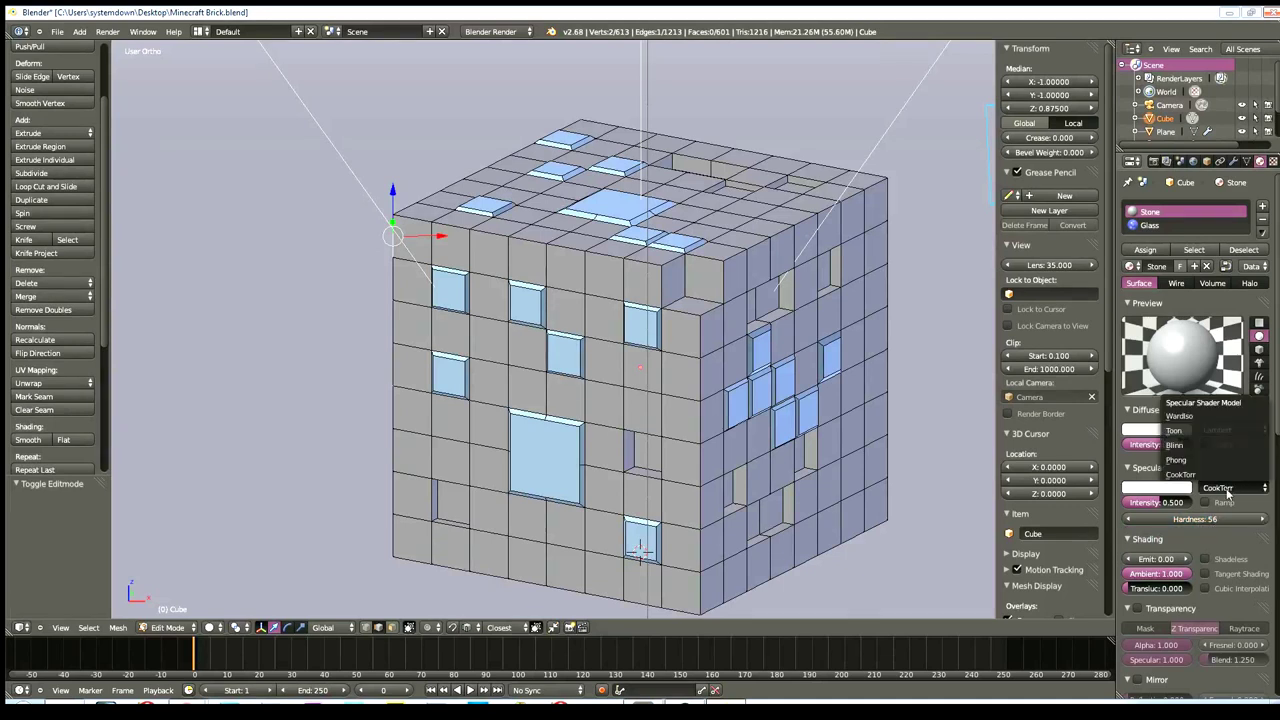
- Try the WardIso, Toon, Blinn and Phong specular shaders, then return to CookTorr
{"action": "left_click", "coordinate": [1195, 419]}
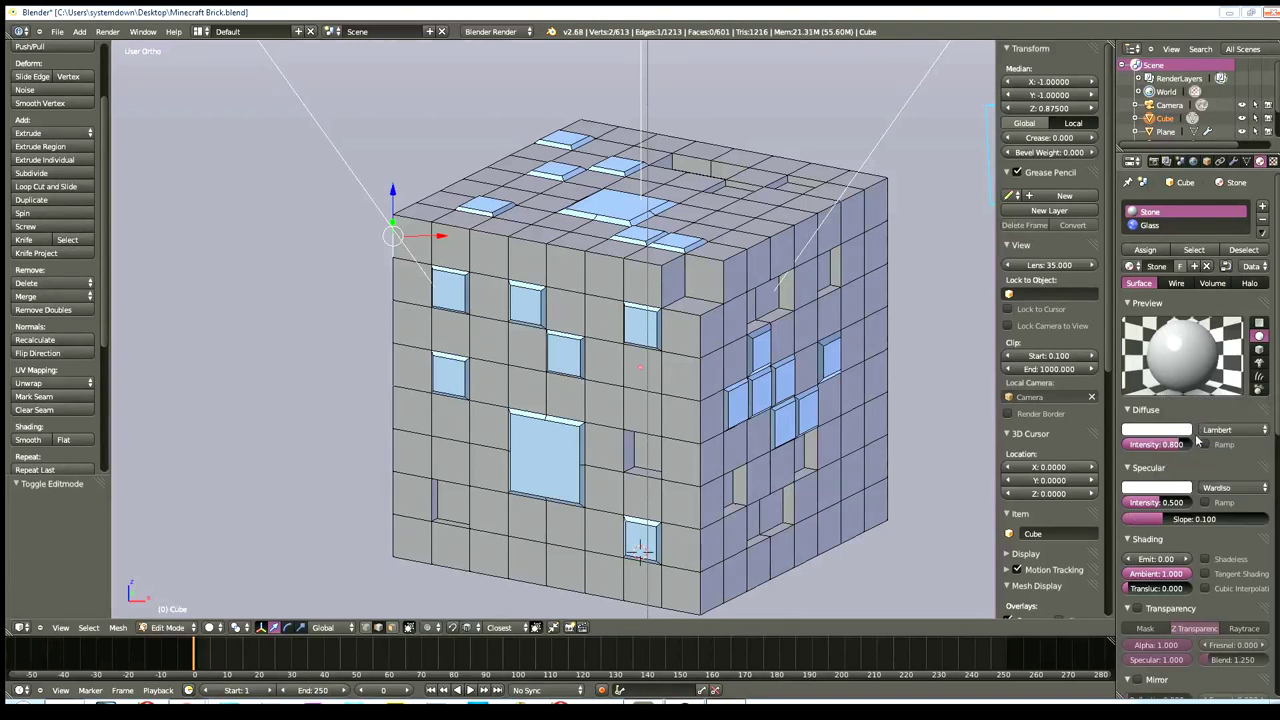
{"action": "left_click", "coordinate": [1230, 489]}
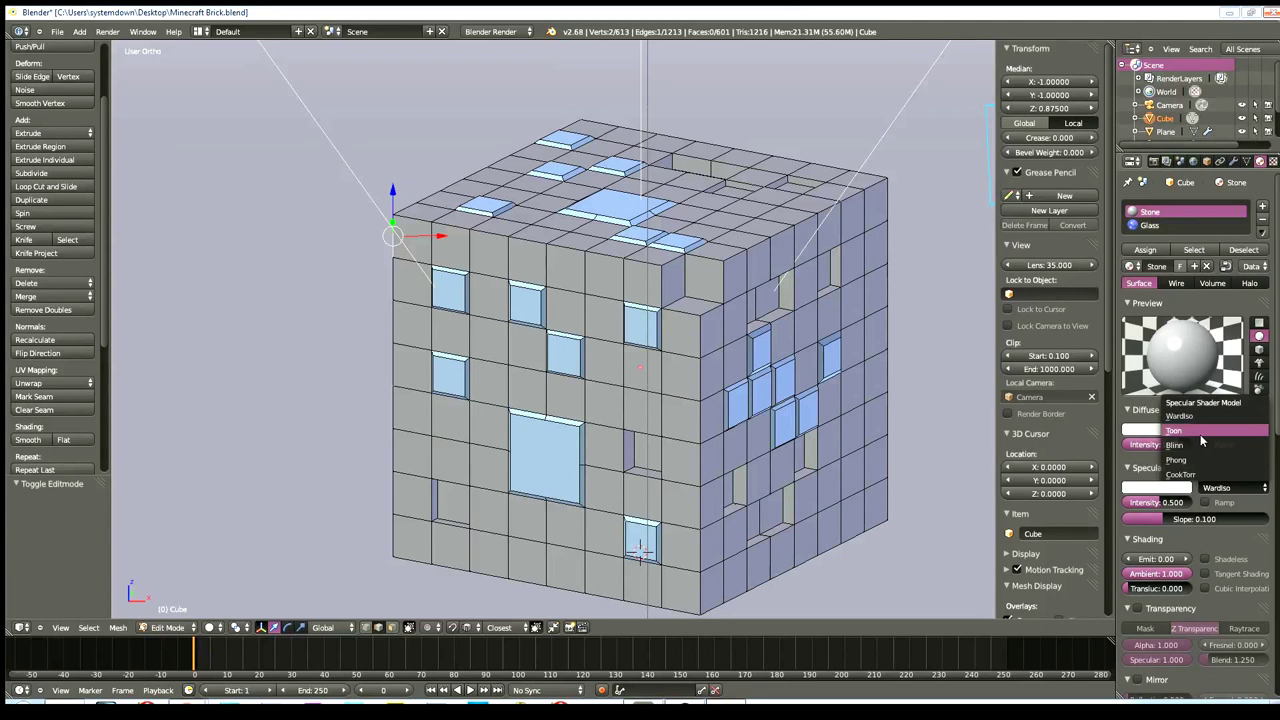
{"action": "left_click", "coordinate": [1215, 442]}
{"action": "left_click", "coordinate": [1225, 487]}
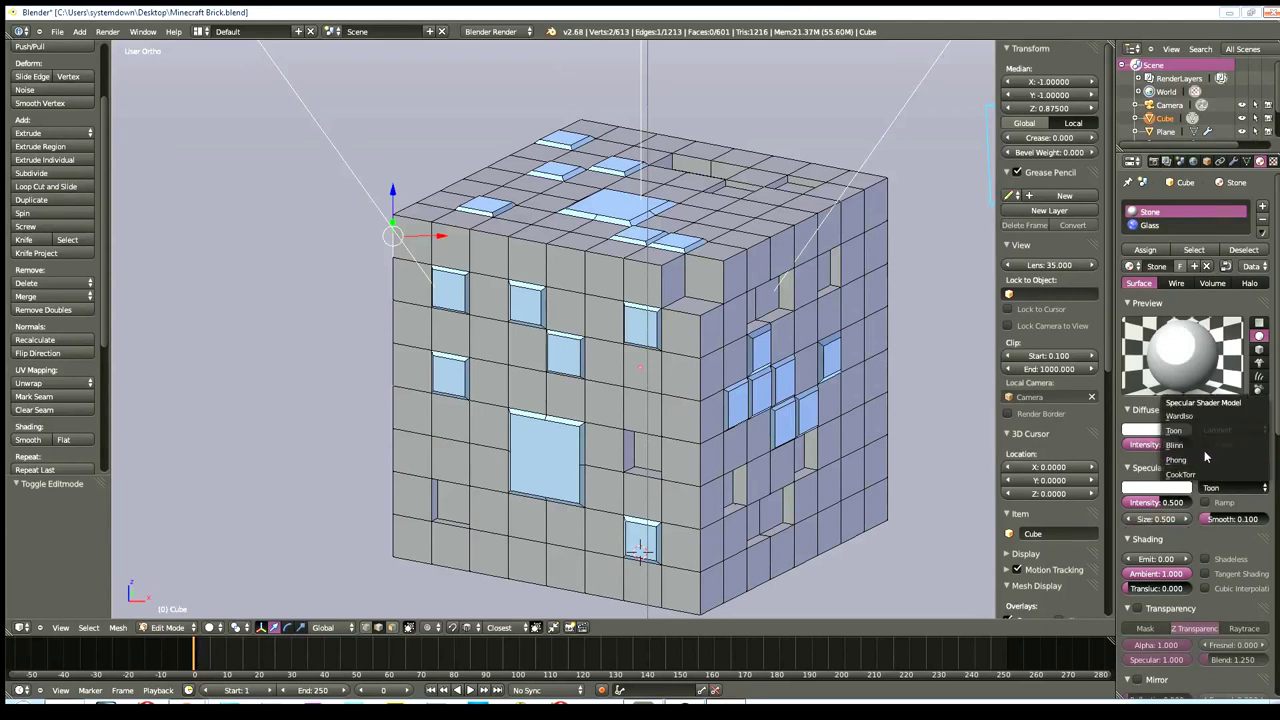
{"action": "left_click", "coordinate": [1205, 456]}
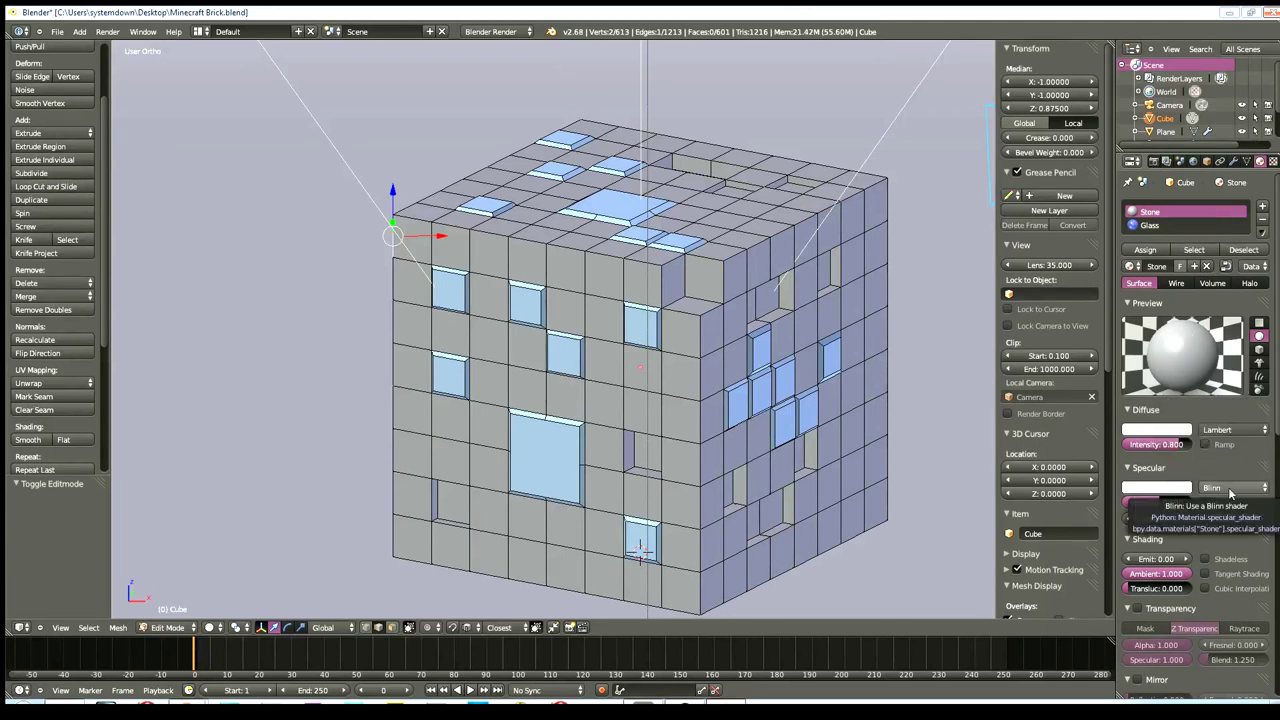
{"action": "left_click", "coordinate": [1230, 489]}
{"action": "left_click", "coordinate": [1190, 463]}
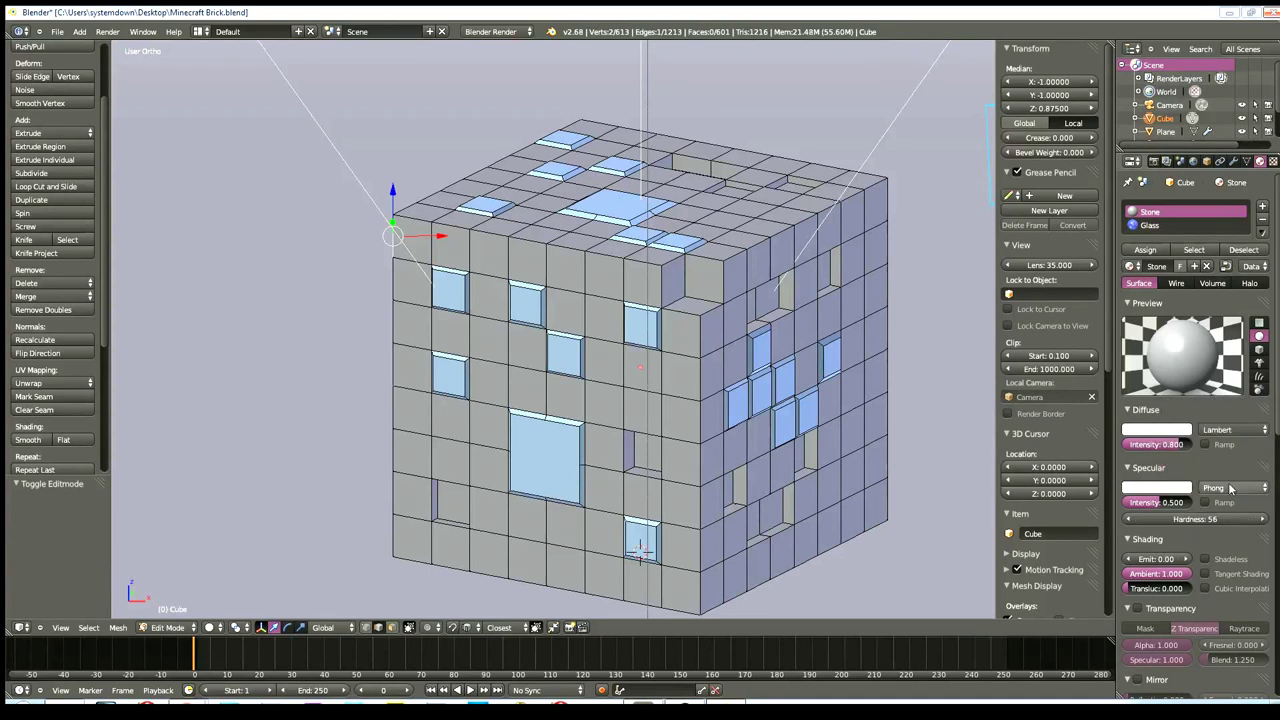
{"action": "left_click", "coordinate": [1232, 489]}
{"action": "left_click", "coordinate": [1190, 483]}
{"action": "left_click", "coordinate": [1223, 489]}
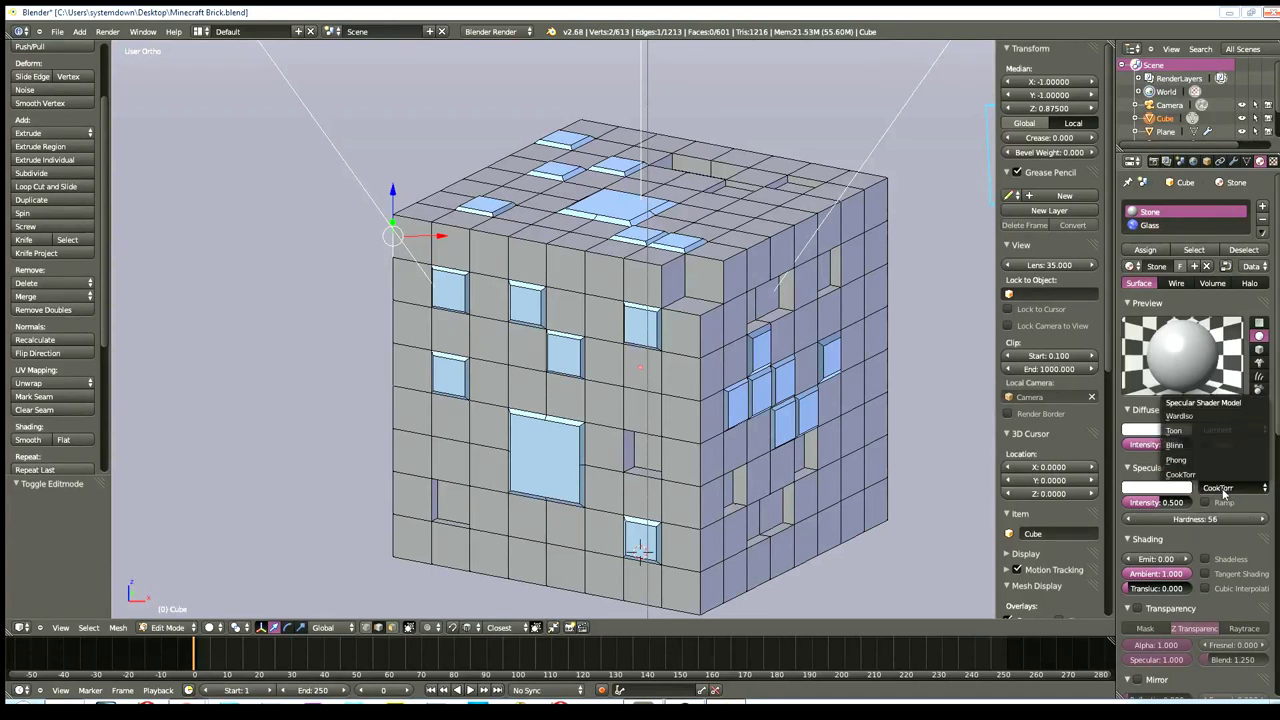
- Enter a specular hardness of 37, then drag it lower
{"action": "left_click", "coordinate": [1218, 520]}
{"action": "key", "text": "BackSpace"}
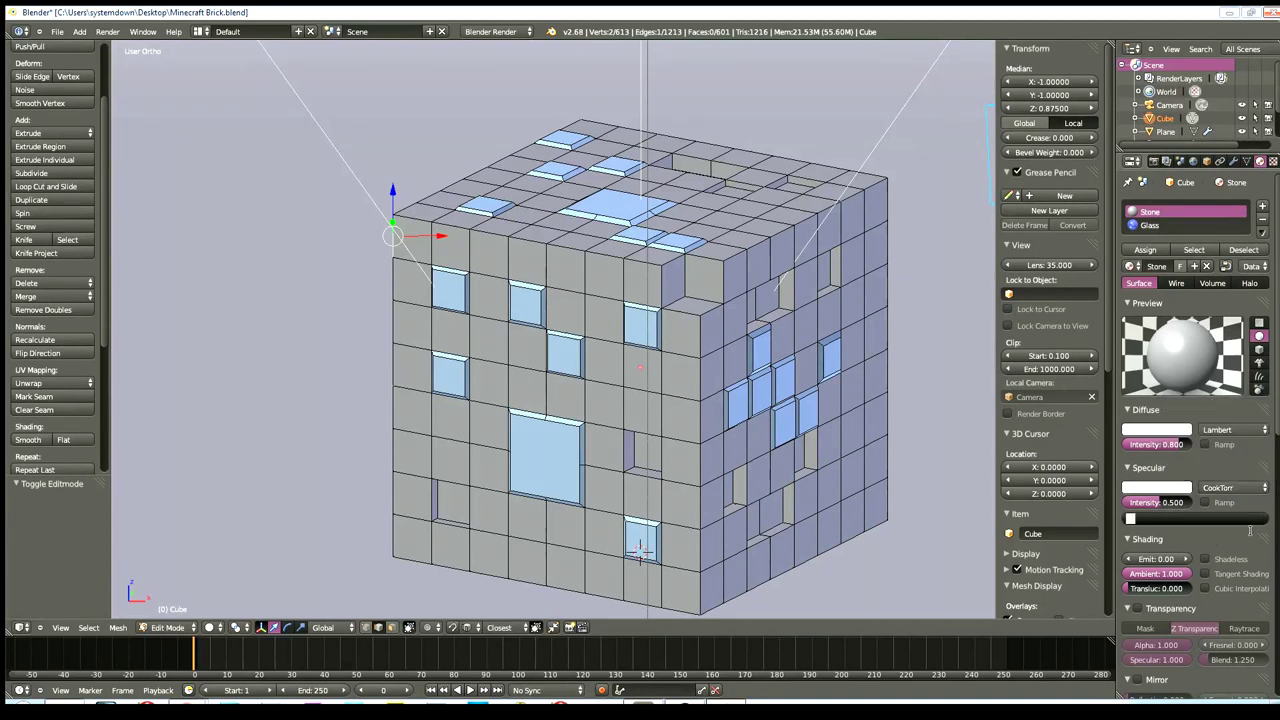
{"action": "type", "text": "37"}
{"action": "key", "text": "Return"}
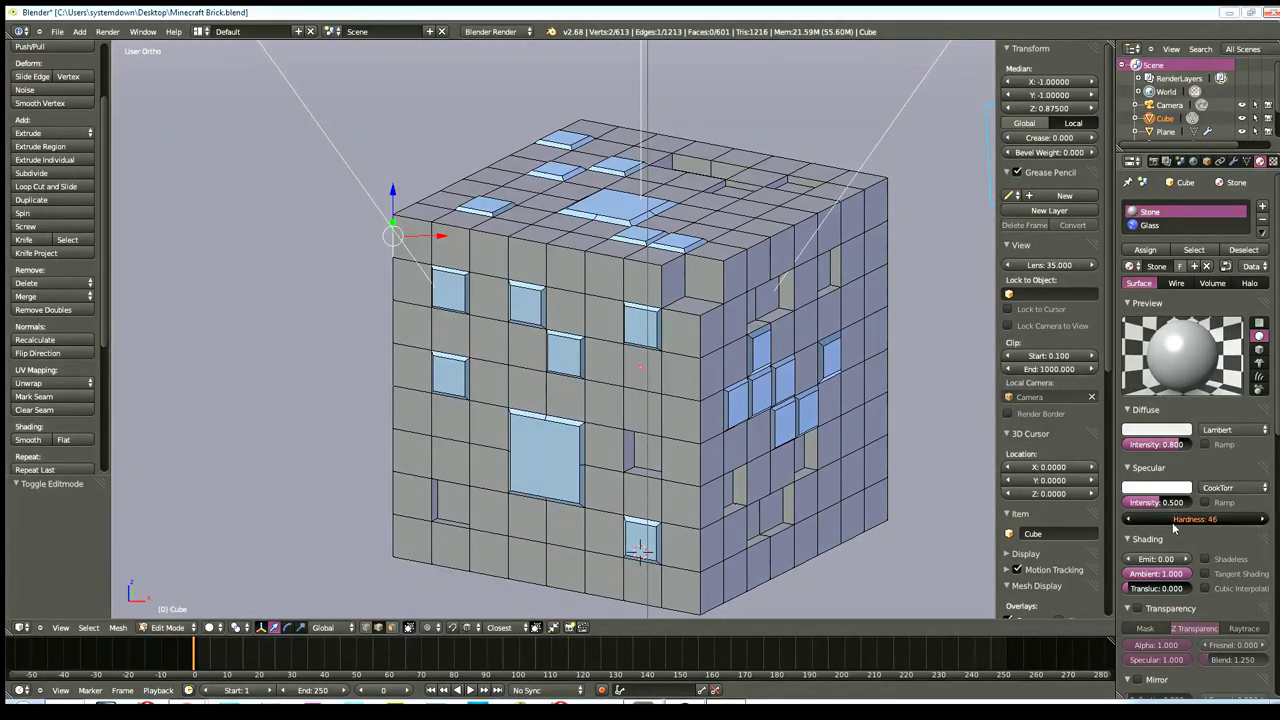
{"action": "mouse_move", "coordinate": [1158, 527]}
{"action": "left_mouse_down"}
{"action": "mouse_move", "coordinate": [1120, 530]}
{"action": "mouse_move", "coordinate": [1158, 527]}
{"action": "mouse_move", "coordinate": [1176, 508]}
{"action": "mouse_move", "coordinate": [1122, 512]}
{"action": "left_mouse_up"}
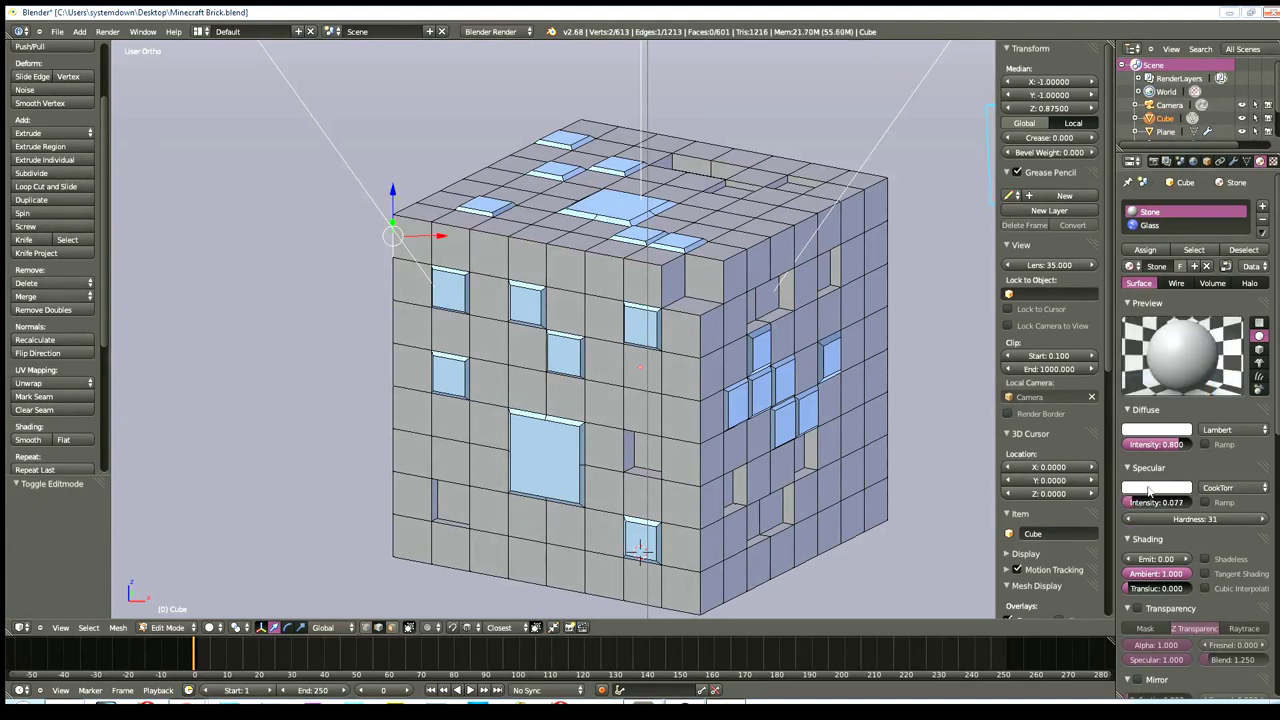
- Darken the specular colour to grey (0.303) and set specular intensity to 0.356
{"action": "left_click", "coordinate": [1150, 490]}
{"action": "left_click_drag", "start_coordinate": [1186, 345], "coordinate": [1186, 368]}
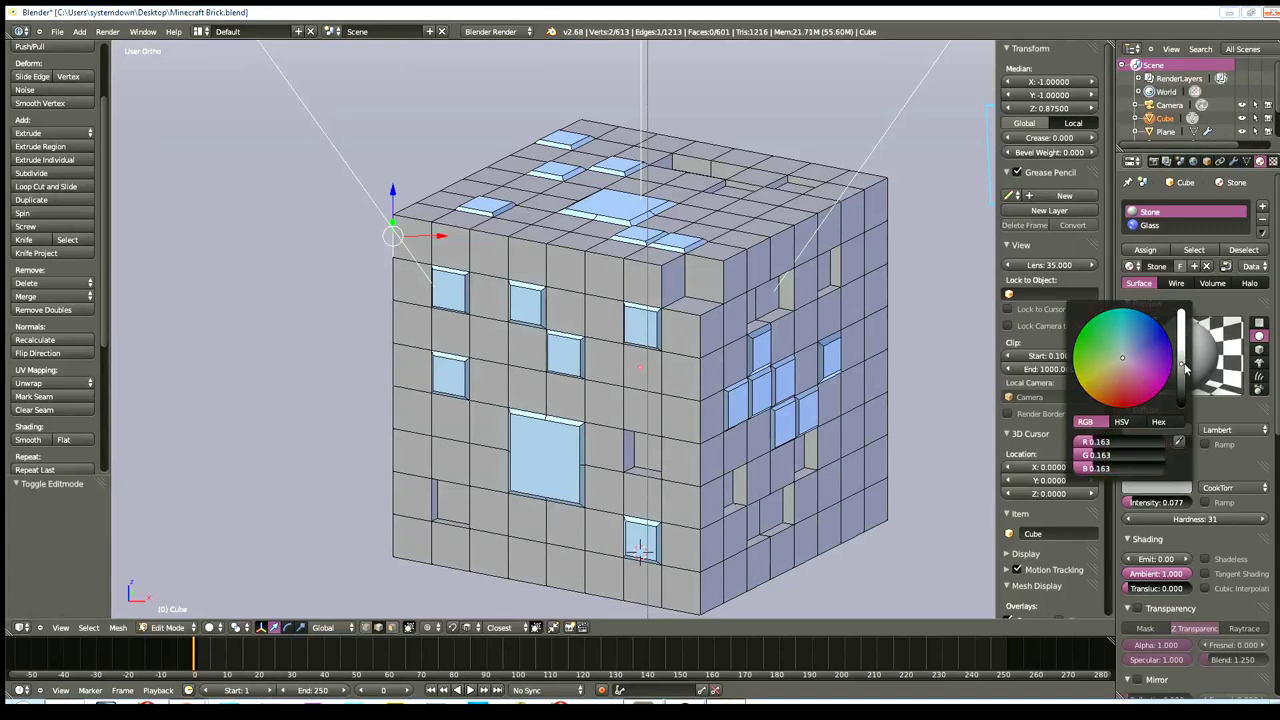
{"action": "left_click", "coordinate": [1141, 492]}
{"action": "left_click_drag", "start_coordinate": [1148, 505], "coordinate": [1172, 505]}
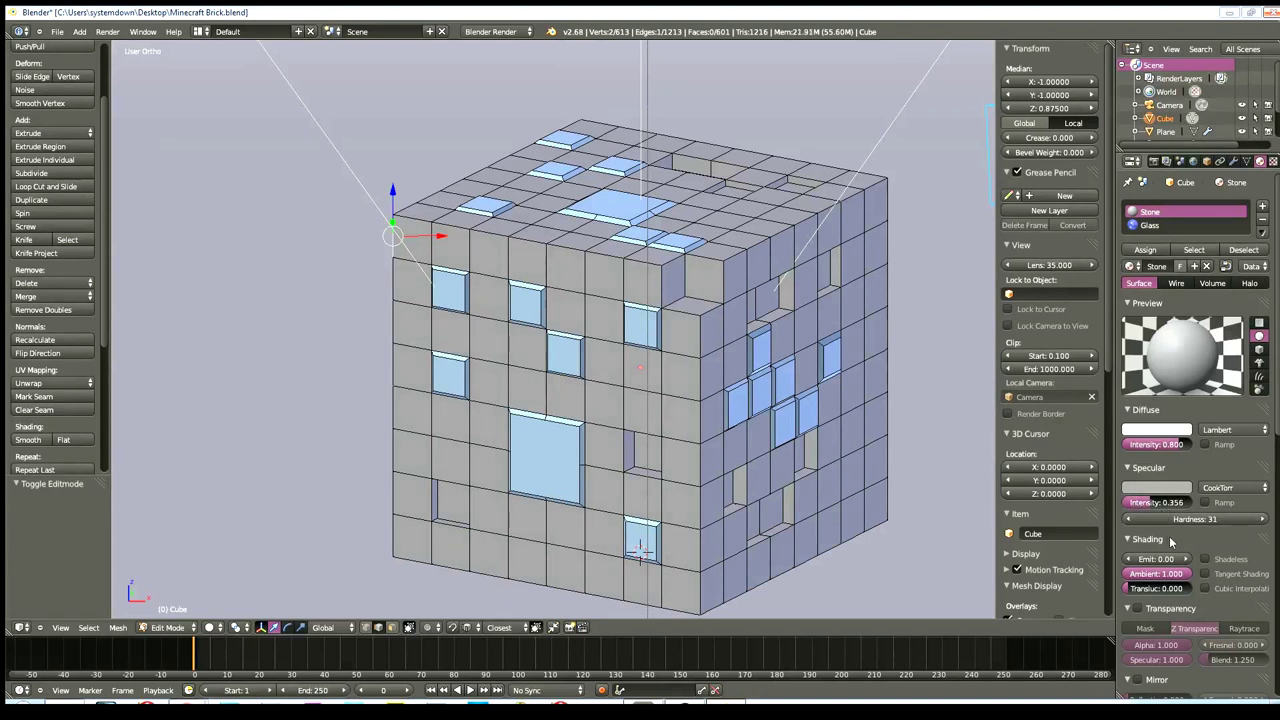
{"action": "scroll", "coordinate": [1172, 541], "scroll_direction": "down", "scroll_amount": 2}
{"action": "scroll", "coordinate": [1168, 545], "scroll_direction": "down", "scroll_amount": 1}
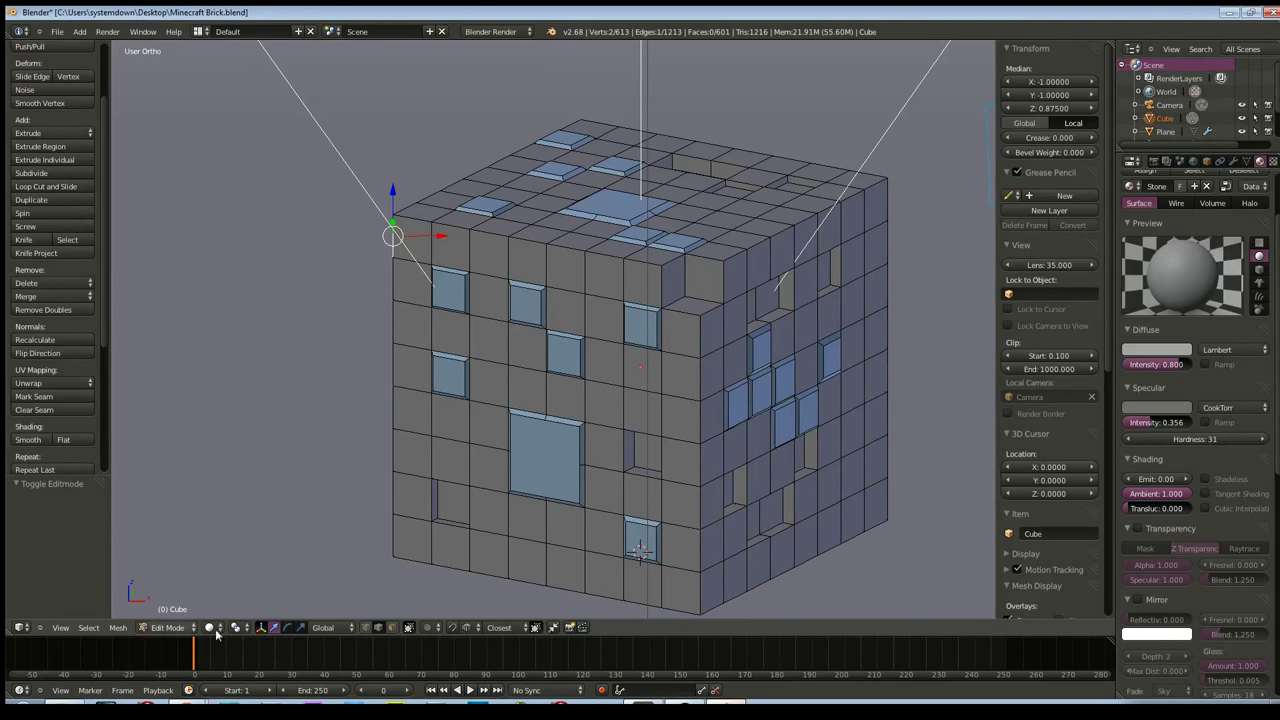
{"action": "left_click", "coordinate": [210, 627]}
{"action": "left_click", "coordinate": [229, 571]}
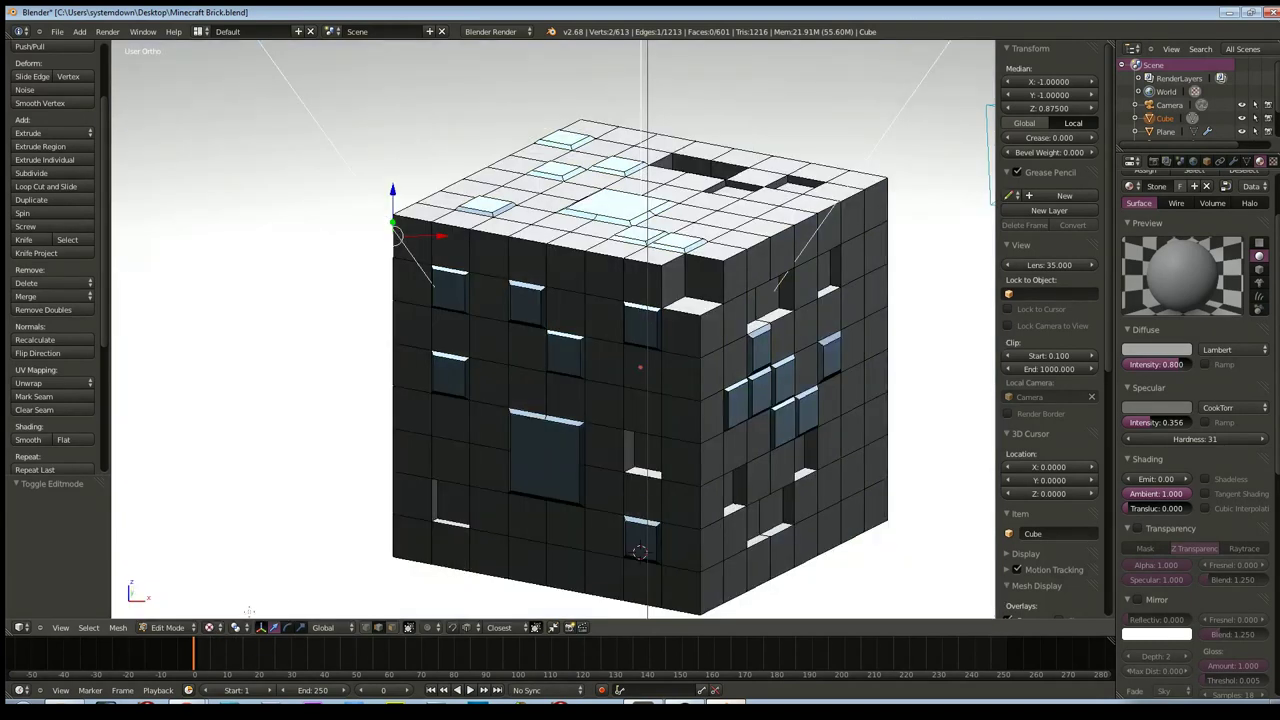
{"action": "left_click", "coordinate": [211, 627]}
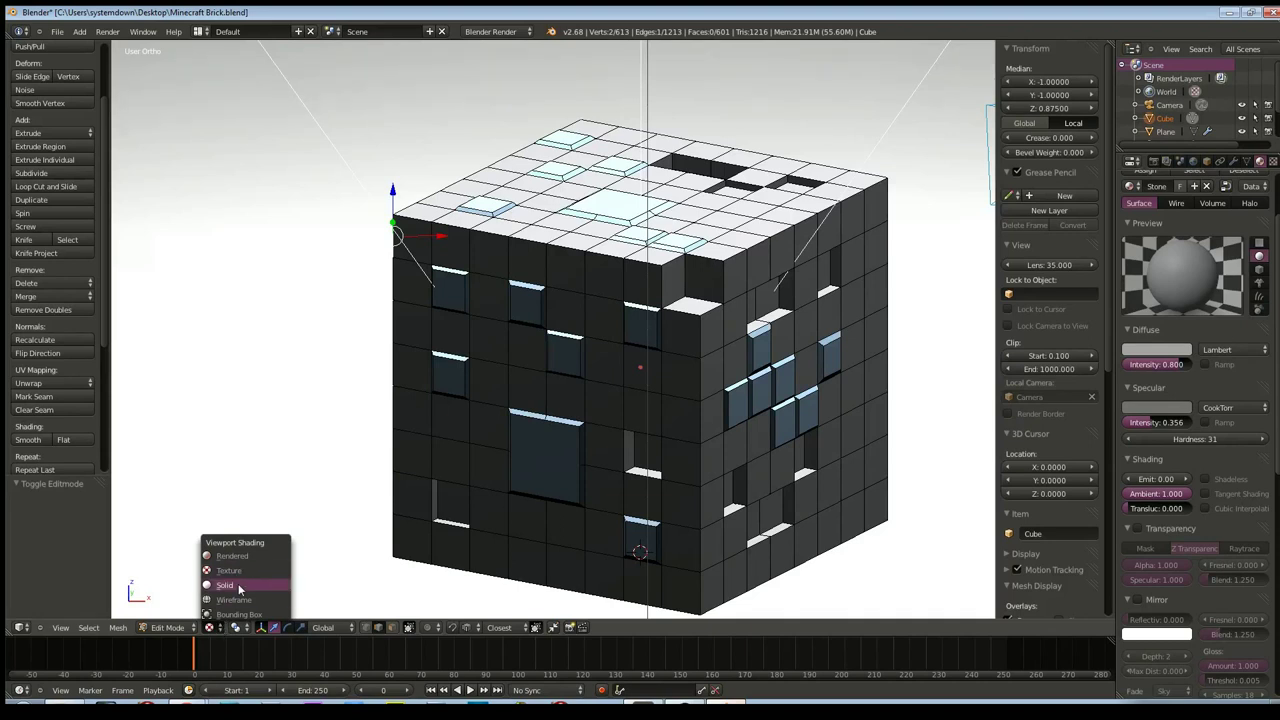
{"action": "left_click", "coordinate": [239, 587]}
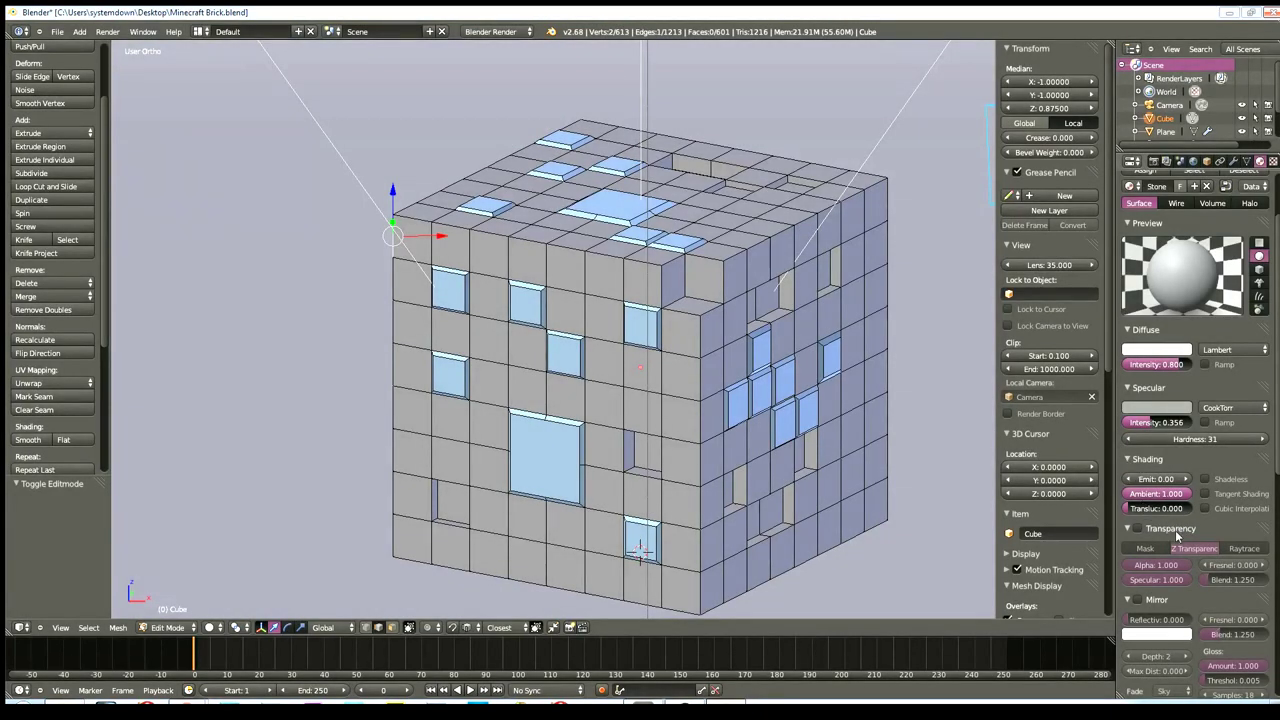
- Enable subsurface scattering on the Stone material and apply the Marble preset
{"action": "scroll", "coordinate": [1178, 537], "scroll_direction": "down", "scroll_amount": 2}
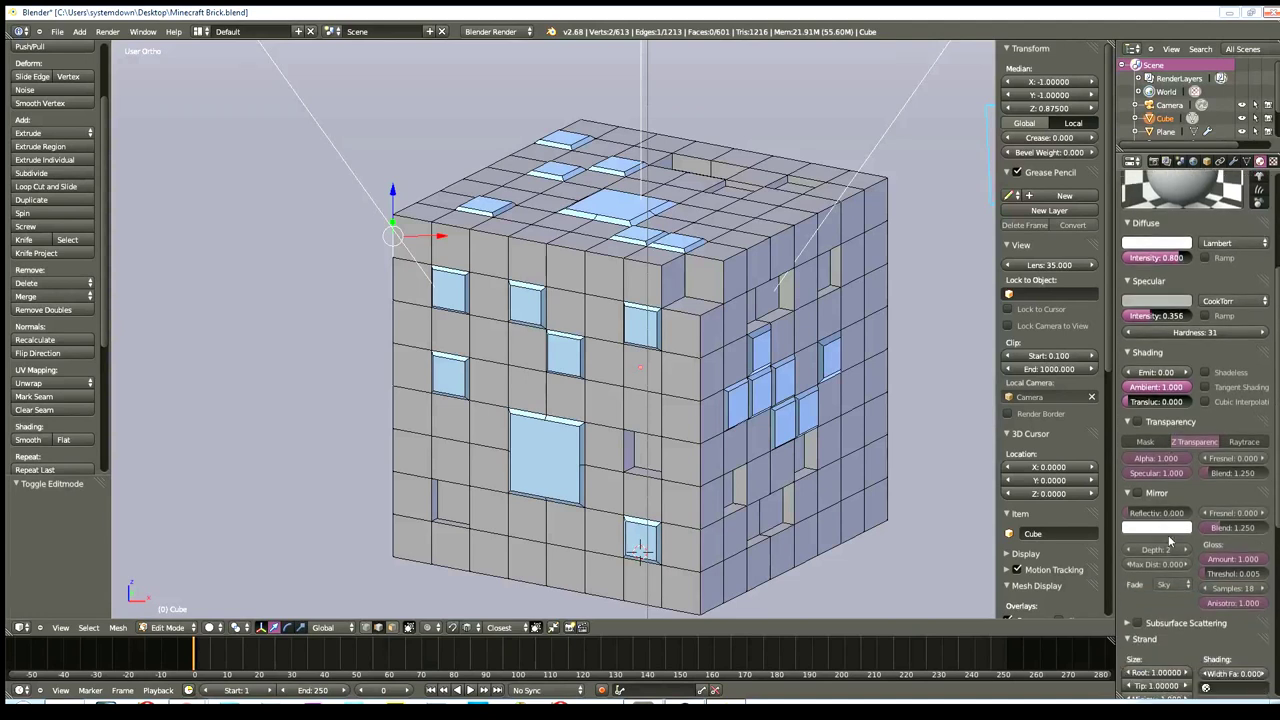
{"action": "scroll", "coordinate": [1178, 545], "scroll_direction": "down", "scroll_amount": 2}
{"action": "scroll", "coordinate": [1178, 555], "scroll_direction": "down", "scroll_amount": 1}
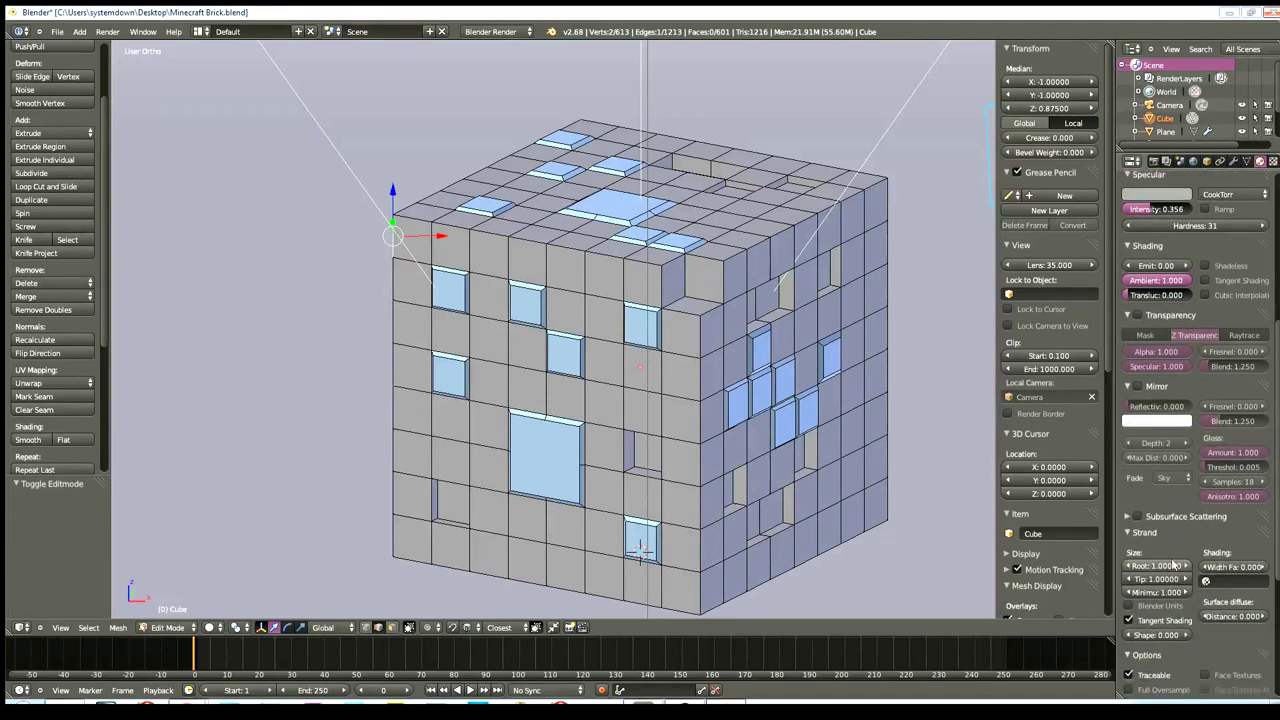
{"action": "left_click", "coordinate": [1127, 516]}
{"action": "left_click", "coordinate": [1137, 516]}
{"action": "left_click", "coordinate": [1172, 538]}
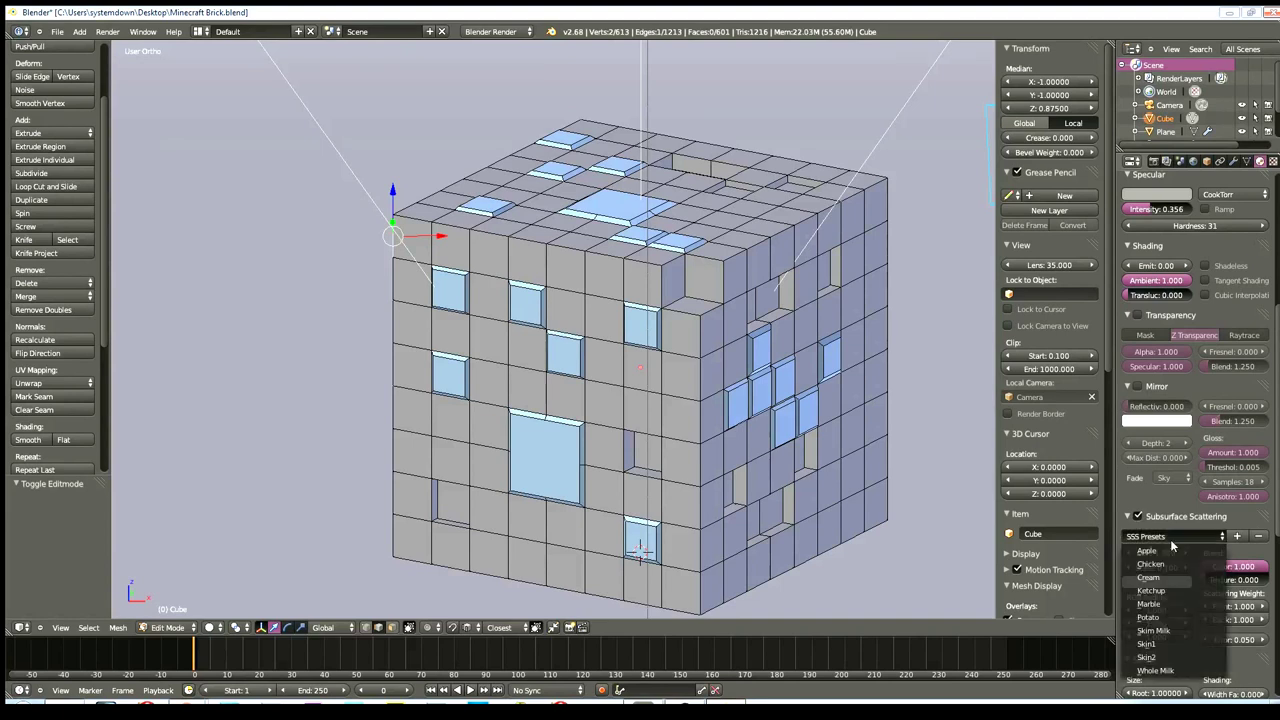
{"action": "left_click", "coordinate": [1168, 604]}
- Scroll back up to the material slots and render the scene with F12
{"action": "scroll", "coordinate": [1186, 630], "scroll_direction": "up", "scroll_amount": 2}
{"action": "scroll", "coordinate": [1184, 615], "scroll_direction": "up", "scroll_amount": 3}
{"action": "scroll", "coordinate": [1182, 600], "scroll_direction": "up", "scroll_amount": 1}
{"action": "scroll", "coordinate": [1180, 590], "scroll_direction": "down", "scroll_amount": 3}
{"action": "scroll", "coordinate": [1180, 592], "scroll_direction": "down", "scroll_amount": 4}
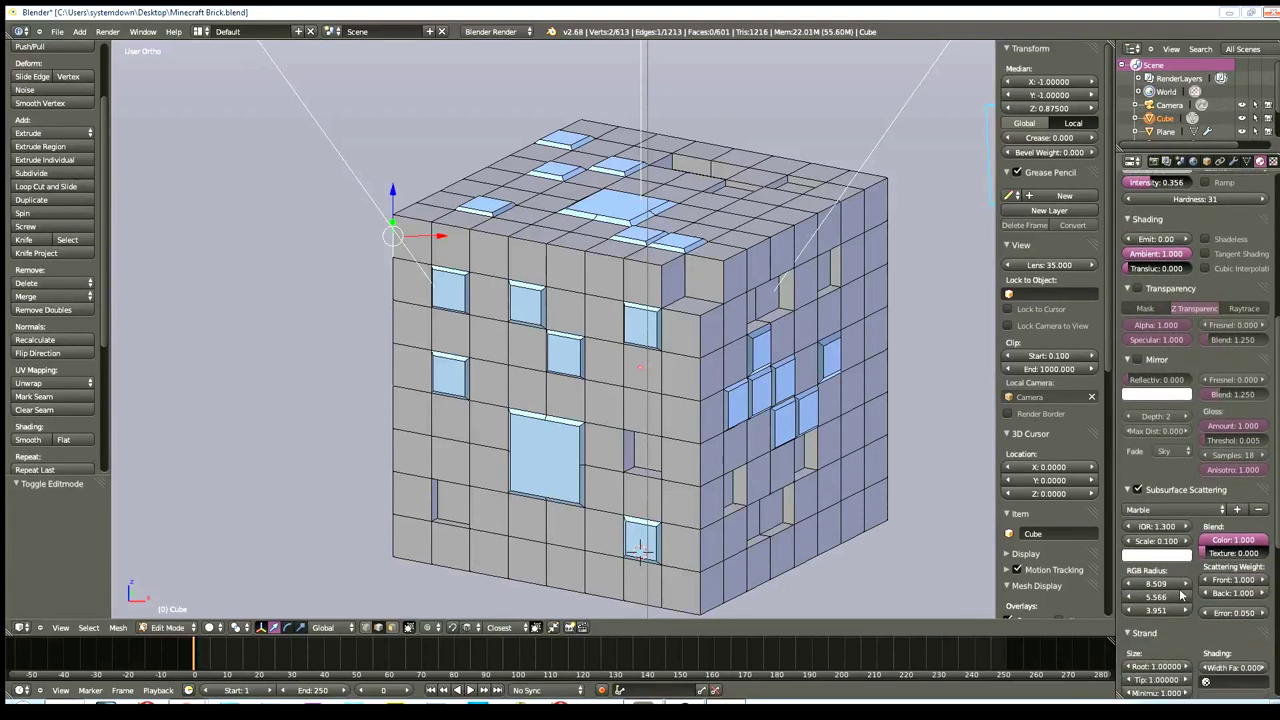
{"action": "scroll", "coordinate": [1182, 596], "scroll_direction": "down", "scroll_amount": 2}
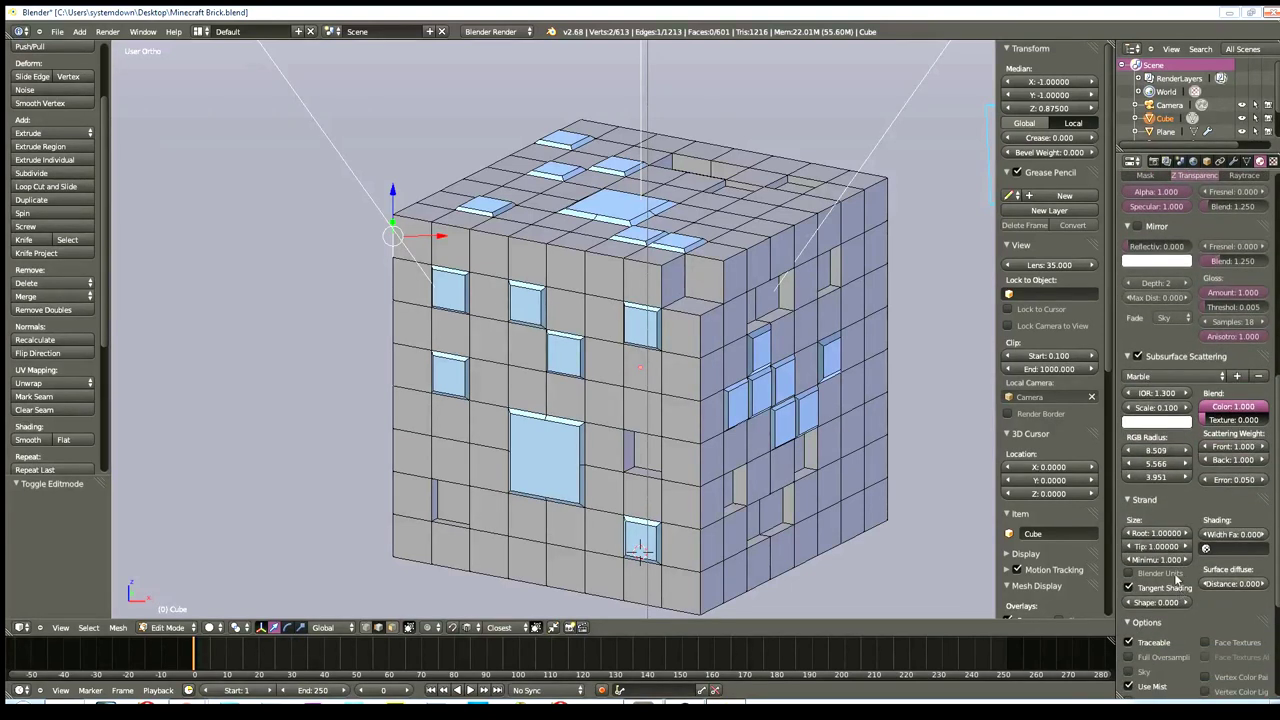
{"action": "scroll", "coordinate": [1186, 624], "scroll_direction": "down", "scroll_amount": 2}
{"action": "scroll", "coordinate": [1184, 624], "scroll_direction": "down", "scroll_amount": 2}
{"action": "scroll", "coordinate": [1181, 624], "scroll_direction": "down", "scroll_amount": 1}
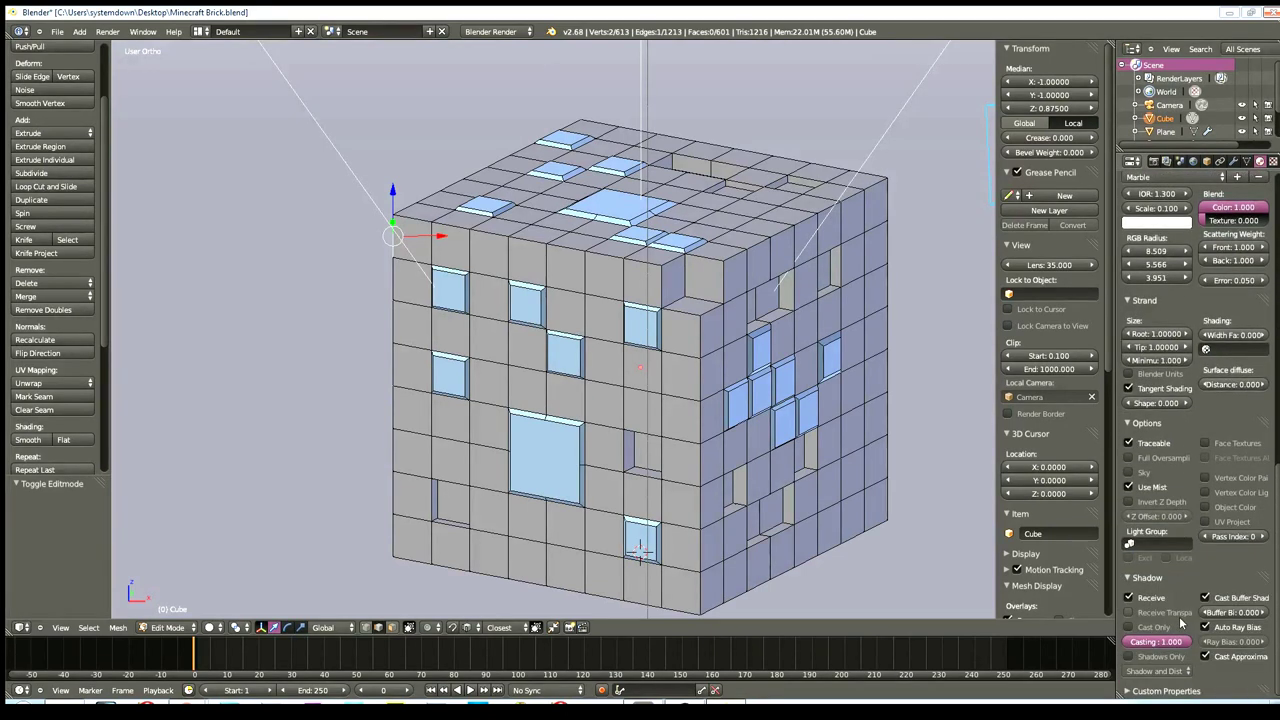
{"action": "scroll", "coordinate": [1198, 496], "scroll_direction": "up", "scroll_amount": 2}
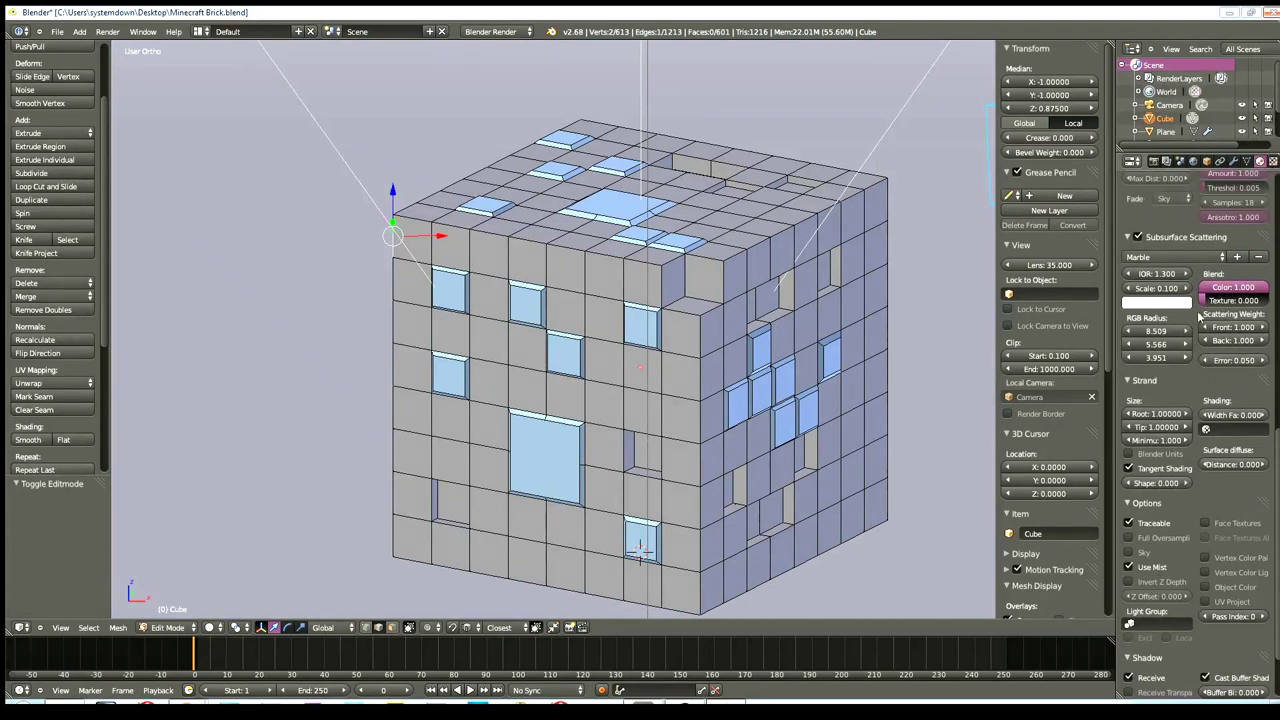
{"action": "scroll", "coordinate": [1166, 460], "scroll_direction": "up", "scroll_amount": 2}
{"action": "scroll", "coordinate": [1166, 462], "scroll_direction": "up", "scroll_amount": 1}
{"action": "scroll", "coordinate": [1166, 459], "scroll_direction": "up", "scroll_amount": 1}
{"action": "scroll", "coordinate": [1167, 456], "scroll_direction": "up", "scroll_amount": 2}
{"action": "scroll", "coordinate": [1168, 453], "scroll_direction": "up", "scroll_amount": 2}
{"action": "scroll", "coordinate": [1168, 453], "scroll_direction": "up", "scroll_amount": 2}
{"action": "scroll", "coordinate": [1168, 453], "scroll_direction": "up", "scroll_amount": 2}
{"action": "scroll", "coordinate": [1168, 453], "scroll_direction": "up", "scroll_amount": 2}
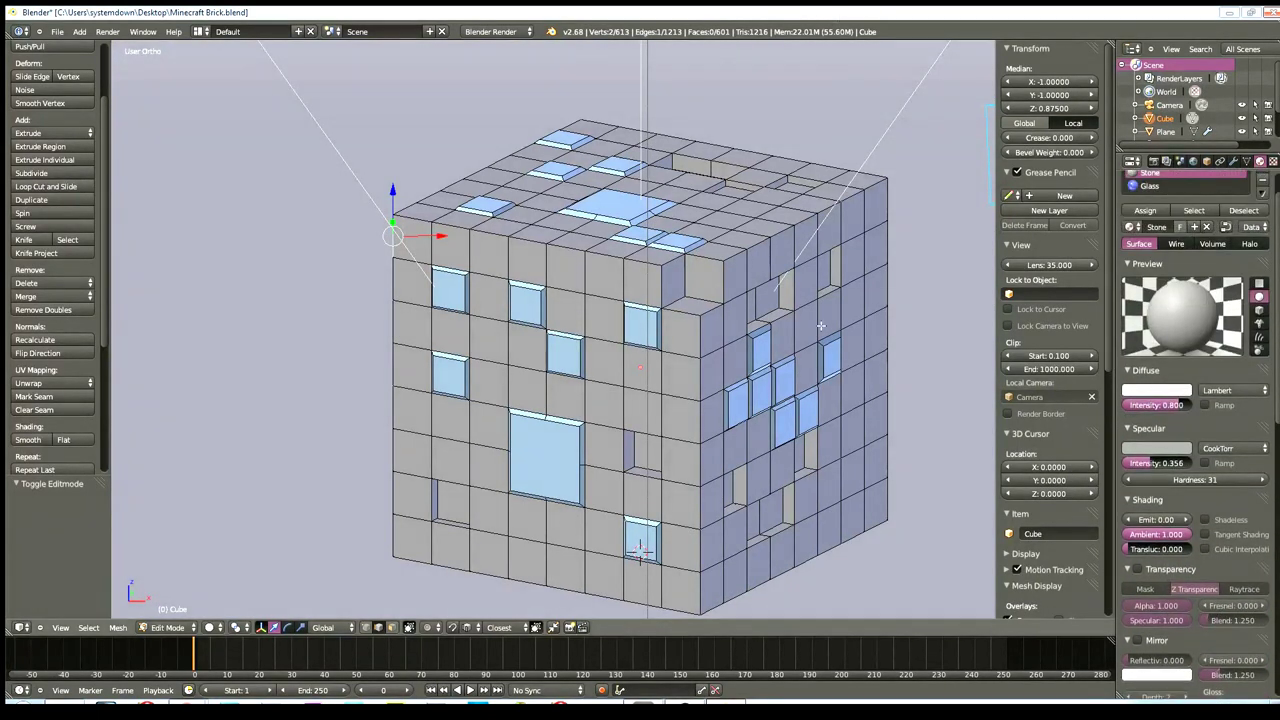
{"action": "key", "text": "F12"}
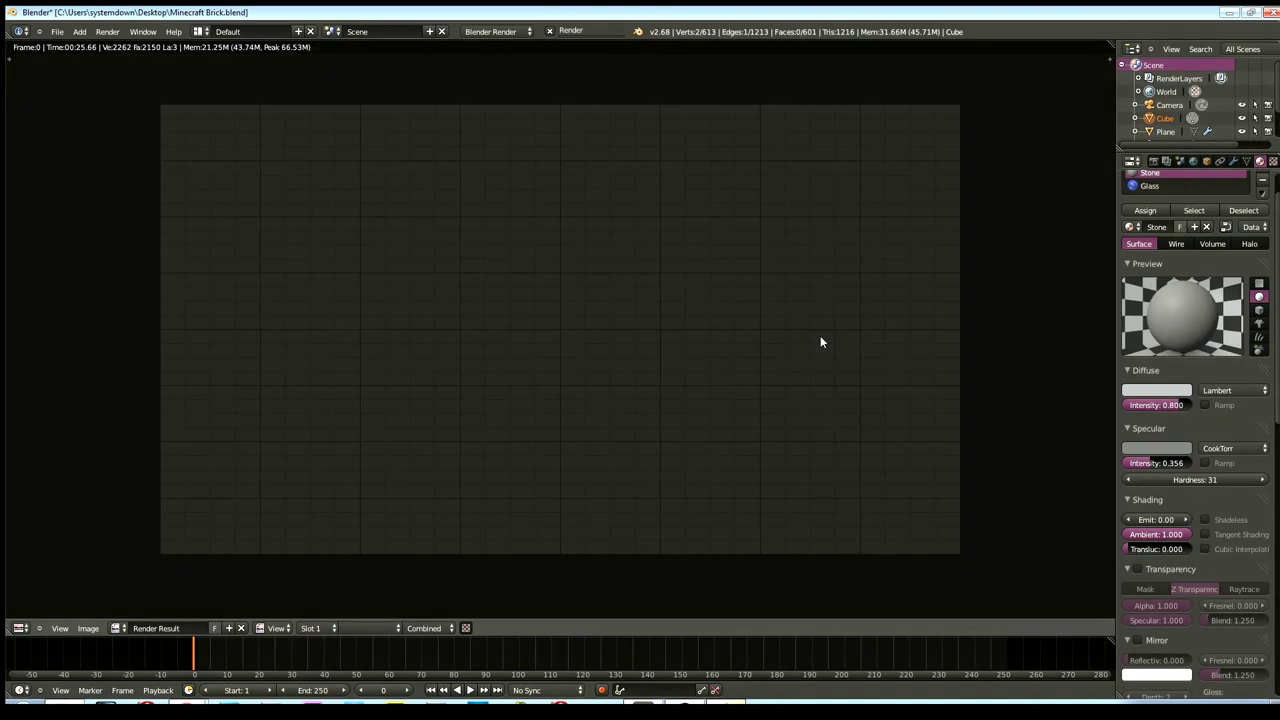
- Re-render, then switch the Stone diffuse shader to Oren-Nayar with roughness 1.222
{"action": "key", "text": "F12"}
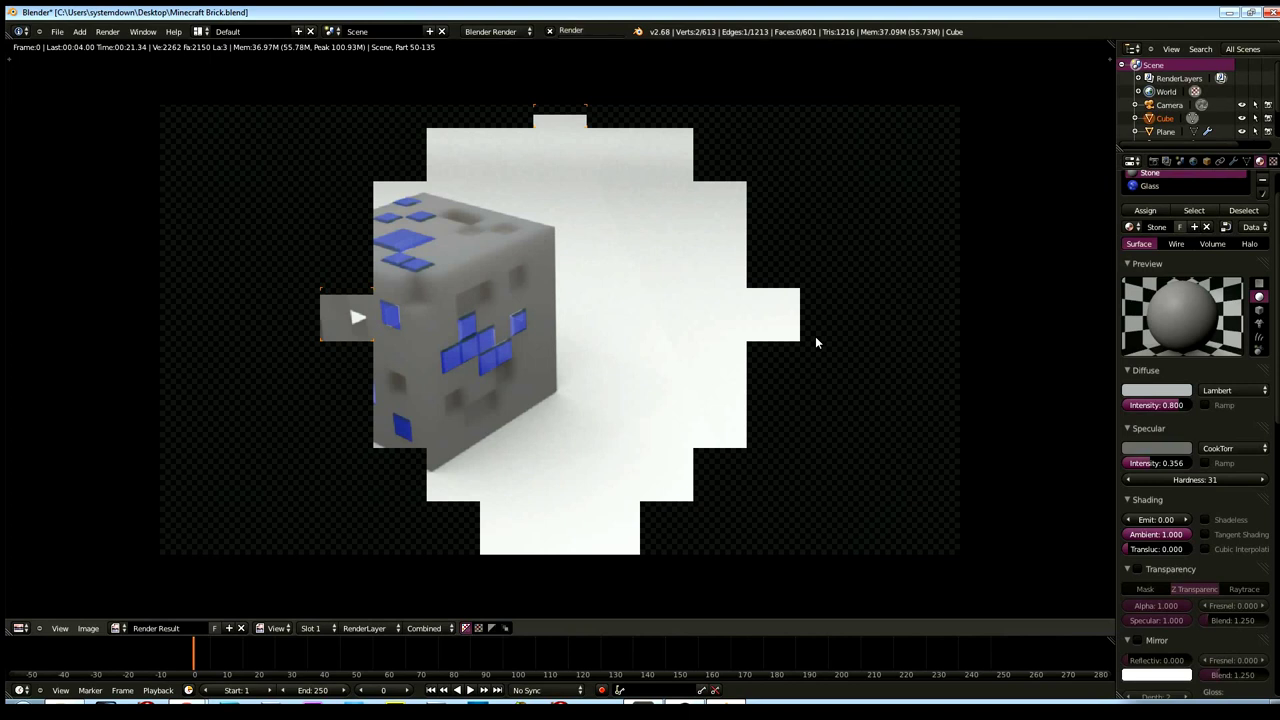
{"action": "left_click", "coordinate": [1221, 390]}
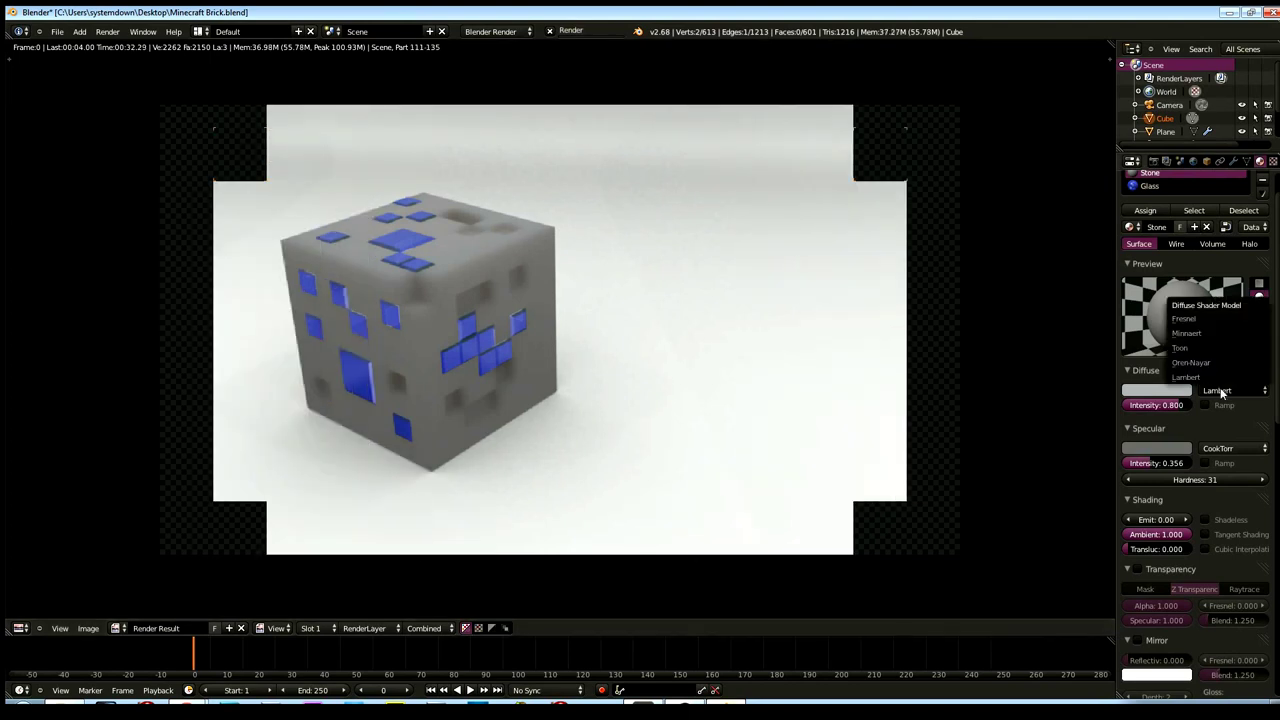
{"action": "left_click", "coordinate": [1190, 362]}
{"action": "left_click_drag", "start_coordinate": [1196, 421], "coordinate": [1232, 427]}
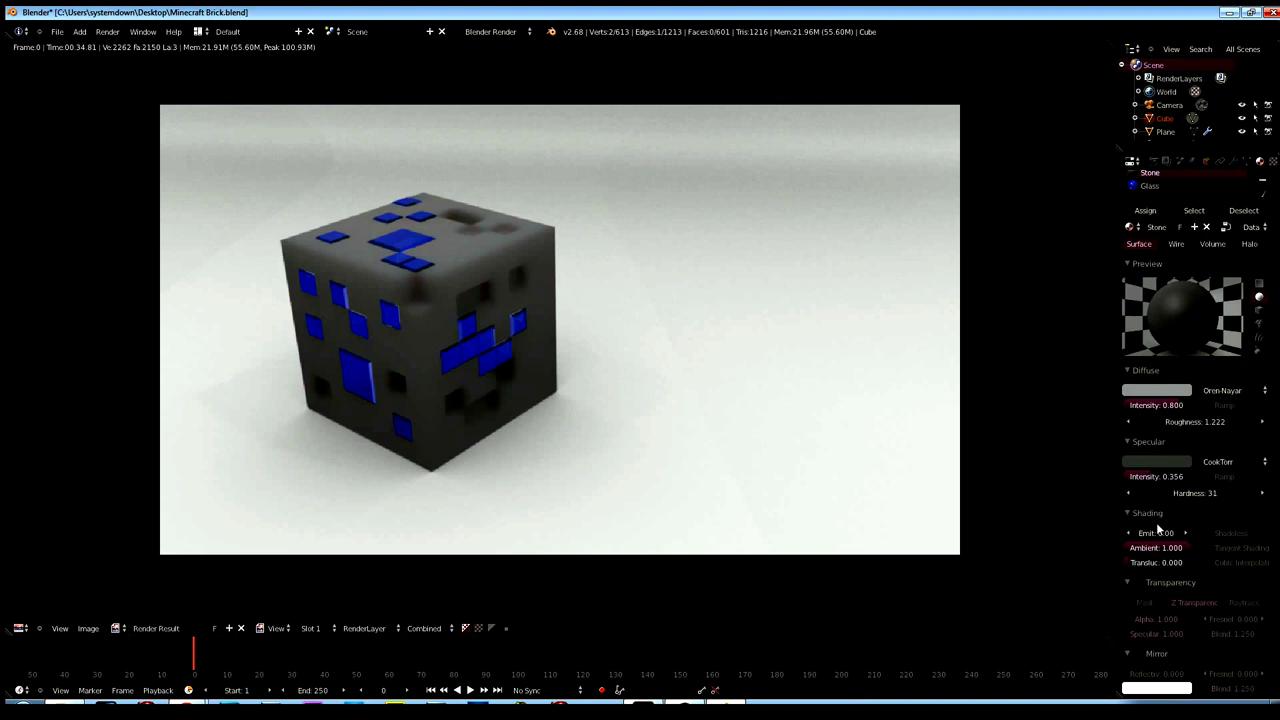
- Collapse the Mirror and Transparency panels and leave the render for the 3D view
{"action": "scroll", "coordinate": [1206, 550], "scroll_direction": "down", "scroll_amount": 3}
{"action": "scroll", "coordinate": [1193, 548], "scroll_direction": "down", "scroll_amount": 2}
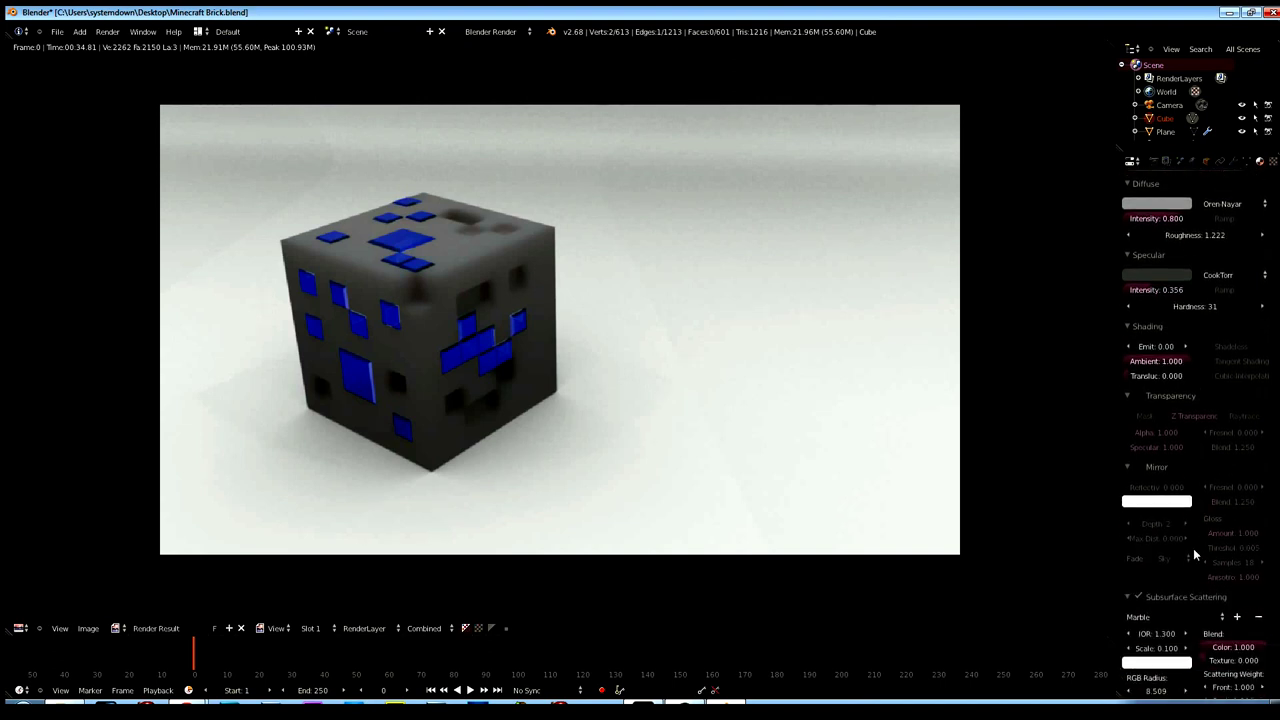
{"action": "scroll", "coordinate": [1193, 548], "scroll_direction": "down", "scroll_amount": 1}
{"action": "scroll", "coordinate": [1193, 548], "scroll_direction": "down", "scroll_amount": 1}
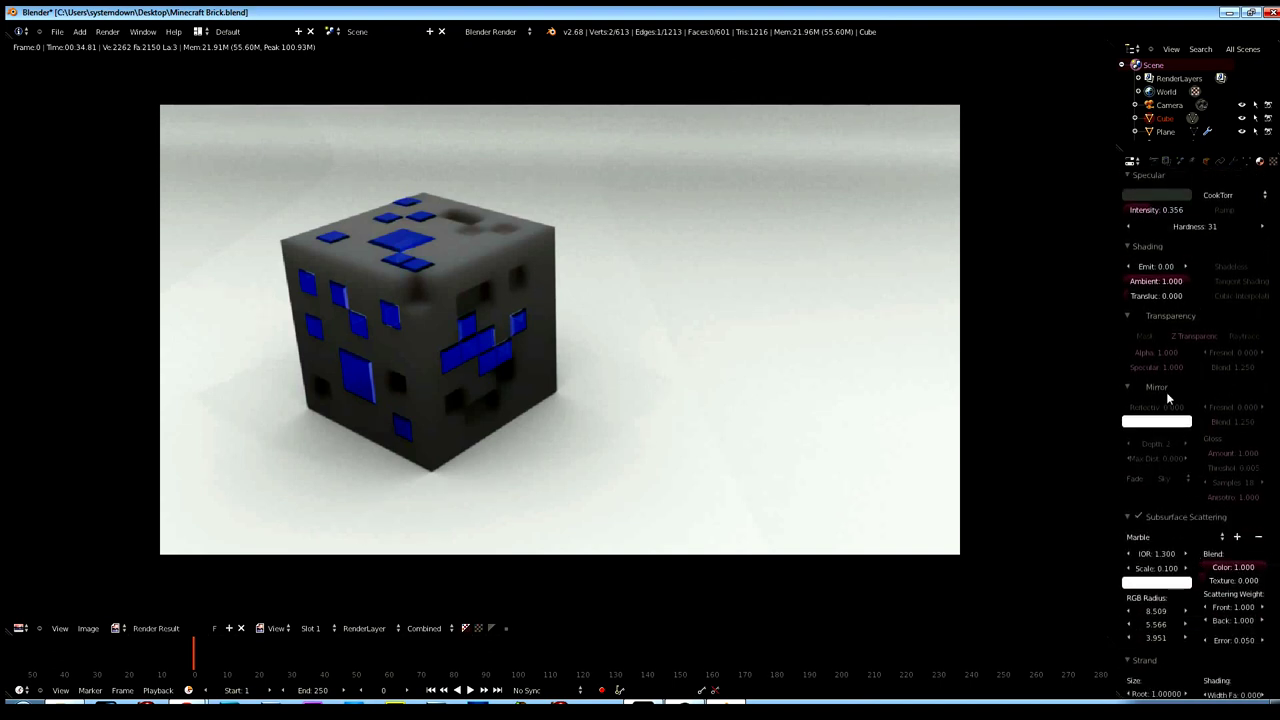
{"action": "left_click", "coordinate": [1125, 386]}
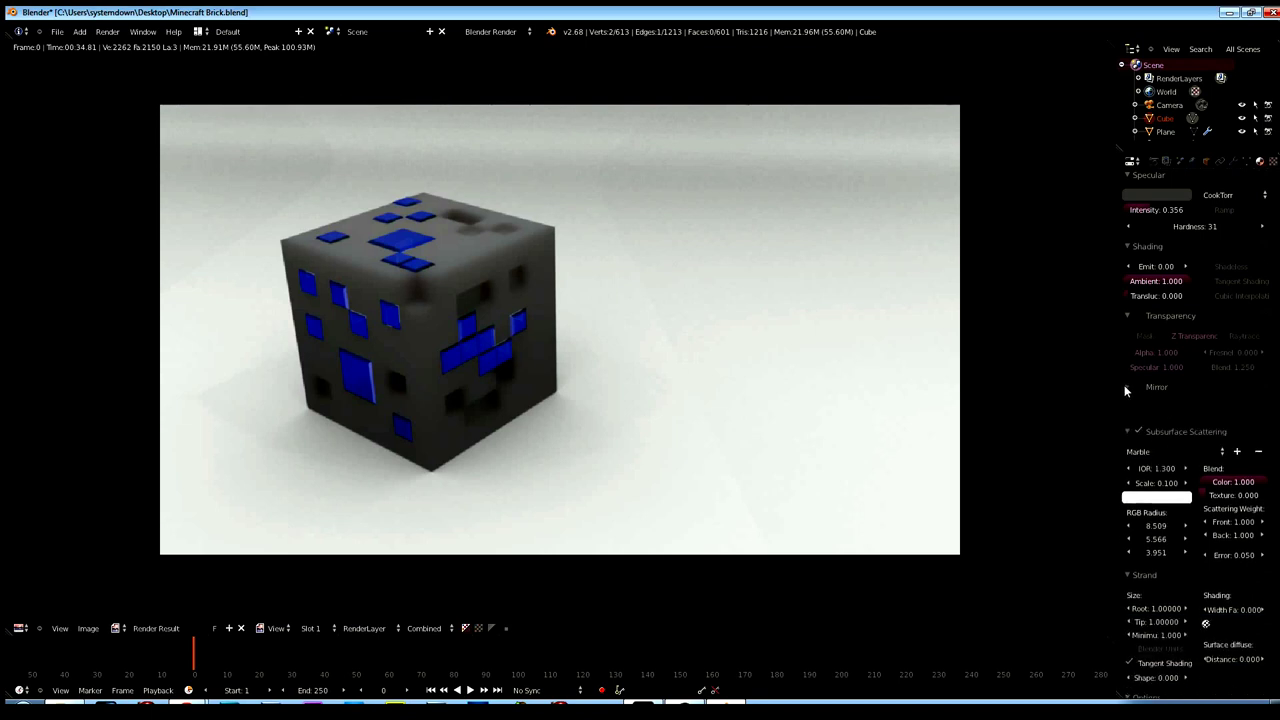
{"action": "left_click", "coordinate": [1126, 318]}
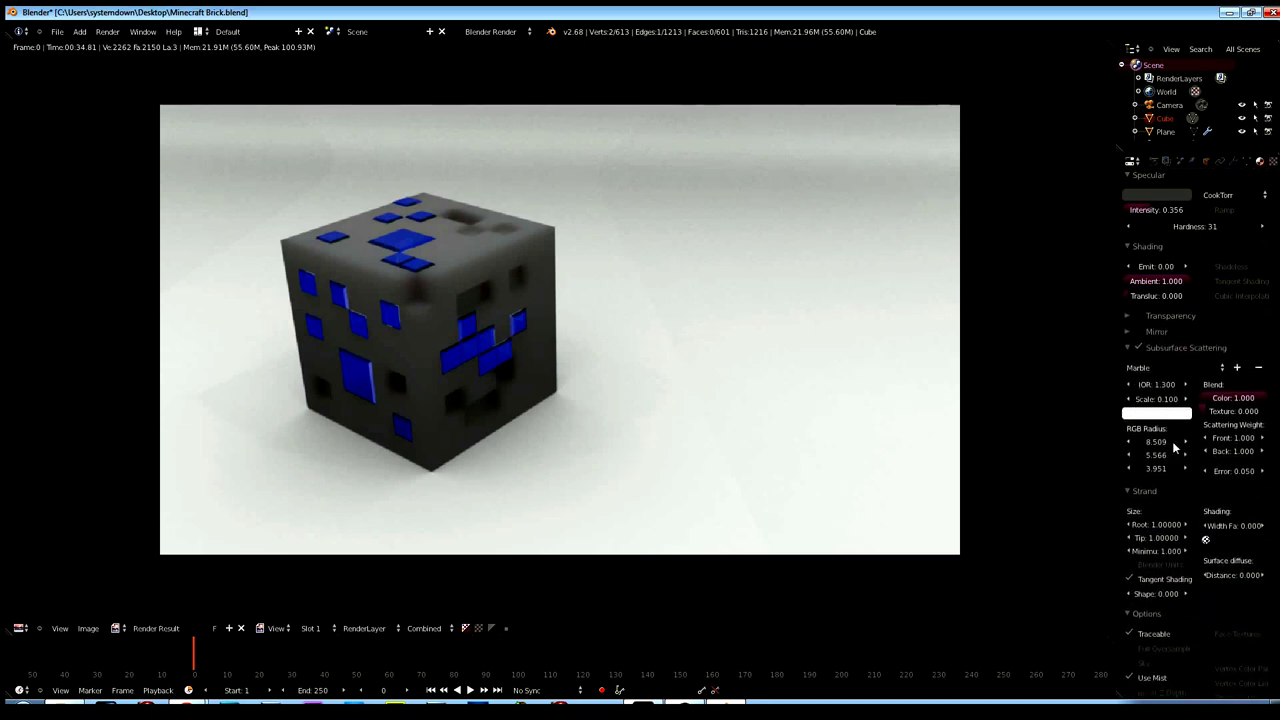
{"action": "left_click", "coordinate": [1163, 372]}
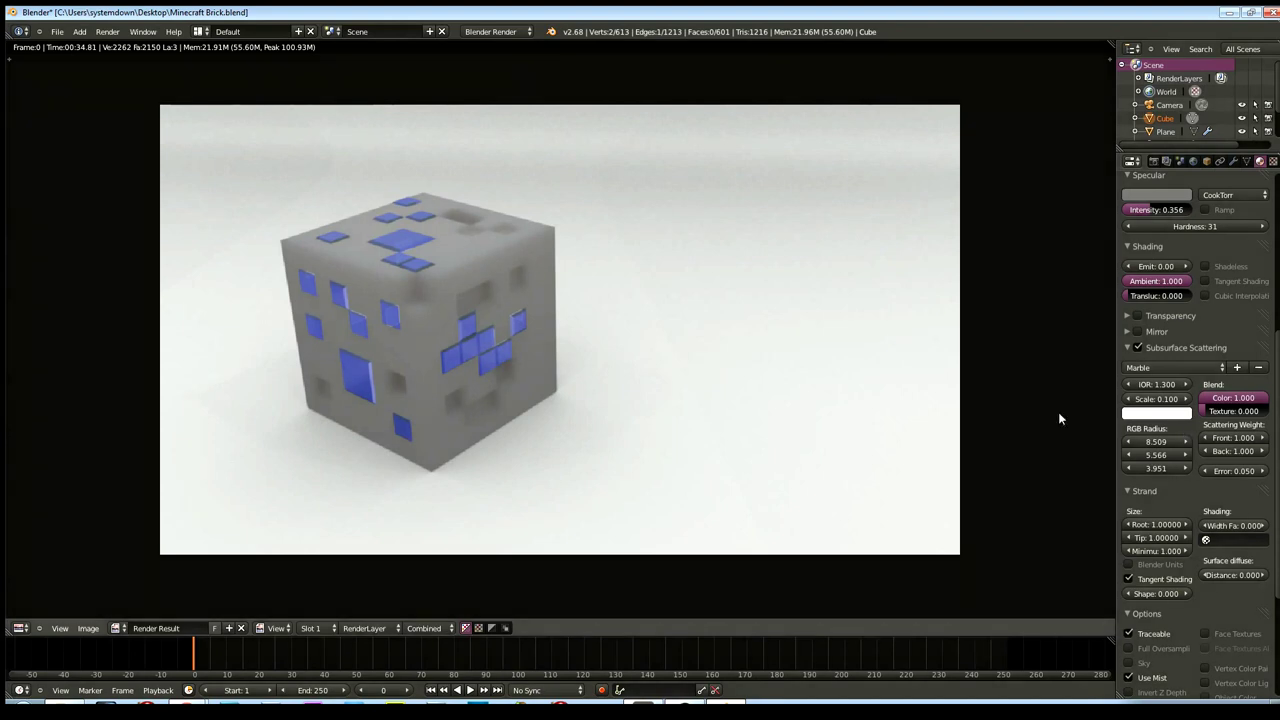
{"action": "key", "text": "Escape"}
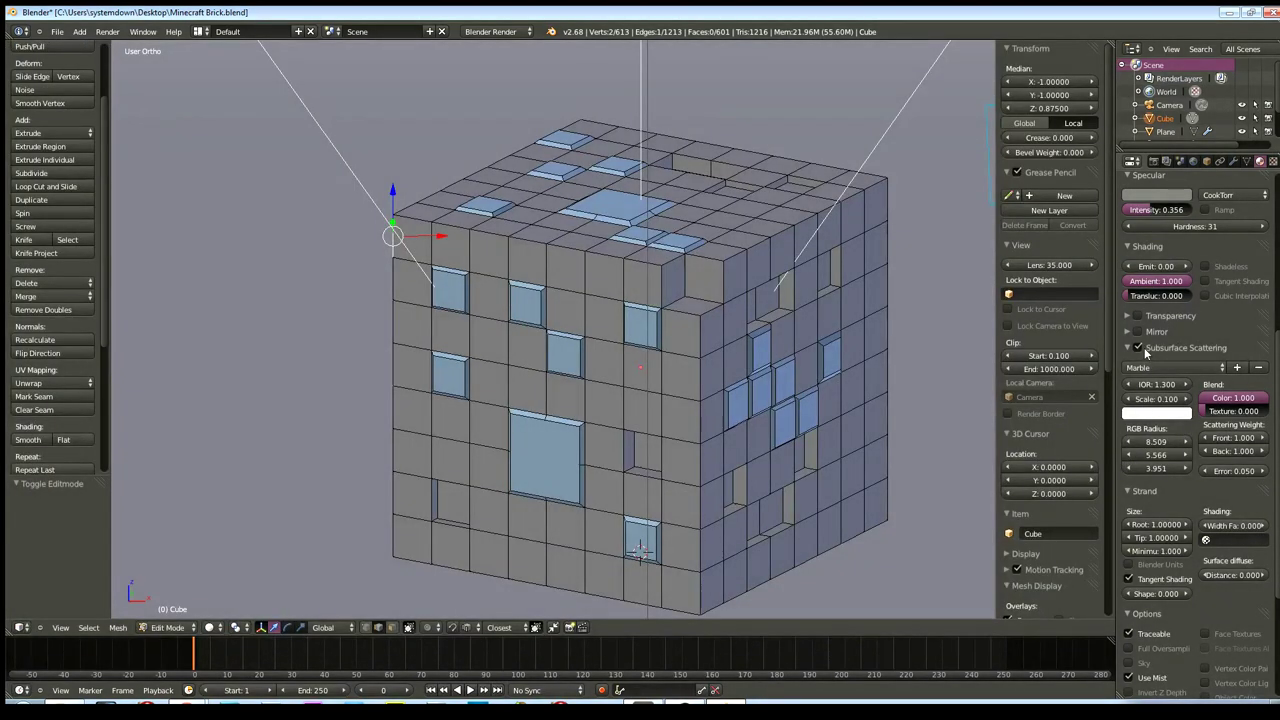
- Disable subsurface scattering on the Stone material and re-render the ore block
{"action": "left_click", "coordinate": [1138, 347]}
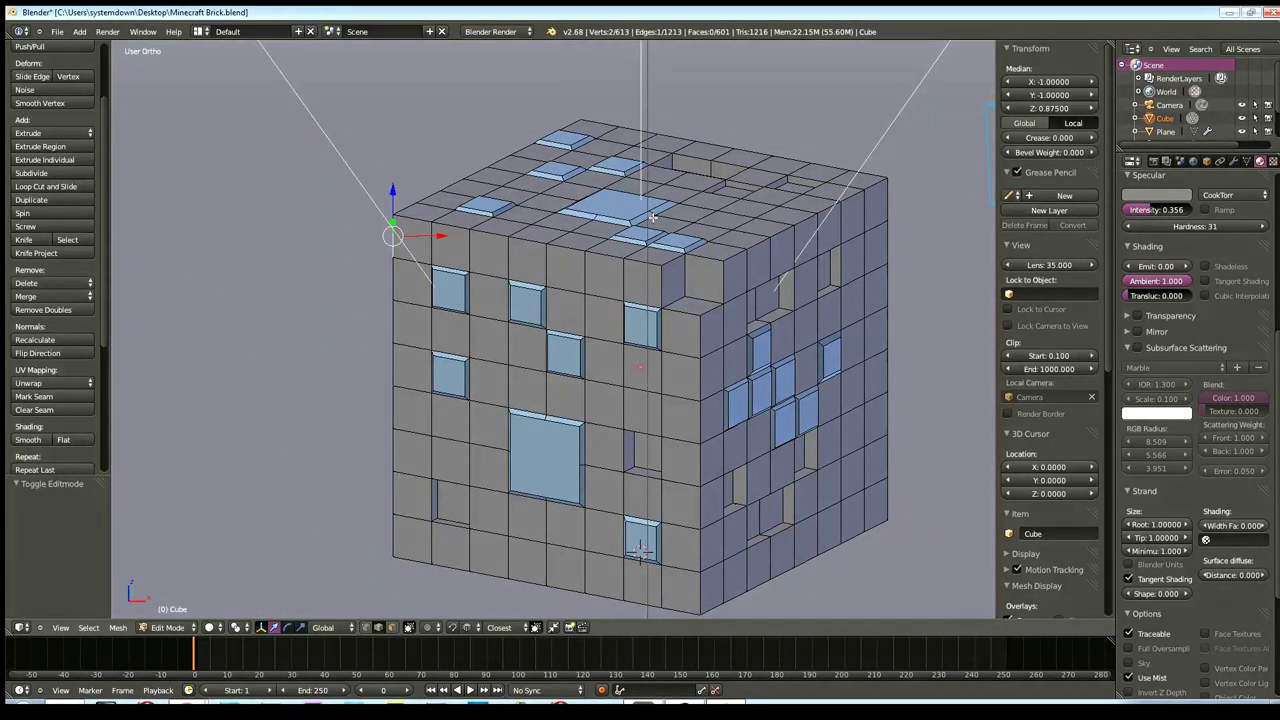
{"action": "key", "text": "F12"}
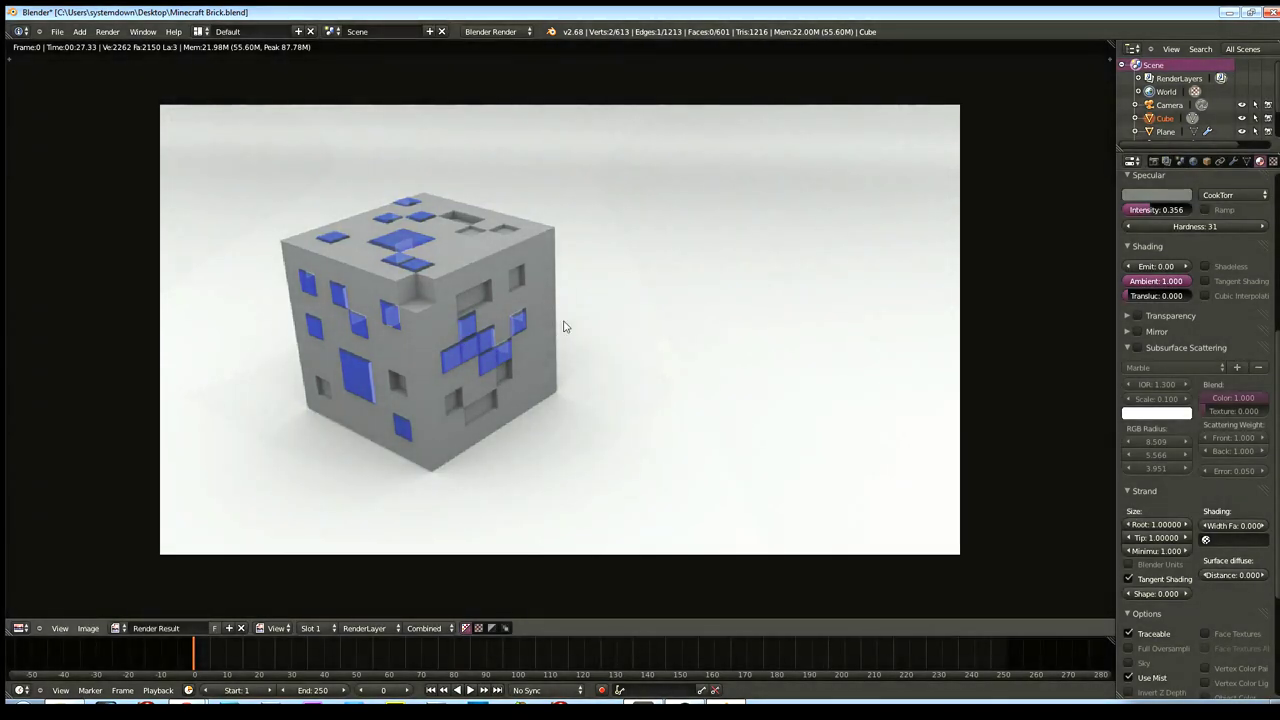
- Close the Render Result and zoom the 3D viewport on the cube mesh
{"action": "key", "text": "Escape"}
{"action": "scroll", "coordinate": [540, 339], "scroll_direction": "down", "scroll_amount": 1}
{"action": "scroll", "coordinate": [542, 340], "scroll_direction": "up", "scroll_amount": 2}
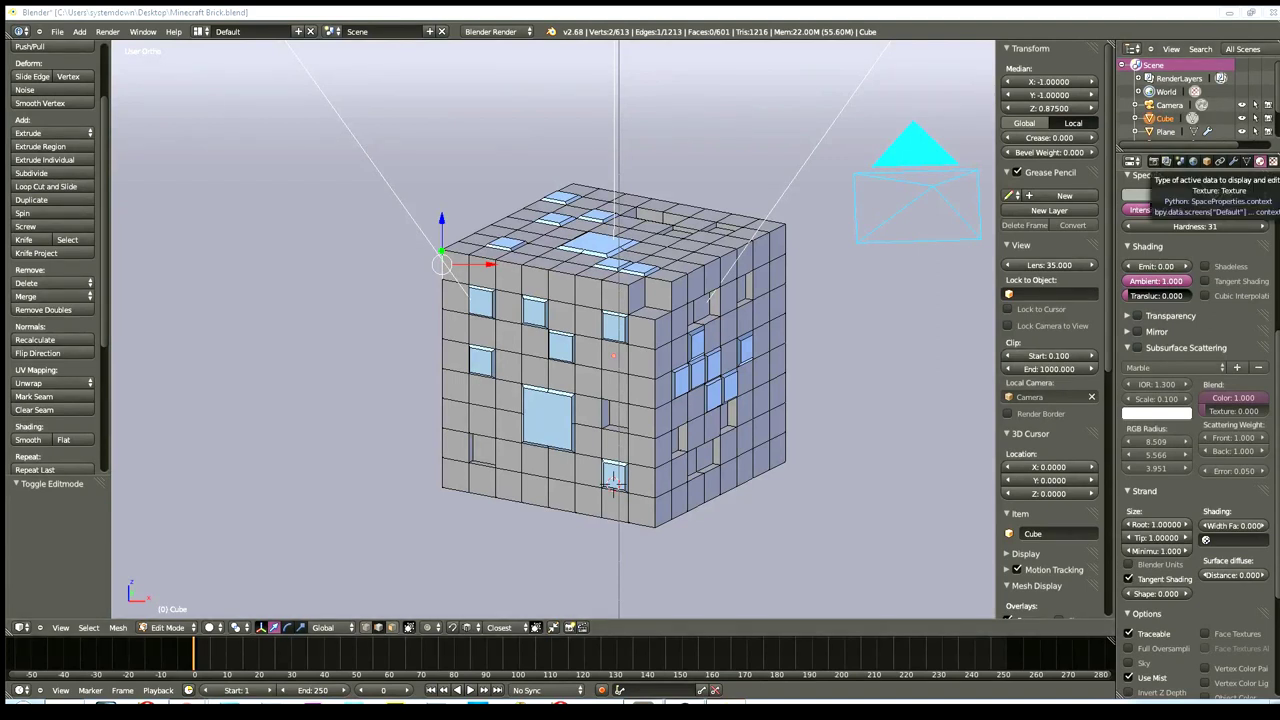
- Create Texture.002 in an empty texture slot and set its type to Stucci
{"action": "left_click", "coordinate": [1272, 162]}
{"action": "left_click", "coordinate": [1151, 240]}
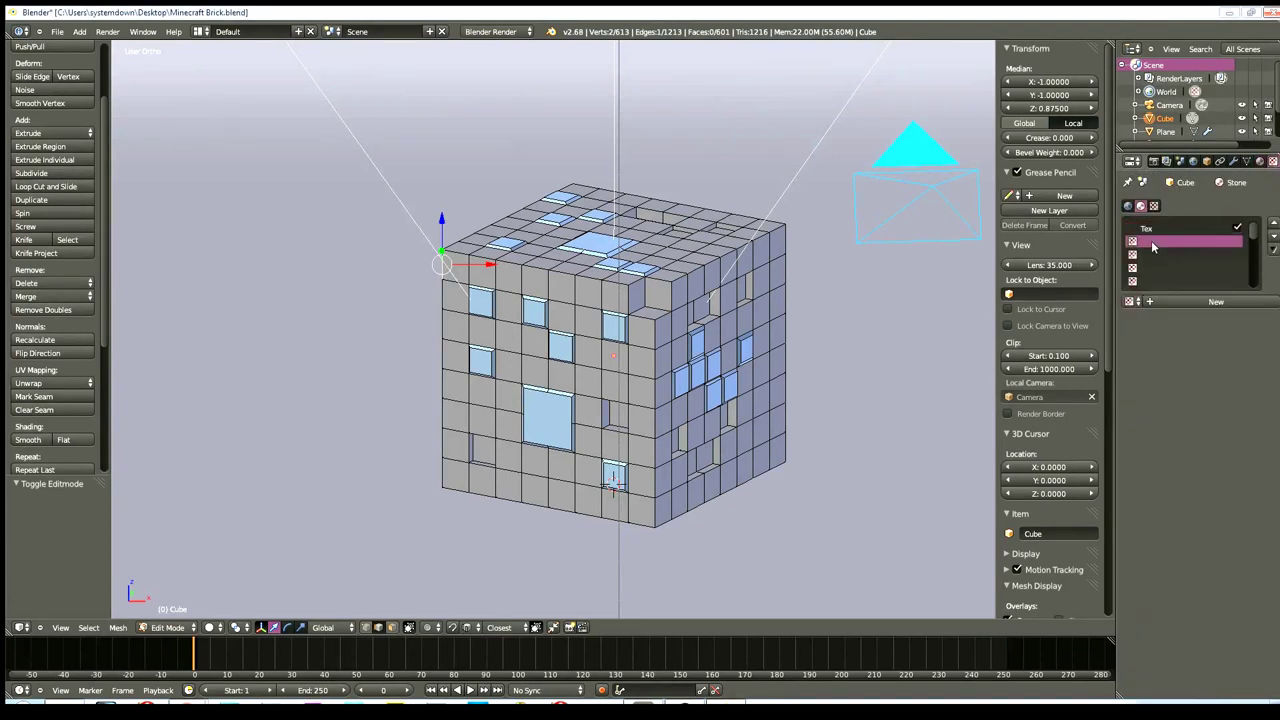
{"action": "left_click", "coordinate": [1216, 301]}
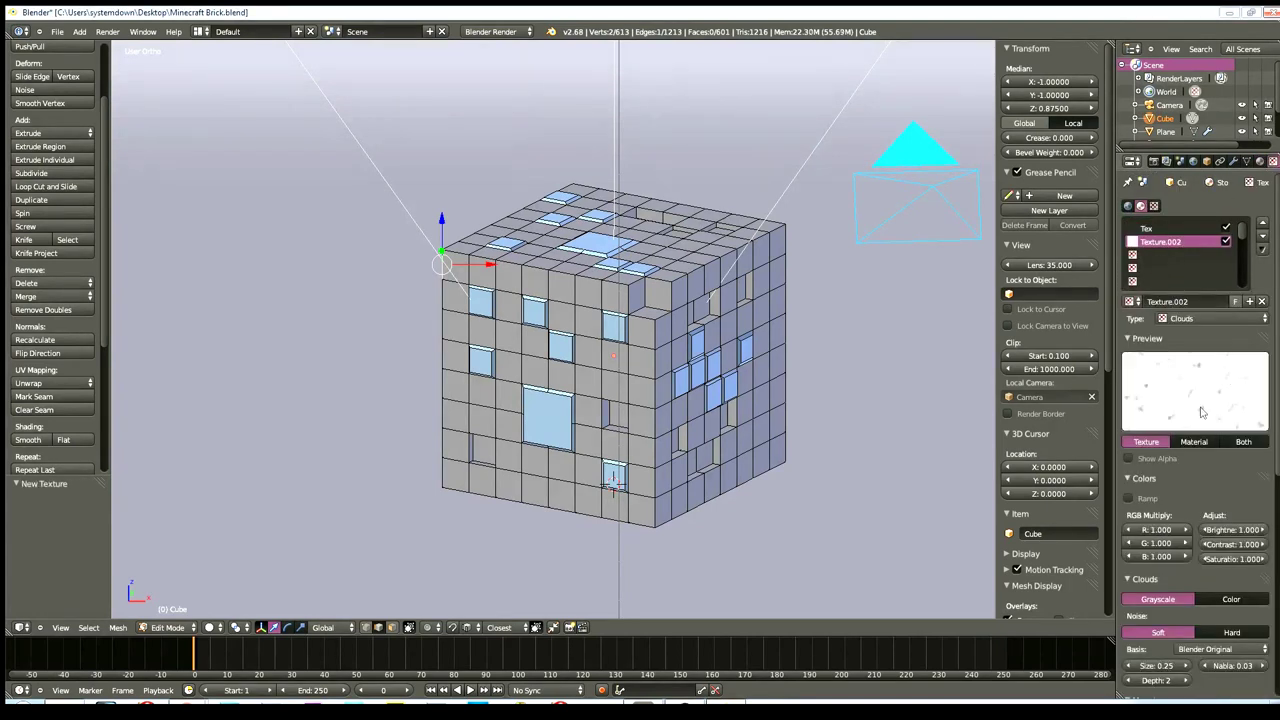
{"action": "left_click", "coordinate": [1199, 319]}
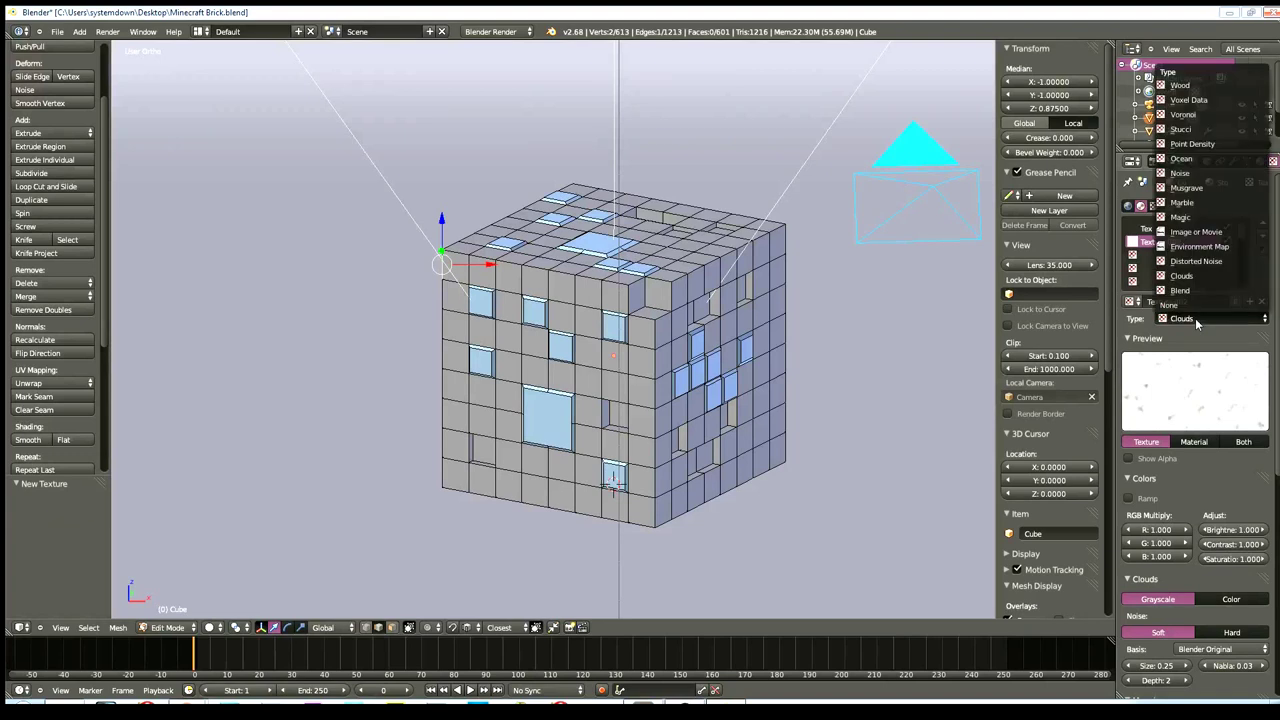
{"action": "left_click", "coordinate": [1185, 129]}
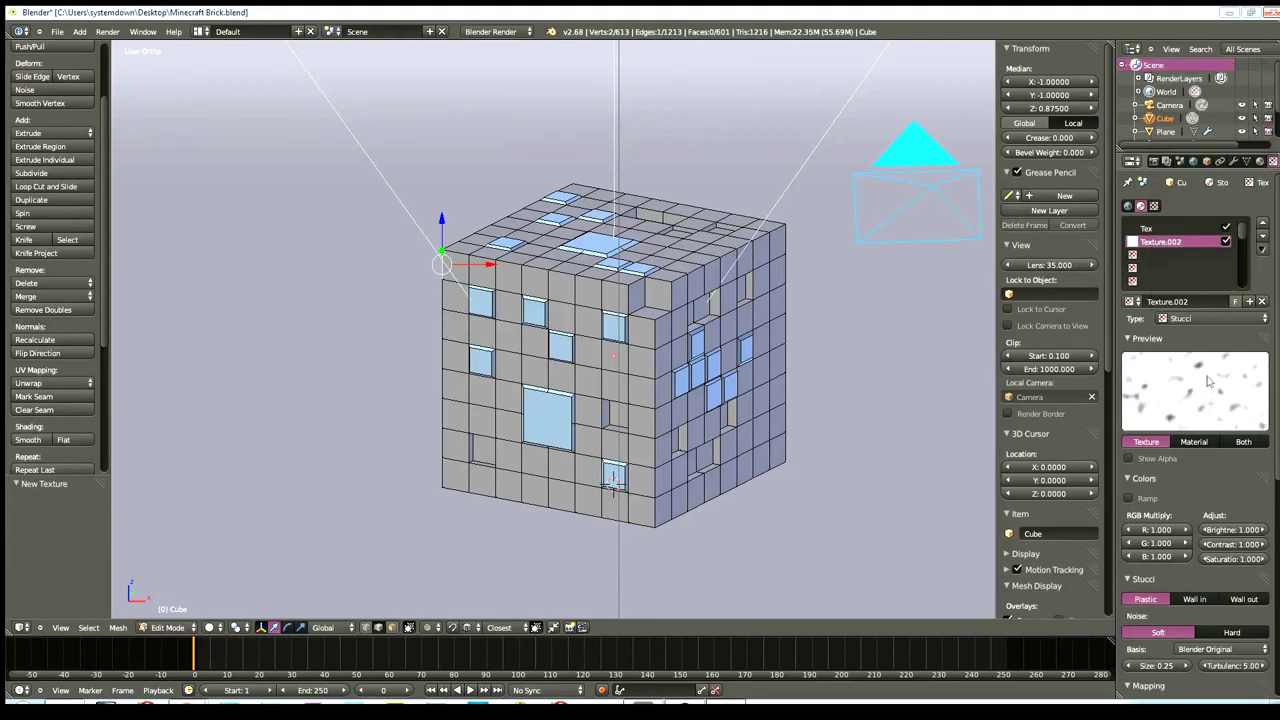
{"action": "left_click", "coordinate": [1203, 319]}
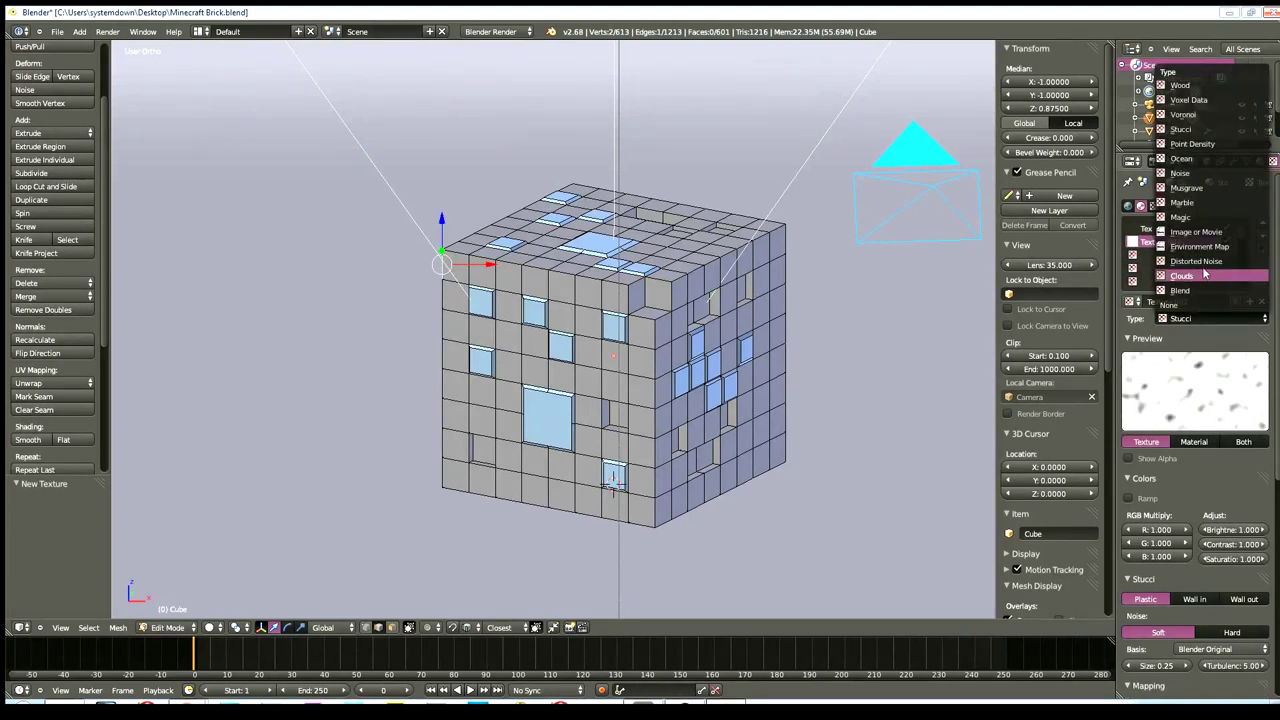
{"action": "left_click", "coordinate": [1205, 262]}
{"action": "left_click", "coordinate": [1200, 319]}
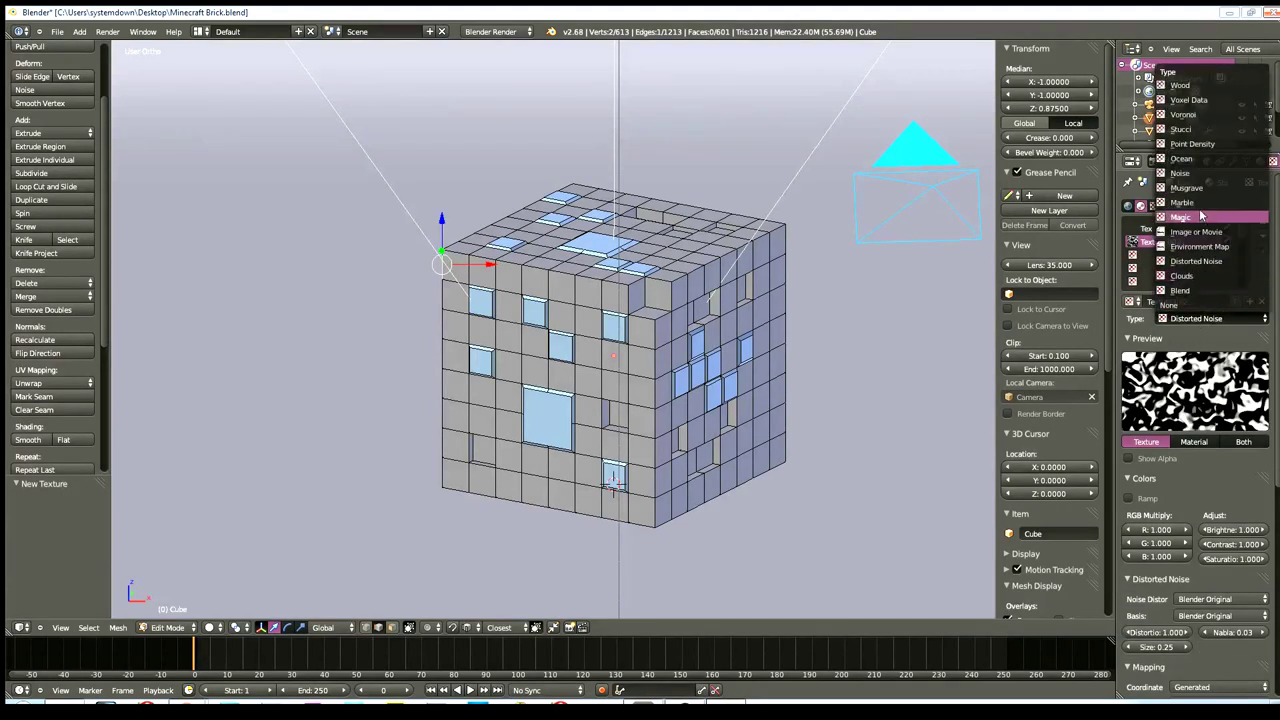
{"action": "left_click", "coordinate": [1204, 130]}
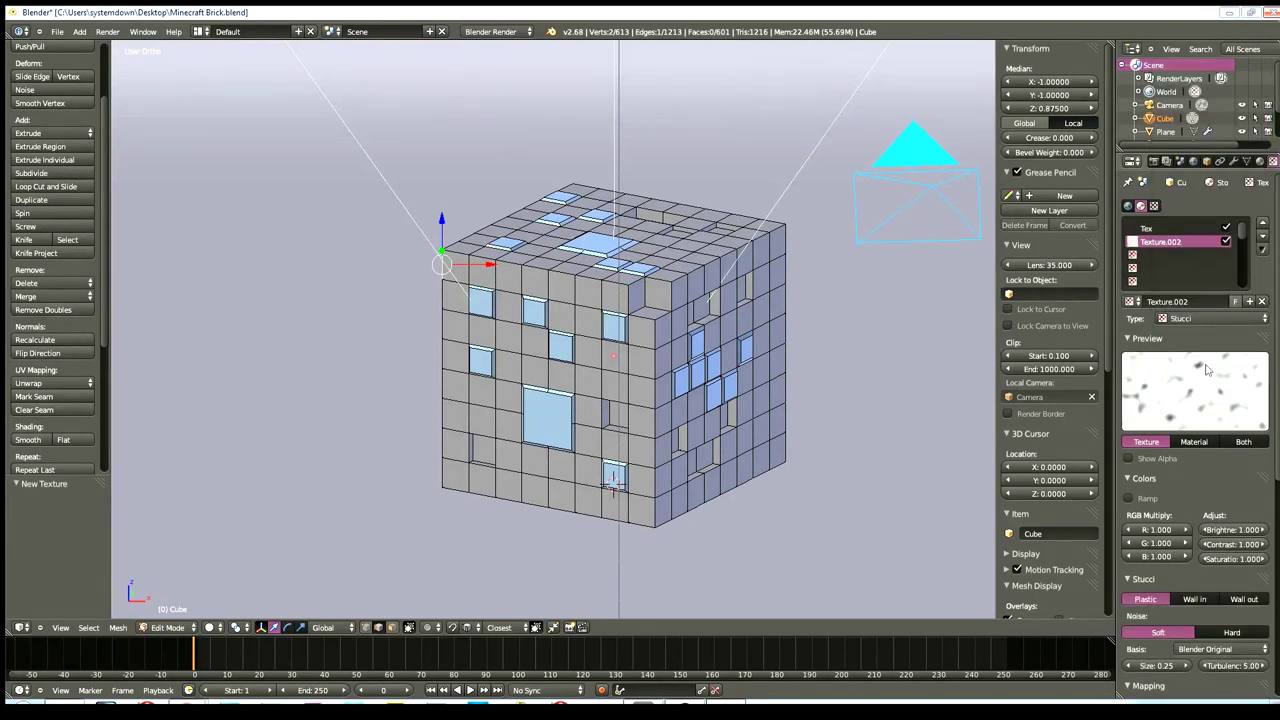
- Set the Stucci texture to Wall in with Hard noise and Cell Noise basis, then render
{"action": "scroll", "coordinate": [1170, 540], "scroll_direction": "down", "scroll_amount": 3}
{"action": "scroll", "coordinate": [1170, 543], "scroll_direction": "down", "scroll_amount": 3}
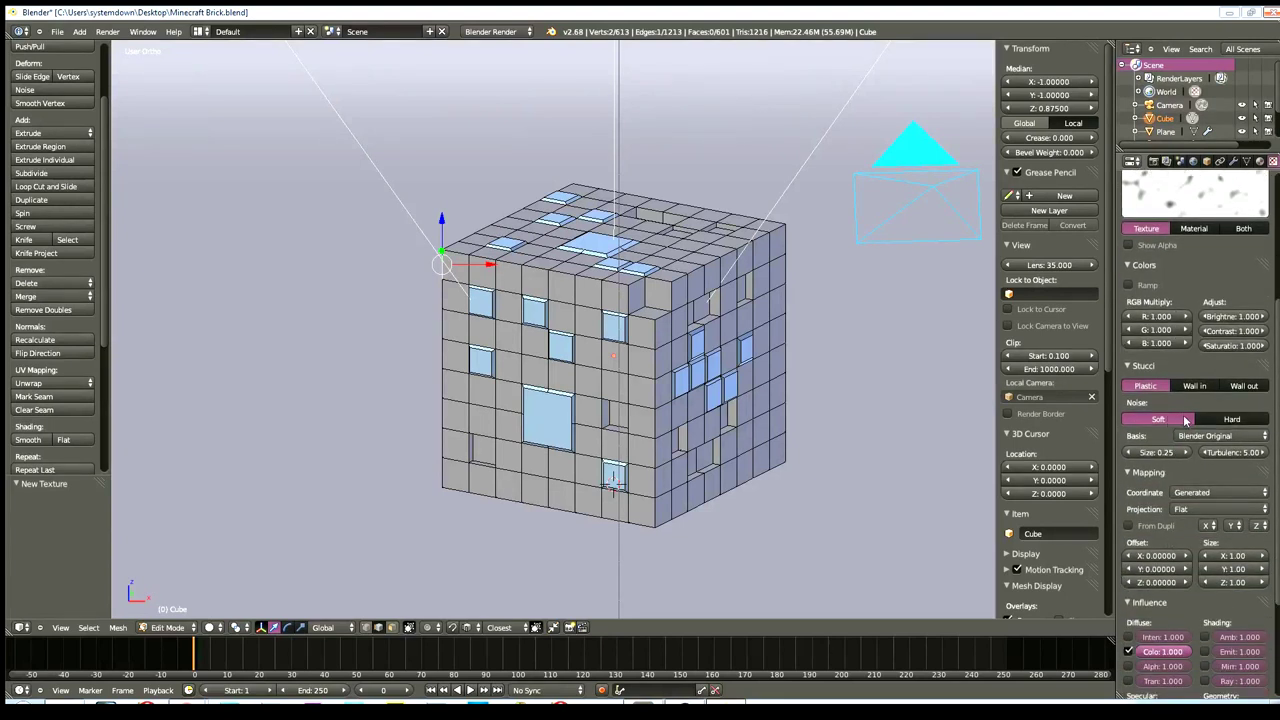
{"action": "scroll", "coordinate": [1184, 428], "scroll_direction": "up", "scroll_amount": 2}
{"action": "left_click", "coordinate": [1195, 440]}
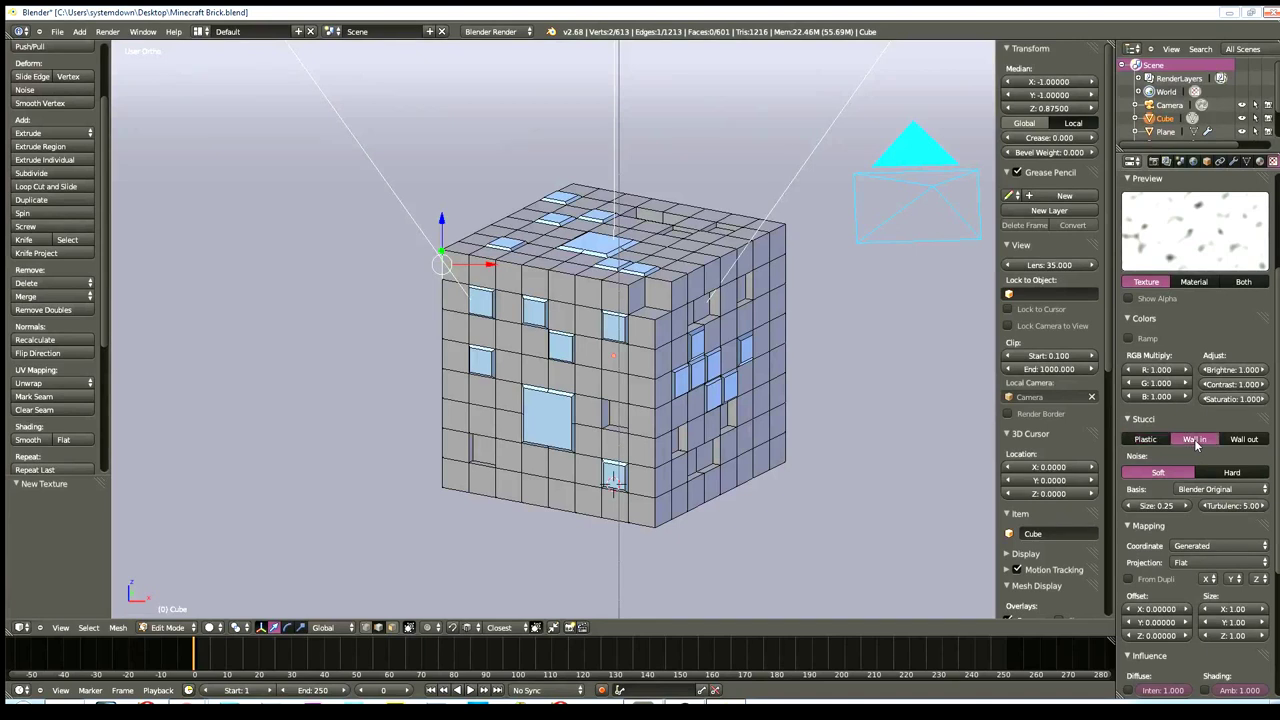
{"action": "left_click", "coordinate": [1232, 446]}
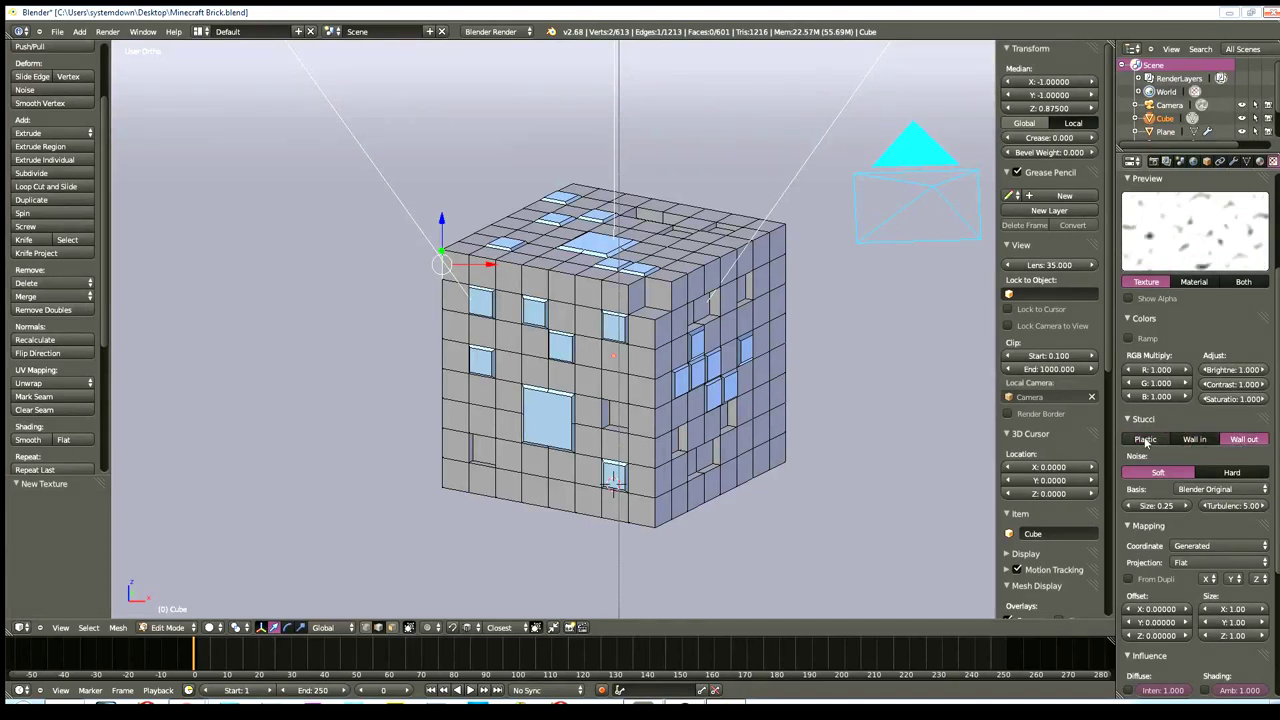
{"action": "left_click", "coordinate": [1214, 444]}
{"action": "left_click", "coordinate": [1221, 474]}
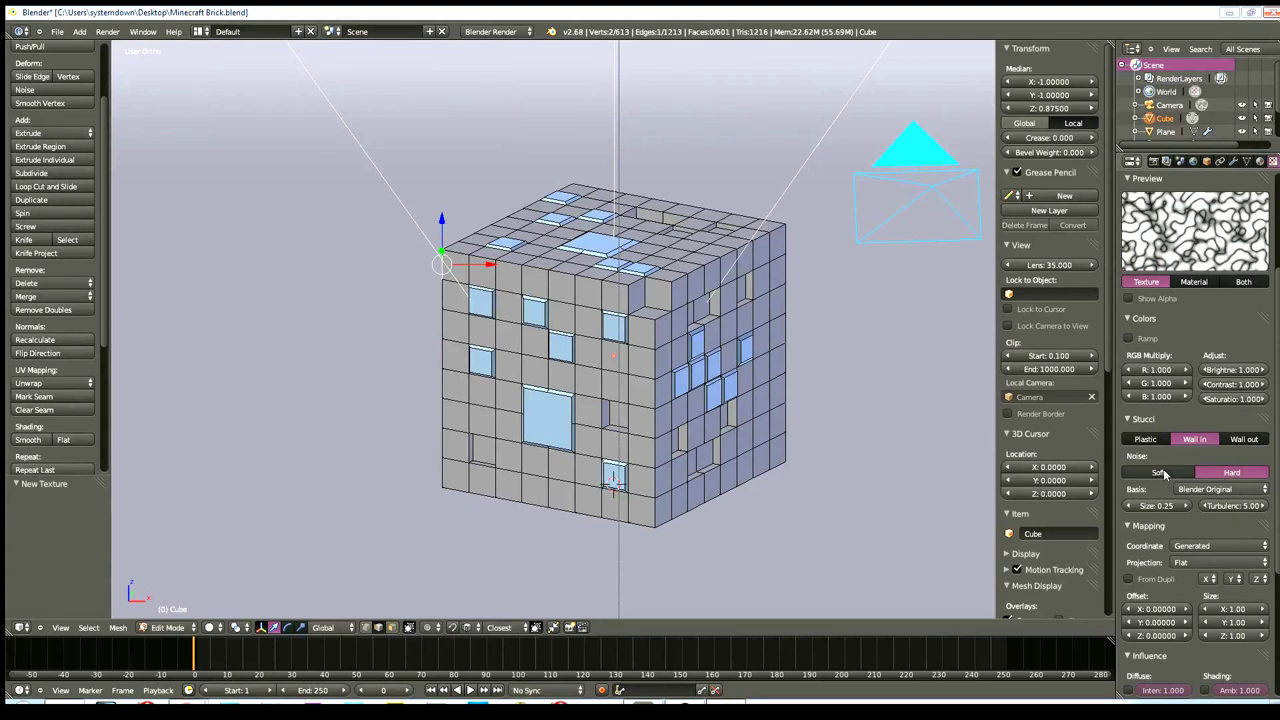
{"action": "left_click", "coordinate": [1201, 490]}
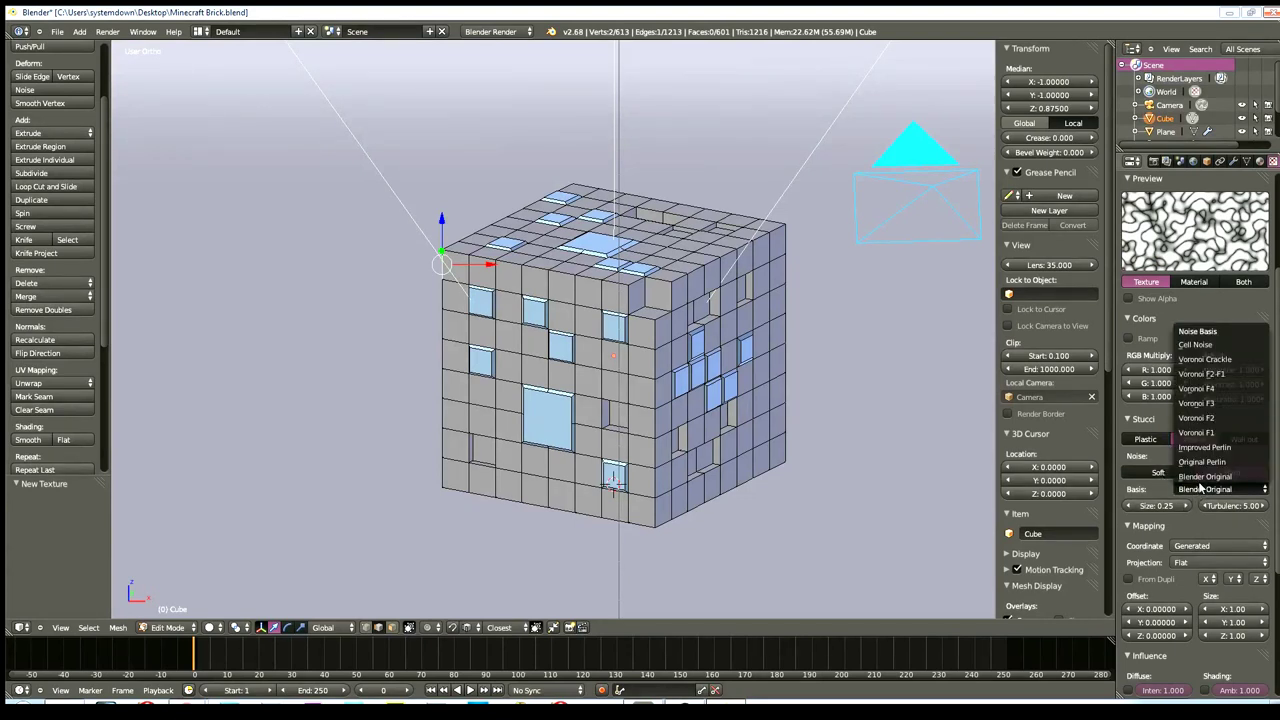
{"action": "left_click", "coordinate": [1210, 346]}
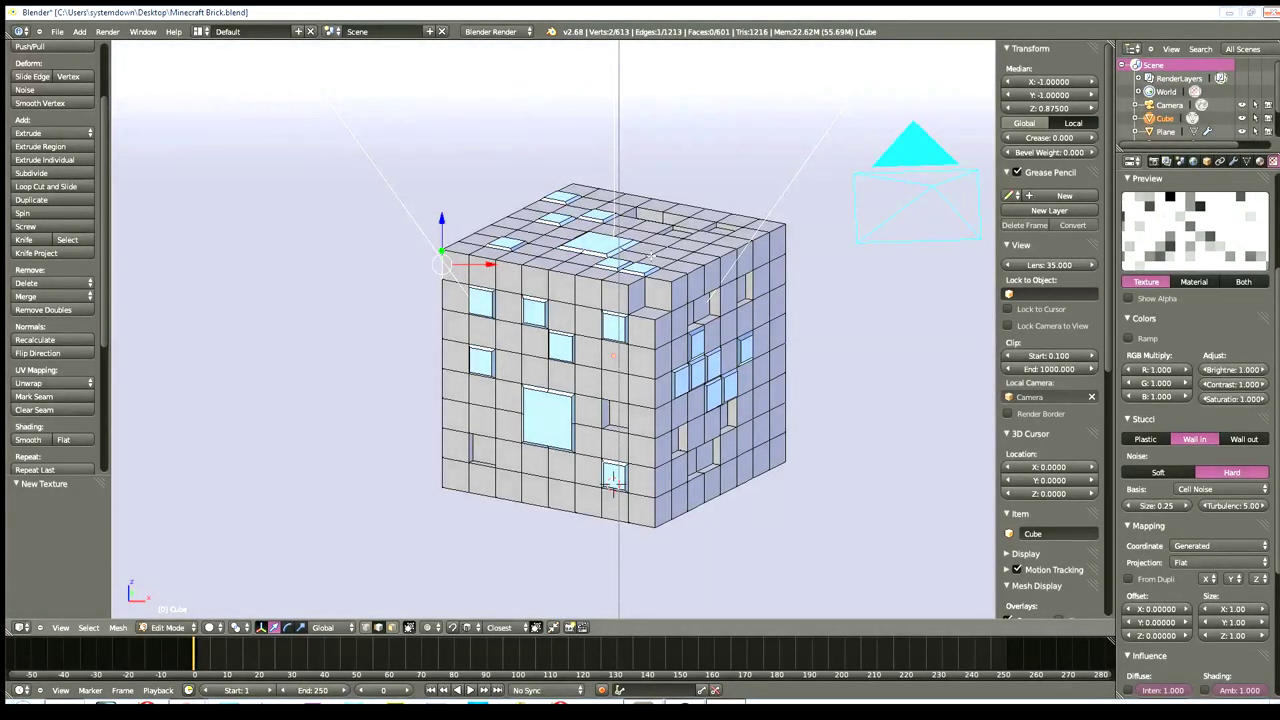
{"action": "key", "text": "F12"}
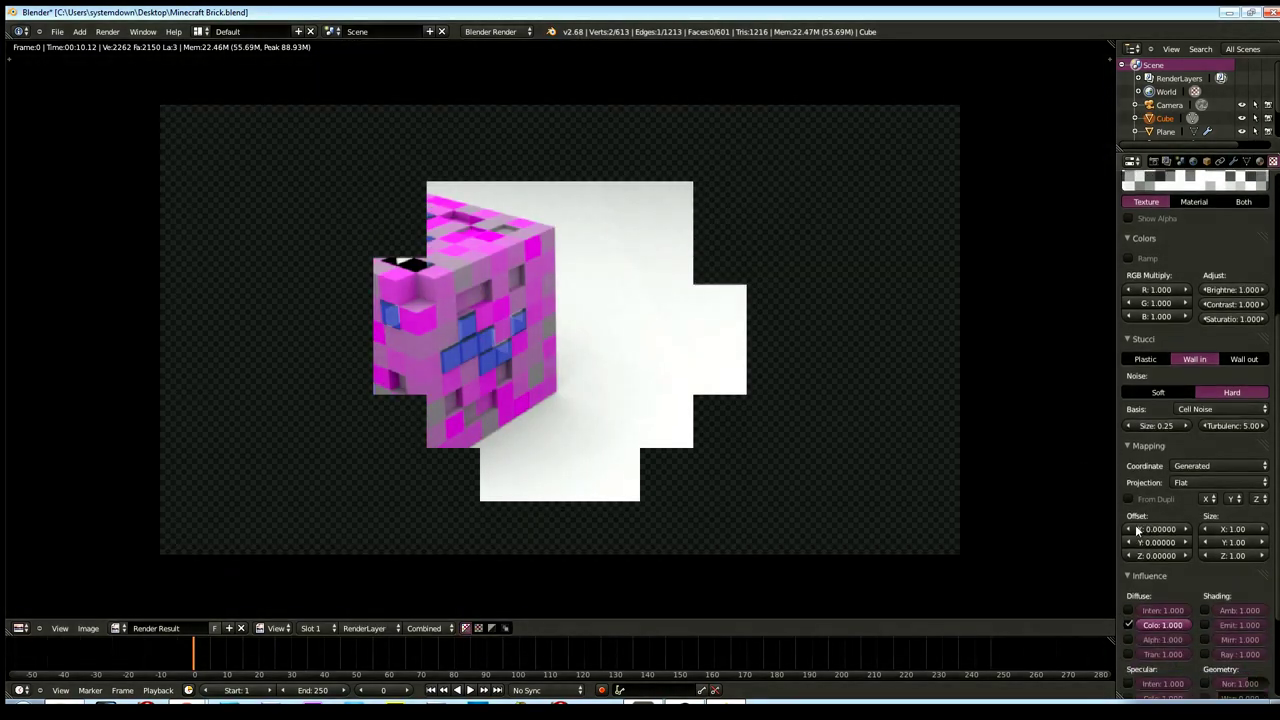
- Switch the Stucci texture from diffuse to normal influence at 2.299
{"action": "scroll", "coordinate": [1163, 559], "scroll_direction": "down", "scroll_amount": 4}
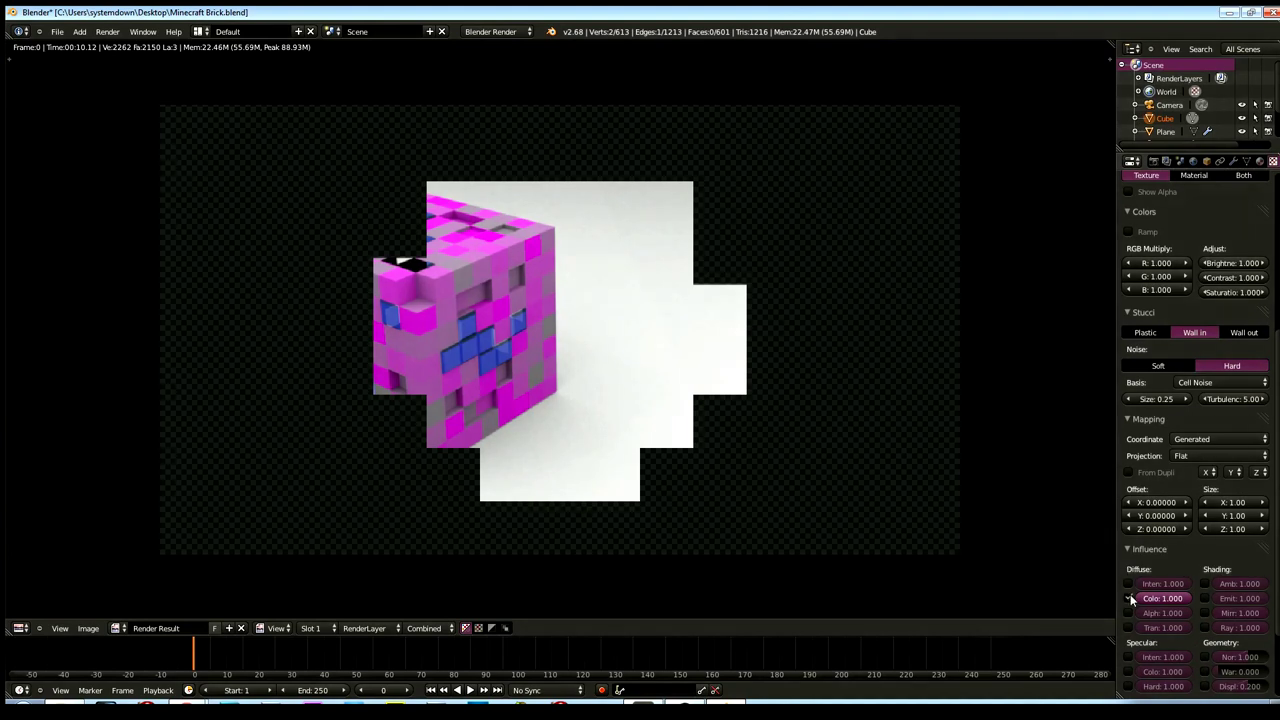
{"action": "left_click", "coordinate": [1128, 598]}
{"action": "left_click", "coordinate": [1206, 657]}
{"action": "scroll", "coordinate": [1206, 660], "scroll_direction": "down", "scroll_amount": 3}
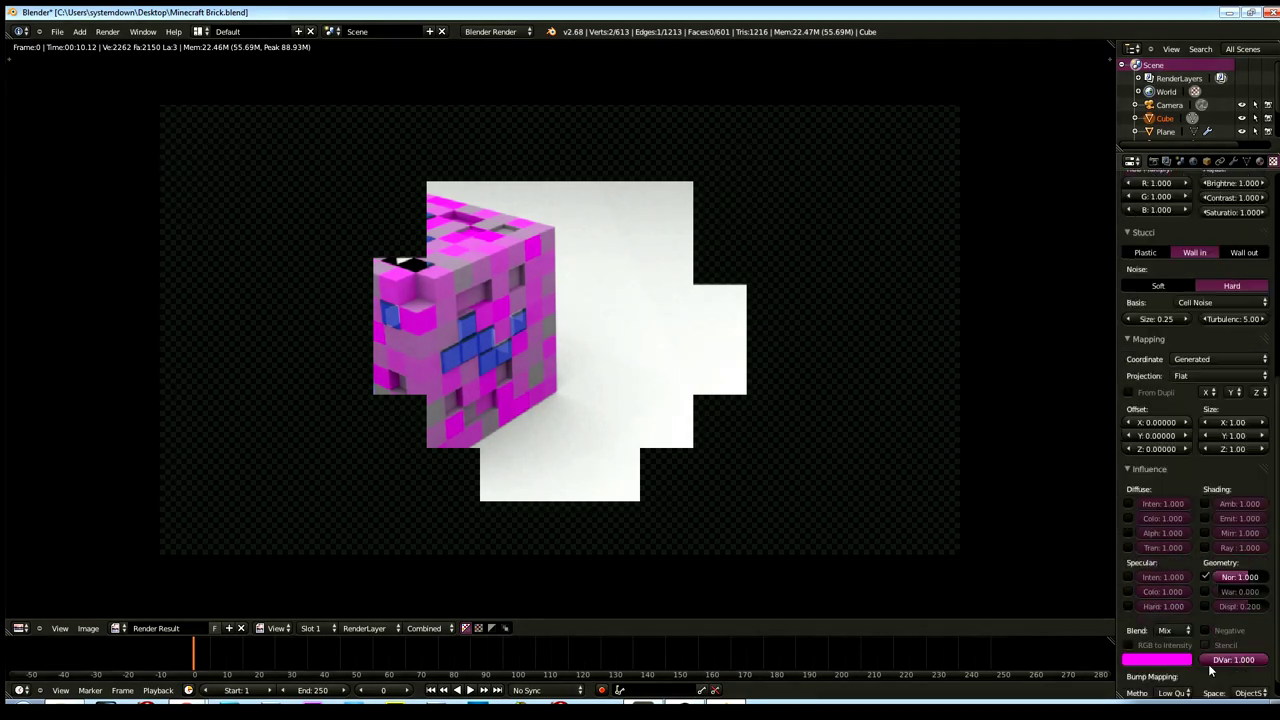
{"action": "left_click_drag", "start_coordinate": [1246, 586], "coordinate": [1232, 590]}
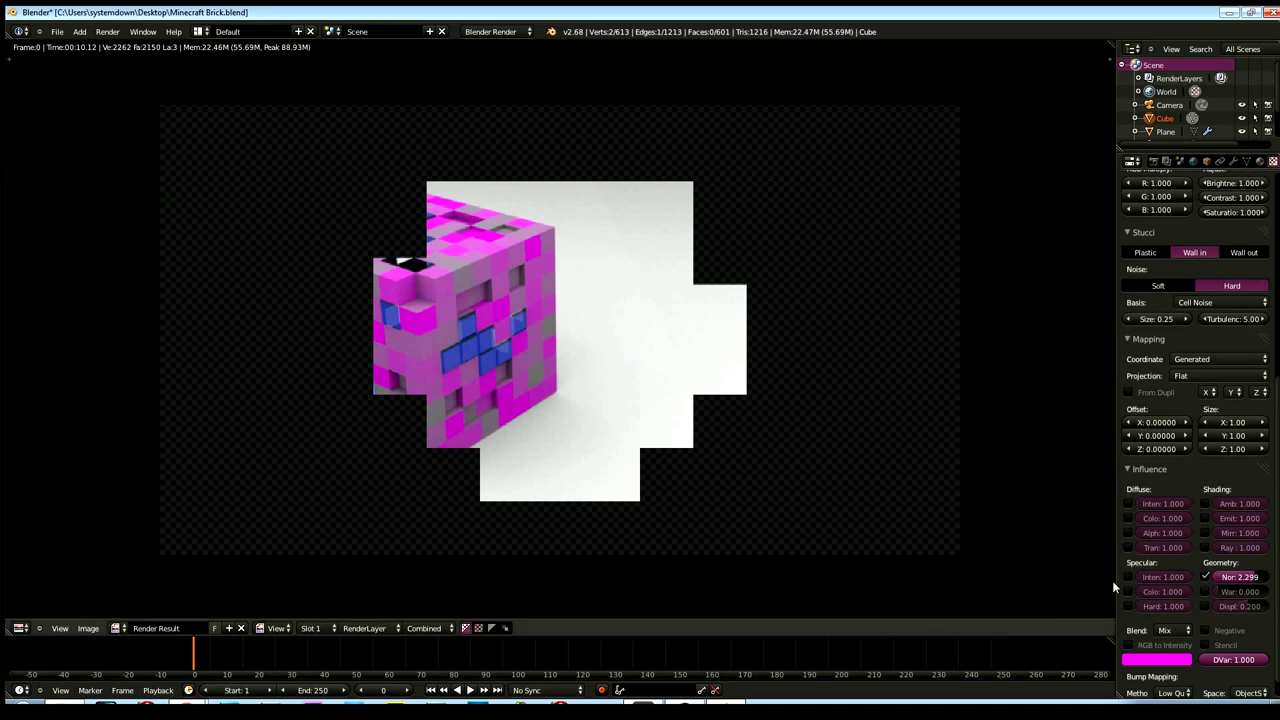
- Let the texture also affect ambient, emit, mirror and specular intensity
{"action": "left_click", "coordinate": [1206, 504]}
{"action": "left_click", "coordinate": [1206, 519]}
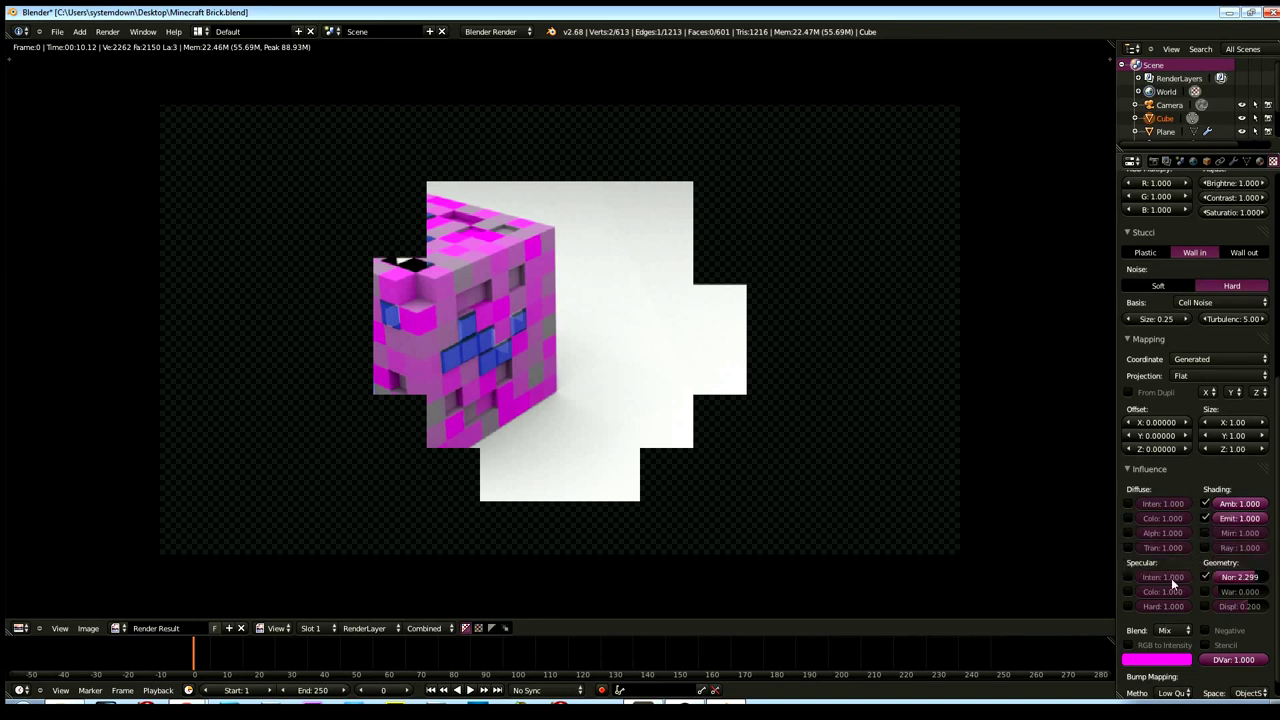
{"action": "left_click", "coordinate": [1206, 535]}
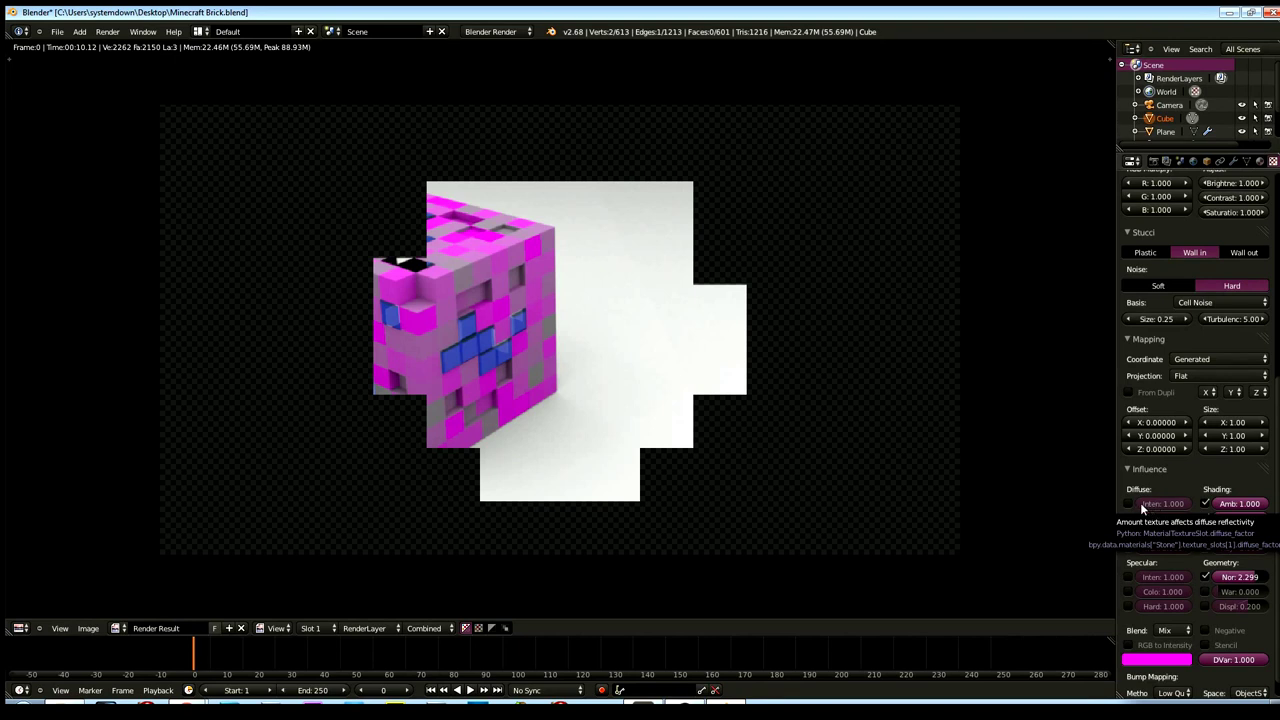
{"action": "left_click", "coordinate": [1129, 577]}
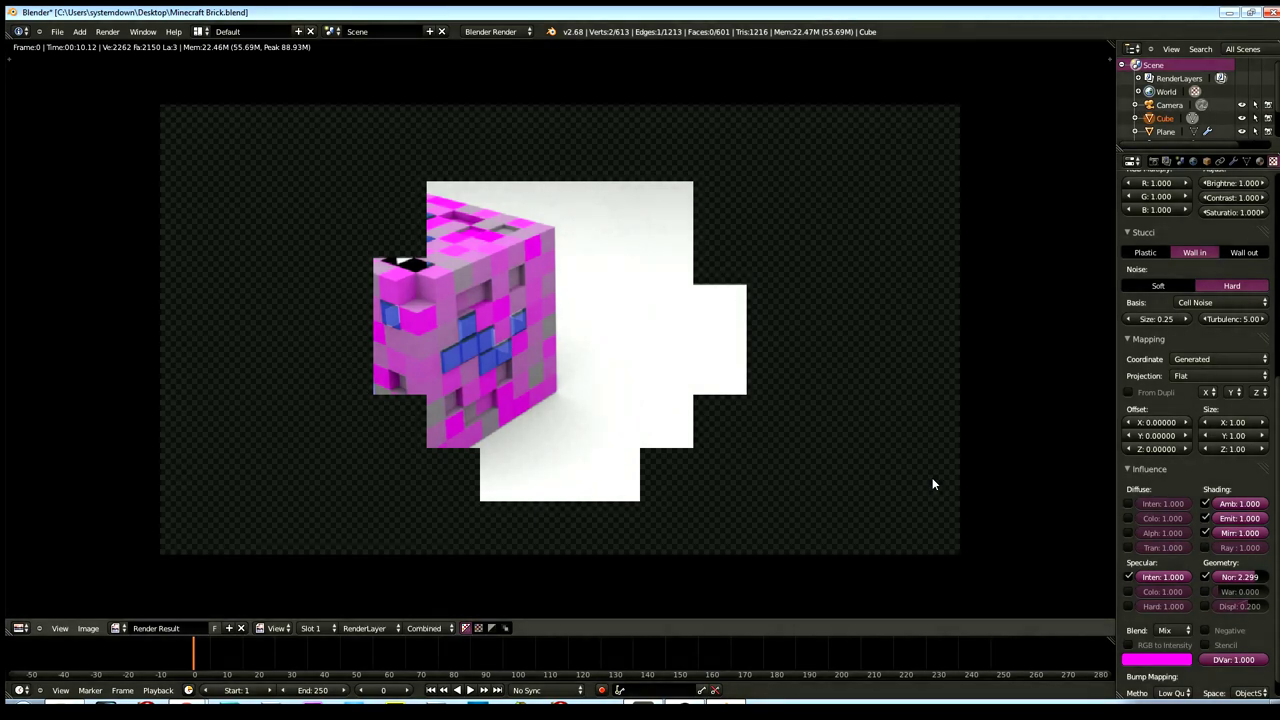
- Render the scene with F12, then let the texture drive diffuse colour as well
{"action": "key", "text": "F12"}
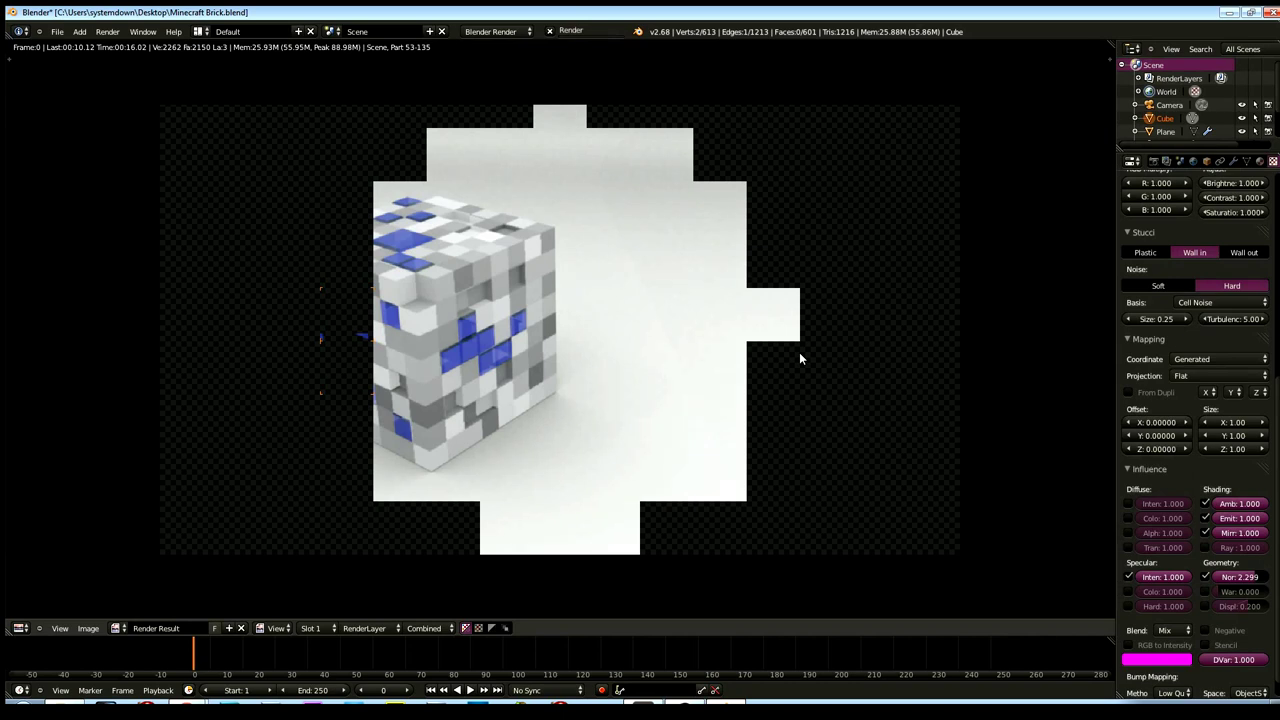
{"action": "scroll", "coordinate": [1188, 522], "scroll_direction": "down", "scroll_amount": 1}
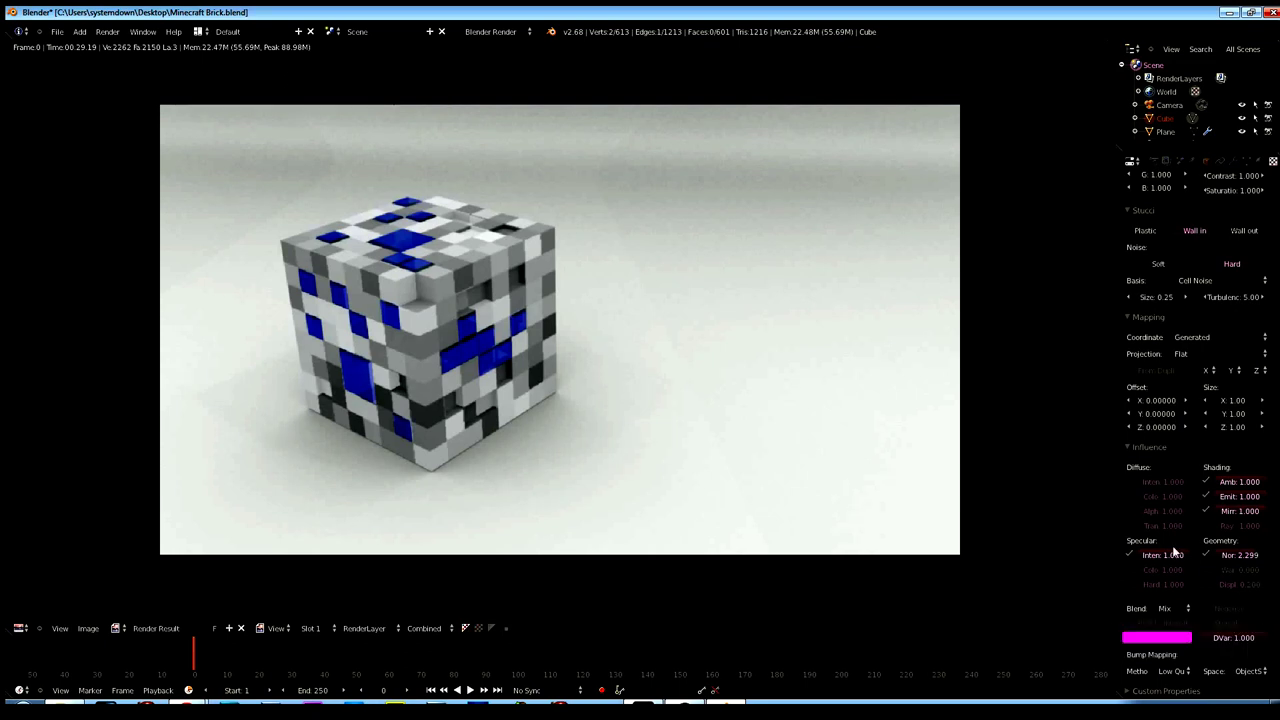
{"action": "left_click", "coordinate": [1130, 496]}
- Change the texture's magenta tint to dark grey and render again
{"action": "left_click", "coordinate": [1165, 640]}
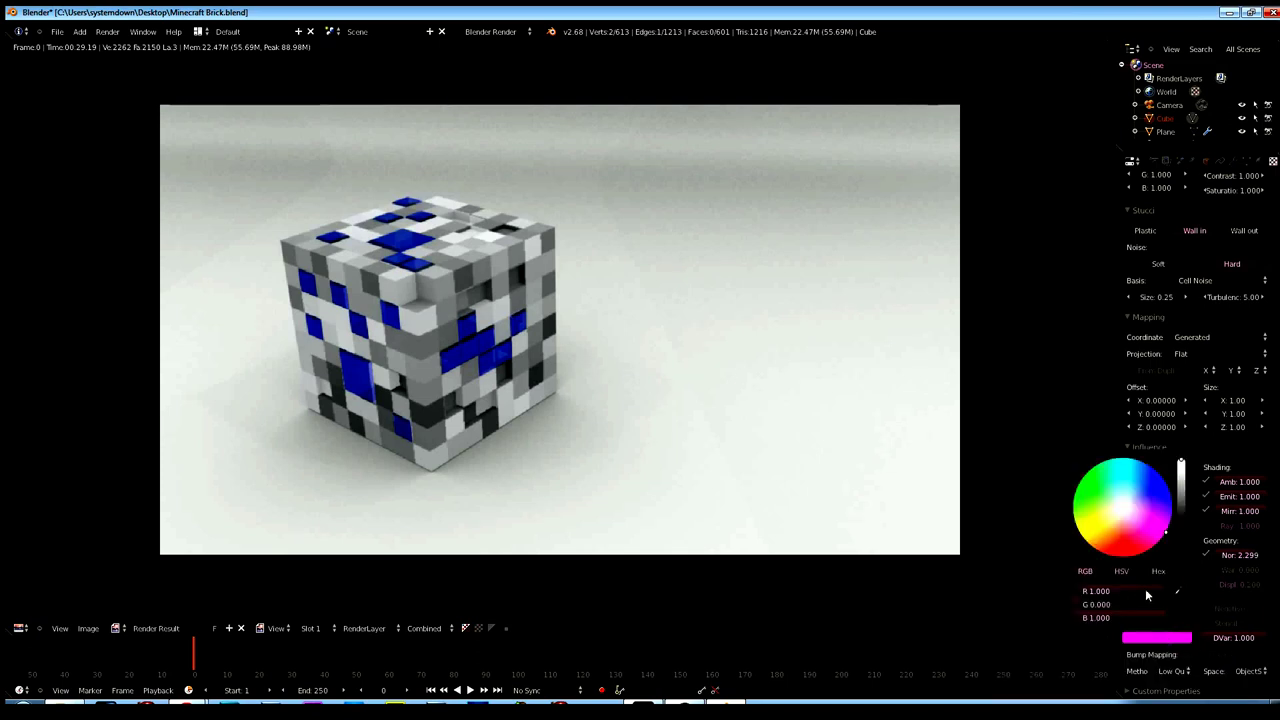
{"action": "left_click_drag", "start_coordinate": [1181, 512], "coordinate": [1183, 505]}
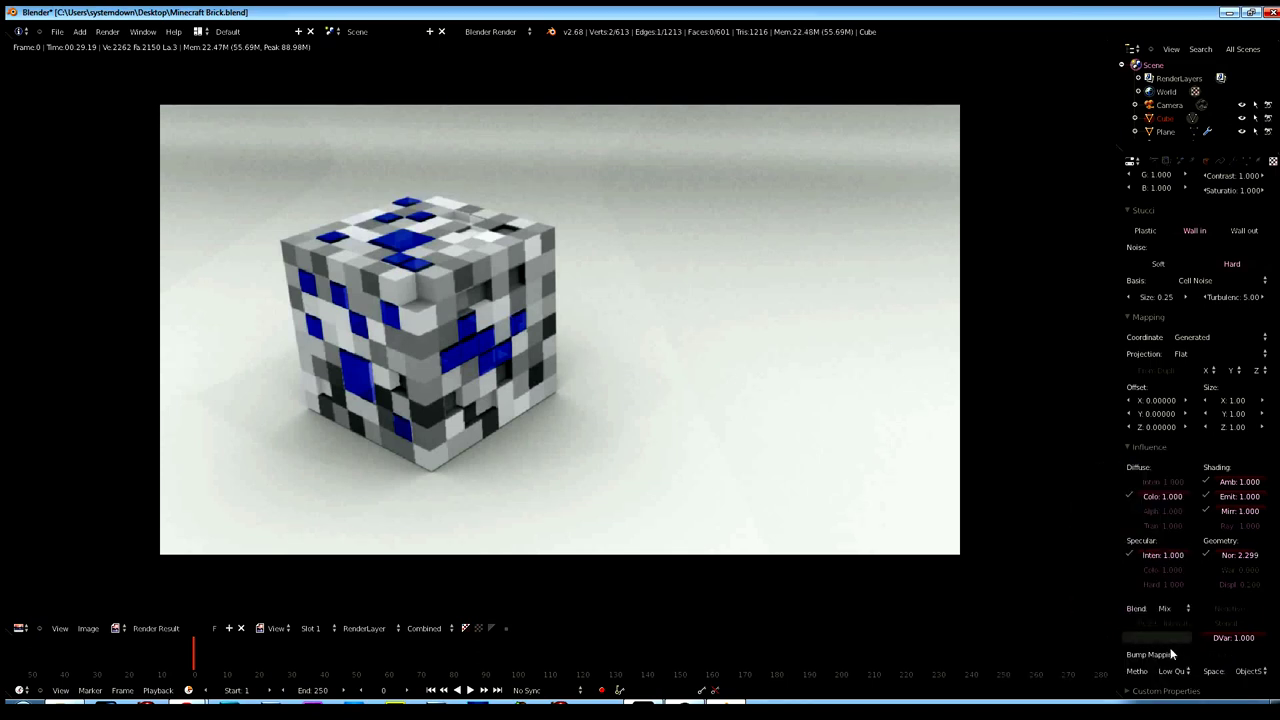
{"action": "key", "text": "F12"}
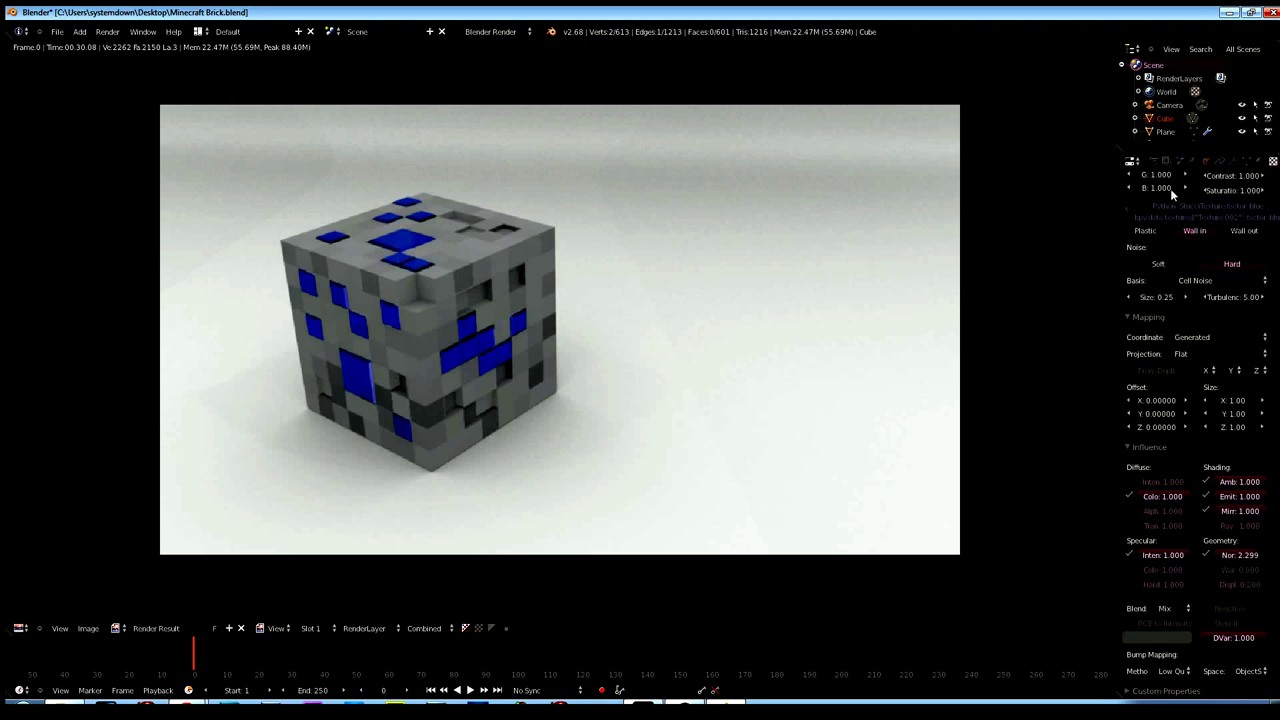
- Lower the Stone material's diffuse roughness to 0.839 and raise specular hardness to 45
{"action": "left_click", "coordinate": [1259, 161]}
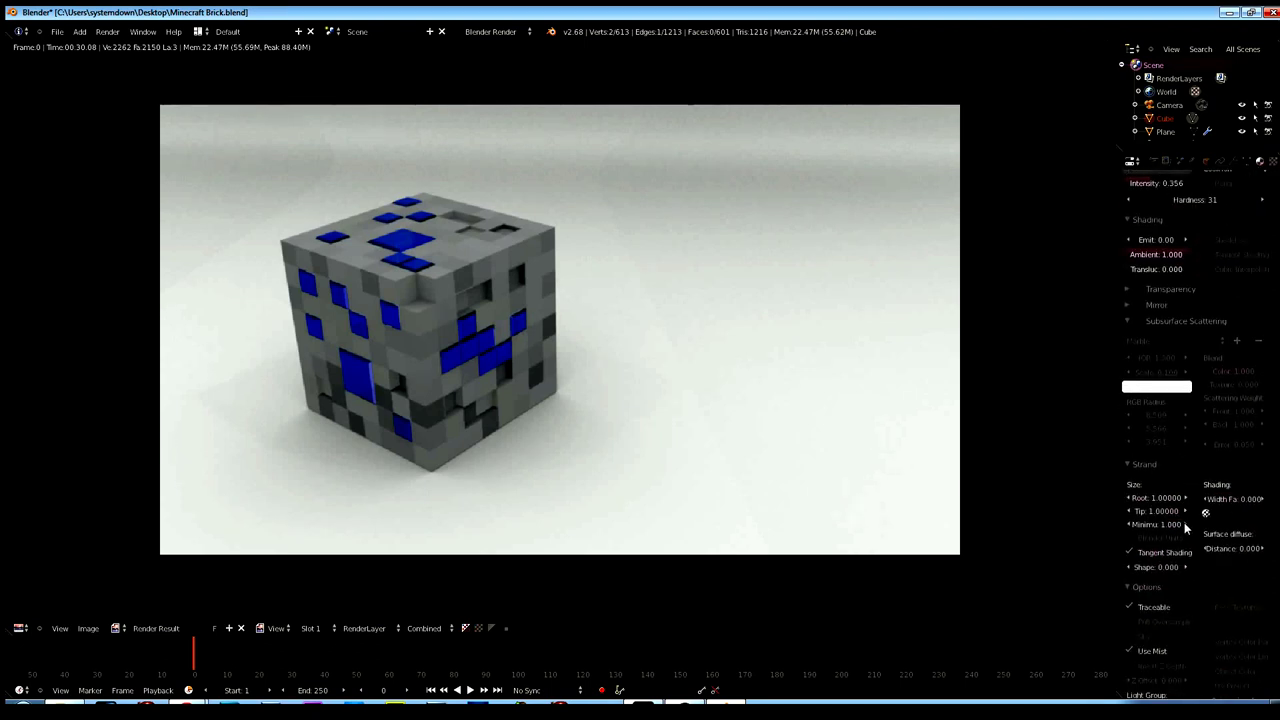
{"action": "scroll", "coordinate": [1180, 527], "scroll_direction": "down", "scroll_amount": 2}
{"action": "scroll", "coordinate": [1179, 528], "scroll_direction": "up", "scroll_amount": 2}
{"action": "scroll", "coordinate": [1196, 439], "scroll_direction": "up", "scroll_amount": 3}
{"action": "scroll", "coordinate": [1220, 320], "scroll_direction": "up", "scroll_amount": 3}
{"action": "scroll", "coordinate": [1245, 208], "scroll_direction": "up", "scroll_amount": 2}
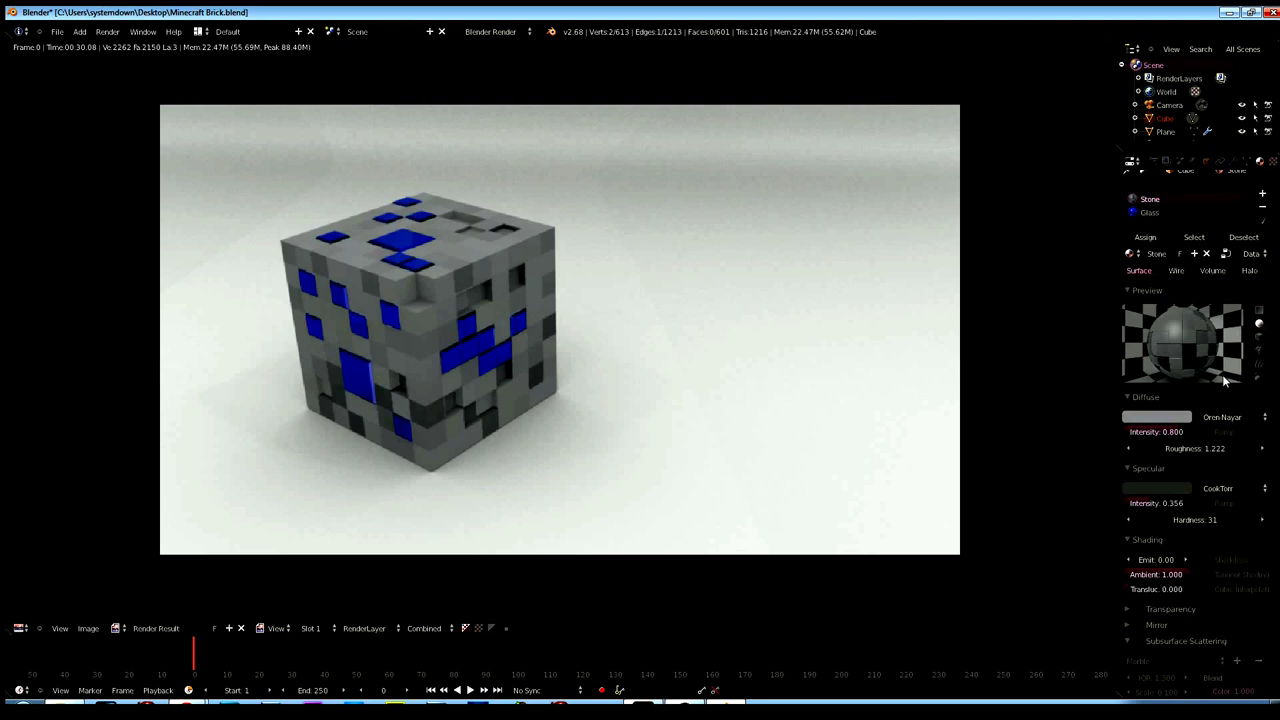
{"action": "mouse_move", "coordinate": [1201, 452]}
{"action": "left_mouse_down"}
{"action": "mouse_move", "coordinate": [1168, 449]}
{"action": "mouse_move", "coordinate": [1214, 450]}
{"action": "left_mouse_up"}
{"action": "left_click_drag", "start_coordinate": [1230, 520], "coordinate": [1231, 520]}
{"action": "scroll", "coordinate": [1180, 548], "scroll_direction": "down", "scroll_amount": 3}
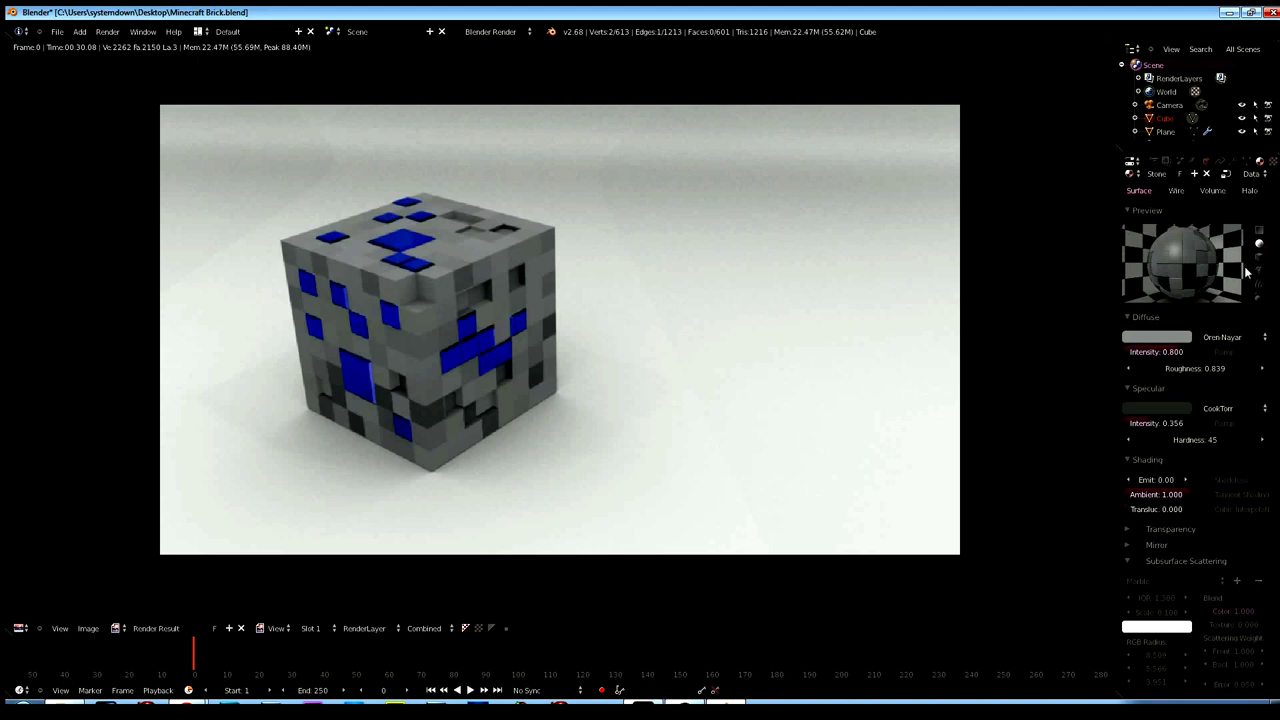
- Set the texture's ambient influence to 0.403, cut emit to about 0.35, and re-render
{"action": "left_click", "coordinate": [1273, 160]}
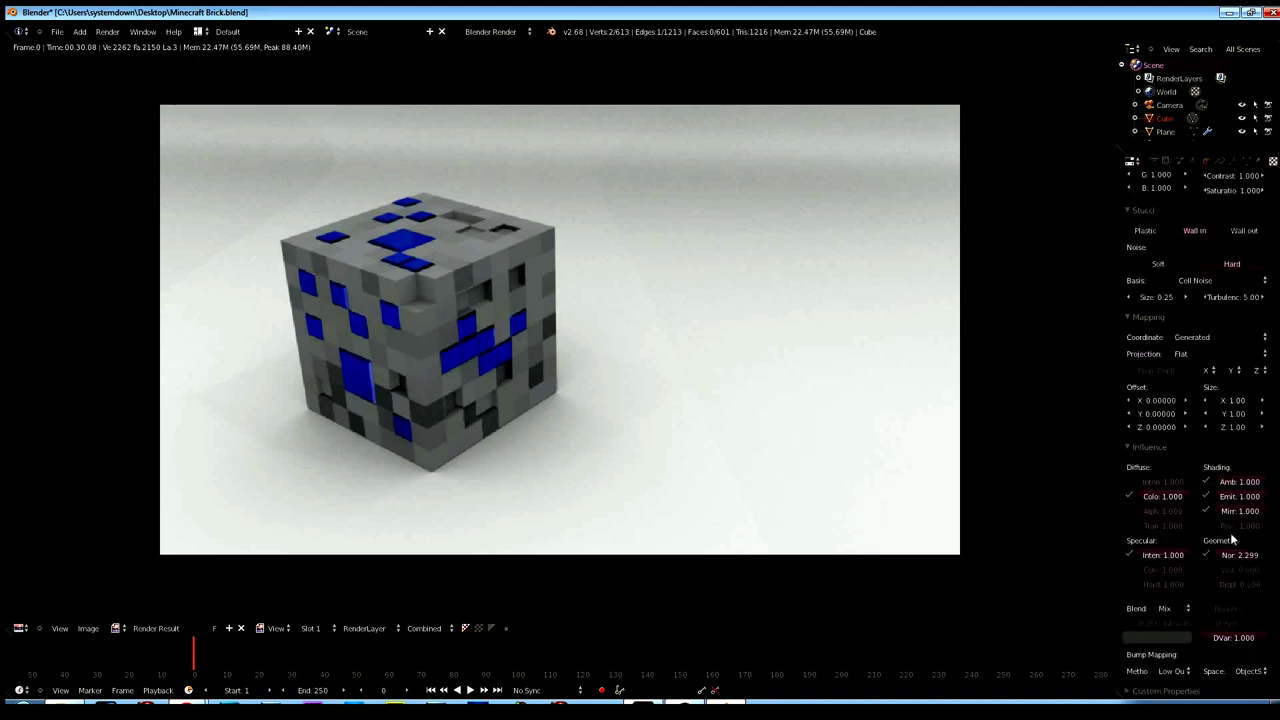
{"action": "left_click", "coordinate": [1244, 482]}
{"action": "type", "text": "0.403"}
{"action": "key", "text": "Return"}
{"action": "mouse_move", "coordinate": [1244, 484]}
{"action": "left_mouse_down"}
{"action": "mouse_move", "coordinate": [1246, 500]}
{"action": "mouse_move", "coordinate": [1174, 522]}
{"action": "left_mouse_up"}
{"action": "key", "text": "F12"}
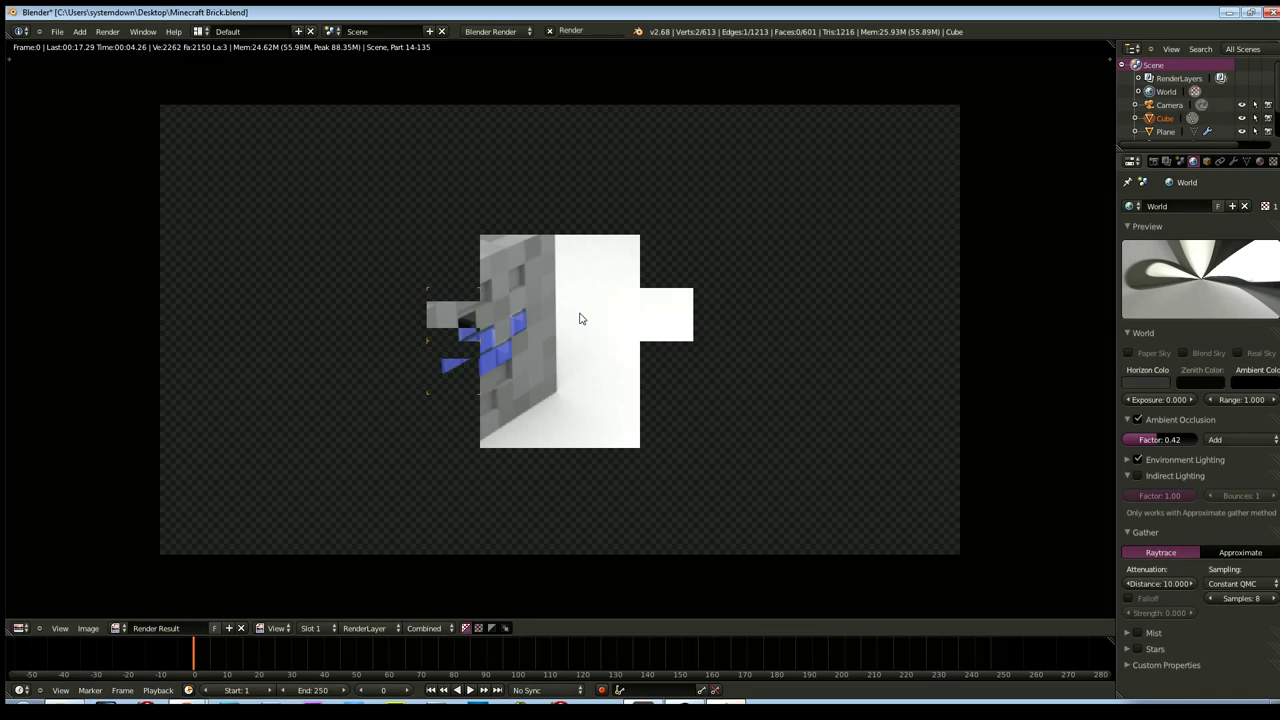
- Select all three spot lamps, drop their energy from 1.360 to 0.660, and render
{"action": "key", "text": "Escape"}
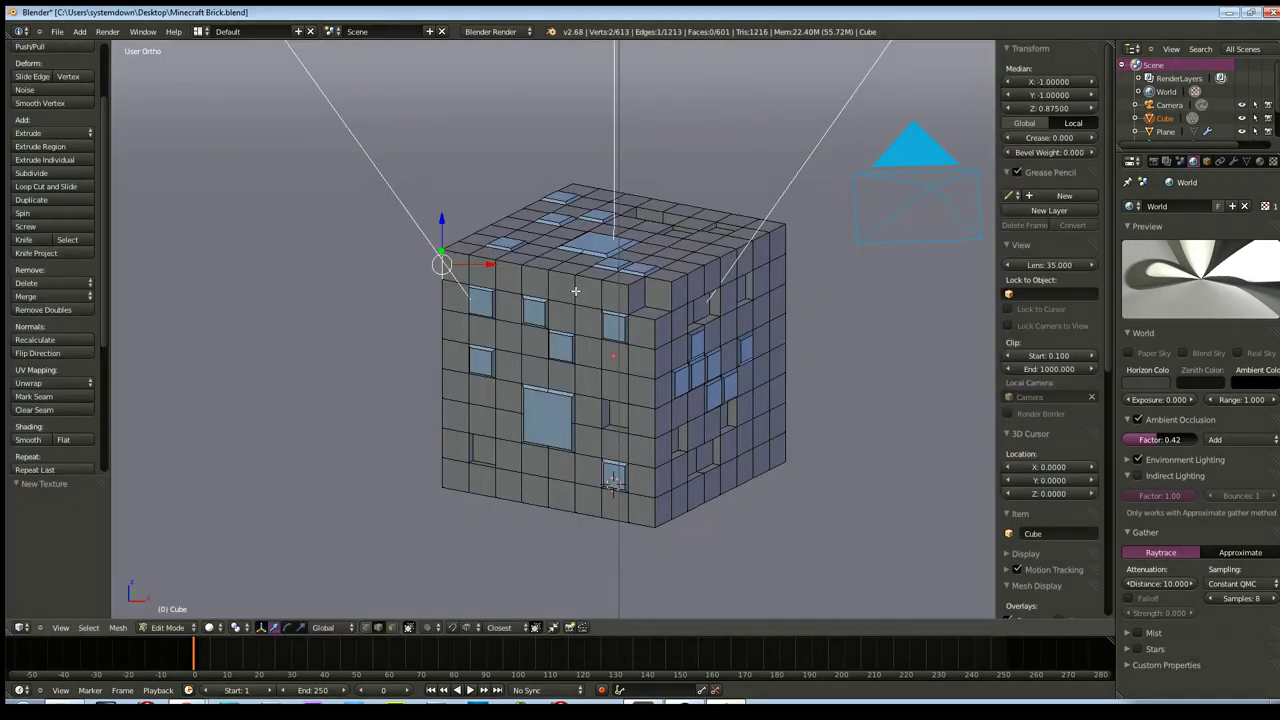
{"action": "scroll", "coordinate": [633, 186], "scroll_direction": "down", "scroll_amount": 8}
{"action": "middle_click_drag", "start_coordinate": [633, 186], "coordinate": [603, 351], "text": "shift"}
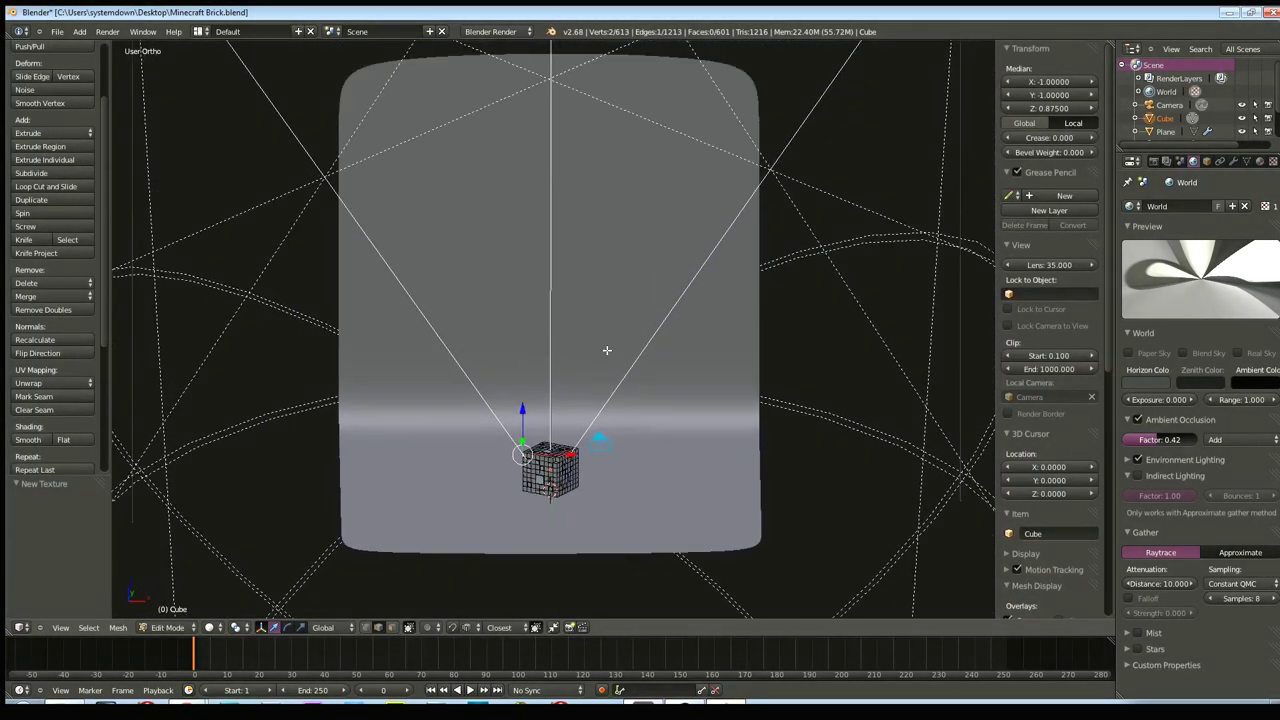
{"action": "scroll", "coordinate": [603, 351], "scroll_direction": "down", "scroll_amount": 3}
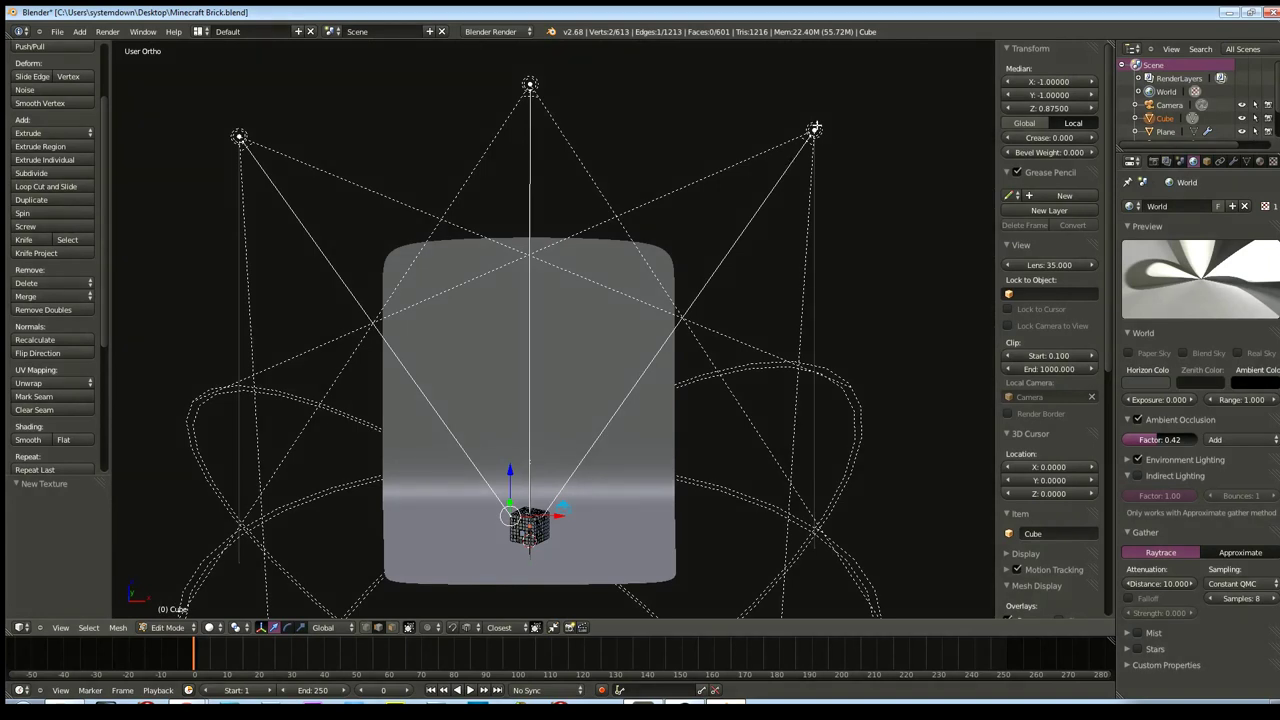
{"action": "key", "text": "Tab"}
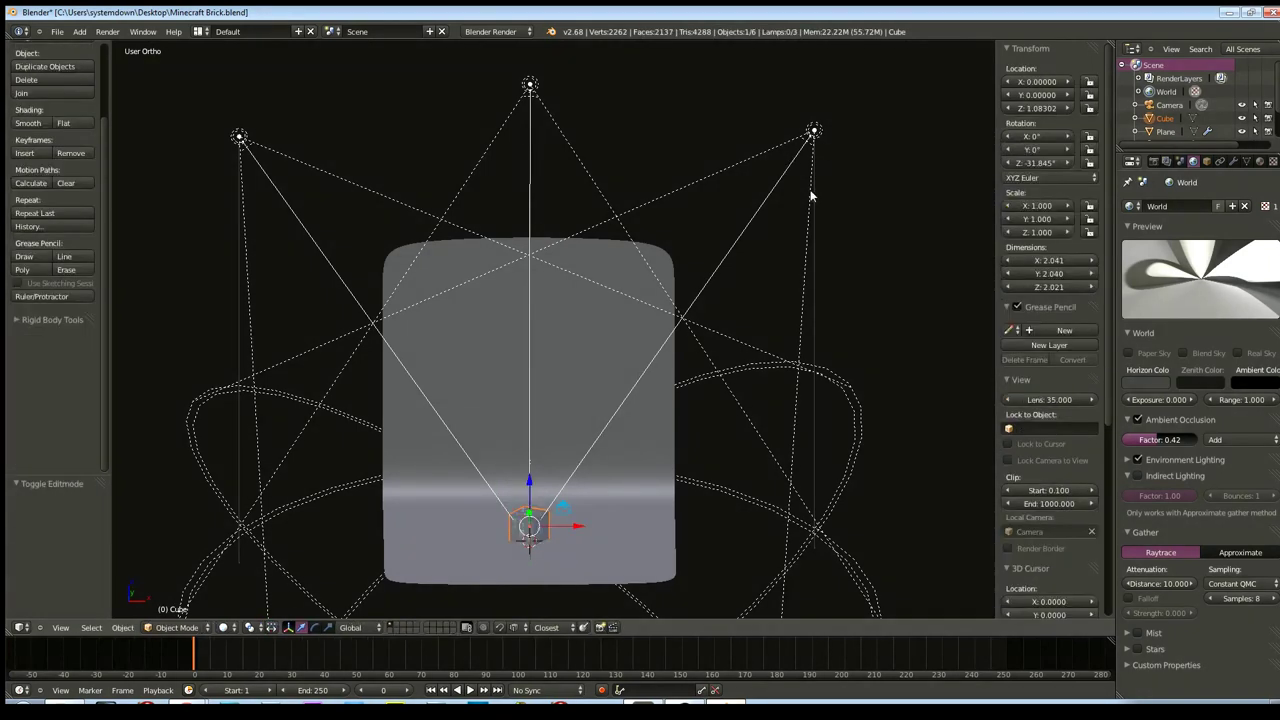
{"action": "right_click", "coordinate": [814, 130]}
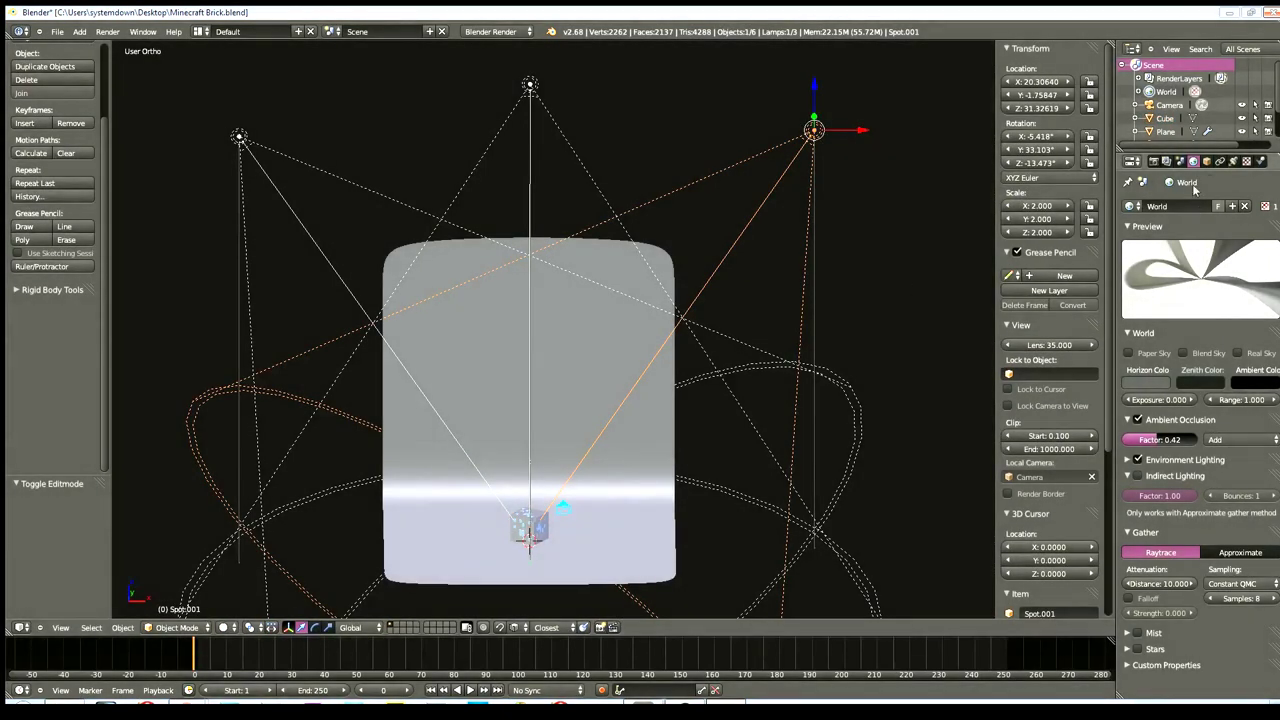
{"action": "left_click", "coordinate": [1233, 161]}
{"action": "right_click", "coordinate": [530, 85], "text": "shift"}
{"action": "right_click", "coordinate": [240, 138], "text": "shift"}
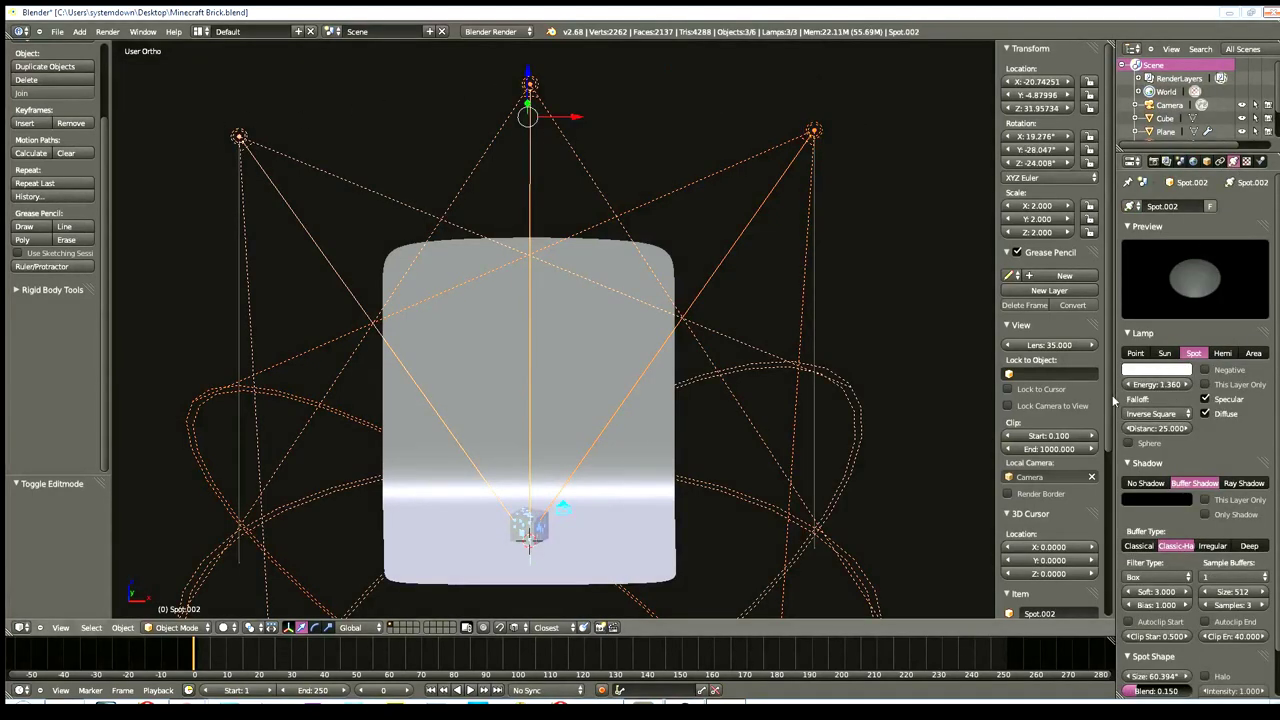
{"action": "left_click_drag", "start_coordinate": [1166, 390], "coordinate": [1153, 390]}
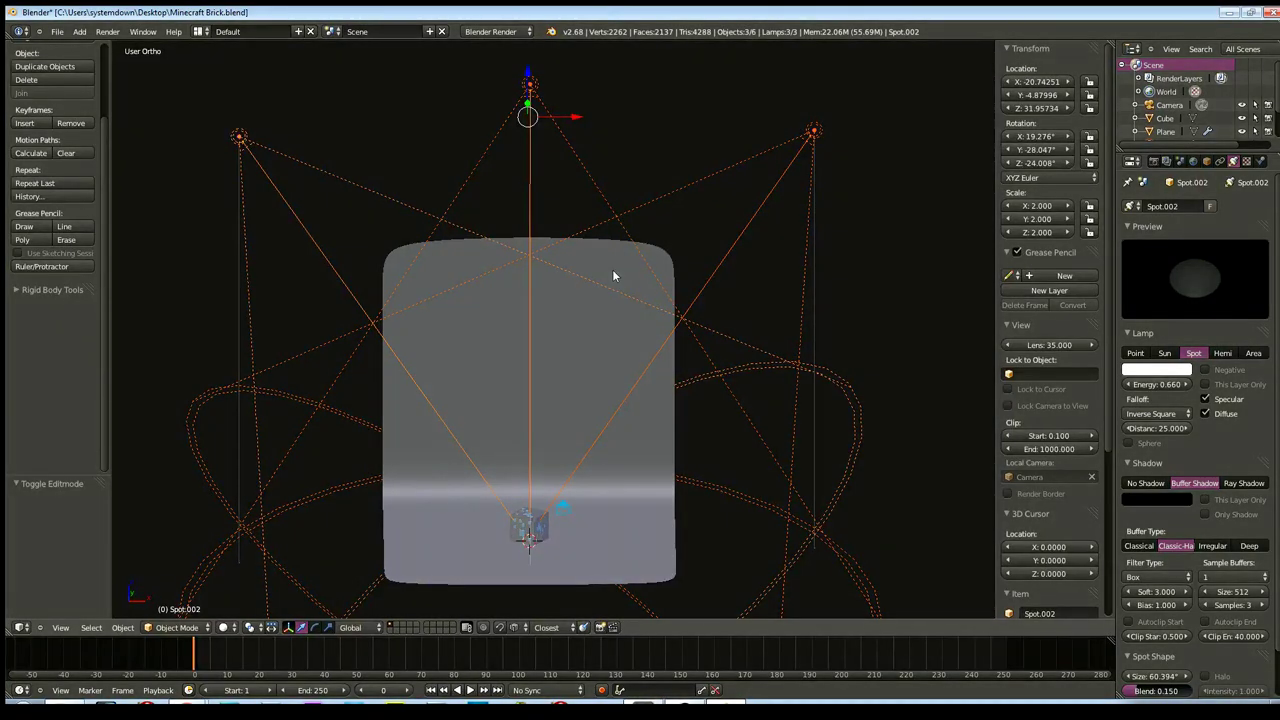
{"action": "key", "text": "F12"}
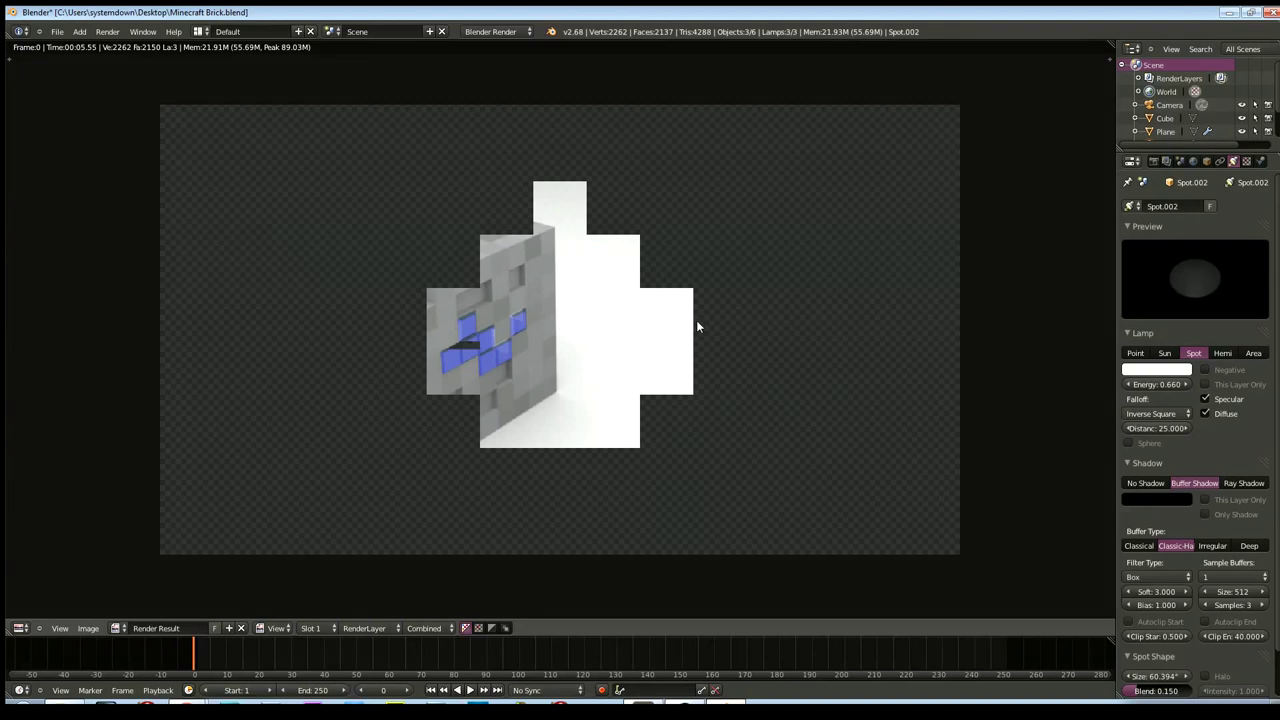
- Raise the World's ambient occlusion factor to 0.72
{"action": "left_click", "coordinate": [1192, 161]}
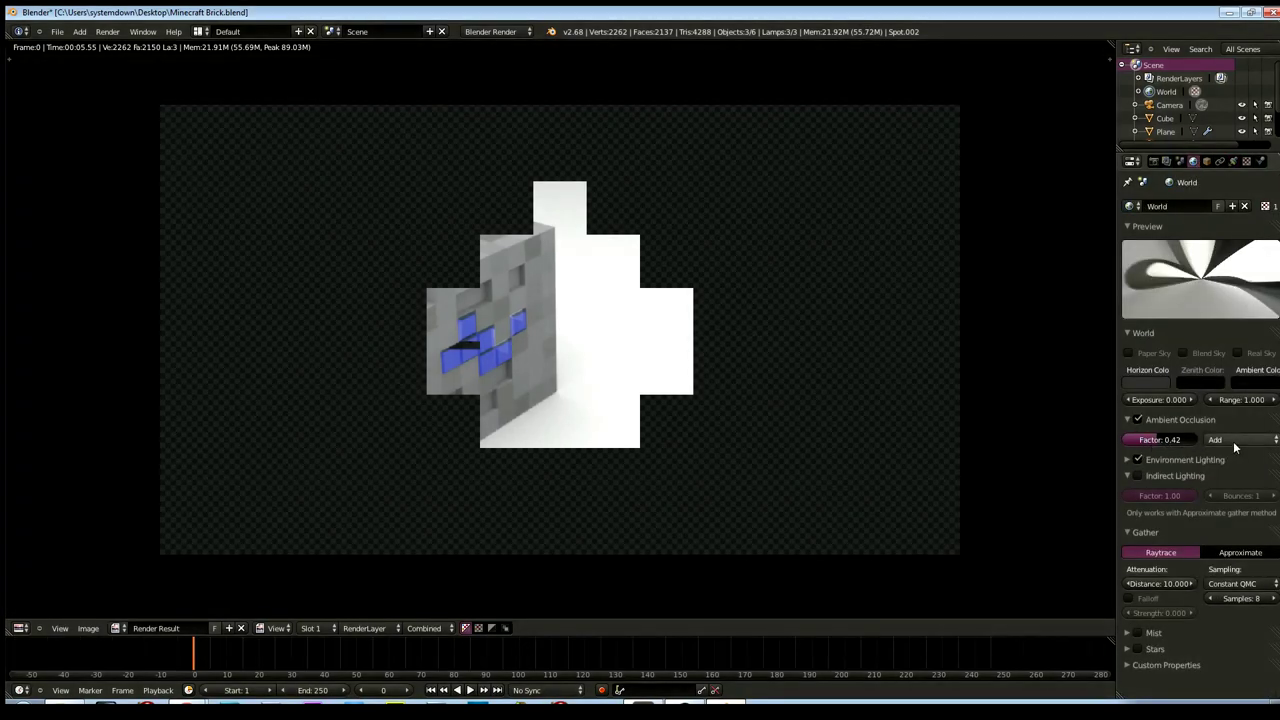
{"action": "left_click_drag", "start_coordinate": [1150, 440], "coordinate": [1200, 441]}
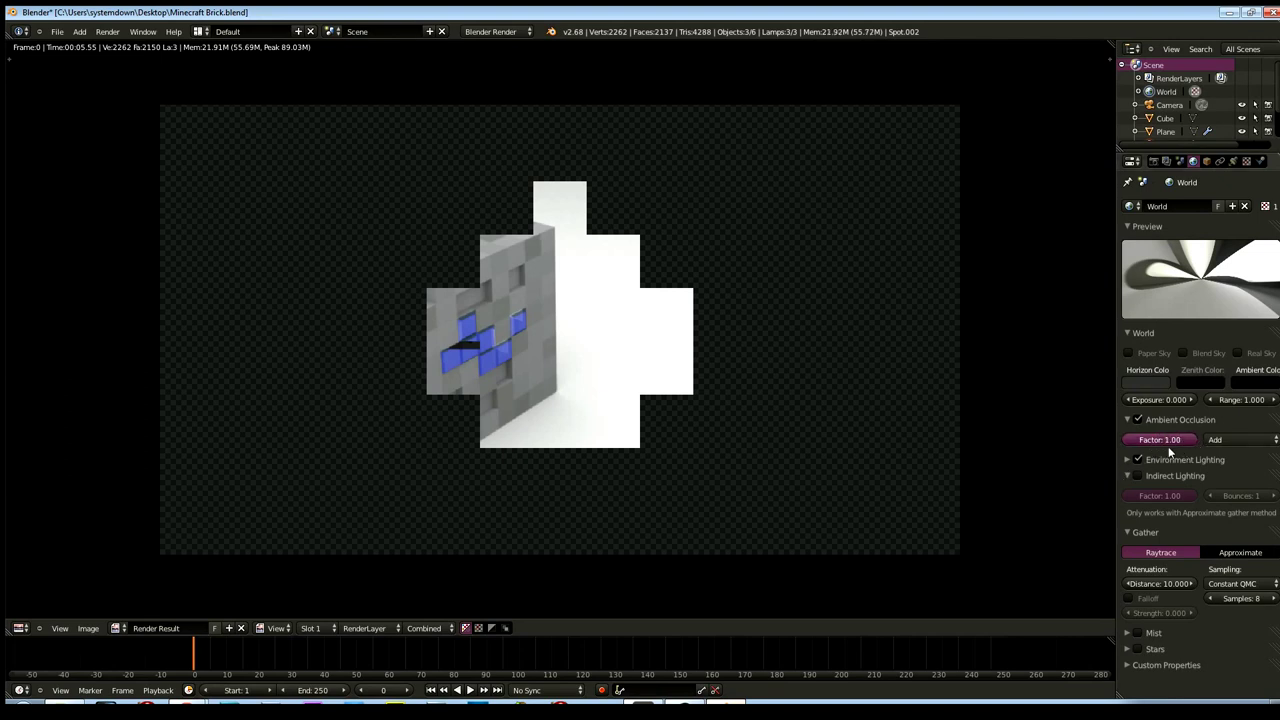
{"action": "left_click_drag", "start_coordinate": [1175, 446], "coordinate": [1150, 452]}
- Expand Environment Lighting, keep its colour on White, then switch it off
{"action": "left_click", "coordinate": [1127, 459]}
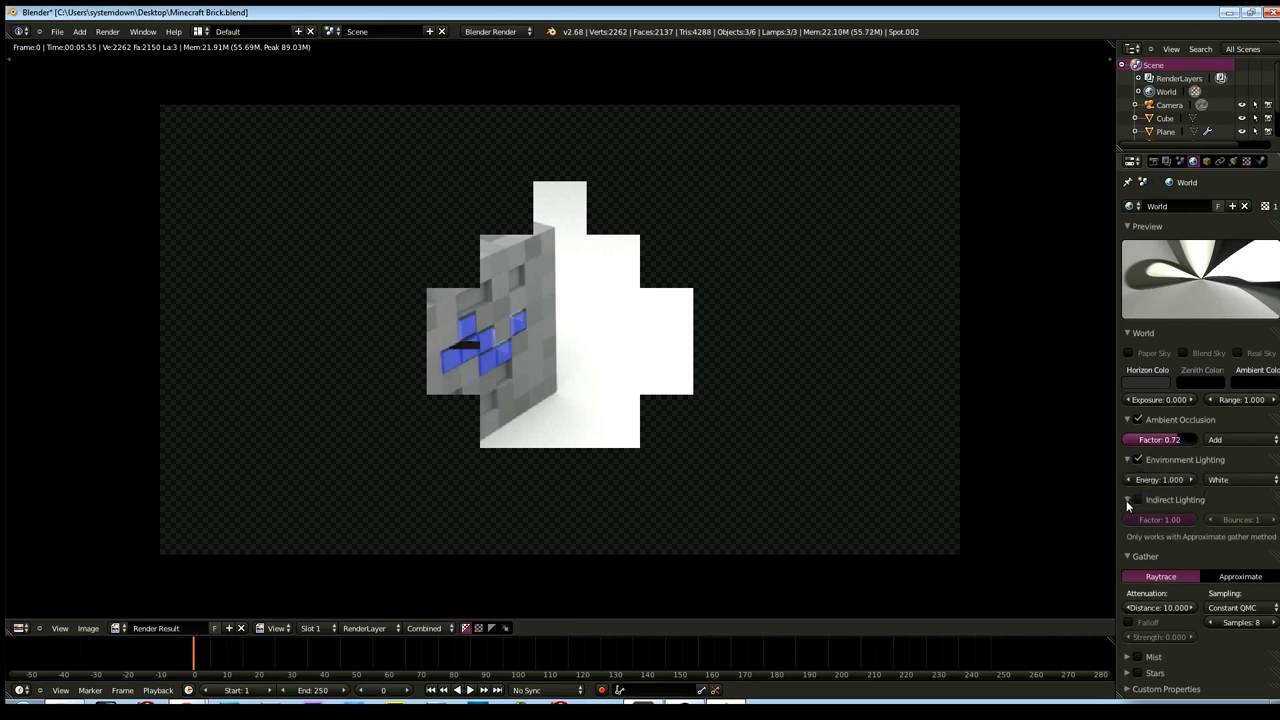
{"action": "left_click", "coordinate": [1239, 480]}
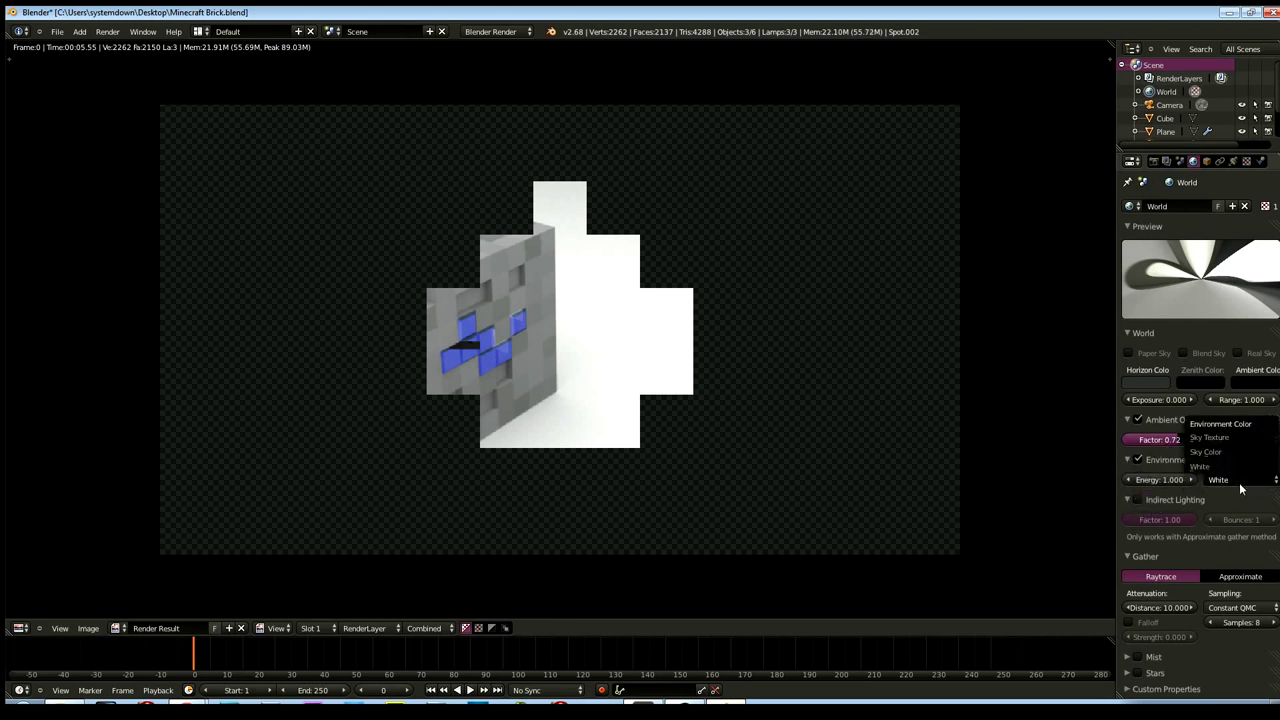
{"action": "left_click", "coordinate": [1239, 480]}
{"action": "left_click", "coordinate": [1240, 481]}
{"action": "left_click", "coordinate": [1232, 444]}
{"action": "left_click", "coordinate": [1239, 480]}
{"action": "left_click", "coordinate": [1225, 470]}
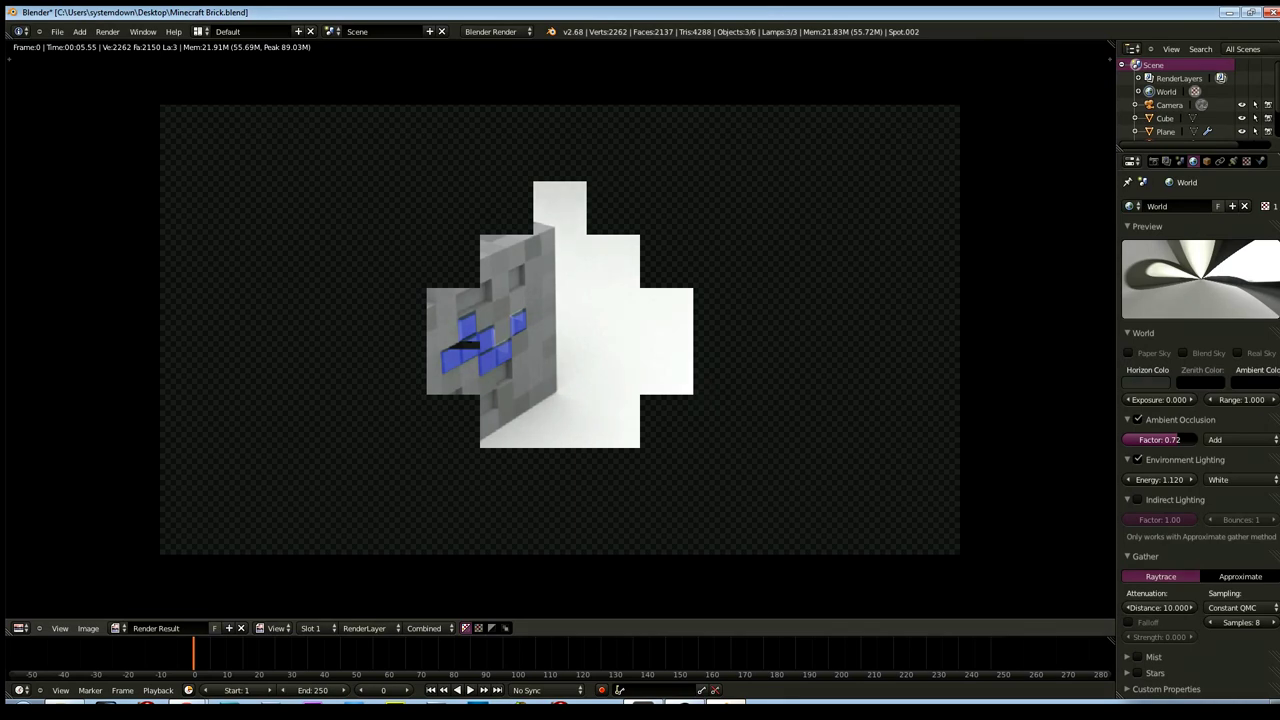
{"action": "left_click", "coordinate": [1138, 459]}
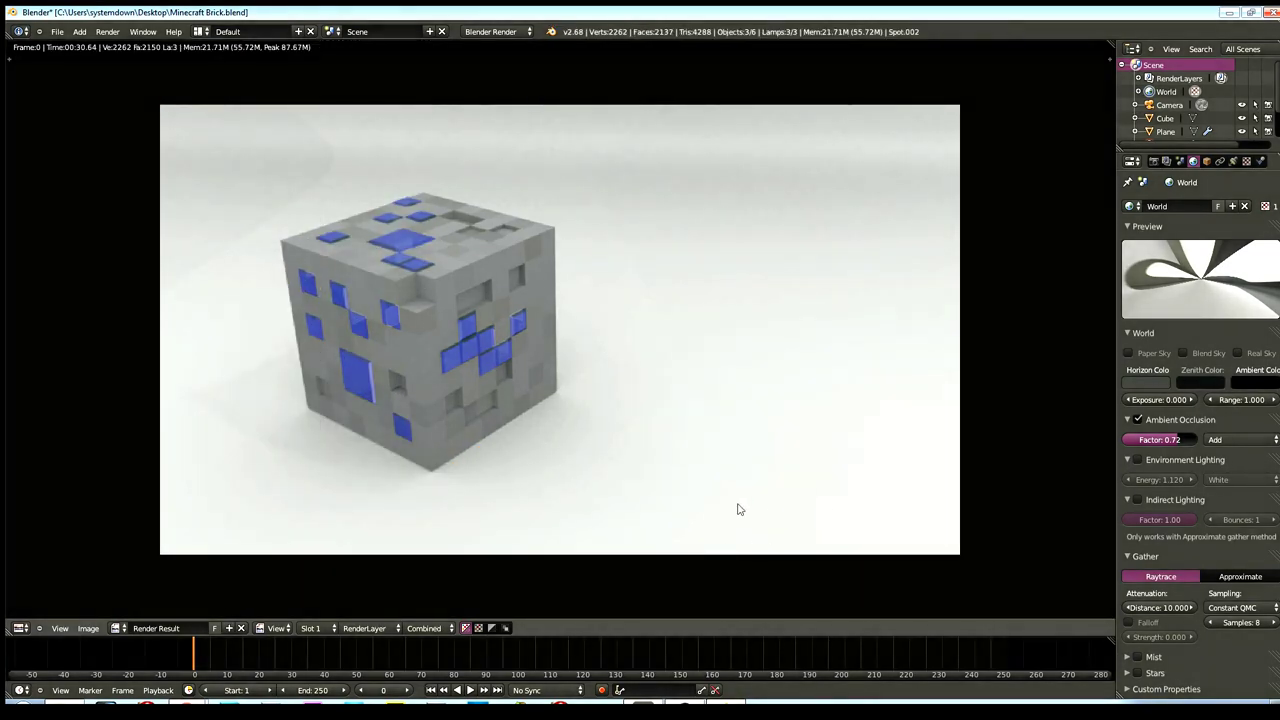
- Leave the finished render and return to the 3D viewport
{"action": "key", "text": "Escape"}
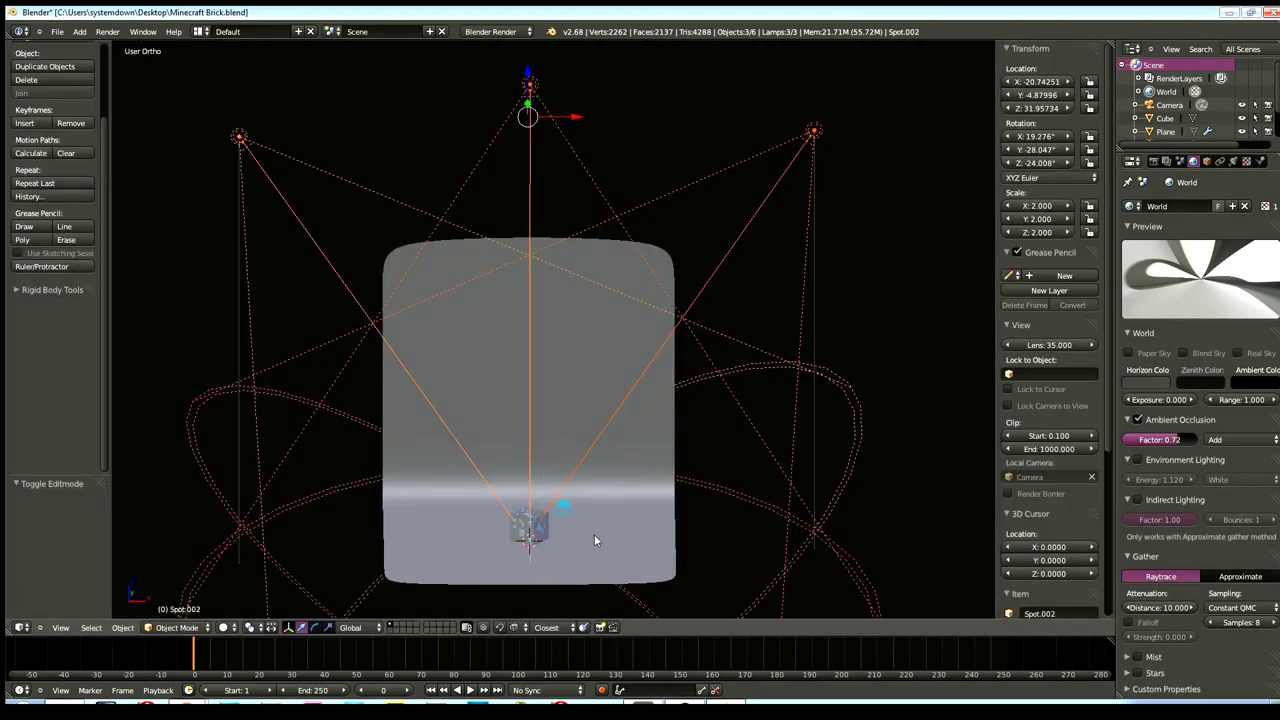
- Select the camera, look through it, and move it twice for a rough framing
{"action": "right_click", "coordinate": [563, 511]}
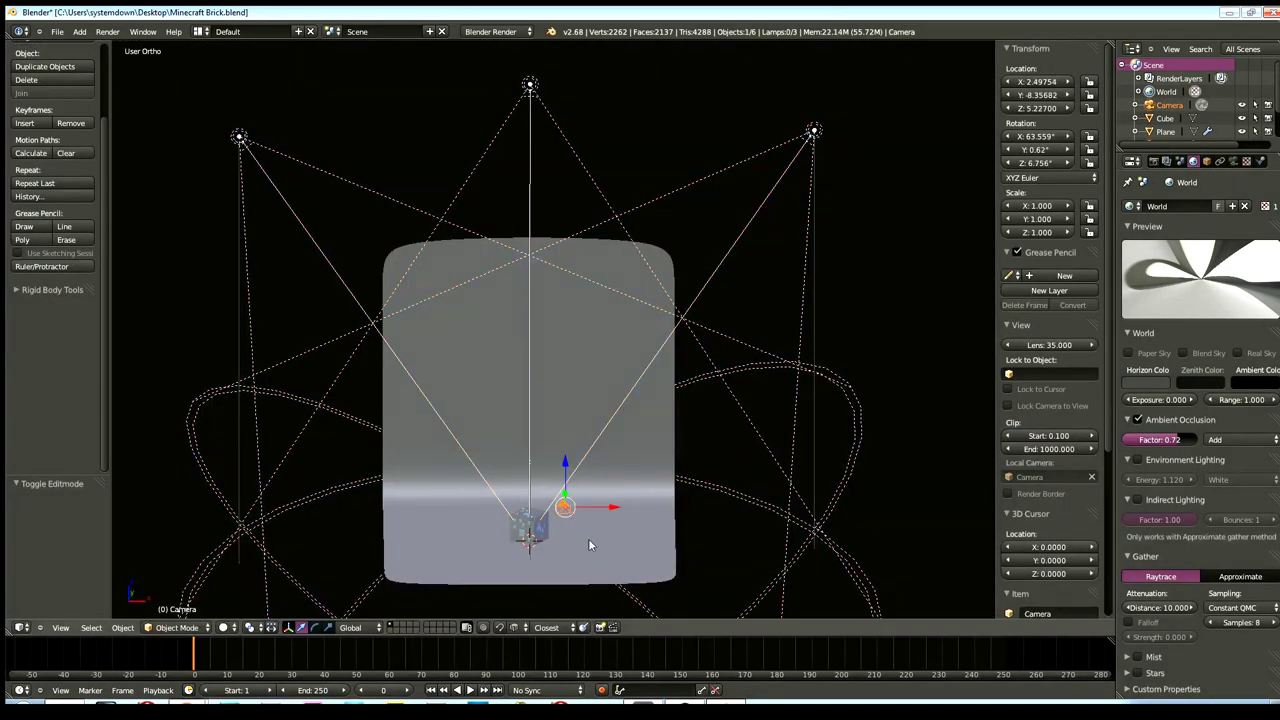
{"action": "key", "text": "KP_0"}
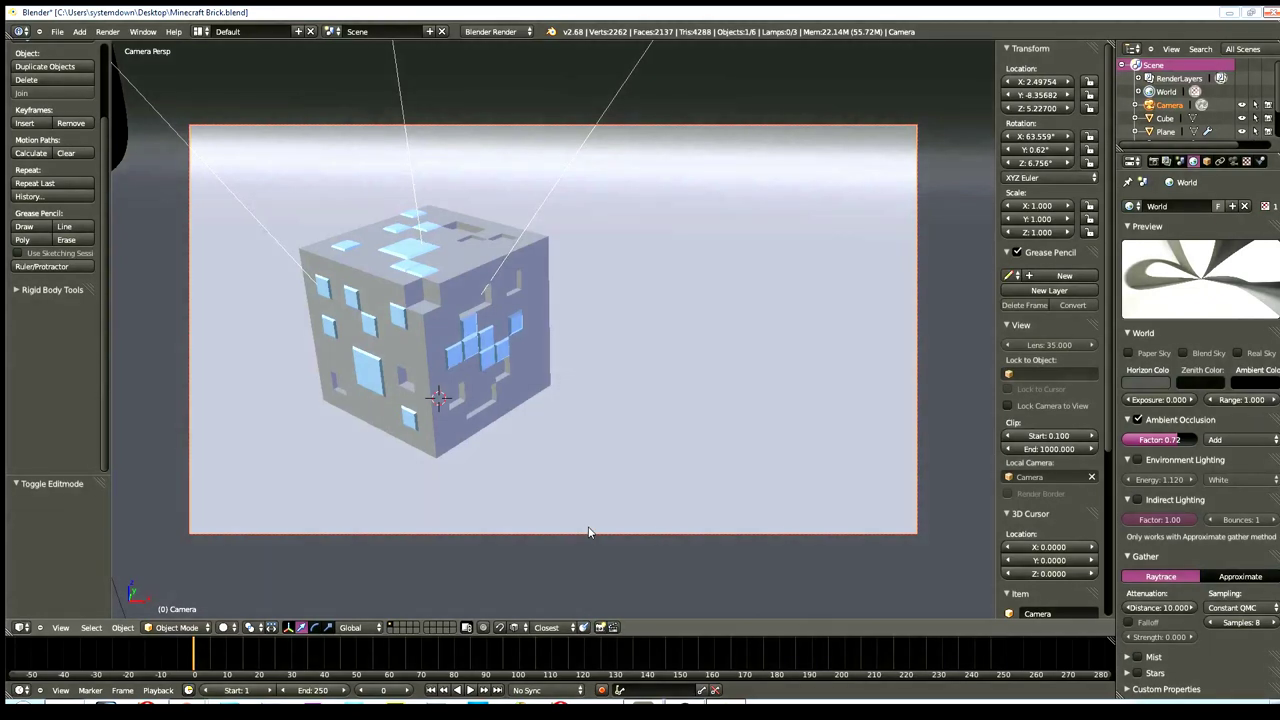
{"action": "key", "text": "g"}
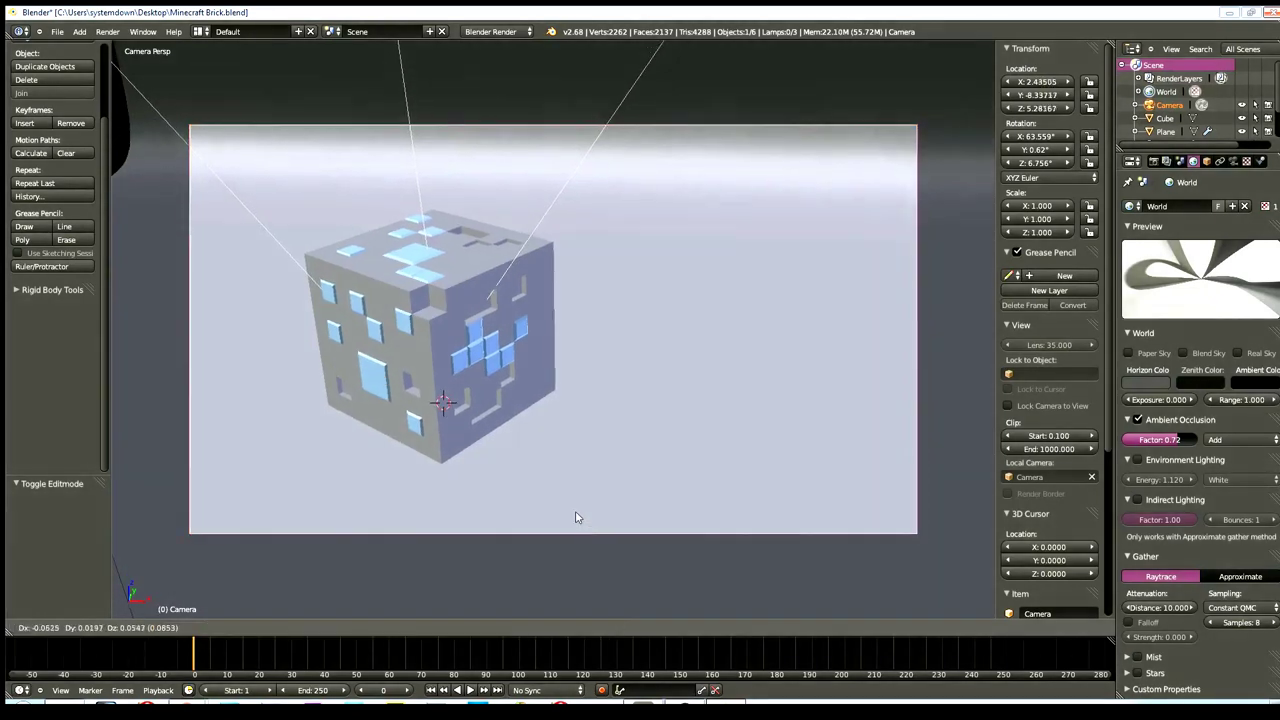
{"action": "left_click", "coordinate": [427, 505]}
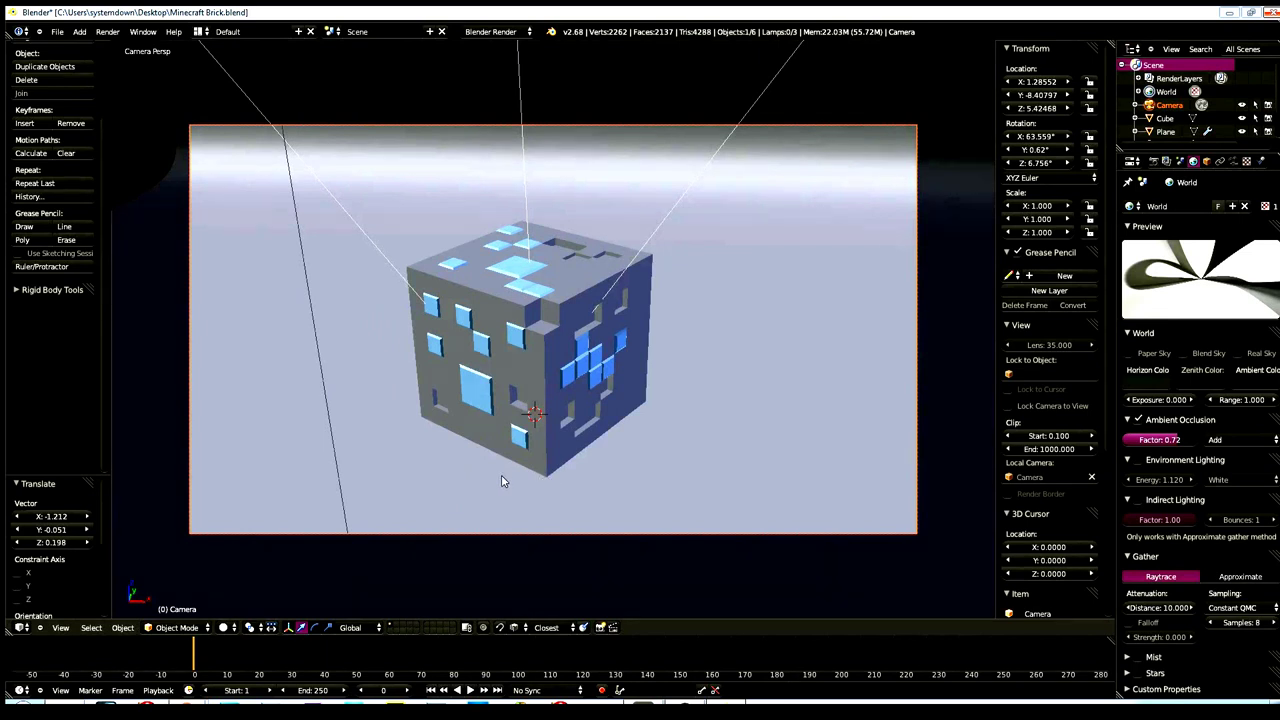
{"action": "key", "text": "g"}
{"action": "left_click", "coordinate": [643, 489]}
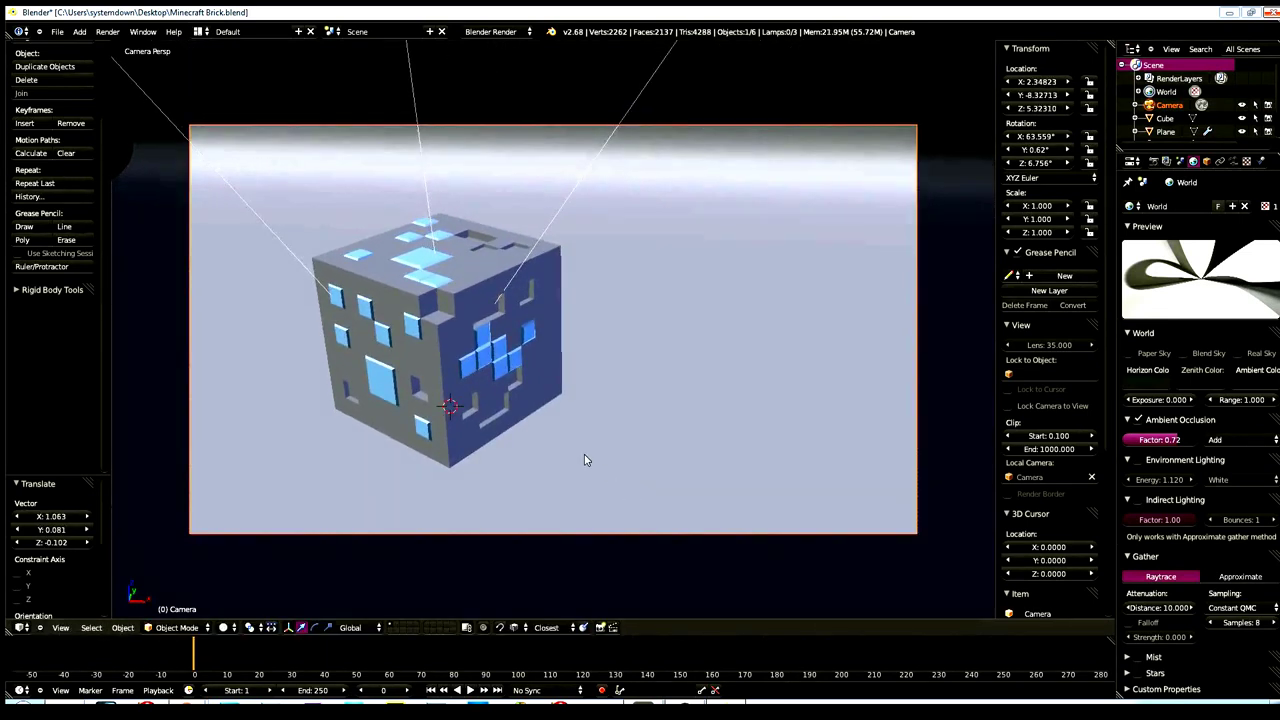
- Step the camera's Y location toward the cube in small increments
{"action": "left_click", "coordinate": [1067, 95]}
{"action": "left_click", "coordinate": [1067, 95]}
{"action": "left_click", "coordinate": [1067, 95]}
{"action": "left_click", "coordinate": [1067, 95]}
{"action": "left_click", "coordinate": [1067, 95]}
{"action": "left_click", "coordinate": [1067, 95]}
{"action": "left_click", "coordinate": [1067, 95]}
{"action": "left_click", "coordinate": [1067, 95]}
{"action": "left_click", "coordinate": [1067, 95]}
{"action": "left_click", "coordinate": [1067, 95]}
{"action": "left_click", "coordinate": [1067, 95]}
{"action": "left_click", "coordinate": [1067, 95]}
{"action": "left_click", "coordinate": [1067, 95]}
{"action": "left_click", "coordinate": [1067, 95]}
{"action": "left_click", "coordinate": [1067, 95]}
{"action": "left_click", "coordinate": [1067, 95]}
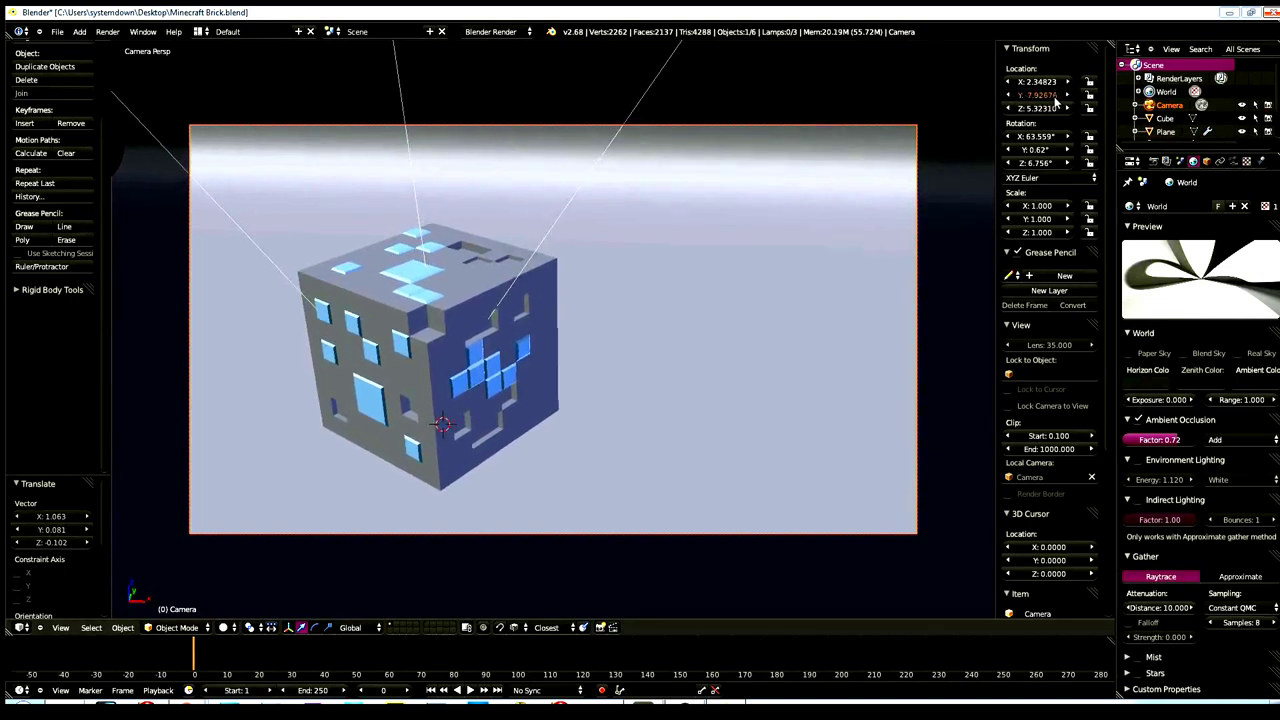
{"action": "left_click_drag", "start_coordinate": [1055, 100], "coordinate": [1085, 100]}
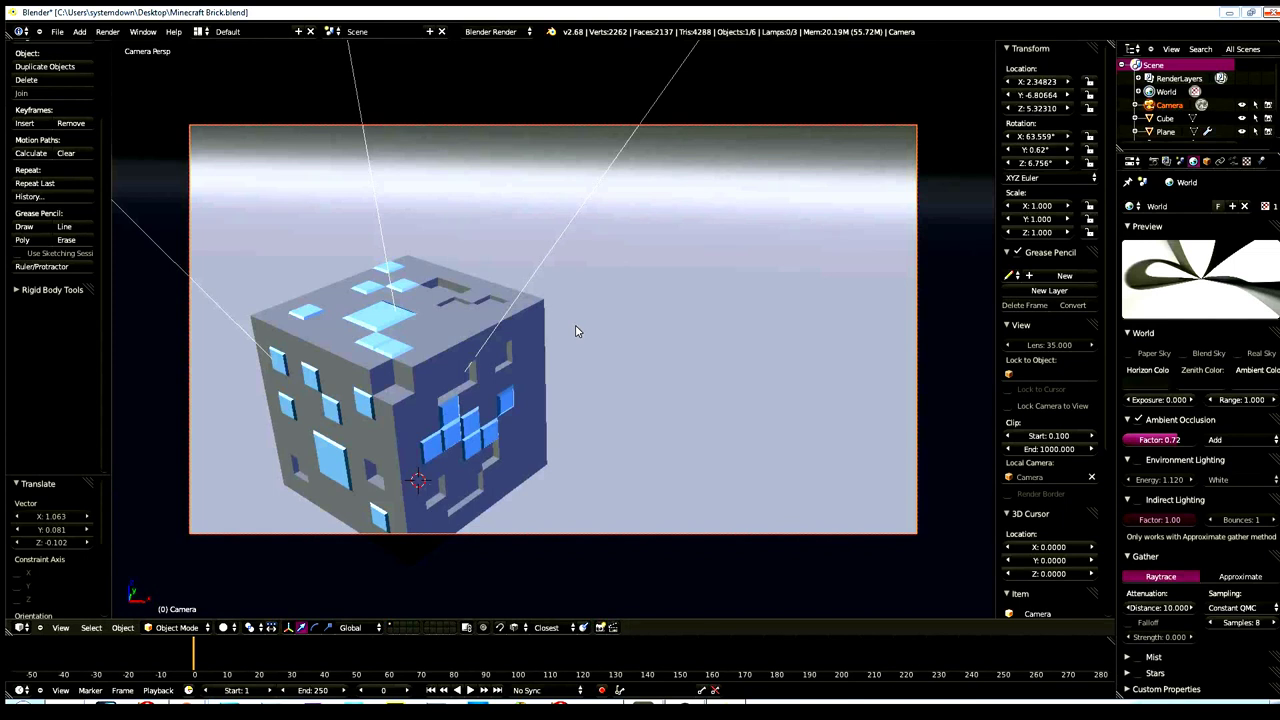
- Reposition the camera closer along Y so the whole cube sits in frame
{"action": "key", "text": "g"}
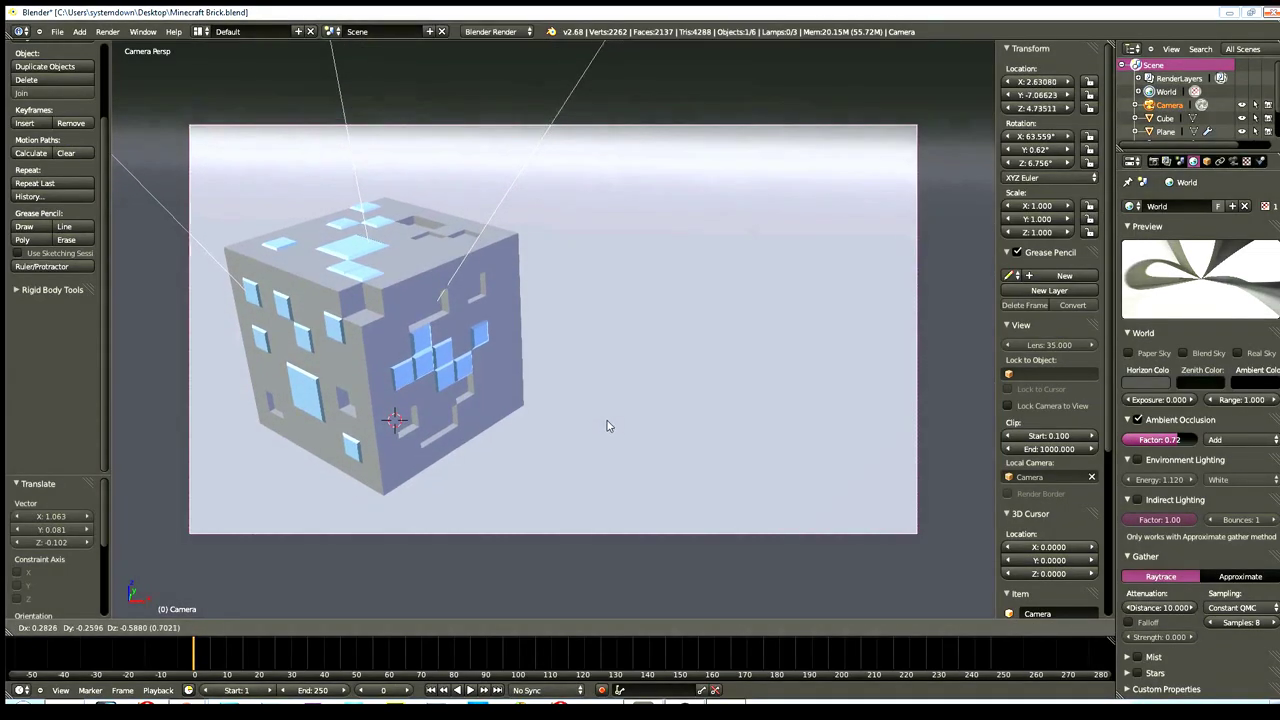
{"action": "left_click", "coordinate": [607, 428]}
{"action": "left_click_drag", "start_coordinate": [1030, 108], "coordinate": [1040, 113]}
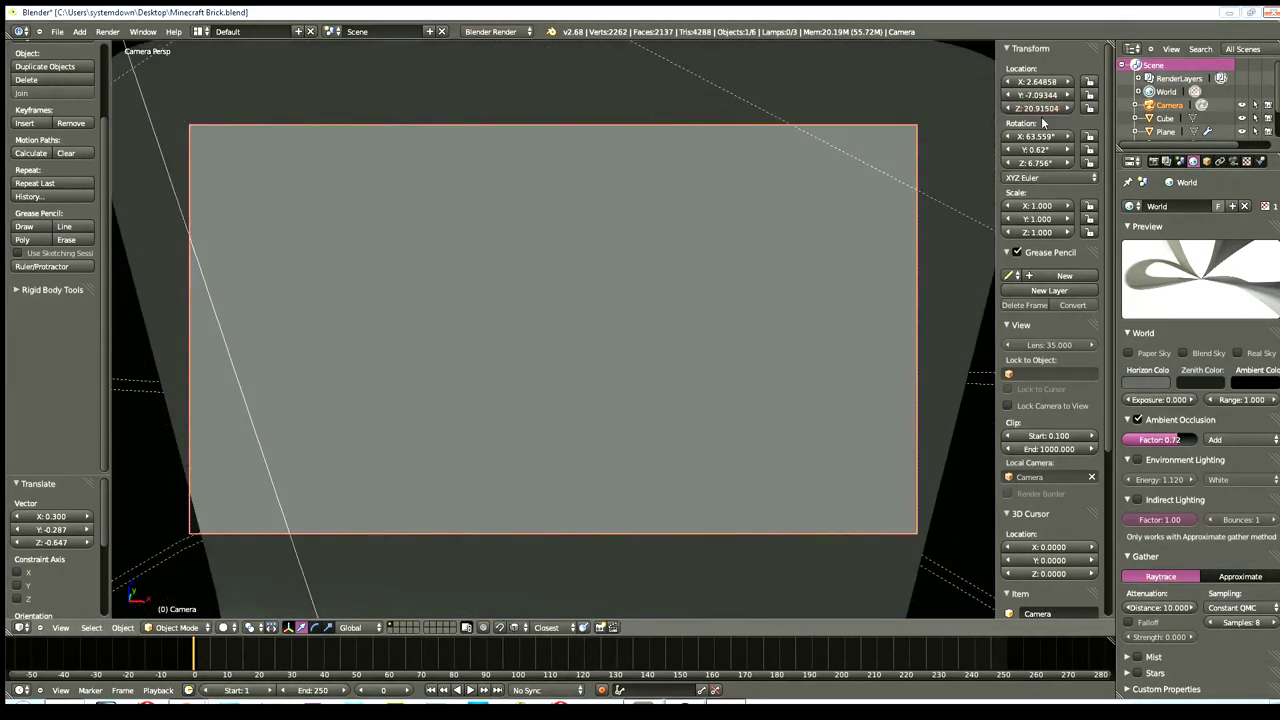
{"action": "key", "text": "ctrl+z"}
{"action": "left_click_drag", "start_coordinate": [1038, 100], "coordinate": [1035, 102]}
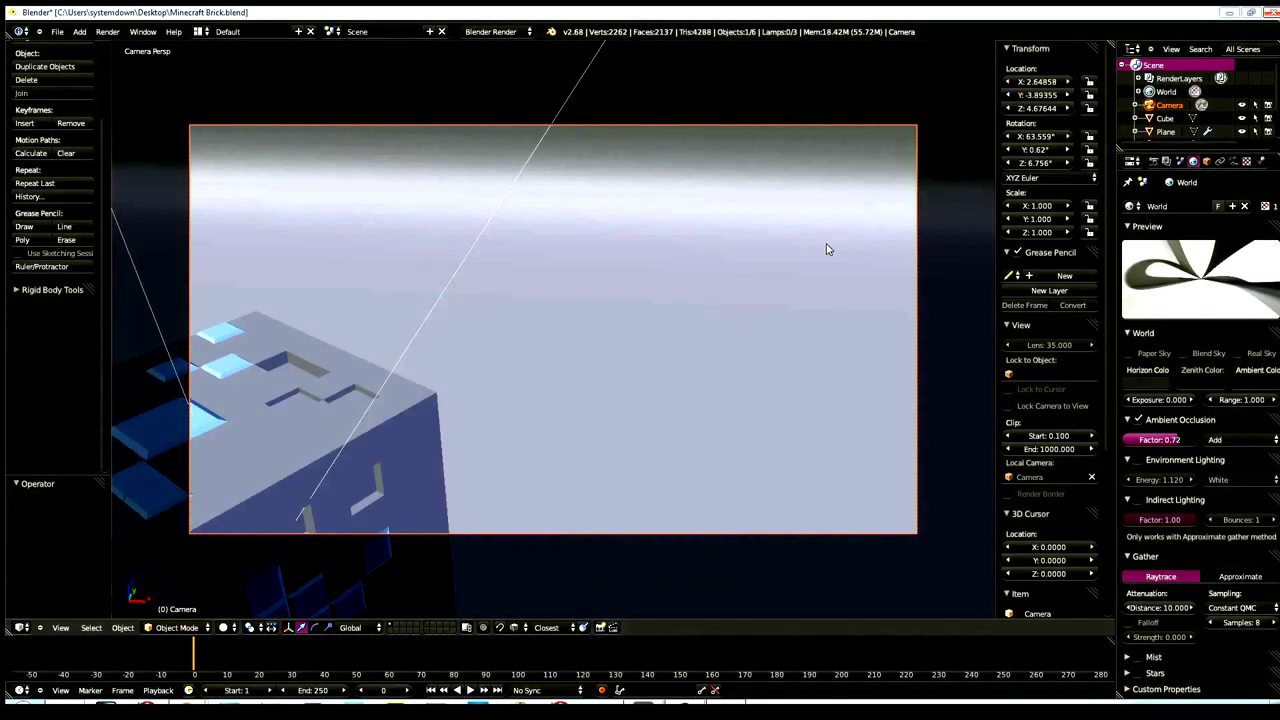
{"action": "key", "text": "g"}
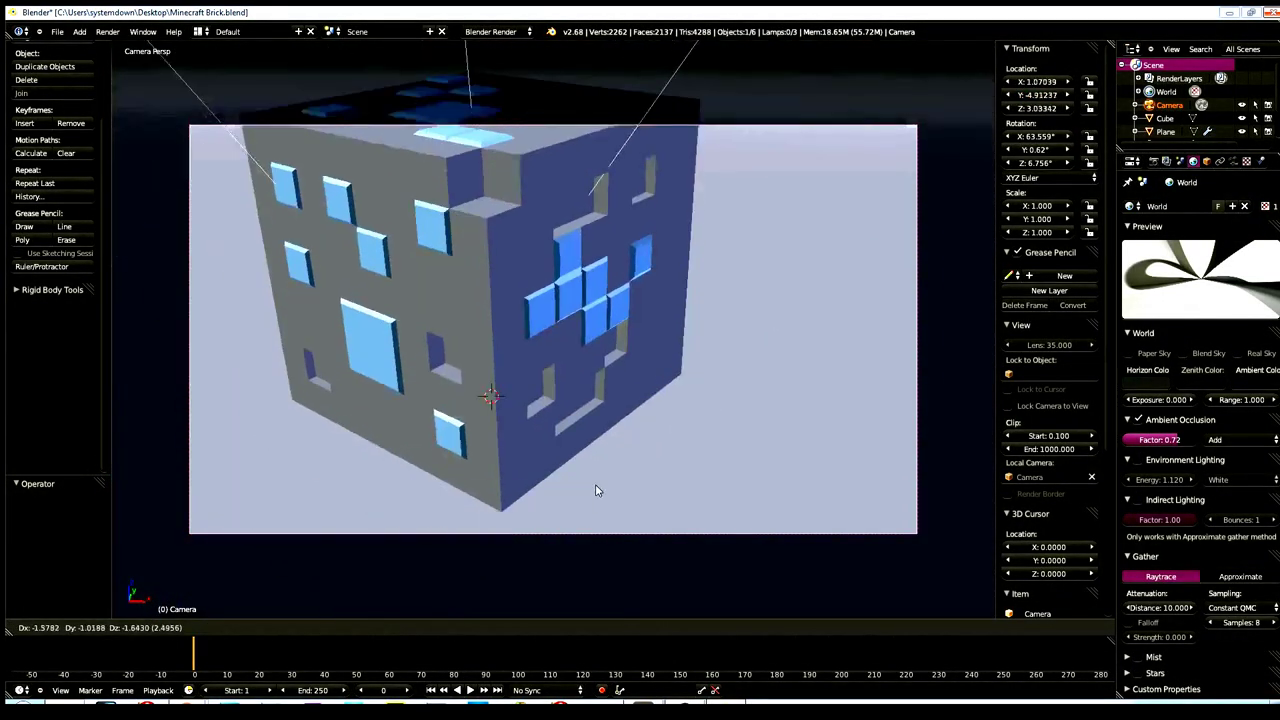
{"action": "left_click", "coordinate": [670, 441]}
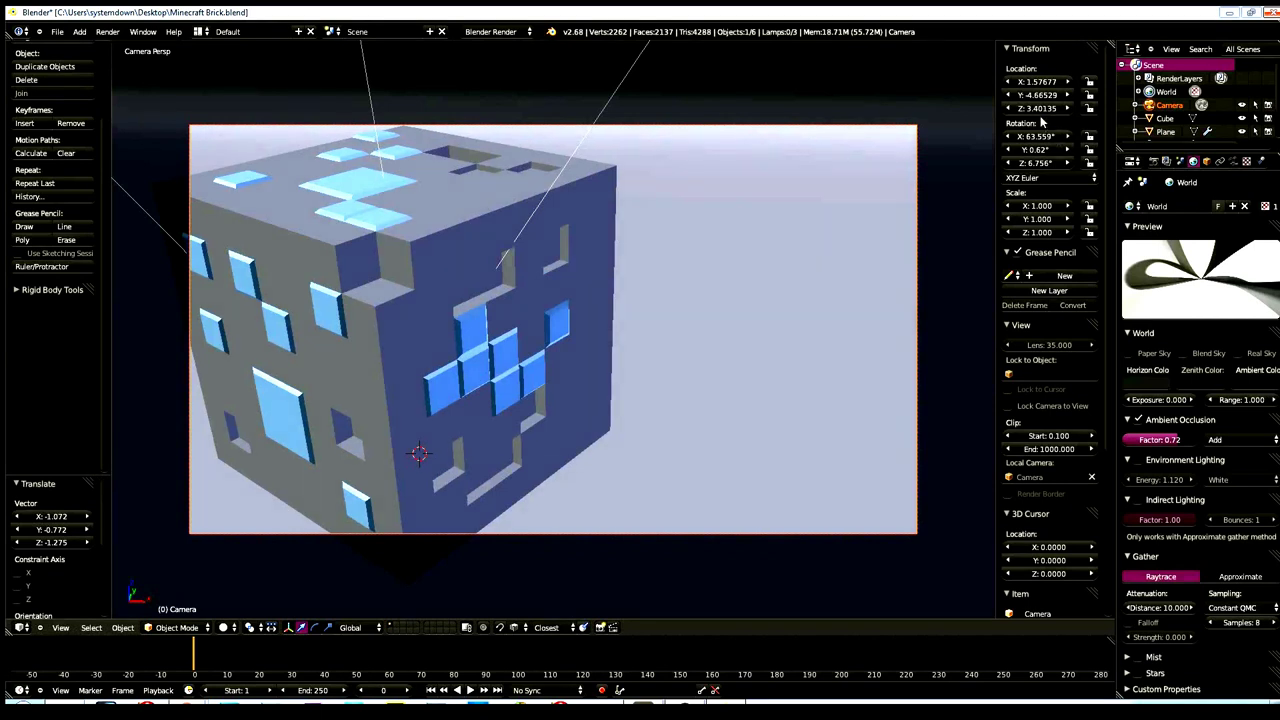
{"action": "left_click_drag", "start_coordinate": [1043, 97], "coordinate": [1047, 102]}
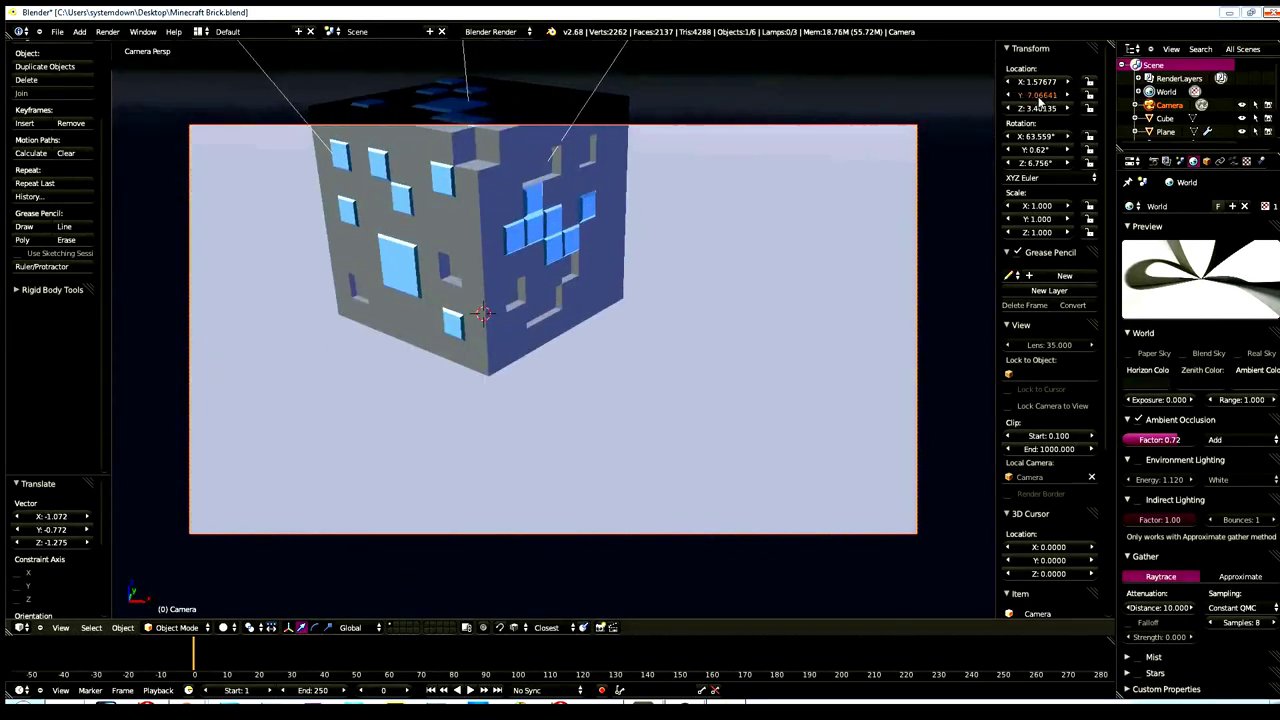
{"action": "left_click_drag", "start_coordinate": [1047, 102], "coordinate": [900, 240]}
{"action": "key", "text": "g"}
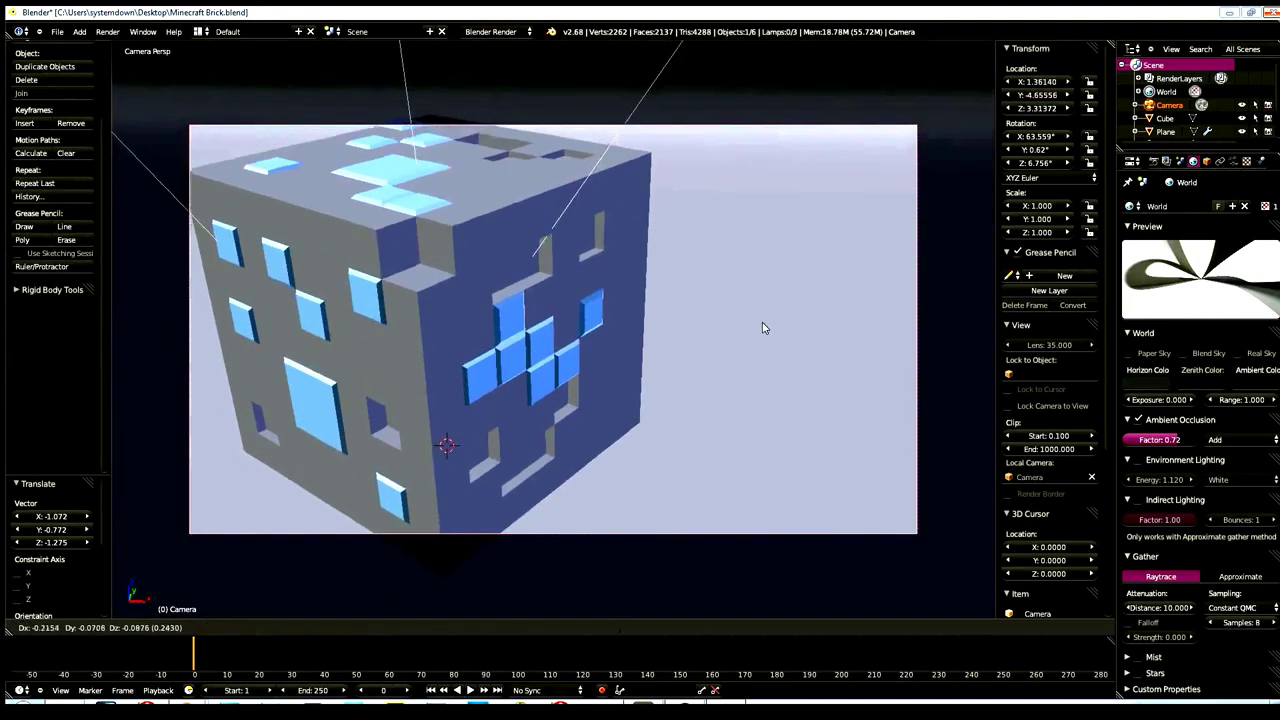
{"action": "left_click", "coordinate": [761, 325]}
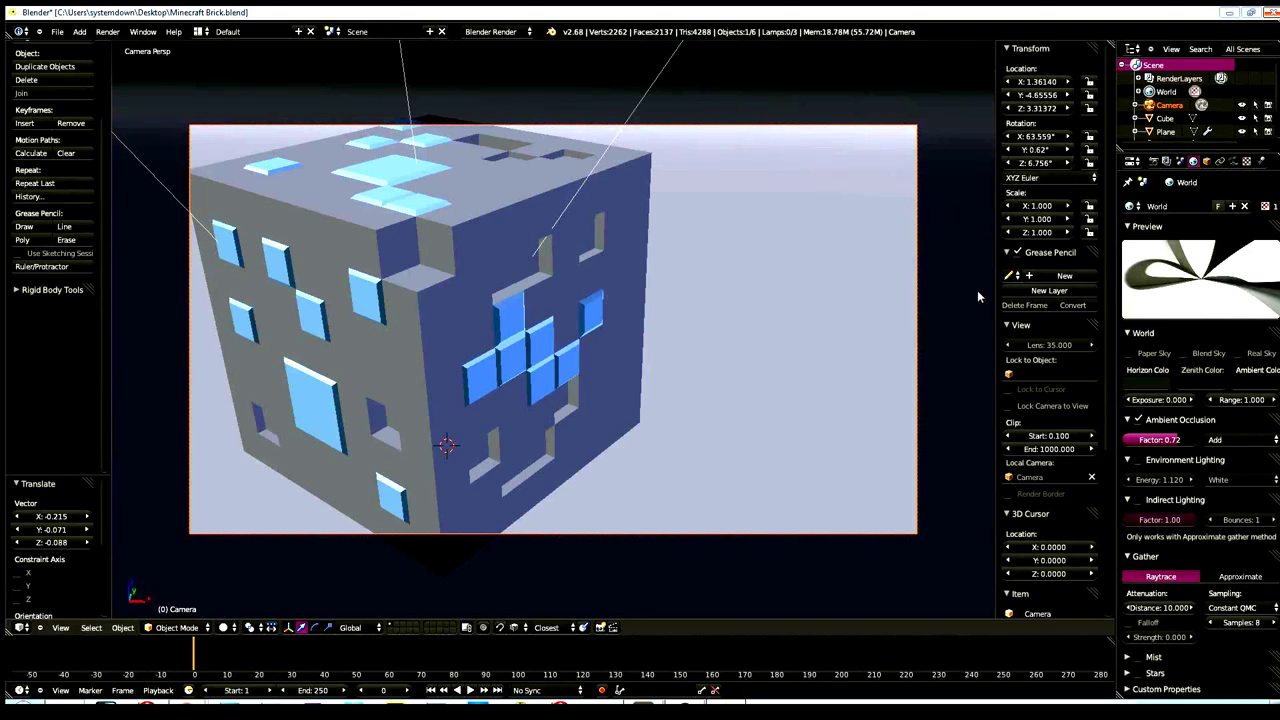
- Back the camera slightly away along Y, fine-tune its final position, and render
{"action": "left_click", "coordinate": [1008, 95]}
{"action": "left_click", "coordinate": [1008, 95]}
{"action": "left_click", "coordinate": [1008, 95]}
{"action": "left_click", "coordinate": [1008, 95]}
{"action": "left_click", "coordinate": [1008, 95]}
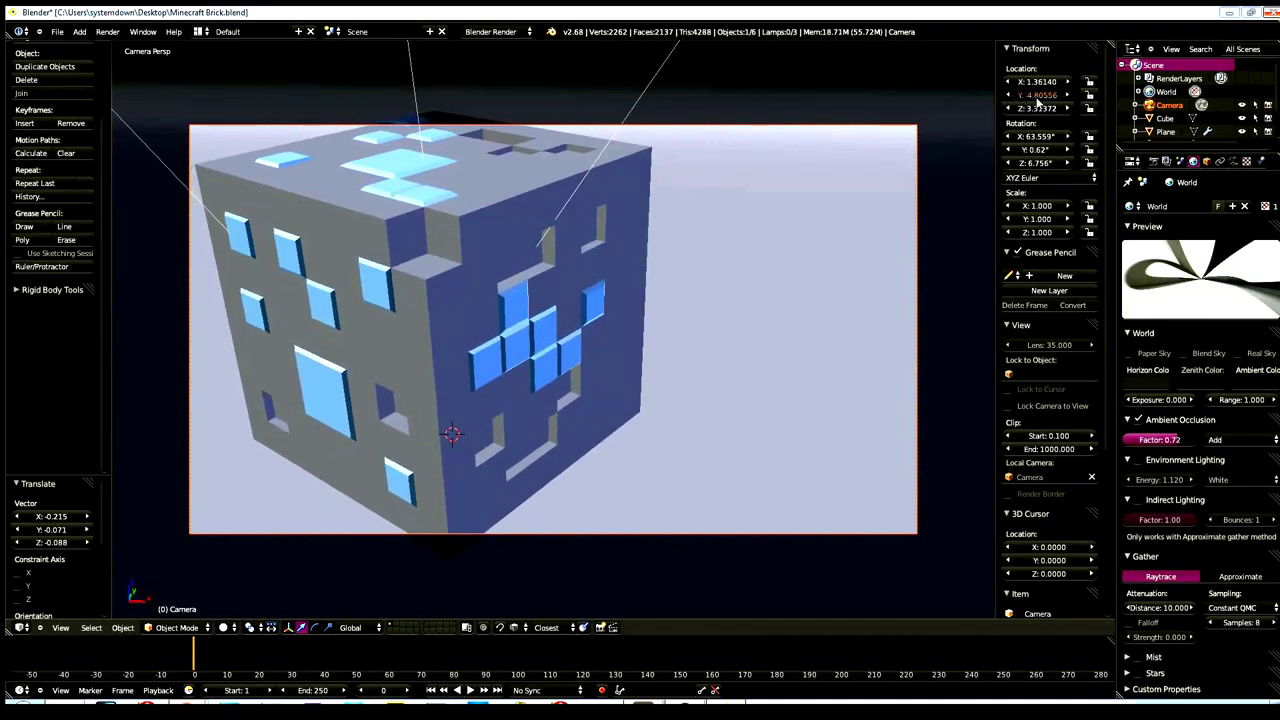
{"action": "left_click_drag", "start_coordinate": [1037, 101], "coordinate": [1025, 101]}
{"action": "key", "text": "g"}
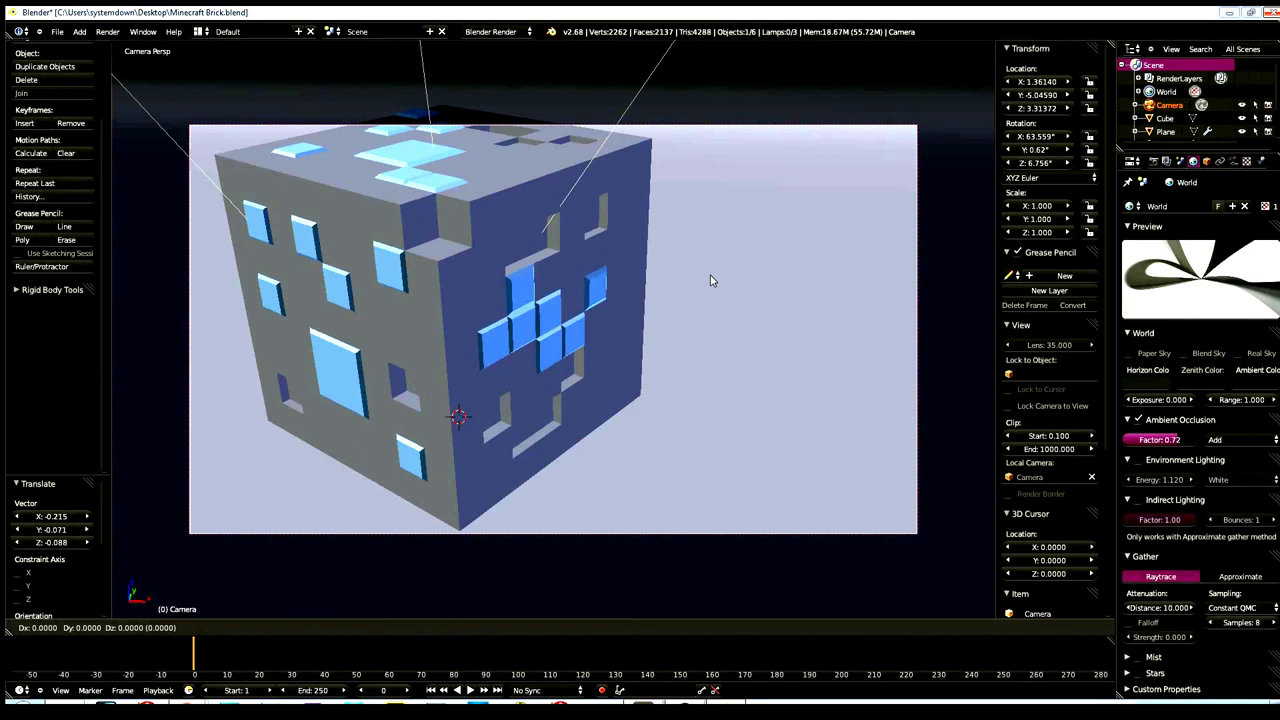
{"action": "left_click", "coordinate": [712, 264]}
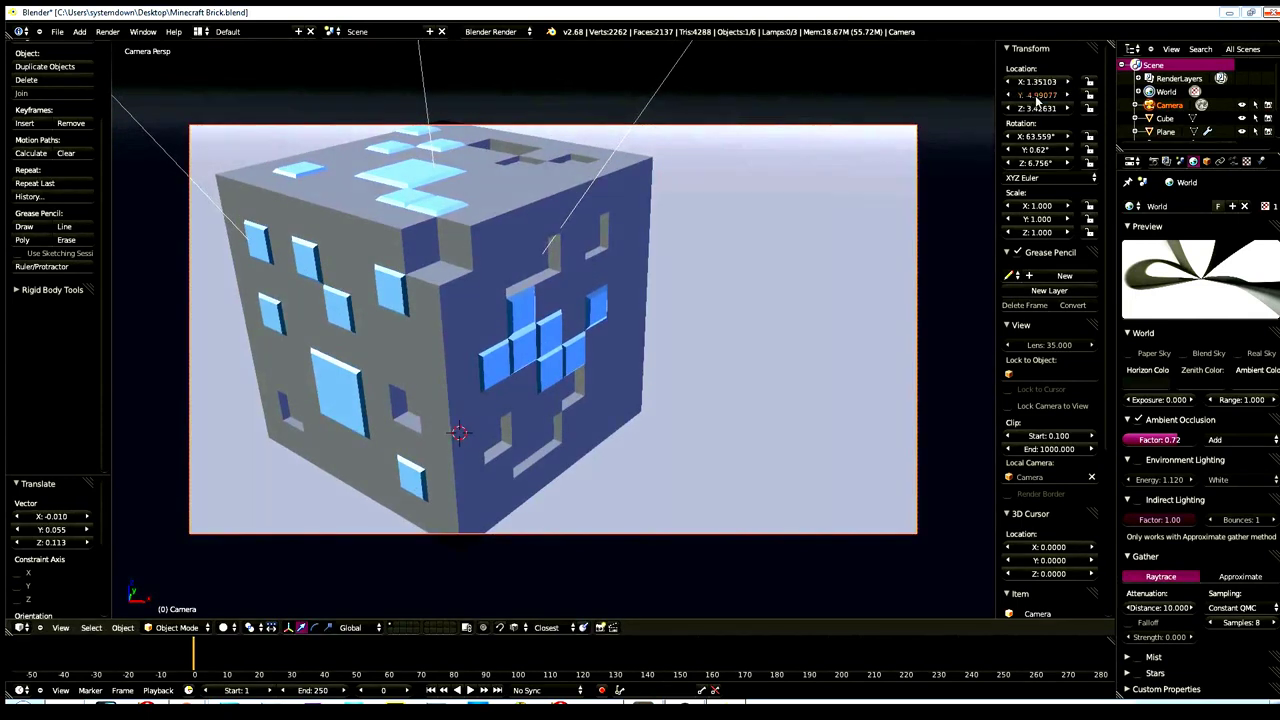
{"action": "left_click_drag", "start_coordinate": [1037, 101], "coordinate": [1030, 101]}
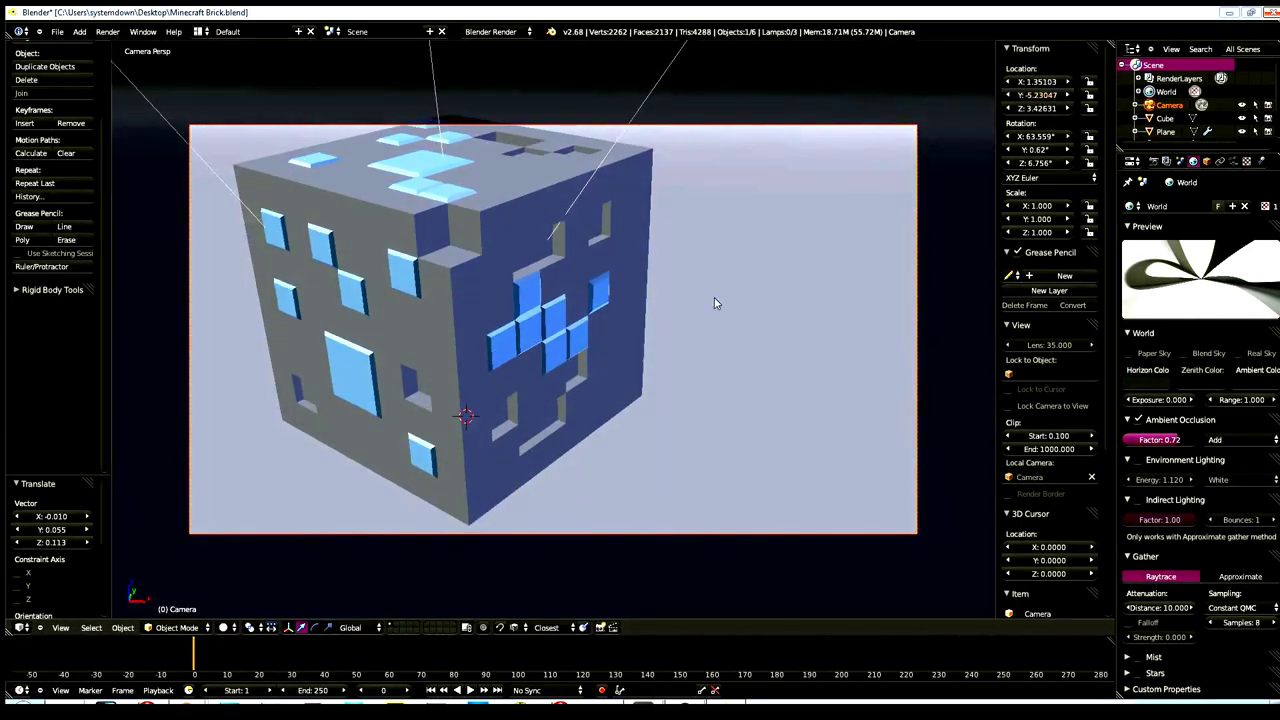
{"action": "key", "text": "g"}
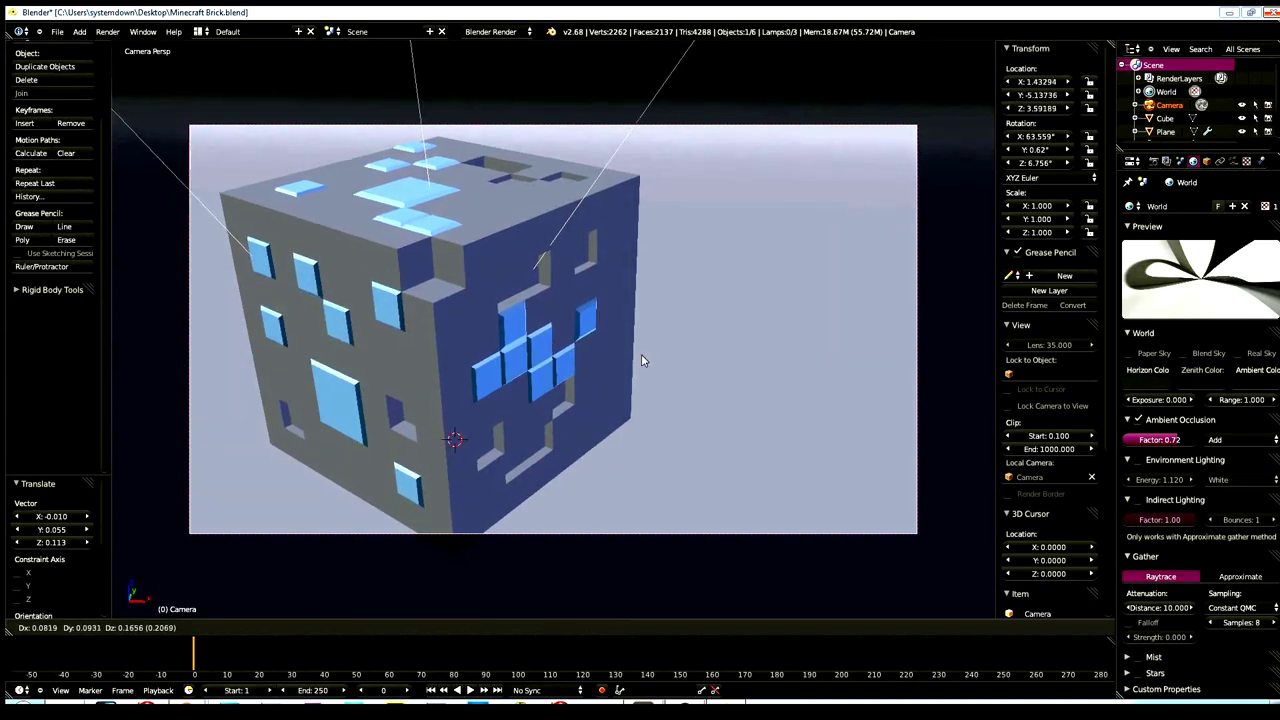
{"action": "left_click", "coordinate": [643, 363]}
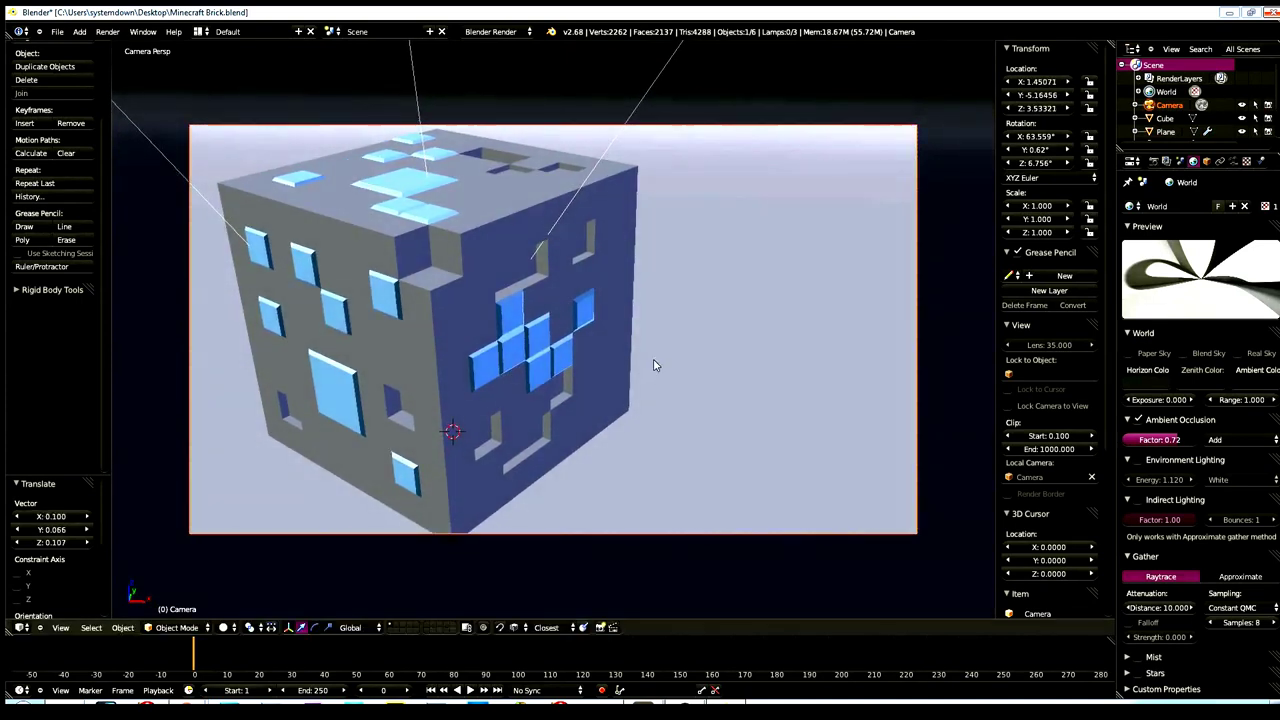
{"action": "left_click_drag", "start_coordinate": [1040, 104], "coordinate": [942, 193]}
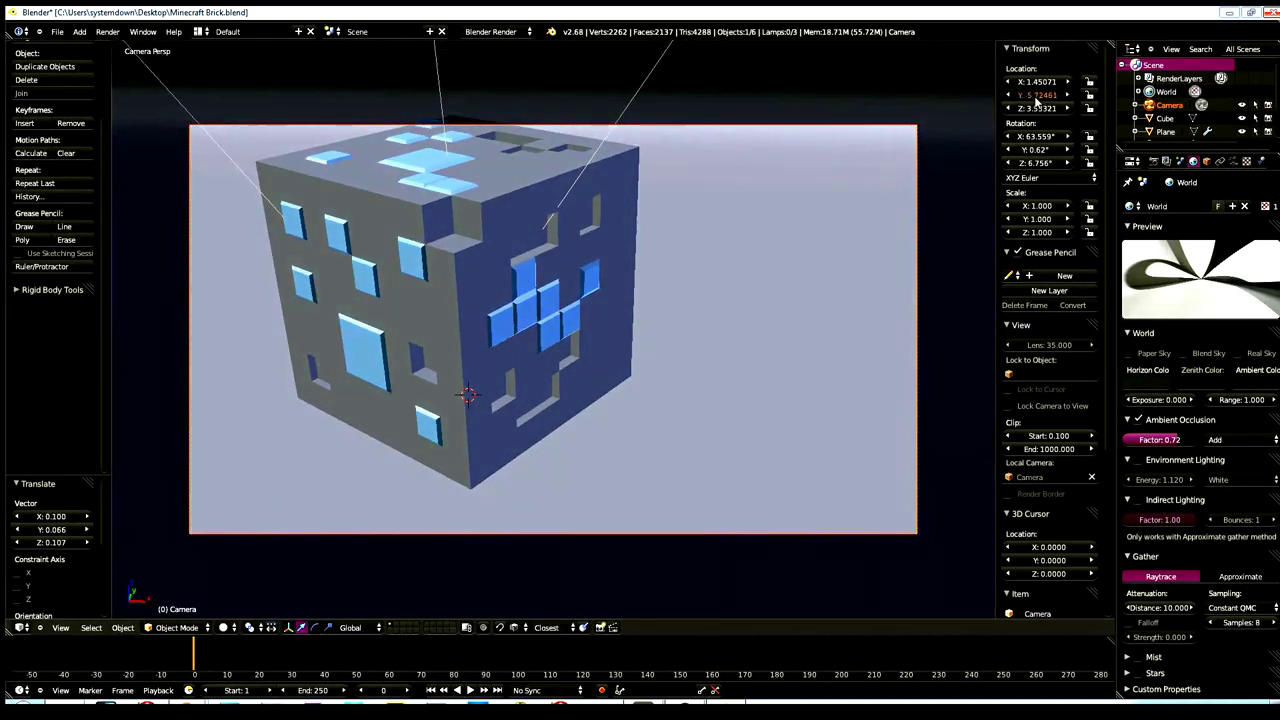
{"action": "key", "text": "g"}
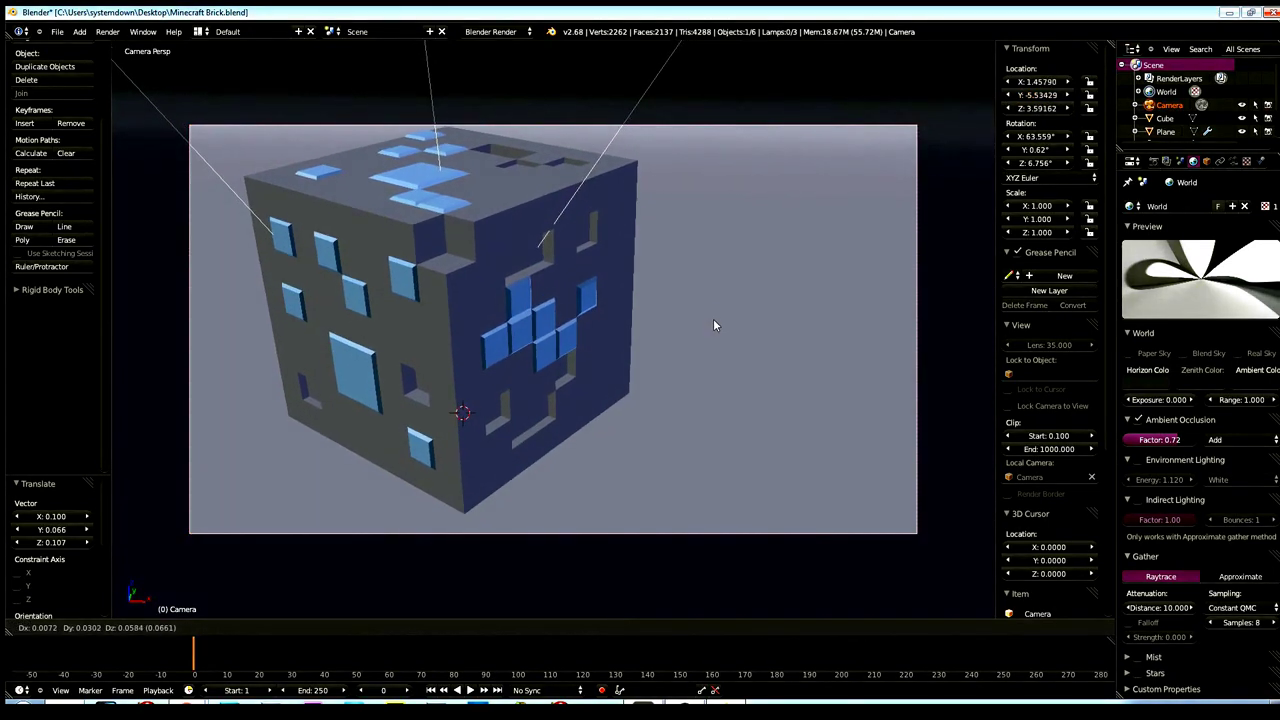
{"action": "left_click", "coordinate": [713, 320]}
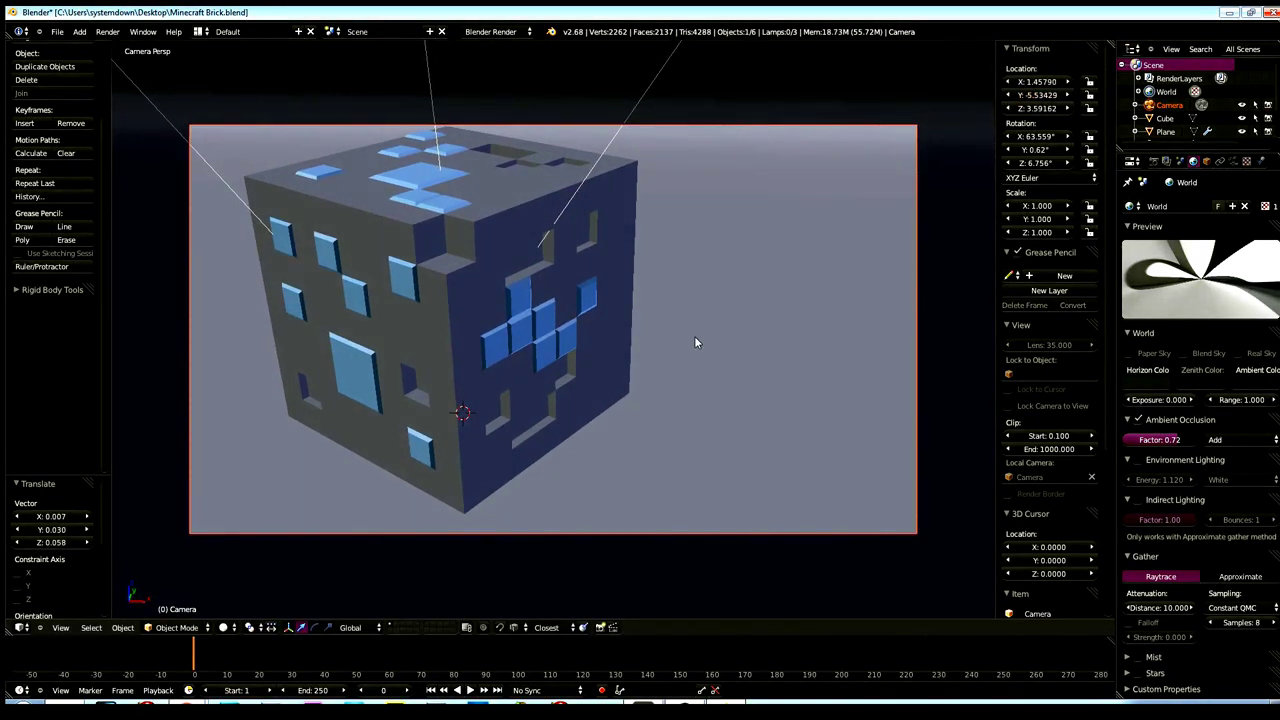
{"action": "key", "text": "F12"}
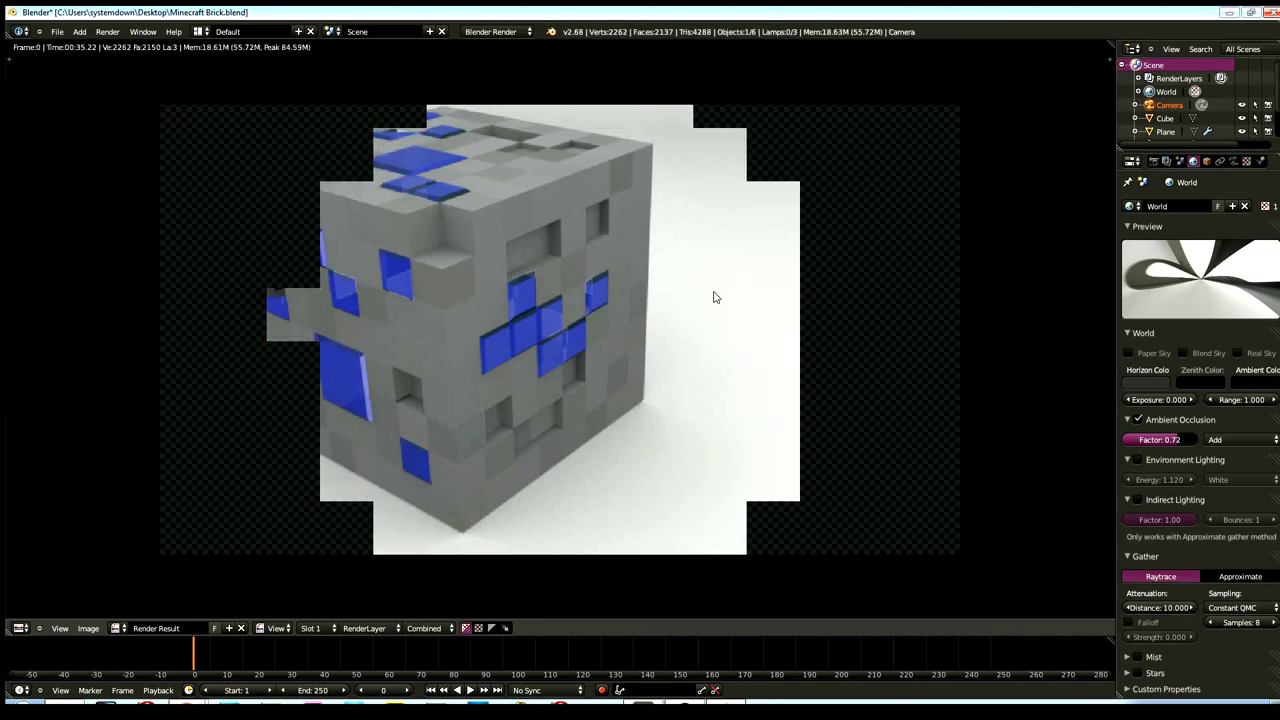
{"action": "key", "text": "Escape"}
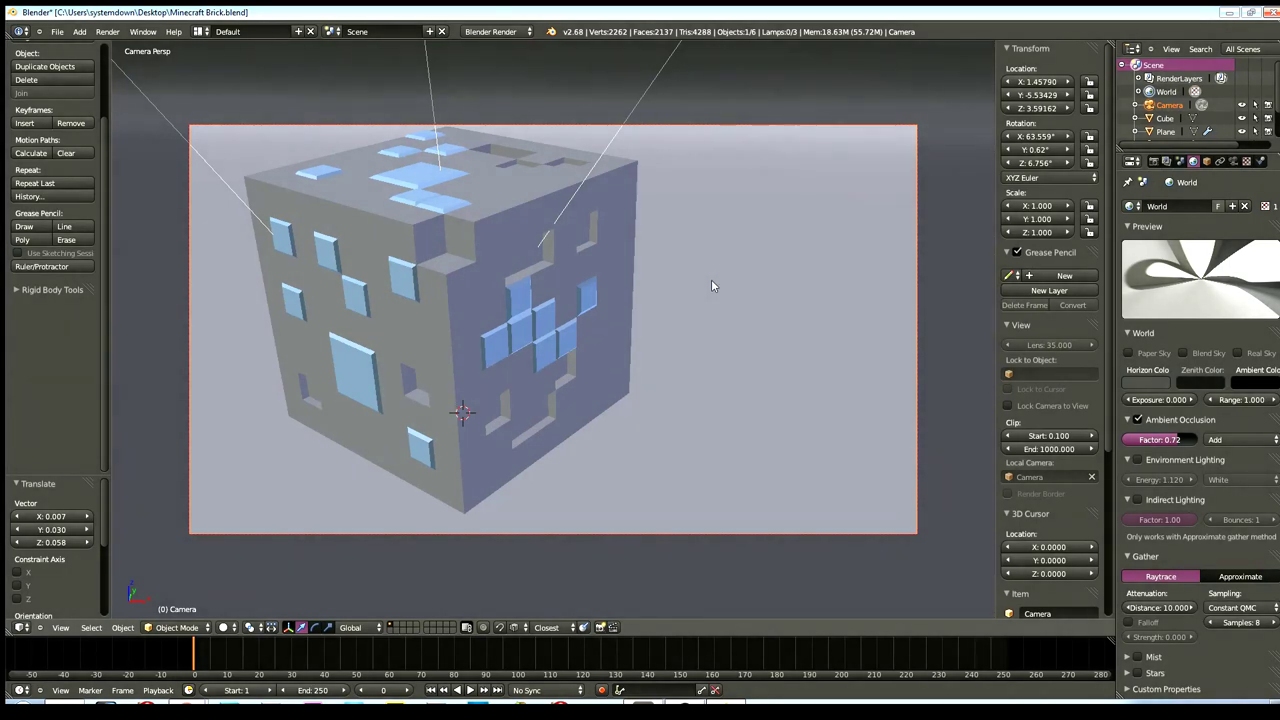
- Select the ore cube in Front Ortho and orbit, zoom and pan to view its top face
{"action": "key", "text": "KP_1"}
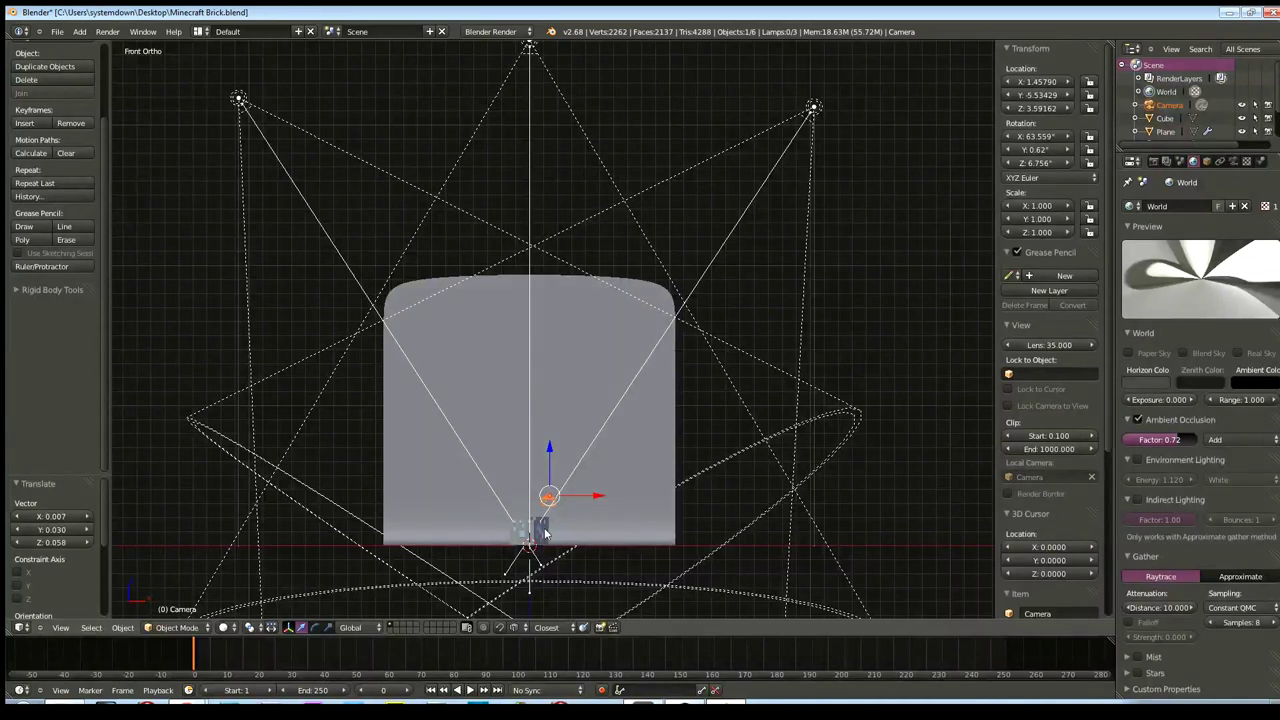
{"action": "right_click", "coordinate": [550, 530]}
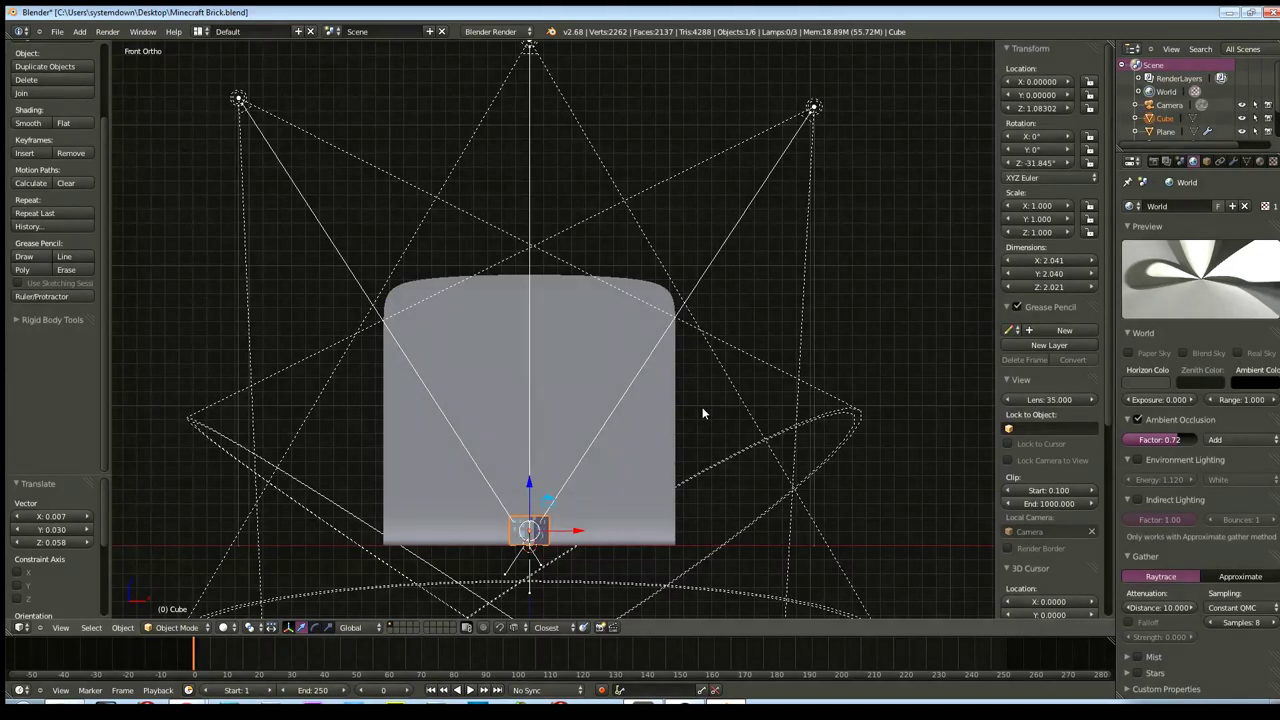
{"action": "key", "text": "KP_0"}
{"action": "key", "text": "KP_1"}
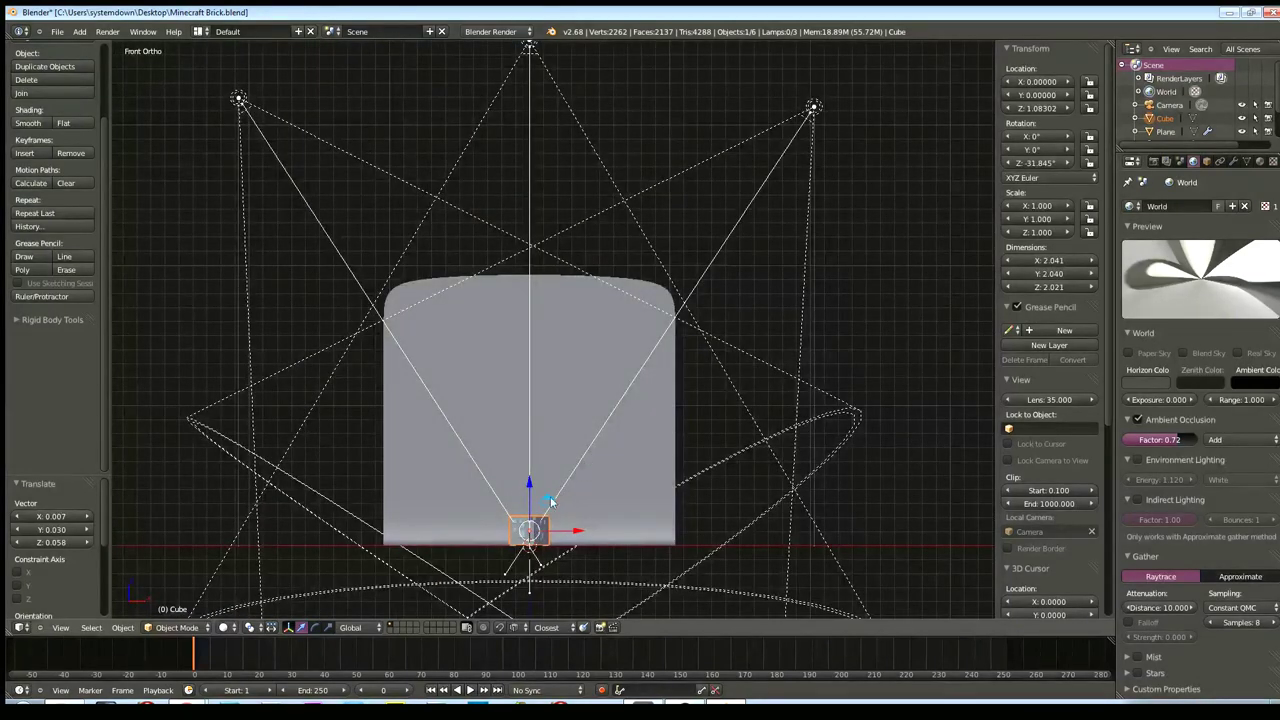
{"action": "mouse_move", "coordinate": [586, 443]}
{"action": "middle_mouse_down"}
{"action": "mouse_move", "coordinate": [586, 492]}
{"action": "mouse_move", "coordinate": [580, 414]}
{"action": "mouse_move", "coordinate": [656, 256]}
{"action": "middle_mouse_up"}
{"action": "scroll", "coordinate": [583, 447], "scroll_direction": "up", "scroll_amount": 5}
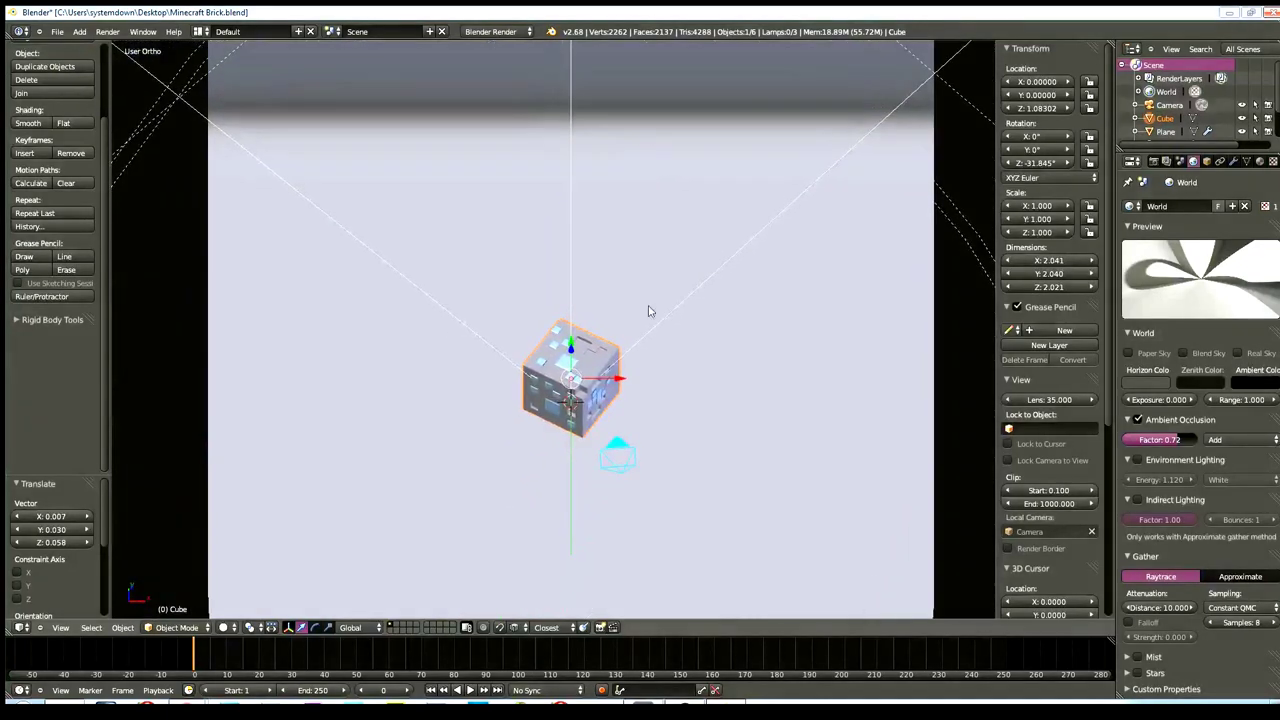
{"action": "scroll", "coordinate": [673, 483], "scroll_direction": "up", "scroll_amount": 4}
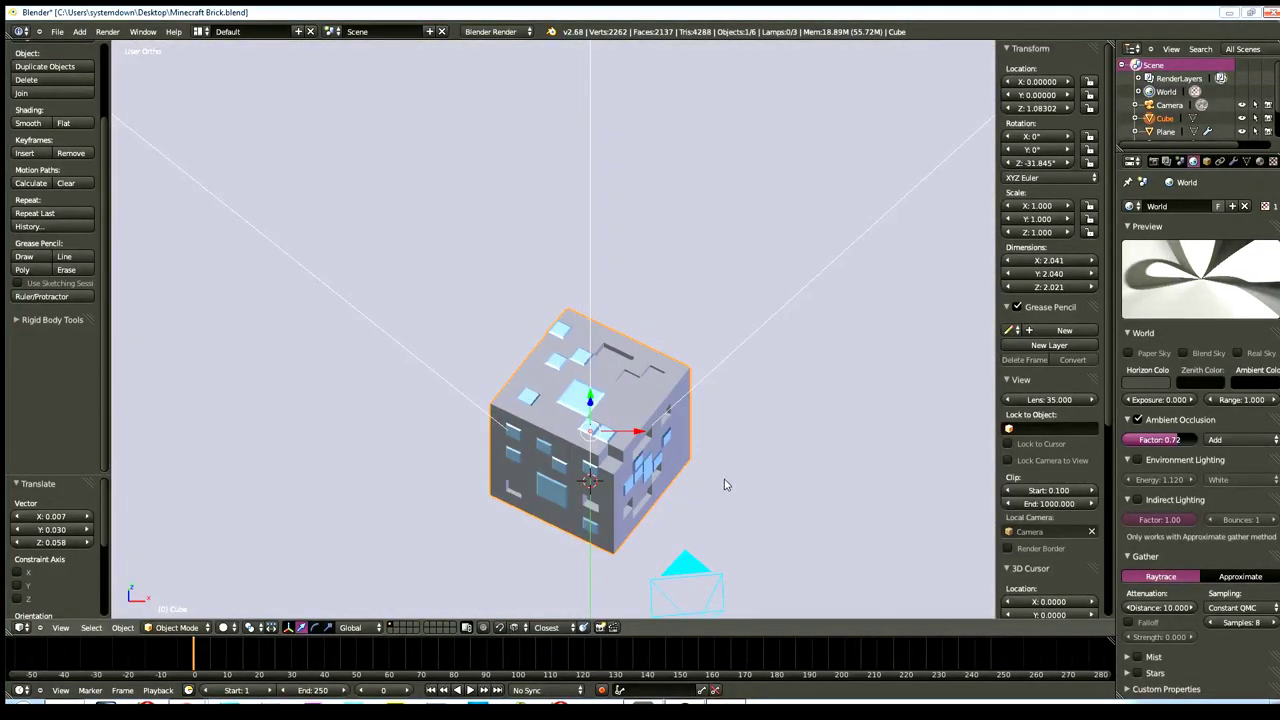
{"action": "mouse_move", "coordinate": [725, 491]}
{"action": "middle_mouse_down", "text": "shift"}
{"action": "mouse_move", "coordinate": [663, 334]}
{"action": "mouse_move", "coordinate": [711, 289]}
{"action": "mouse_move", "coordinate": [777, 391]}
{"action": "mouse_move", "coordinate": [766, 369]}
{"action": "mouse_move", "coordinate": [783, 433]}
{"action": "mouse_move", "coordinate": [763, 120]}
{"action": "mouse_move", "coordinate": [849, 214]}
{"action": "mouse_move", "coordinate": [671, 363]}
{"action": "middle_mouse_up", "text": "shift"}
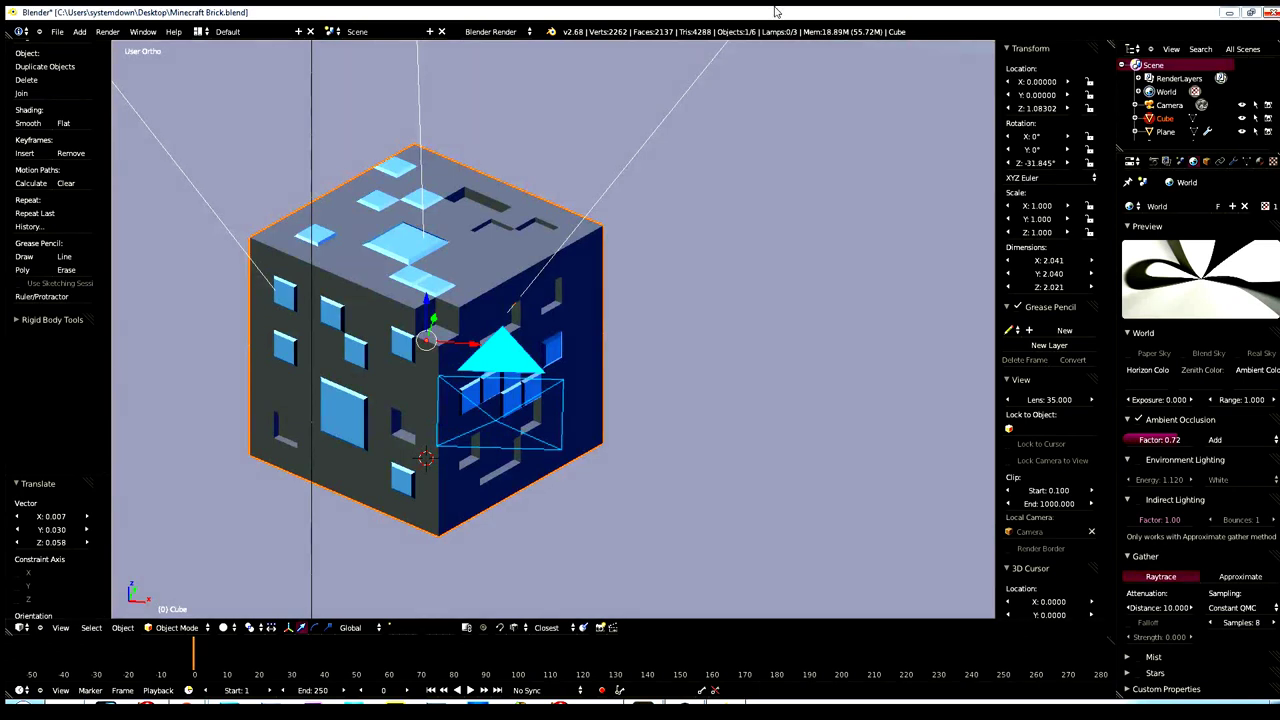
{"action": "middle_click_drag", "start_coordinate": [621, 313], "coordinate": [602, 308]}
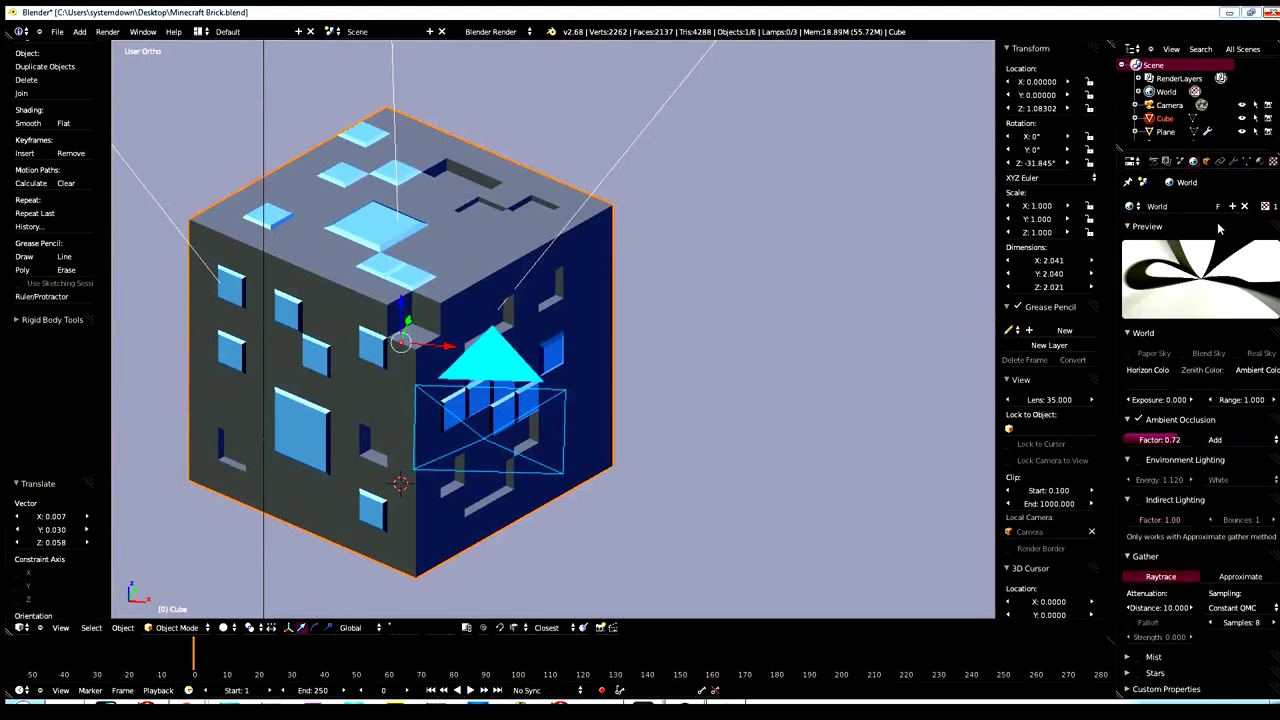
{"action": "left_click", "coordinate": [1273, 161]}
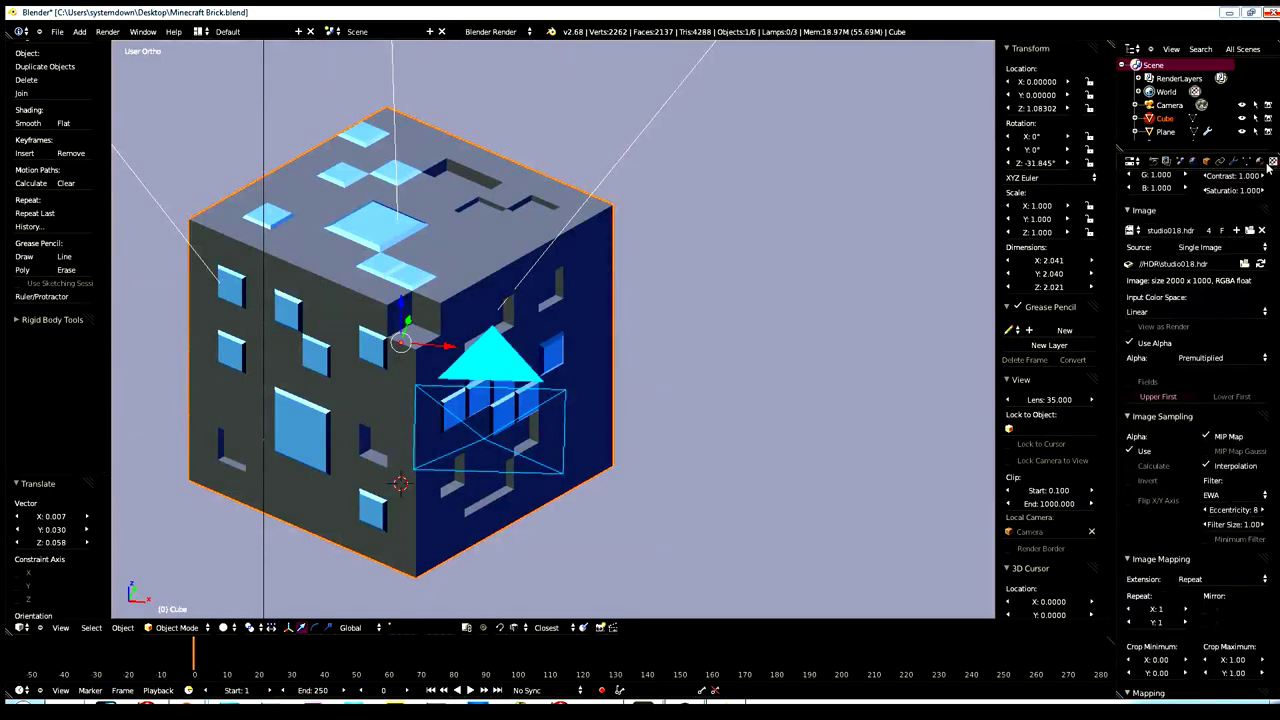
- Show the Stone material's settings: Oren-Nayar roughness 0.839, CookTorr intensity 0.356, hardness 45
{"action": "left_click", "coordinate": [1260, 161]}
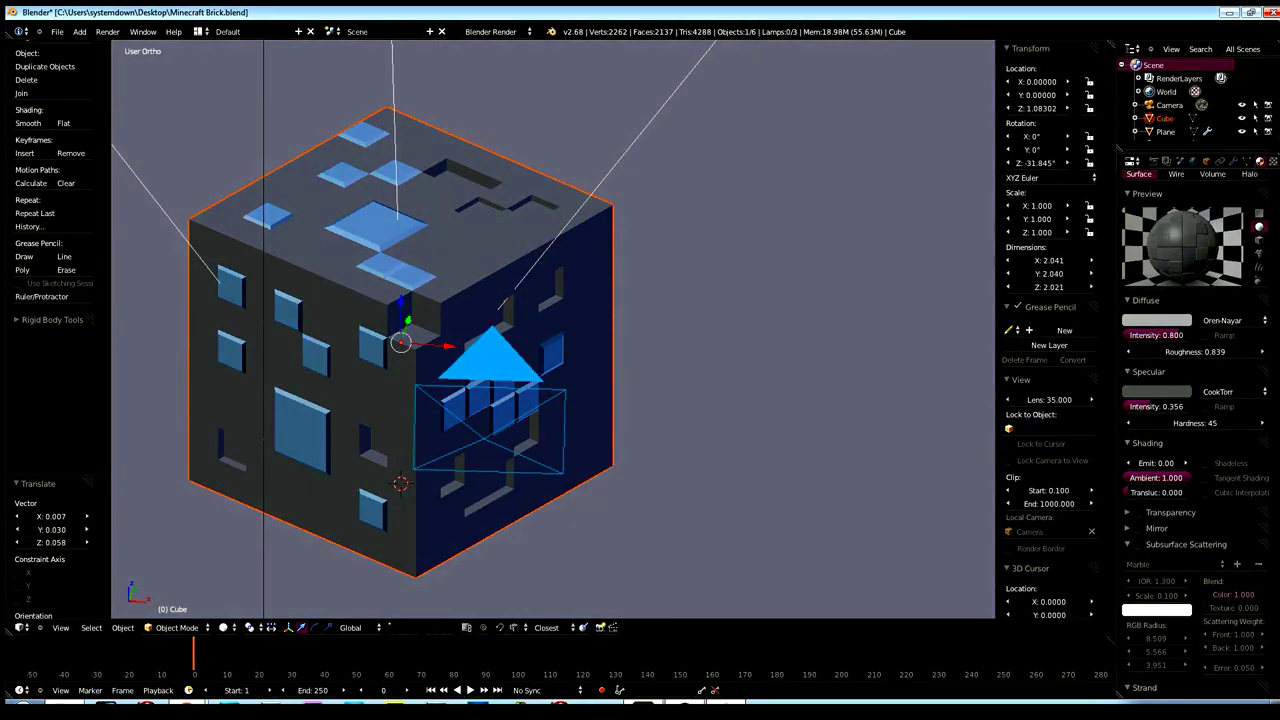
{"action": "key", "text": "alt+Tab"}
{"action": "key", "text": "alt+Tab"}
{"action": "key", "text": "Tab"}
{"action": "key", "text": "Tab"}
{"action": "key", "text": "Escape"}
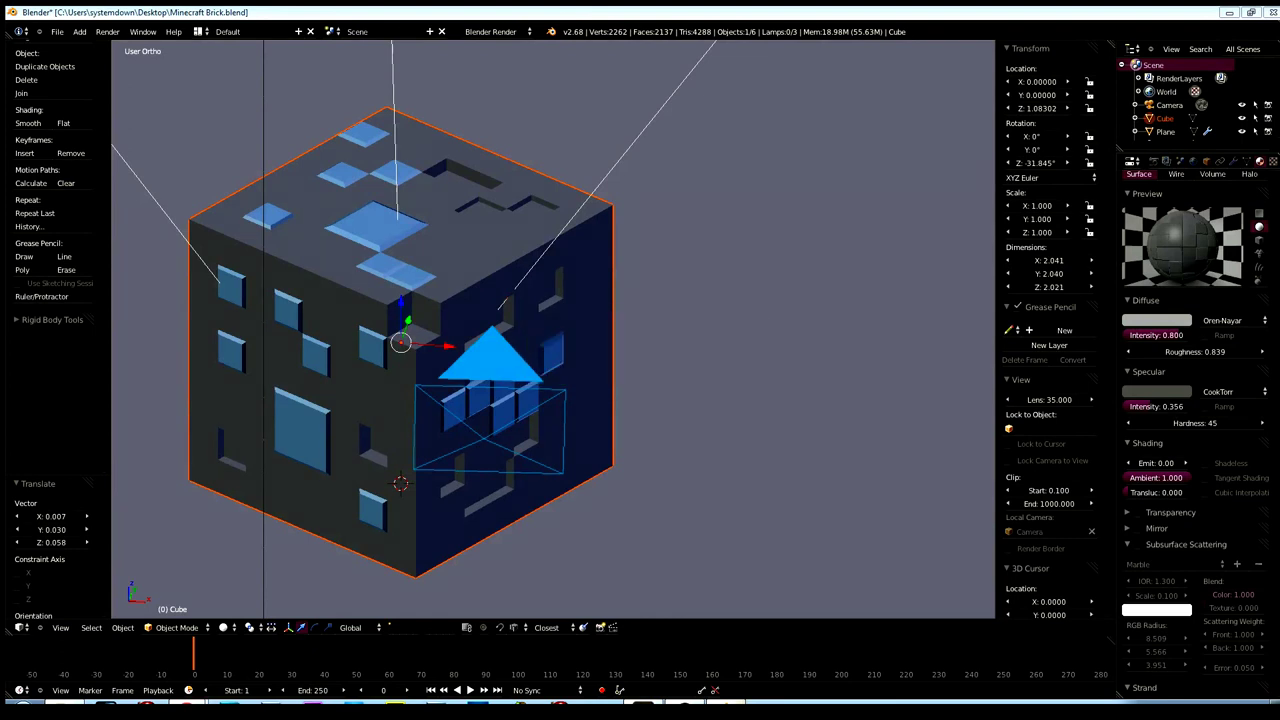
{"action": "key", "text": "alt+Tab"}
{"action": "key", "text": "Escape"}
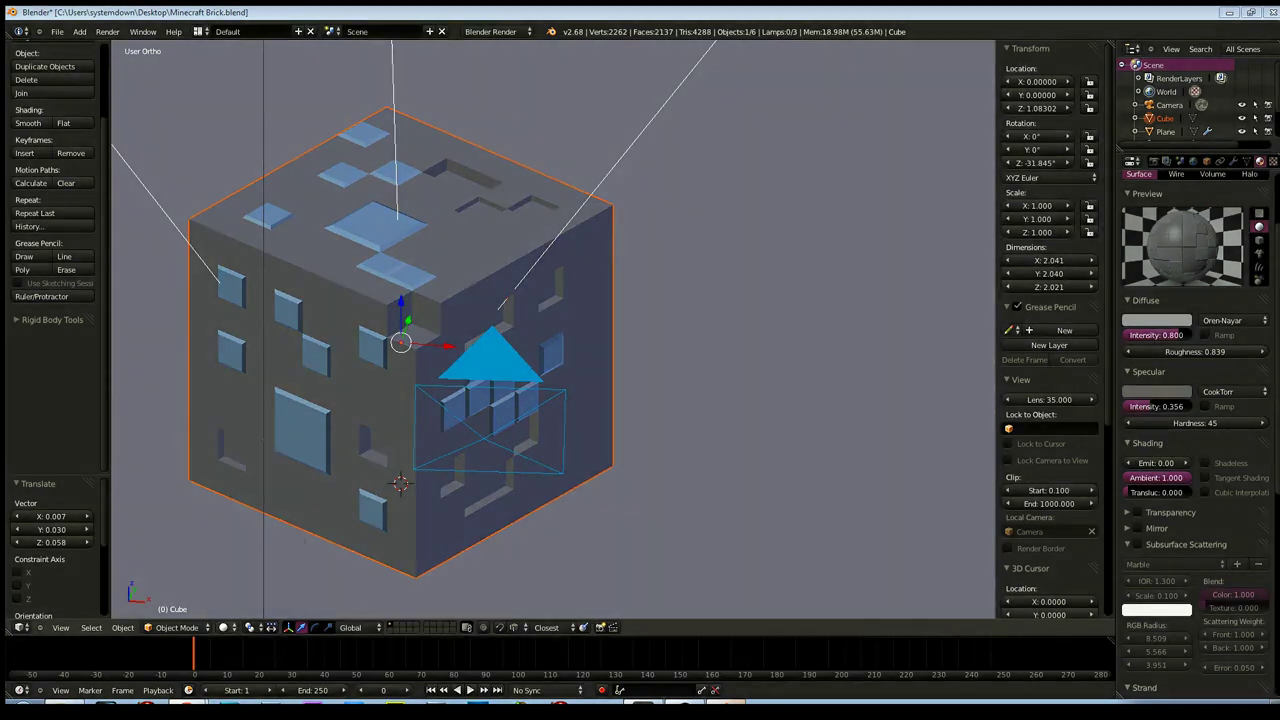
{"action": "left_click", "coordinate": [226, 627]}
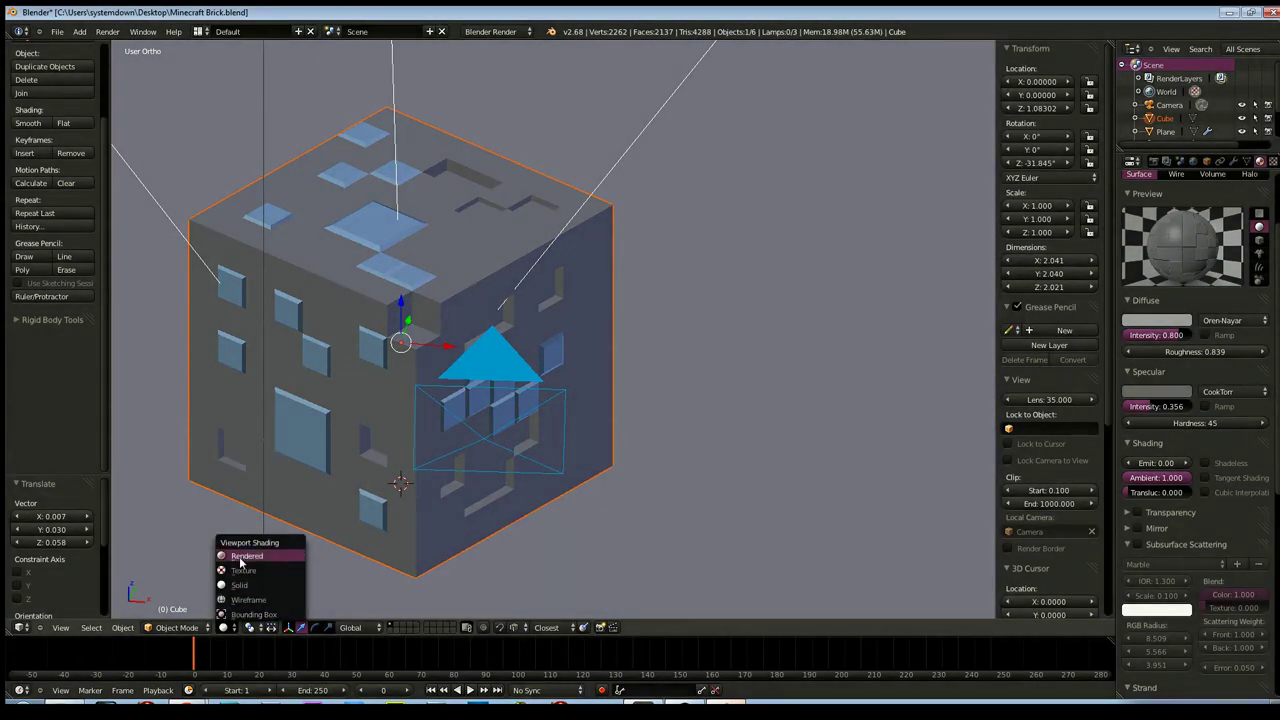
{"action": "left_click", "coordinate": [243, 572]}
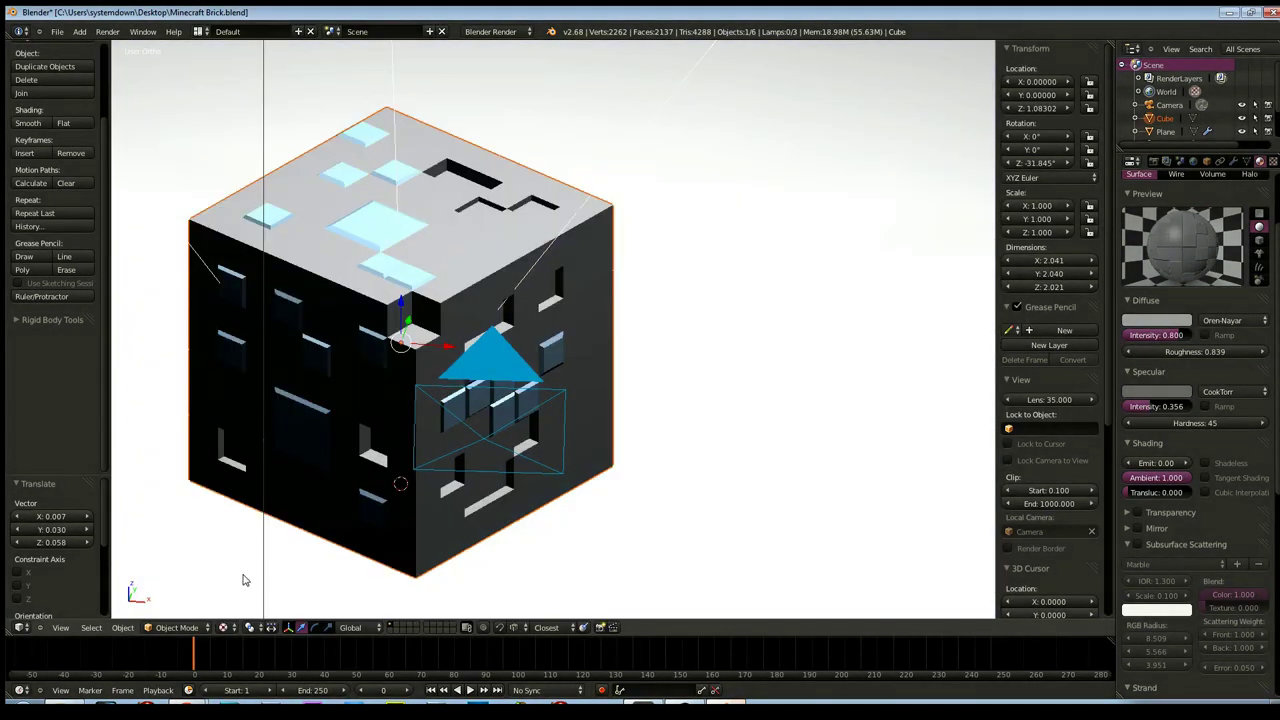
{"action": "left_click", "coordinate": [224, 627]}
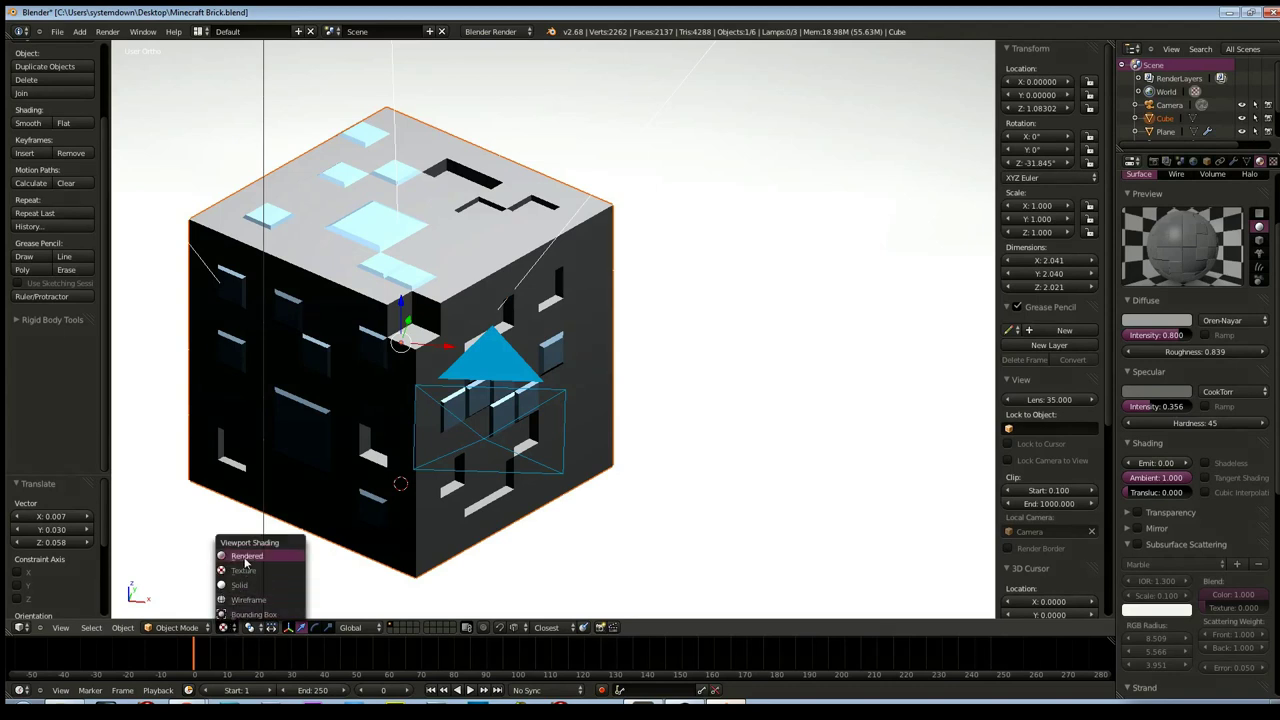
{"action": "left_click", "coordinate": [244, 557]}
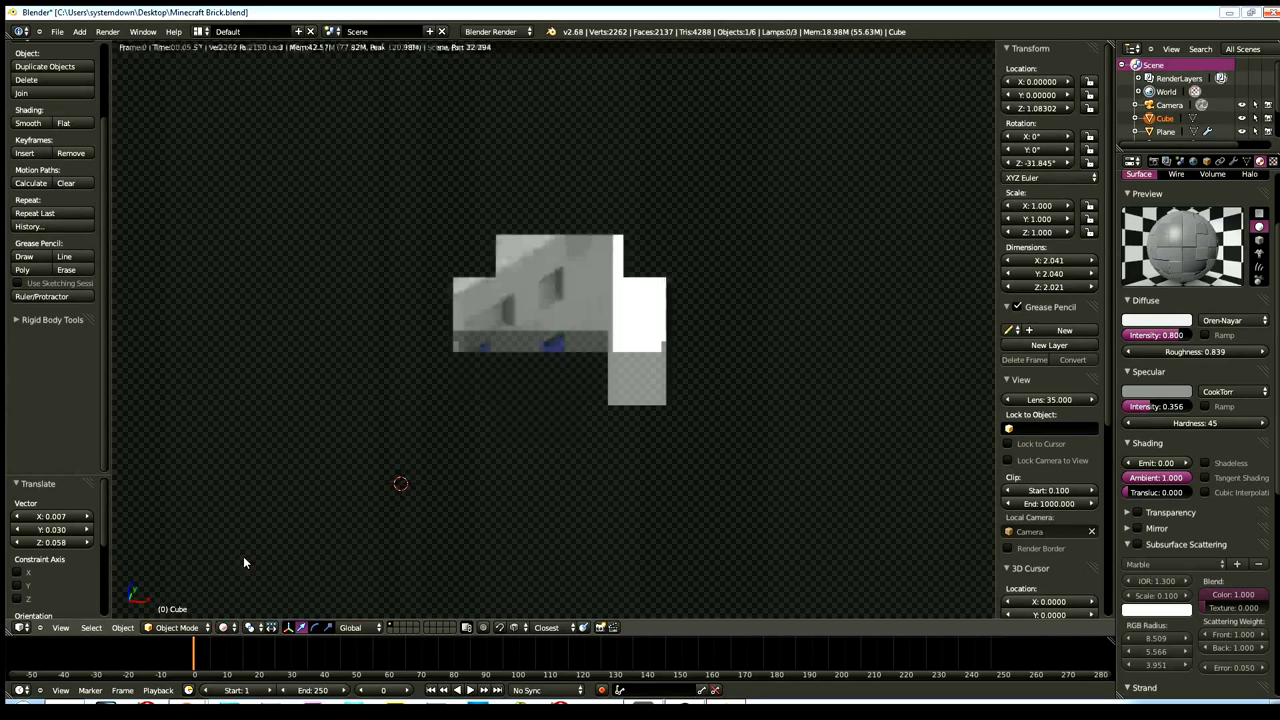
{"action": "key", "text": "shift+z"}
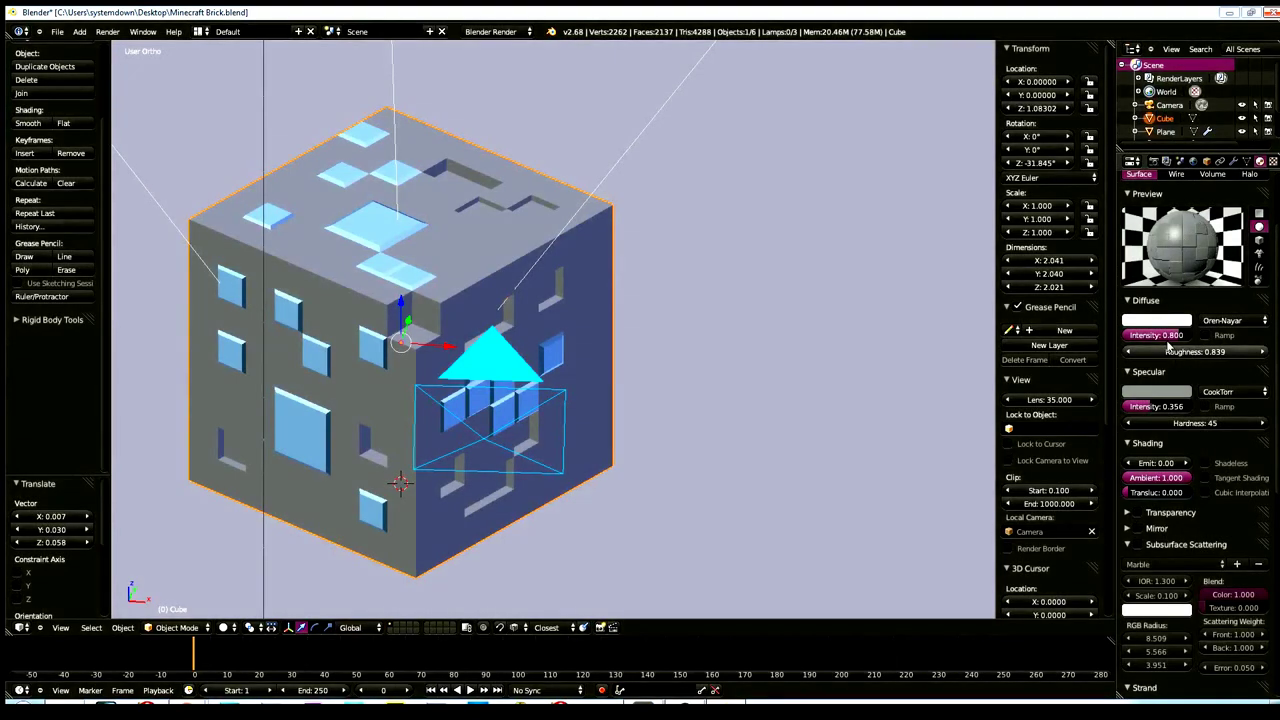
- Darken the Stone material's diffuse colour to a dark grey of about 0.16
{"action": "left_click", "coordinate": [1158, 320]}
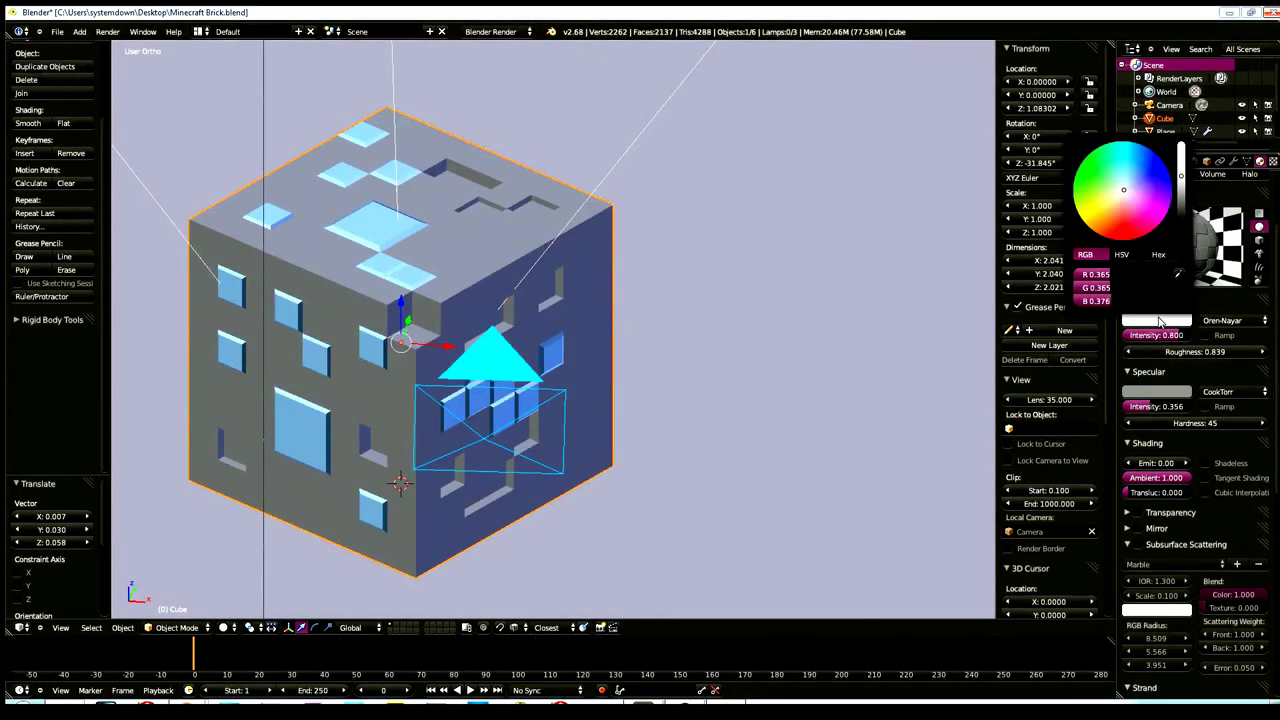
{"action": "left_click", "coordinate": [1182, 200]}
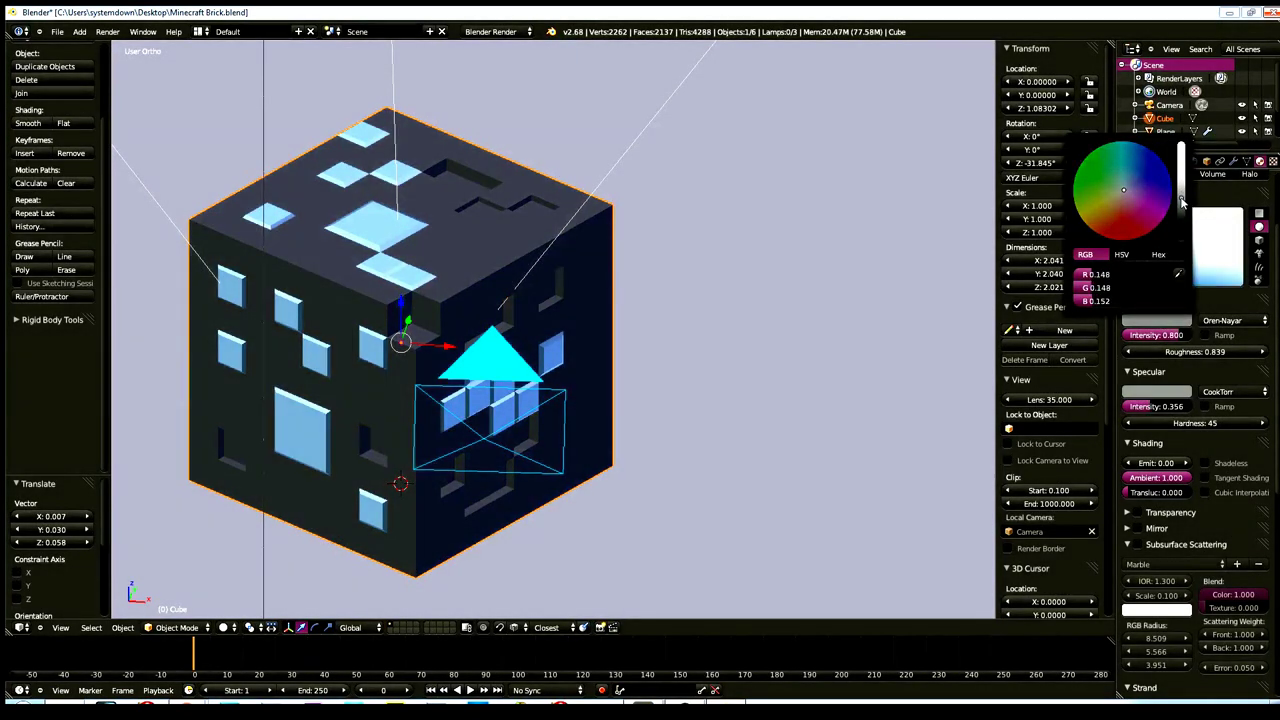
{"action": "left_click", "coordinate": [1182, 199]}
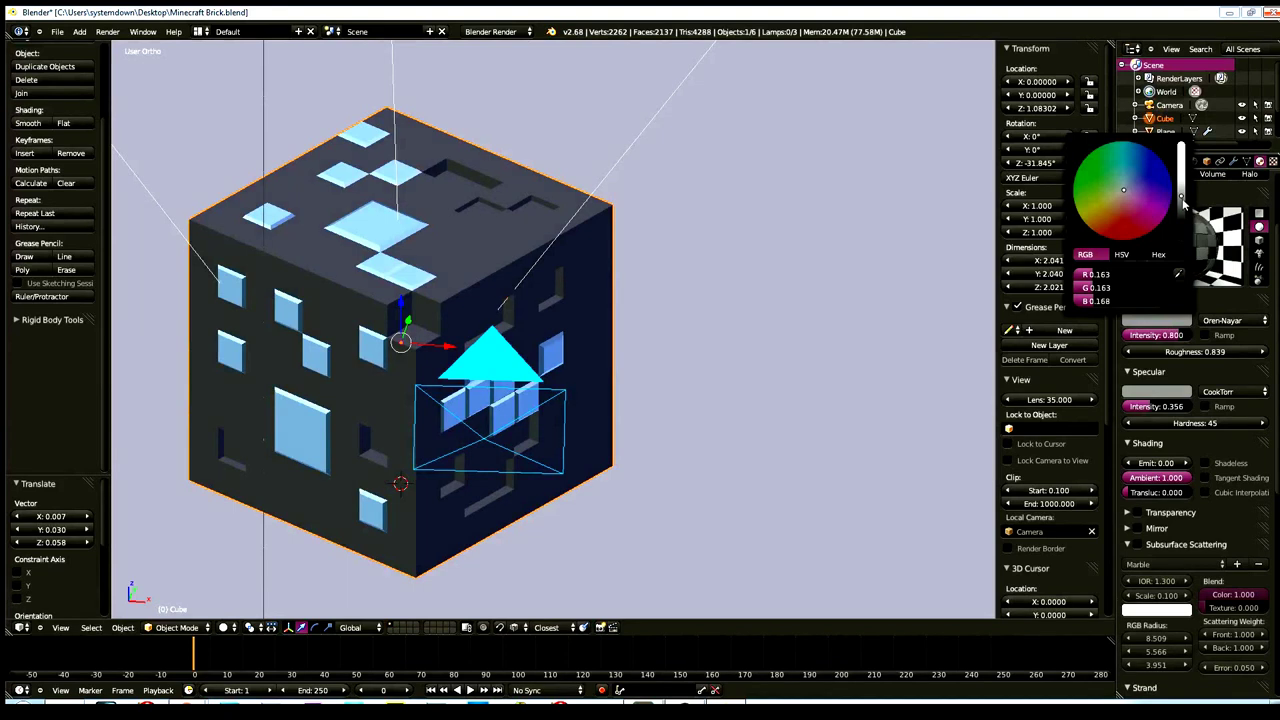
{"action": "left_click", "coordinate": [1183, 203]}
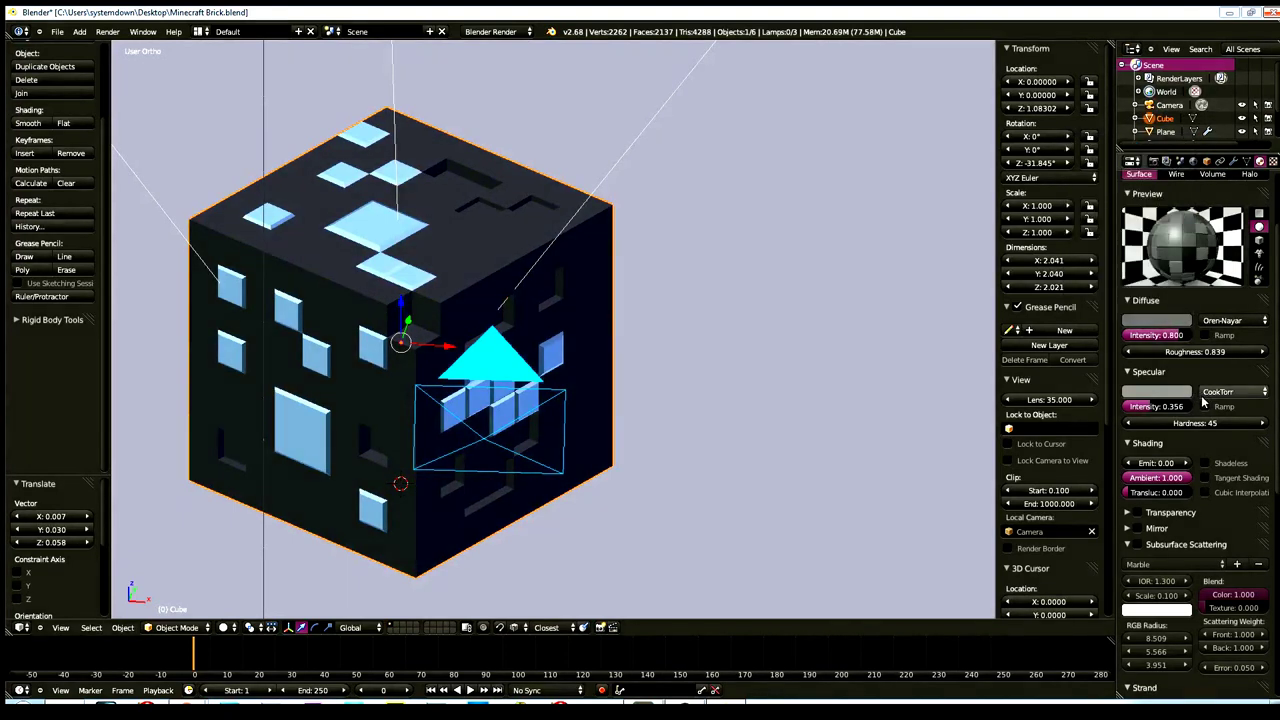
- Raise the Stone's specular colour to a brighter grey of about 0.46, collapsing subsurface scattering
{"action": "left_click", "coordinate": [1154, 392]}
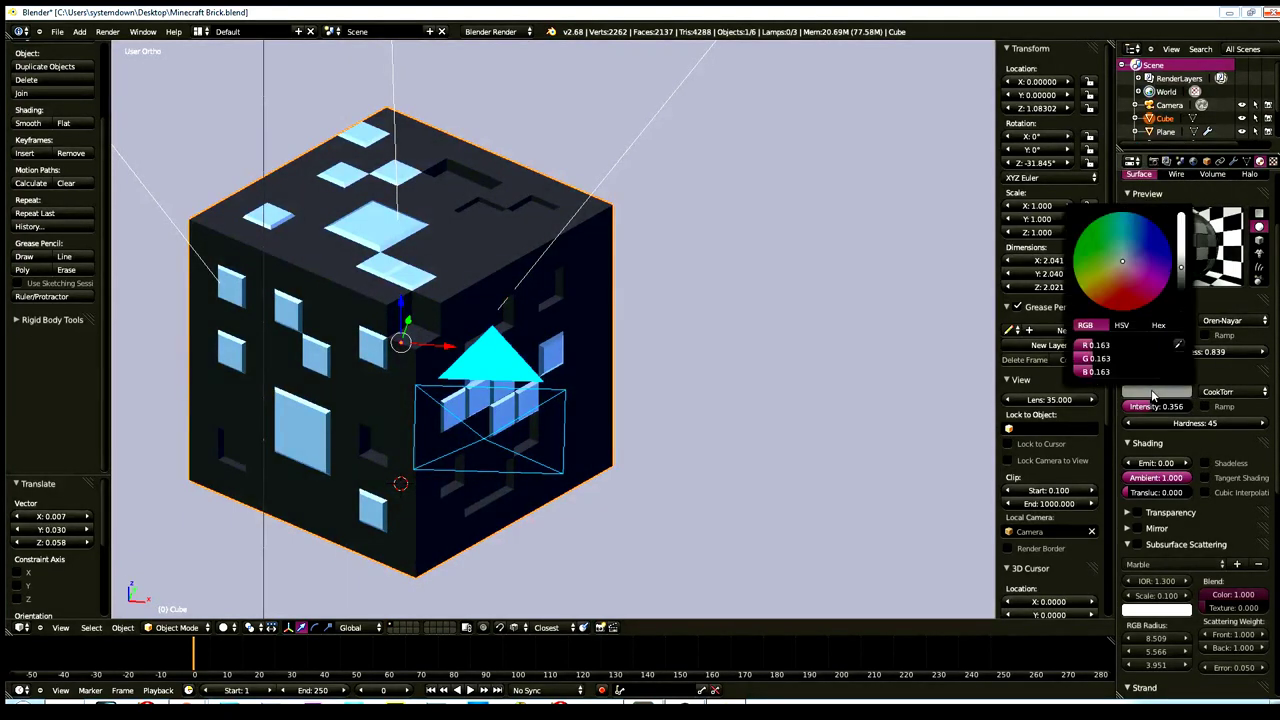
{"action": "left_click", "coordinate": [1186, 235]}
{"action": "left_click_drag", "start_coordinate": [1186, 235], "coordinate": [1182, 243]}
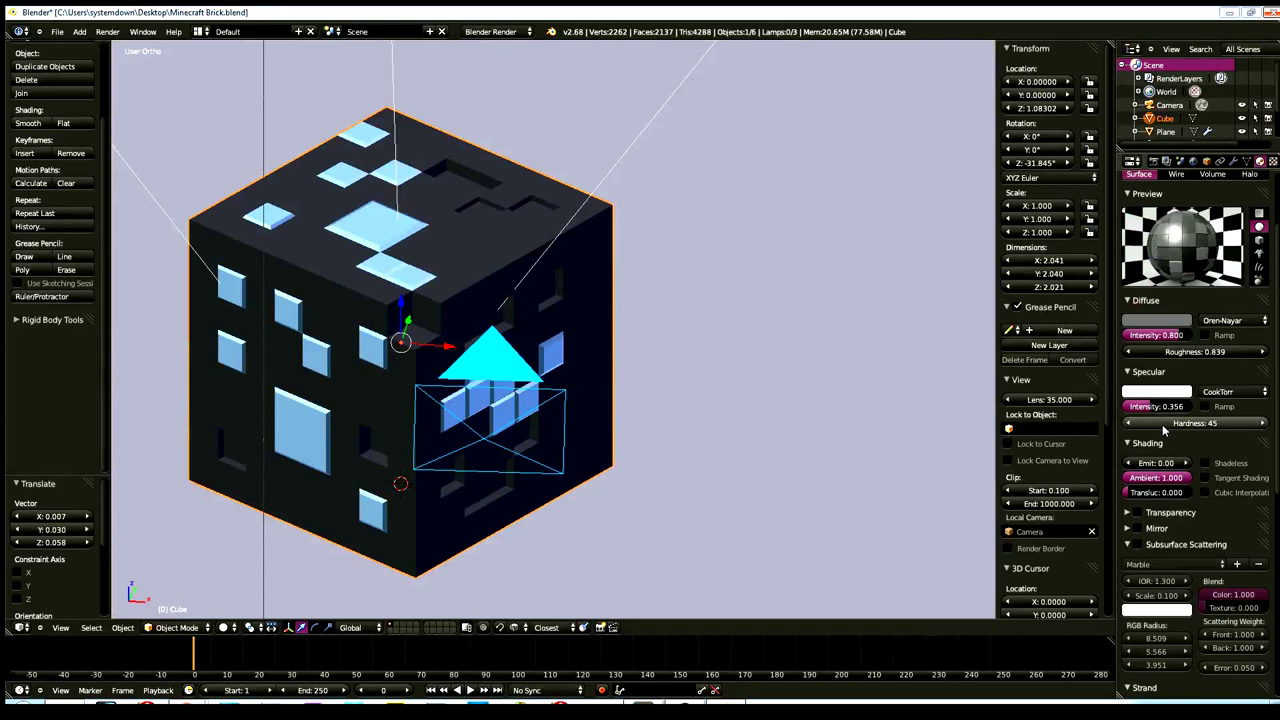
{"action": "scroll", "coordinate": [1155, 630], "scroll_direction": "down", "scroll_amount": 2}
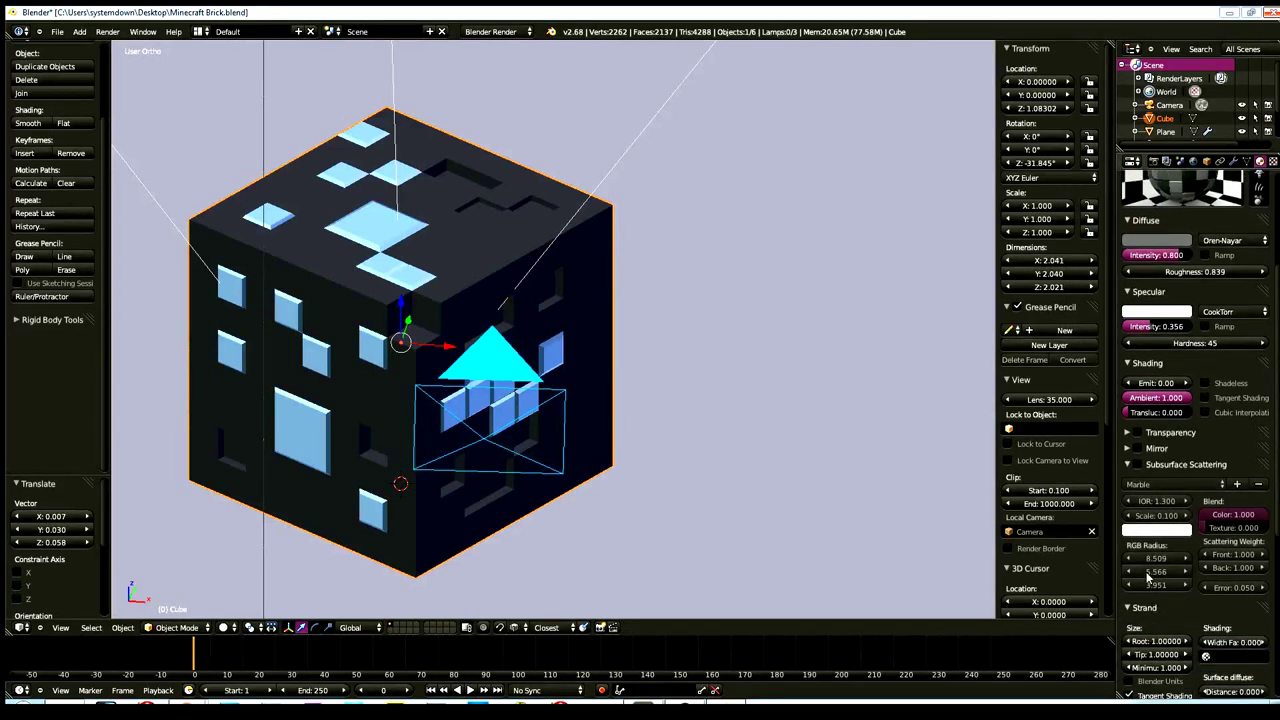
{"action": "left_click", "coordinate": [1128, 464]}
{"action": "scroll", "coordinate": [1161, 558], "scroll_direction": "down", "scroll_amount": 3}
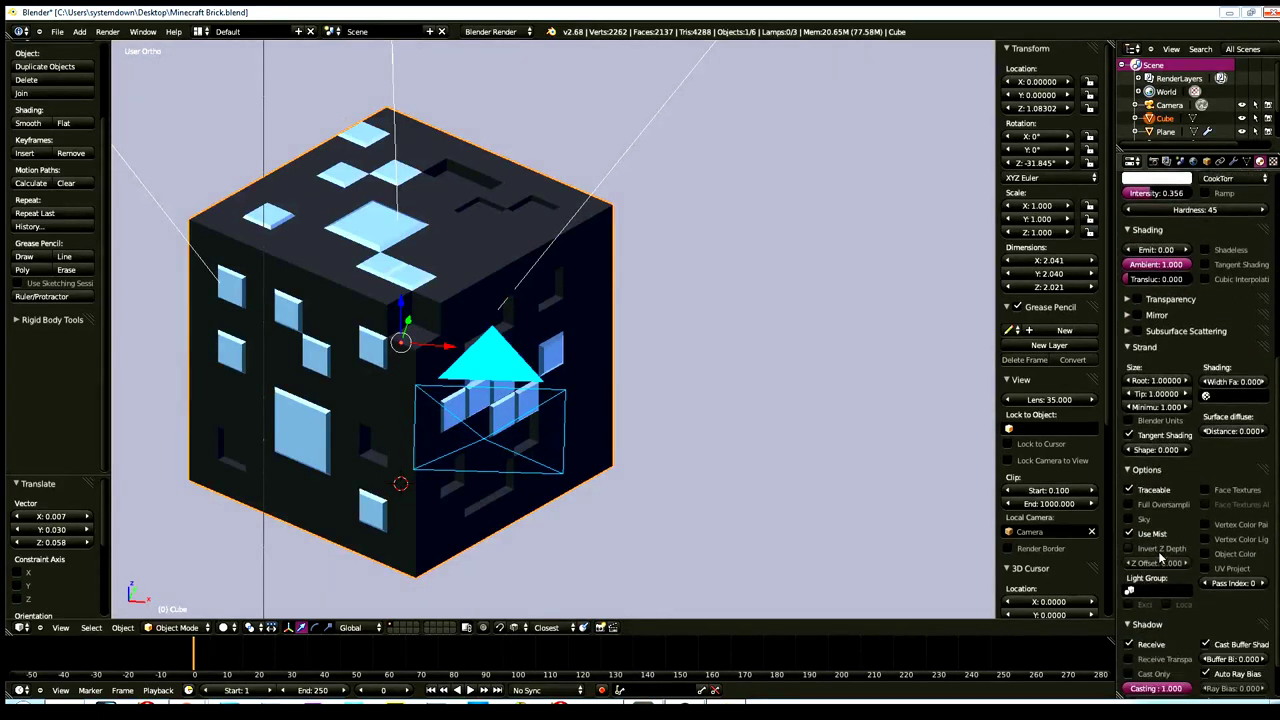
{"action": "scroll", "coordinate": [1165, 545], "scroll_direction": "up", "scroll_amount": 4}
{"action": "scroll", "coordinate": [1190, 490], "scroll_direction": "up", "scroll_amount": 4}
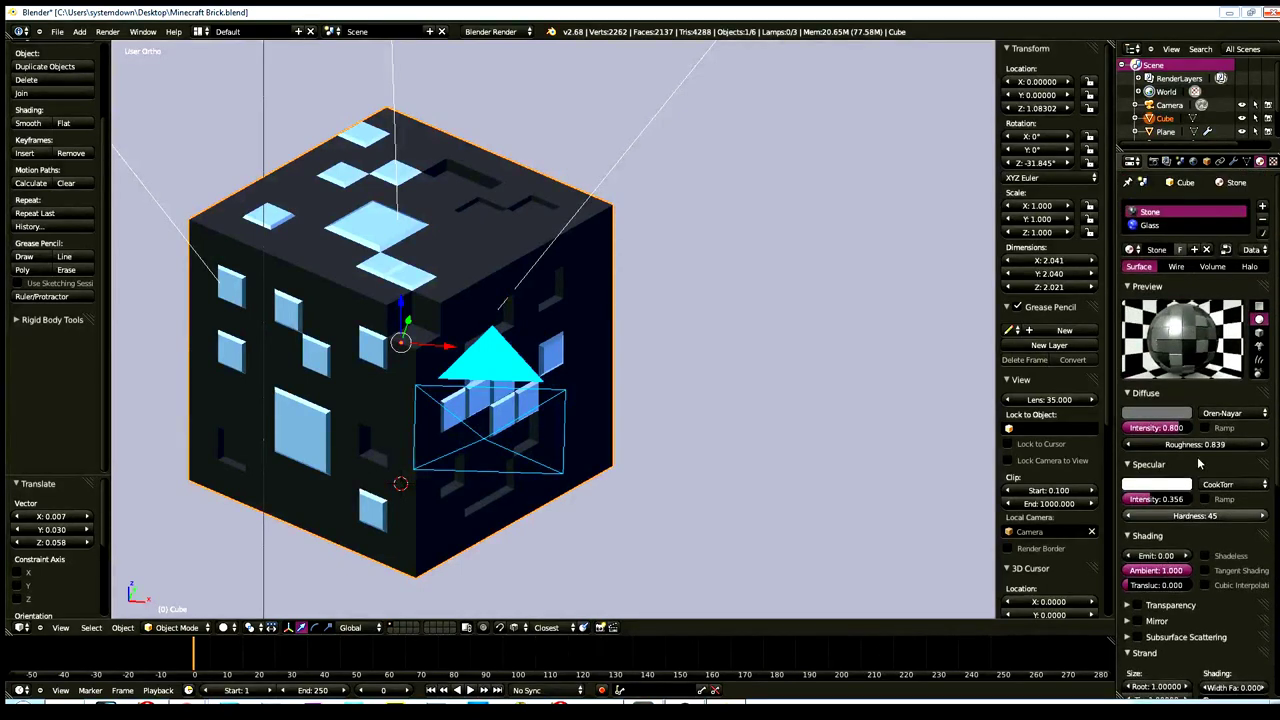
- Darken the Stucci texture's blend colour in the Texture tab's Influence panel
{"action": "left_click", "coordinate": [1272, 161]}
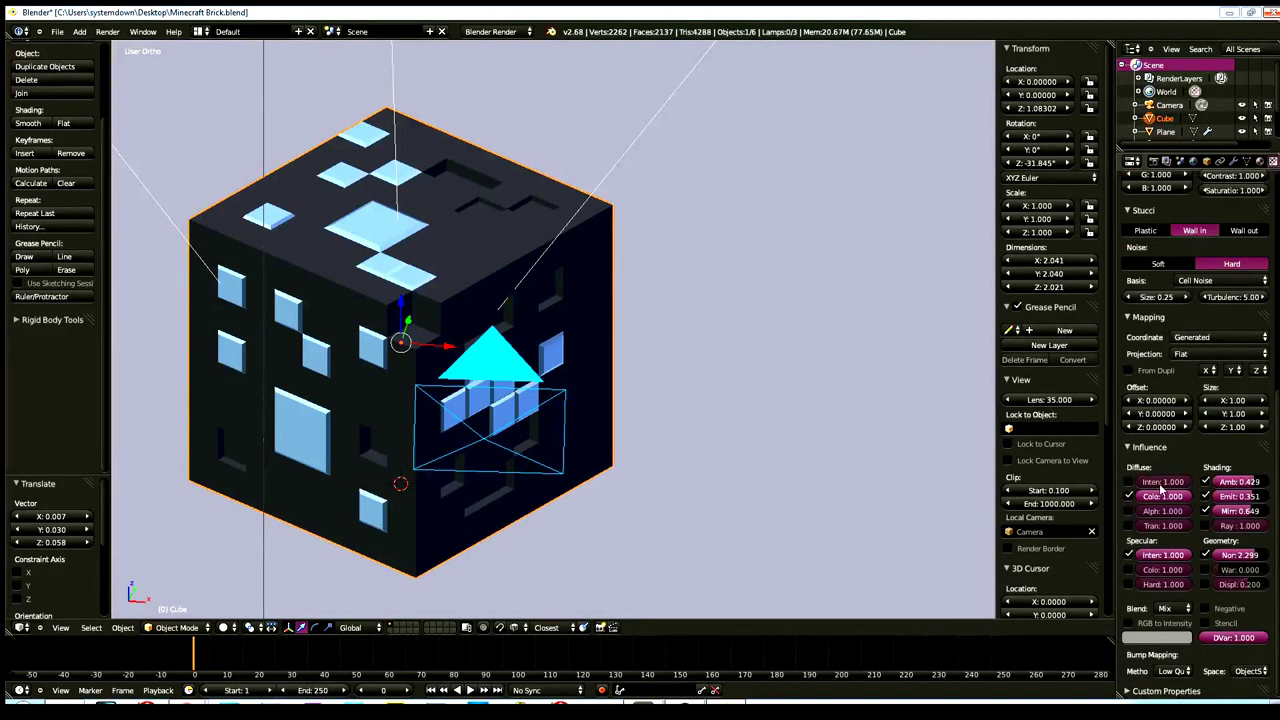
{"action": "left_click", "coordinate": [1155, 637]}
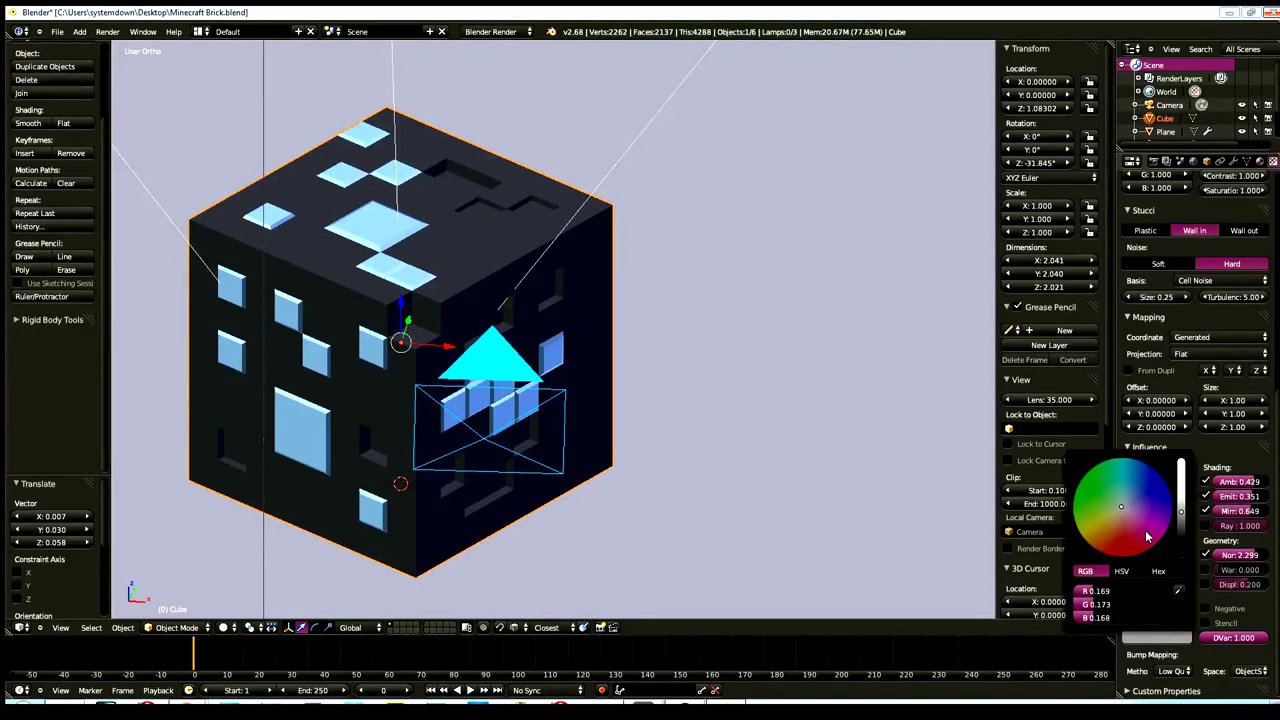
{"action": "left_click_drag", "start_coordinate": [1182, 512], "coordinate": [1182, 524]}
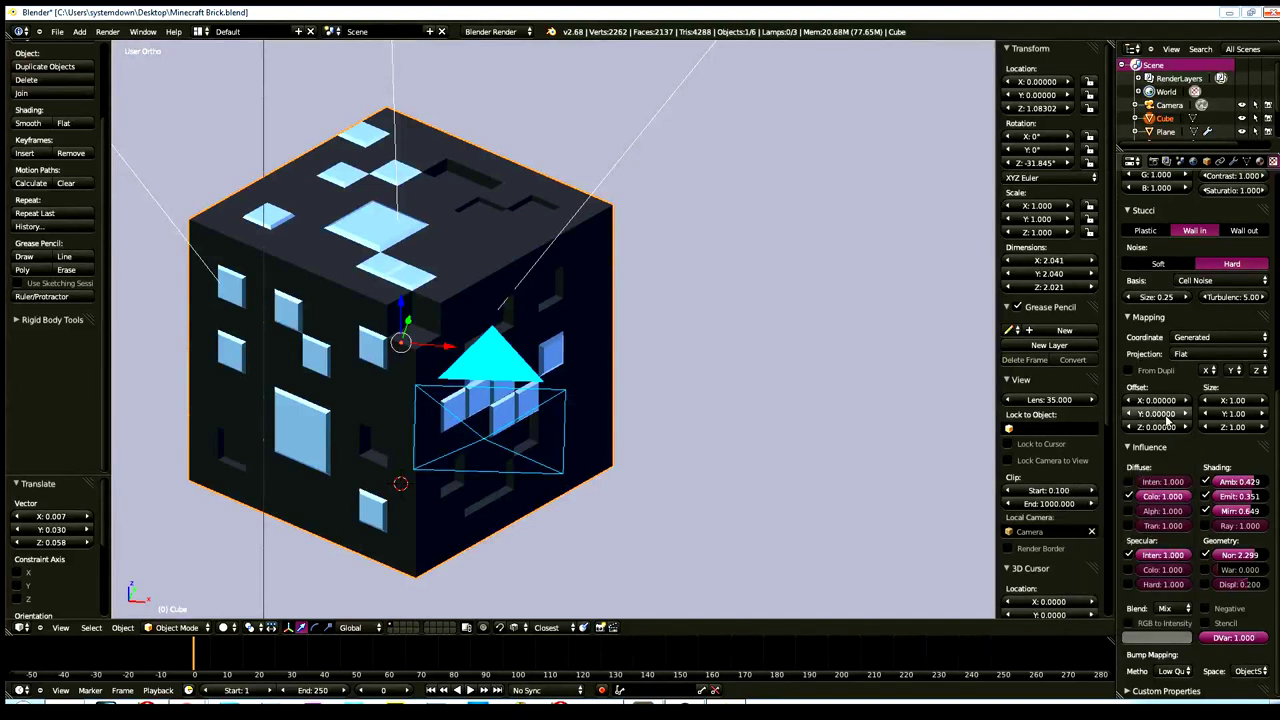
{"action": "scroll", "coordinate": [1170, 420], "scroll_direction": "up", "scroll_amount": 2}
{"action": "scroll", "coordinate": [1180, 415], "scroll_direction": "up", "scroll_amount": 3}
{"action": "scroll", "coordinate": [1195, 405], "scroll_direction": "up", "scroll_amount": 3}
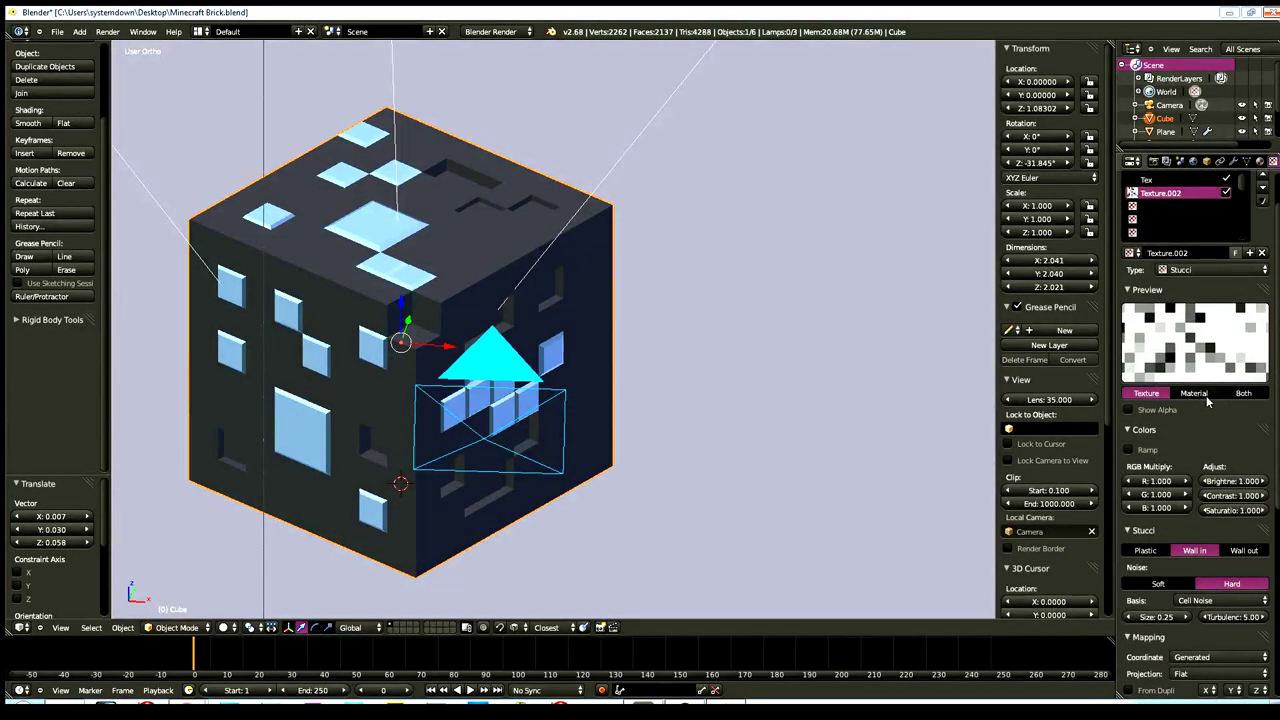
- Set the texture preview to Both and render the ore block with F12
{"action": "left_click", "coordinate": [1194, 393]}
{"action": "left_click", "coordinate": [1243, 393]}
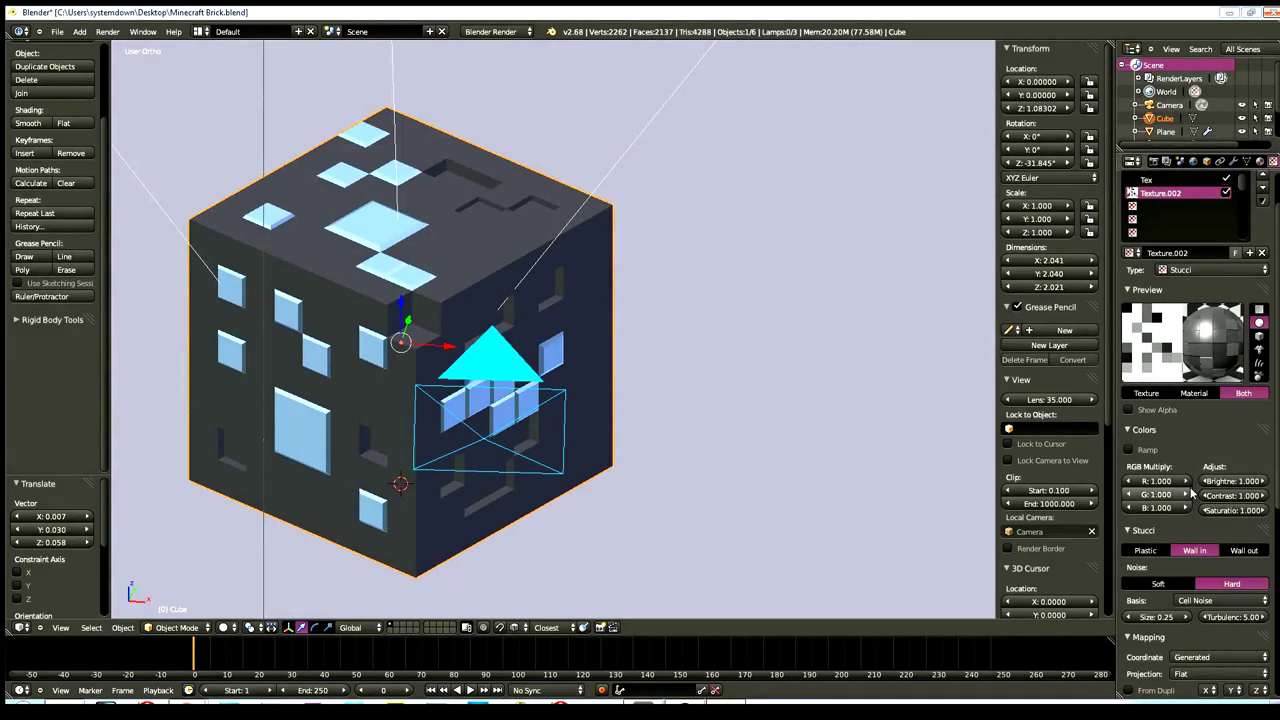
{"action": "key", "text": "F12"}
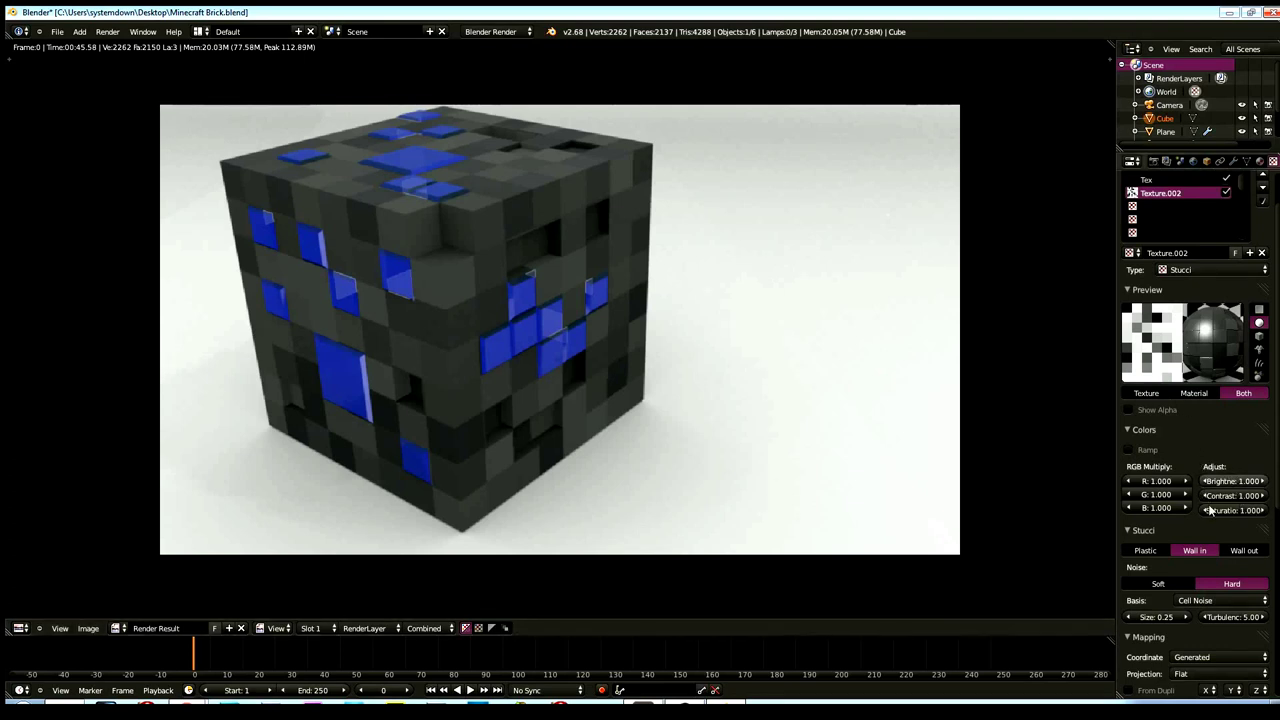
- Stop the texture affecting ambient and mirror, and set its normal bump to about 3.987
{"action": "scroll", "coordinate": [1226, 522], "scroll_direction": "down", "scroll_amount": 5}
{"action": "scroll", "coordinate": [1227, 524], "scroll_direction": "down", "scroll_amount": 2}
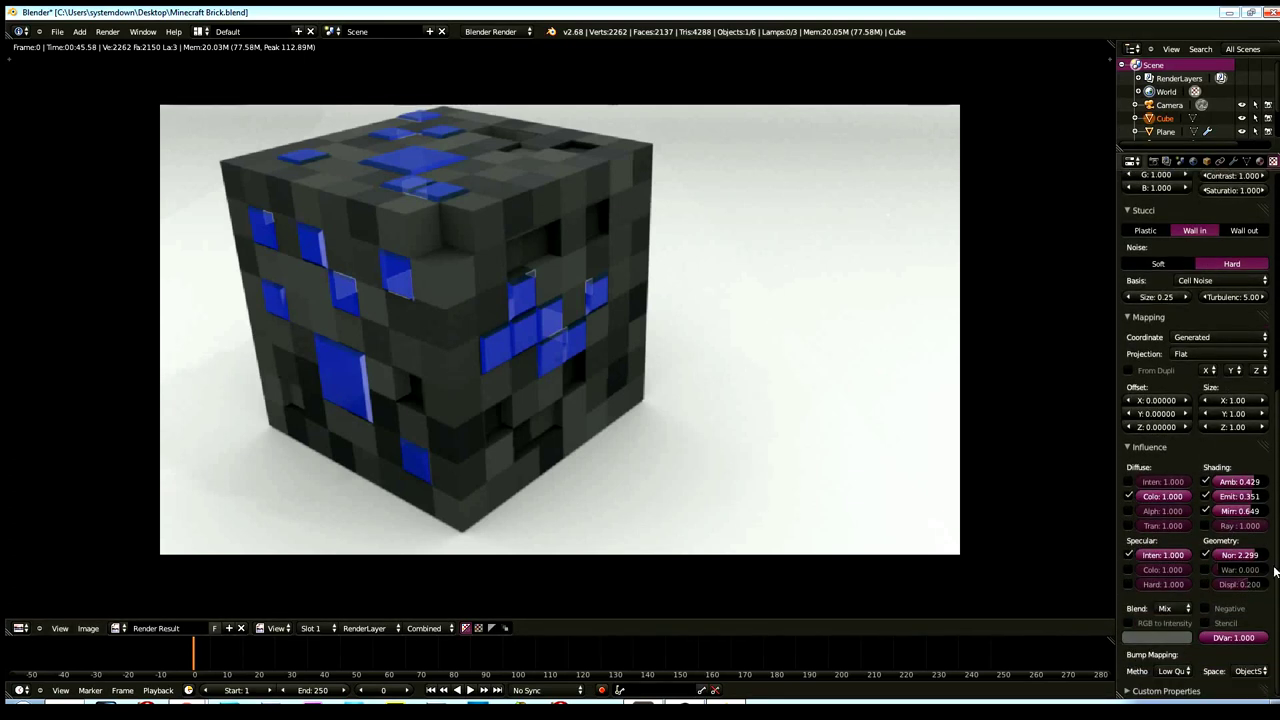
{"action": "left_click", "coordinate": [1207, 484]}
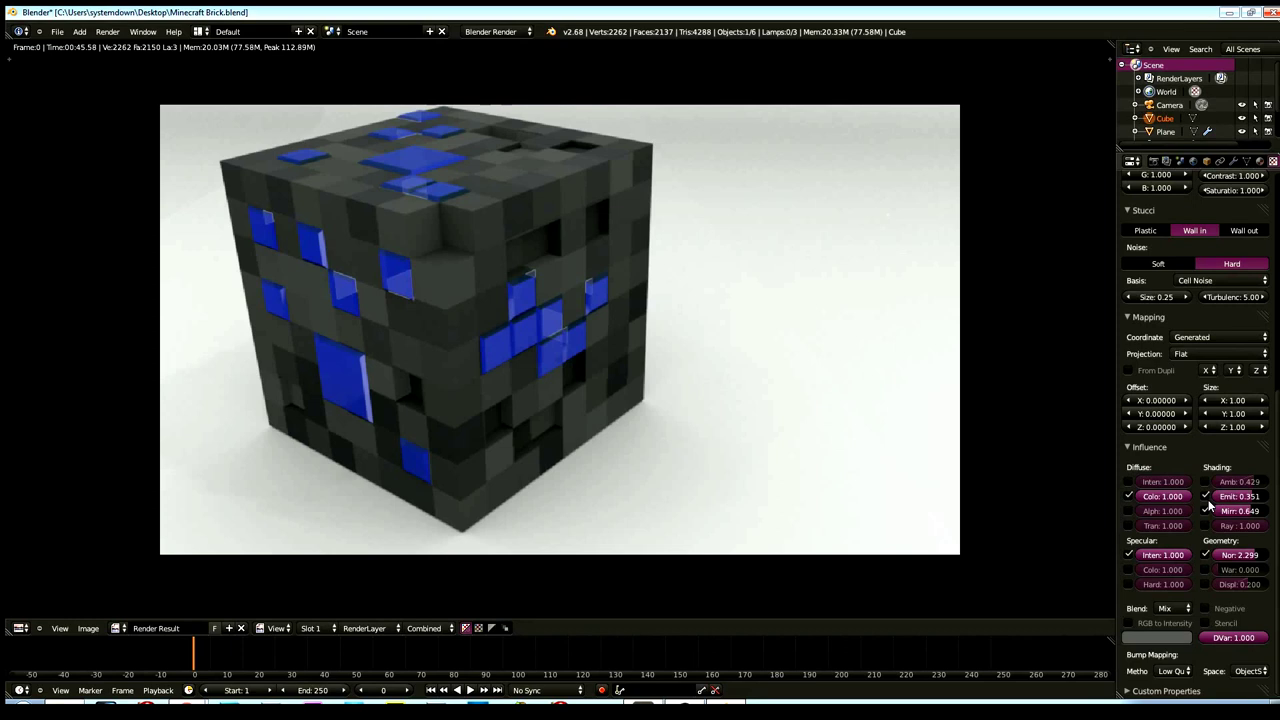
{"action": "left_click", "coordinate": [1206, 511]}
{"action": "left_click_drag", "start_coordinate": [1248, 558], "coordinate": [1252, 557]}
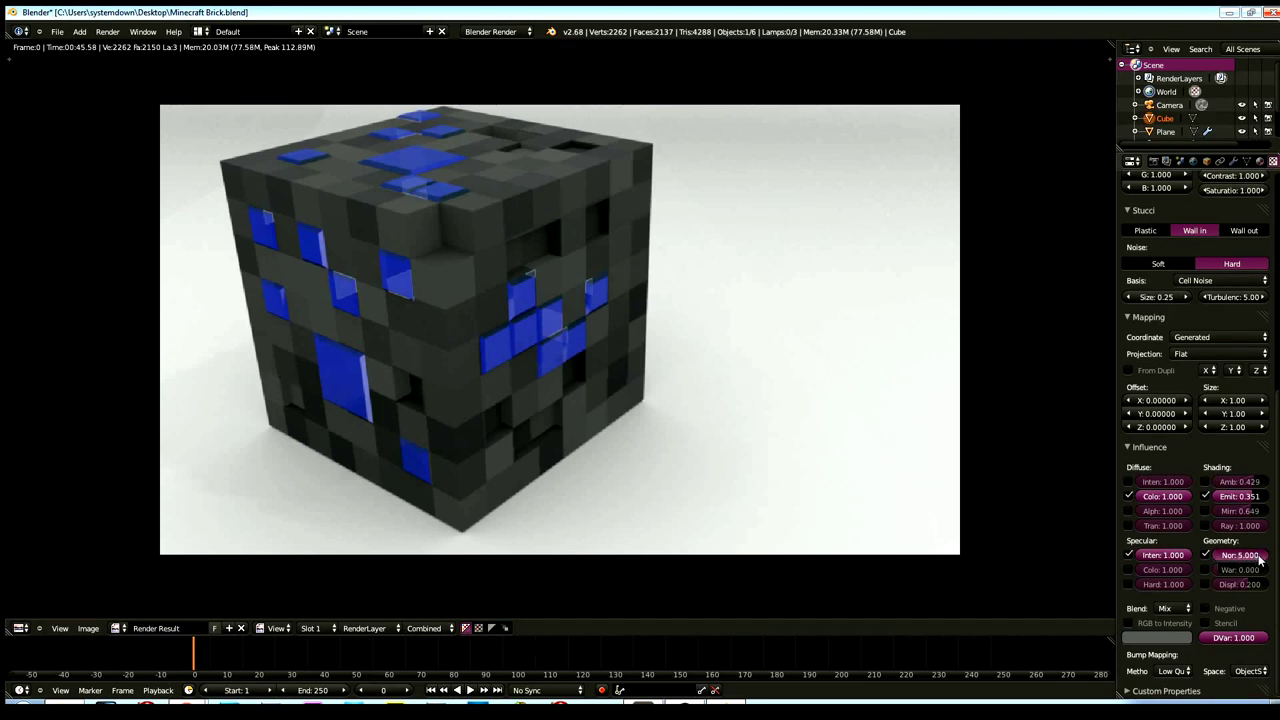
{"action": "left_click_drag", "start_coordinate": [1258, 560], "coordinate": [1252, 561]}
- Collapse the Stucci and Colors panels to bring the Influence settings into view
{"action": "scroll", "coordinate": [1177, 595], "scroll_direction": "up", "scroll_amount": 6}
{"action": "scroll", "coordinate": [1176, 605], "scroll_direction": "up", "scroll_amount": 2}
{"action": "scroll", "coordinate": [1176, 607], "scroll_direction": "down", "scroll_amount": 2}
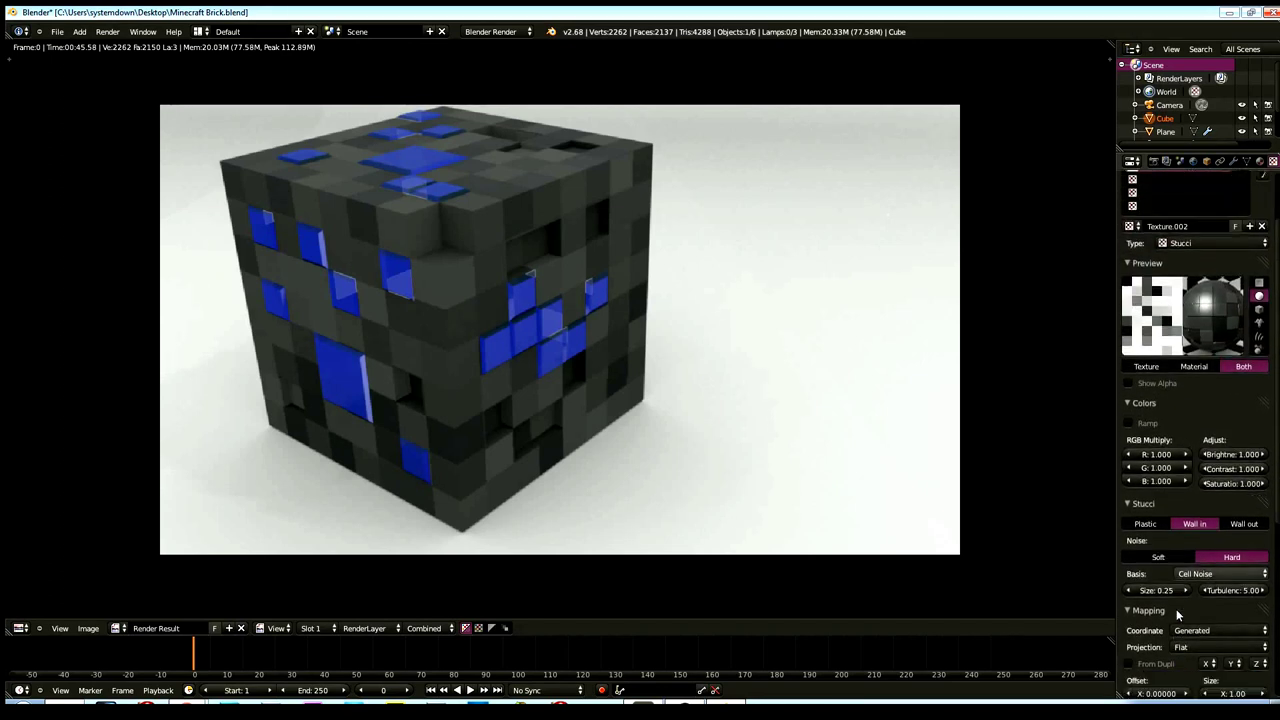
{"action": "scroll", "coordinate": [1176, 609], "scroll_direction": "down", "scroll_amount": 3}
{"action": "scroll", "coordinate": [1190, 598], "scroll_direction": "down", "scroll_amount": 3}
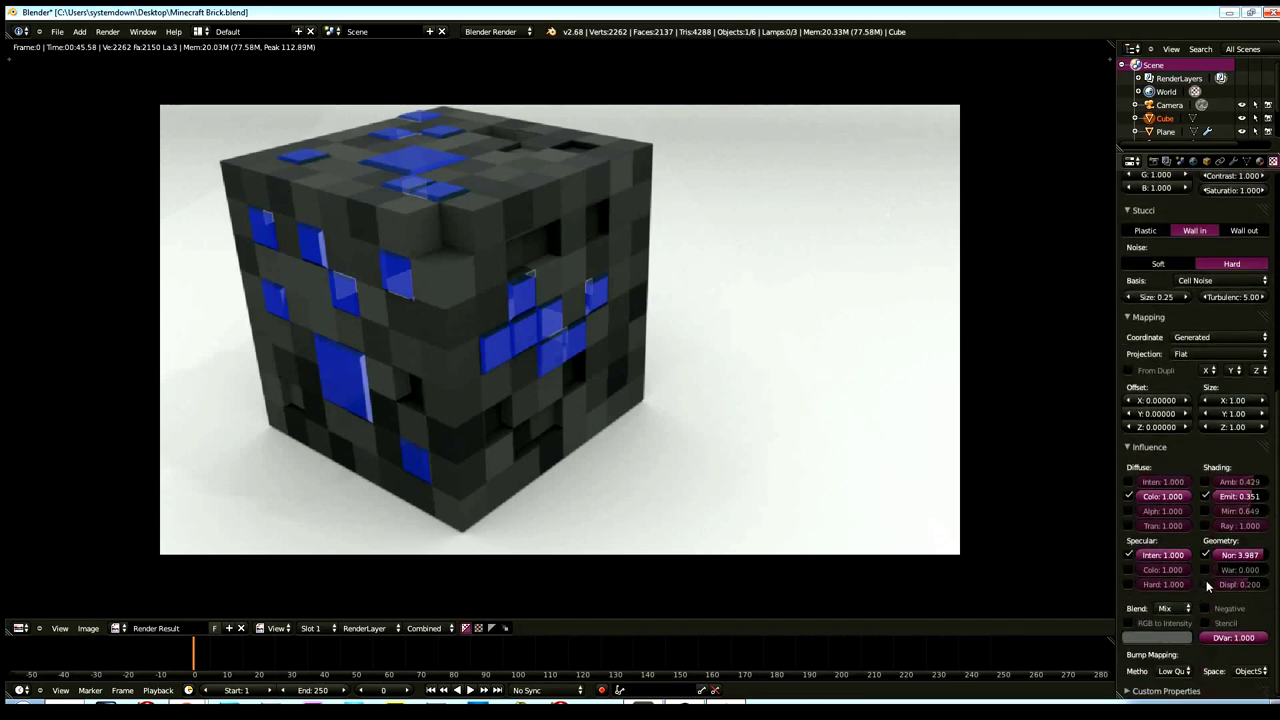
{"action": "scroll", "coordinate": [1212, 612], "scroll_direction": "up", "scroll_amount": 2}
{"action": "scroll", "coordinate": [1211, 616], "scroll_direction": "up", "scroll_amount": 5}
{"action": "scroll", "coordinate": [1210, 614], "scroll_direction": "down", "scroll_amount": 2}
{"action": "scroll", "coordinate": [1207, 613], "scroll_direction": "down", "scroll_amount": 3}
{"action": "scroll", "coordinate": [1207, 613], "scroll_direction": "down", "scroll_amount": 2}
{"action": "scroll", "coordinate": [1200, 527], "scroll_direction": "up", "scroll_amount": 1}
{"action": "scroll", "coordinate": [1180, 450], "scroll_direction": "up", "scroll_amount": 2}
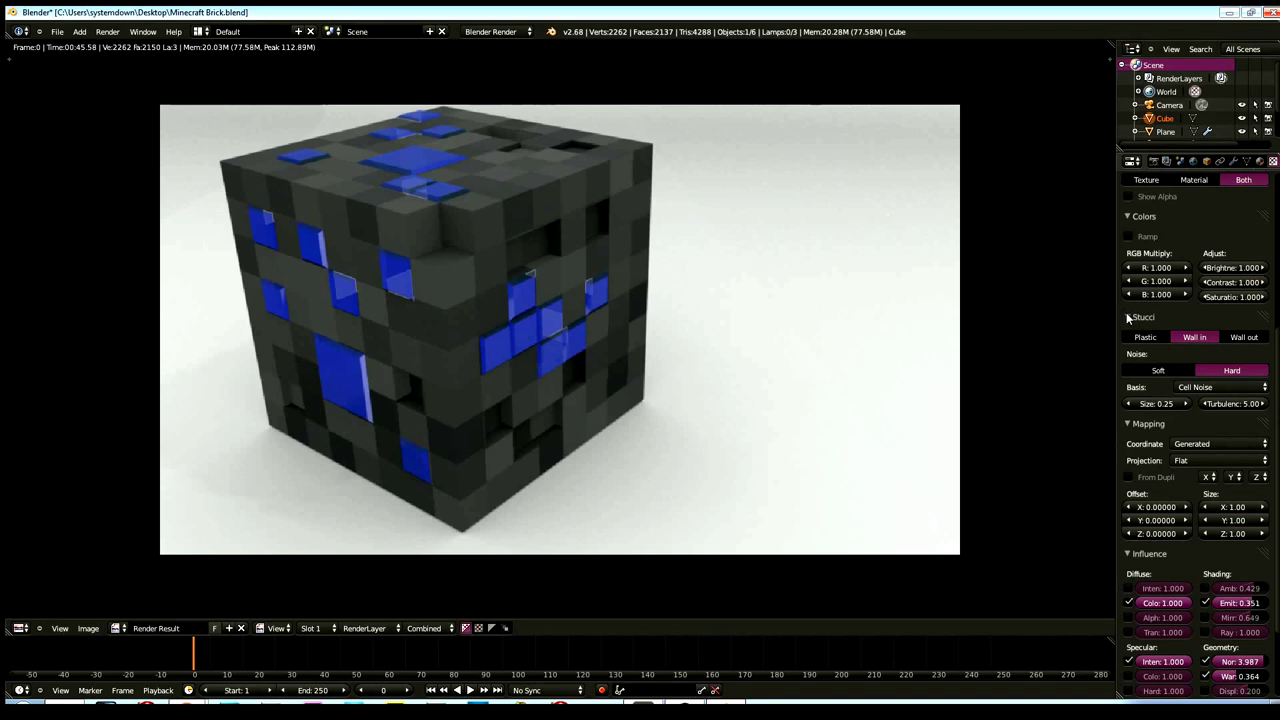
{"action": "left_click", "coordinate": [1127, 316]}
{"action": "scroll", "coordinate": [1124, 330], "scroll_direction": "up", "scroll_amount": 2}
{"action": "scroll", "coordinate": [1124, 340], "scroll_direction": "up", "scroll_amount": 2}
{"action": "left_click", "coordinate": [1126, 349]}
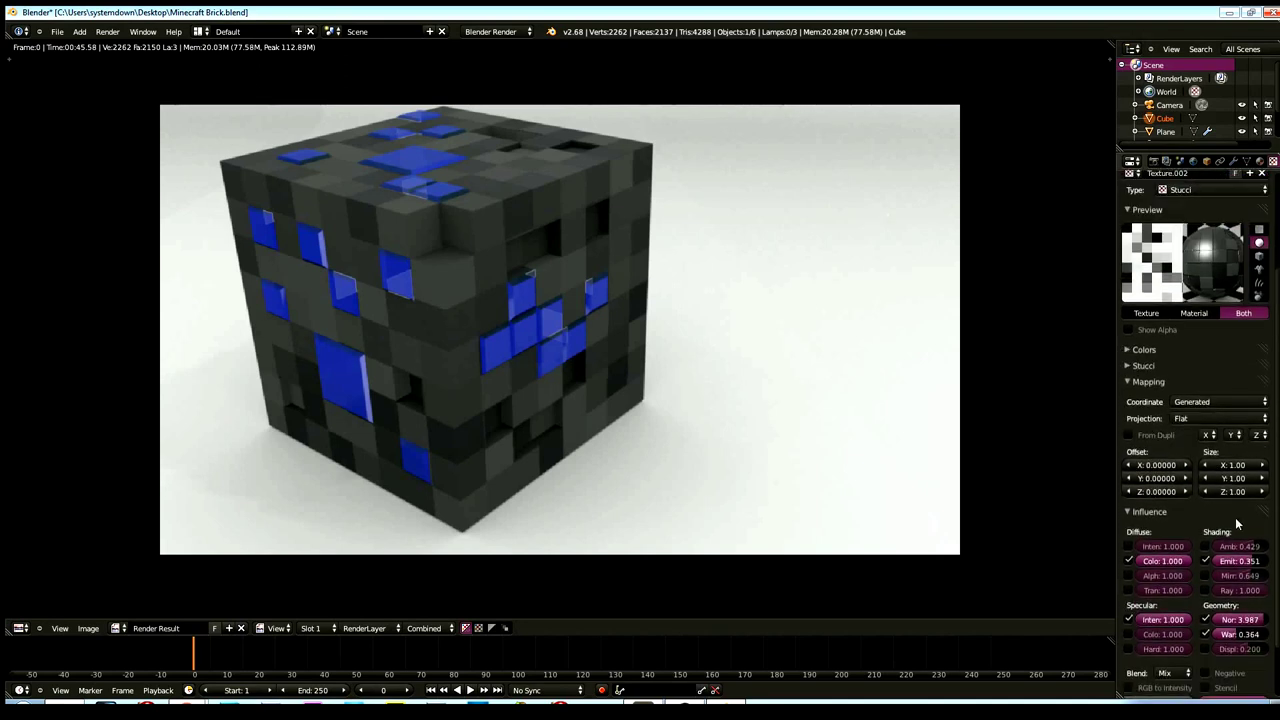
- Set the displacement influence to about -0.008 and switch off the warp influence
{"action": "mouse_move", "coordinate": [1238, 636]}
{"action": "left_mouse_down"}
{"action": "mouse_move", "coordinate": [1256, 644]}
{"action": "mouse_move", "coordinate": [1238, 656]}
{"action": "left_mouse_up"}
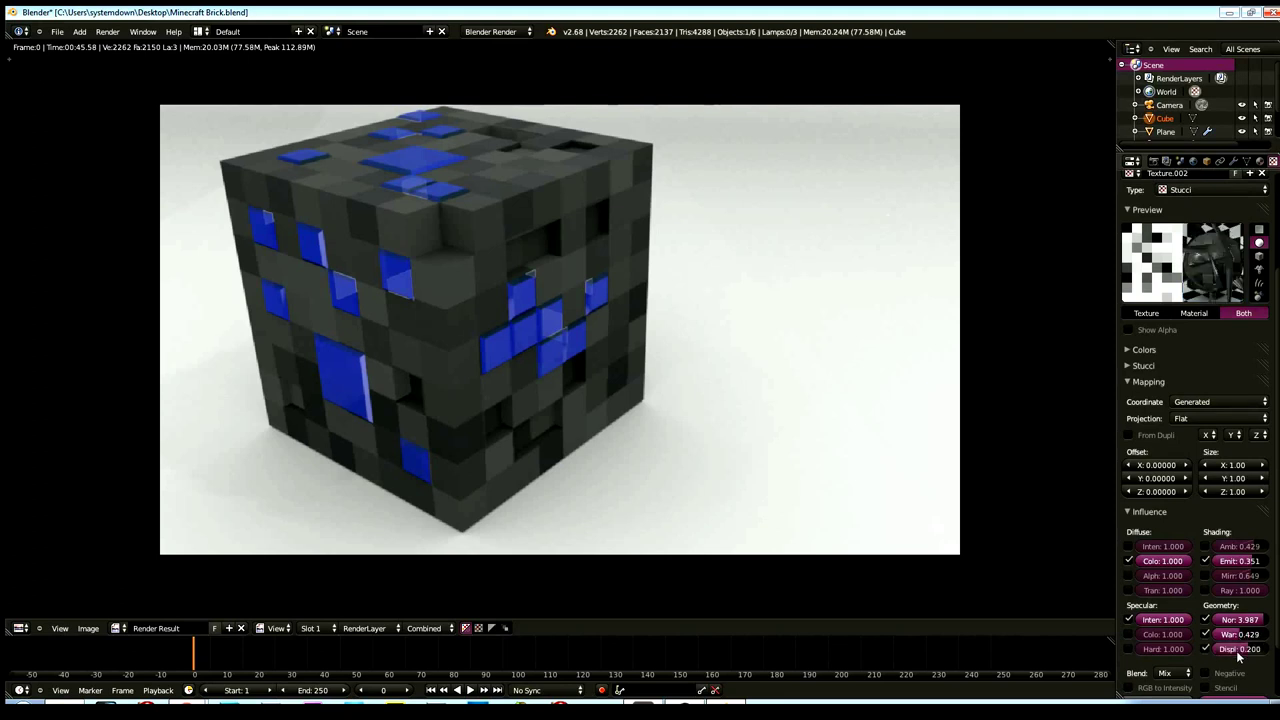
{"action": "left_click_drag", "start_coordinate": [1238, 649], "coordinate": [1228, 654]}
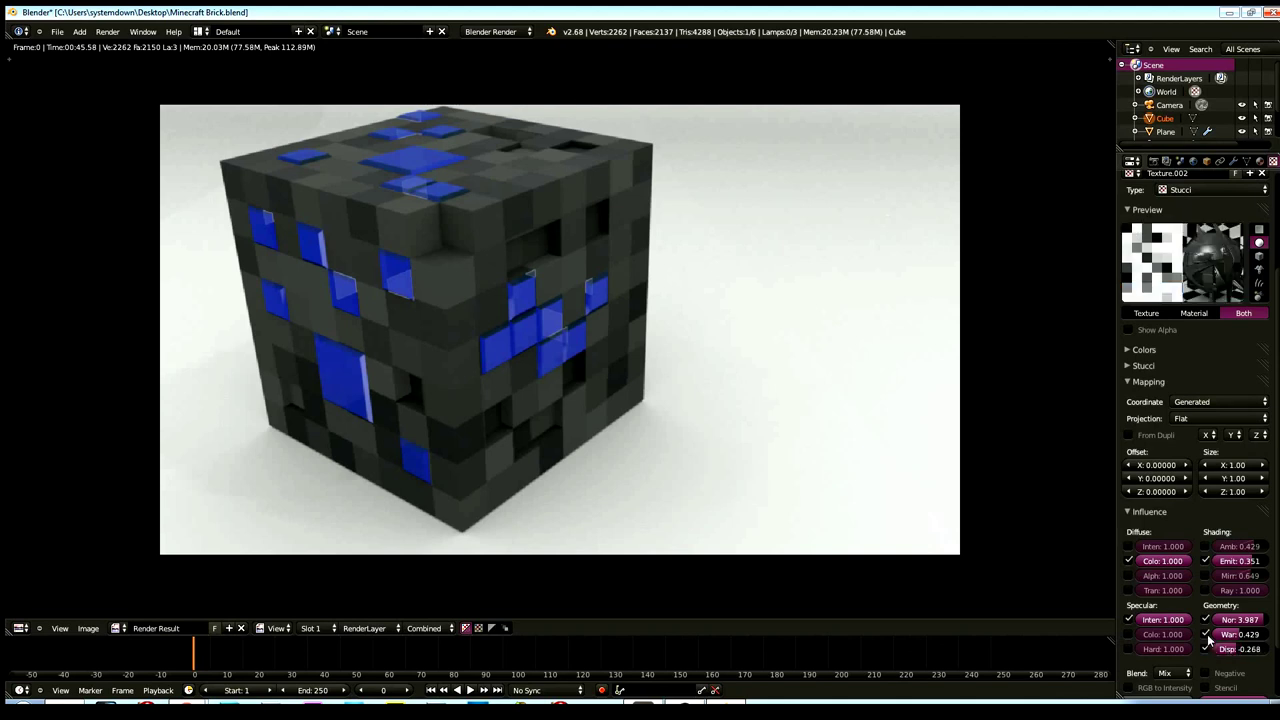
{"action": "left_click", "coordinate": [1206, 634]}
{"action": "left_click_drag", "start_coordinate": [1214, 649], "coordinate": [1200, 651]}
- Turn Disp off, War back on, and enable Specular Colour 0.584 and Hardness 0.506 influences
{"action": "left_click", "coordinate": [1202, 649]}
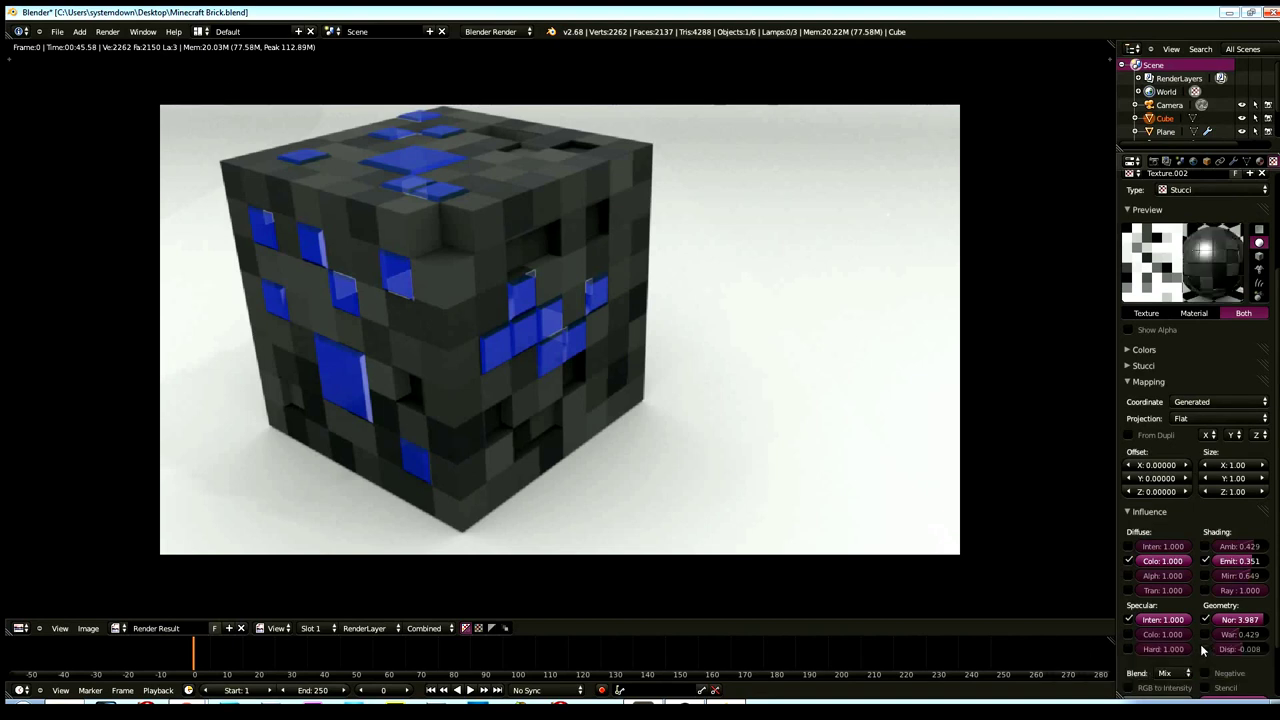
{"action": "left_click", "coordinate": [1204, 634]}
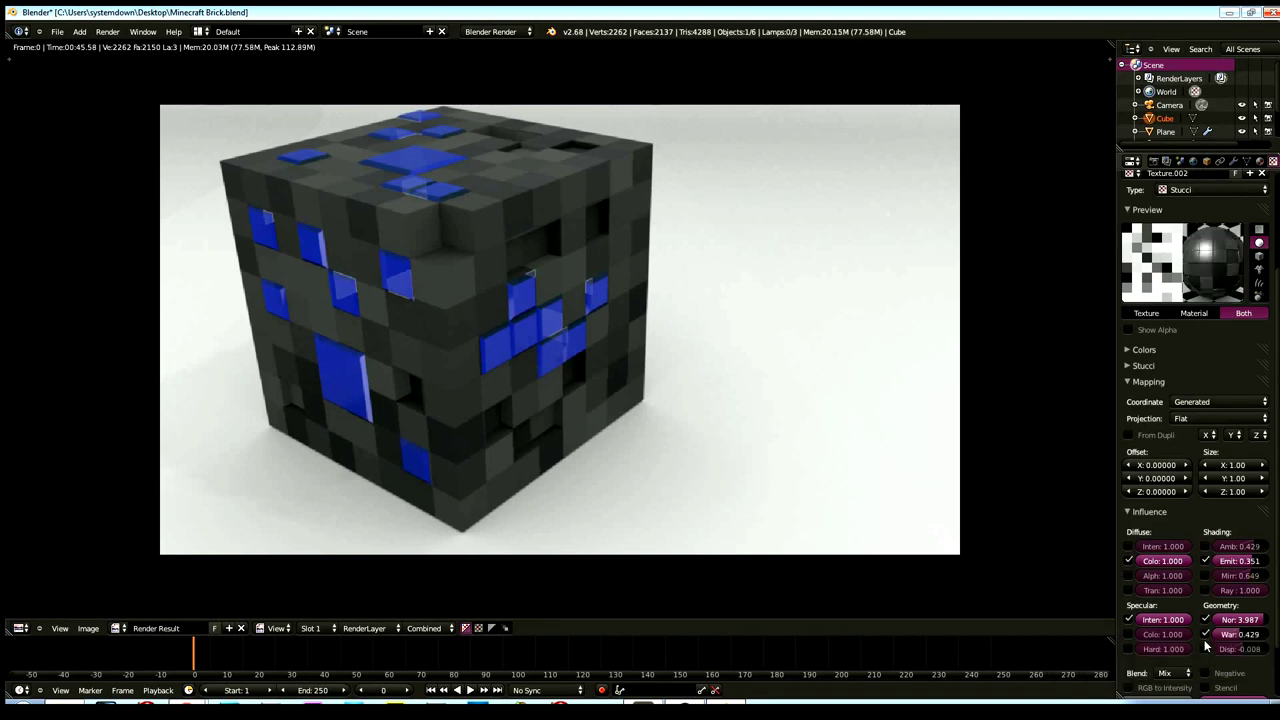
{"action": "left_click", "coordinate": [1129, 635]}
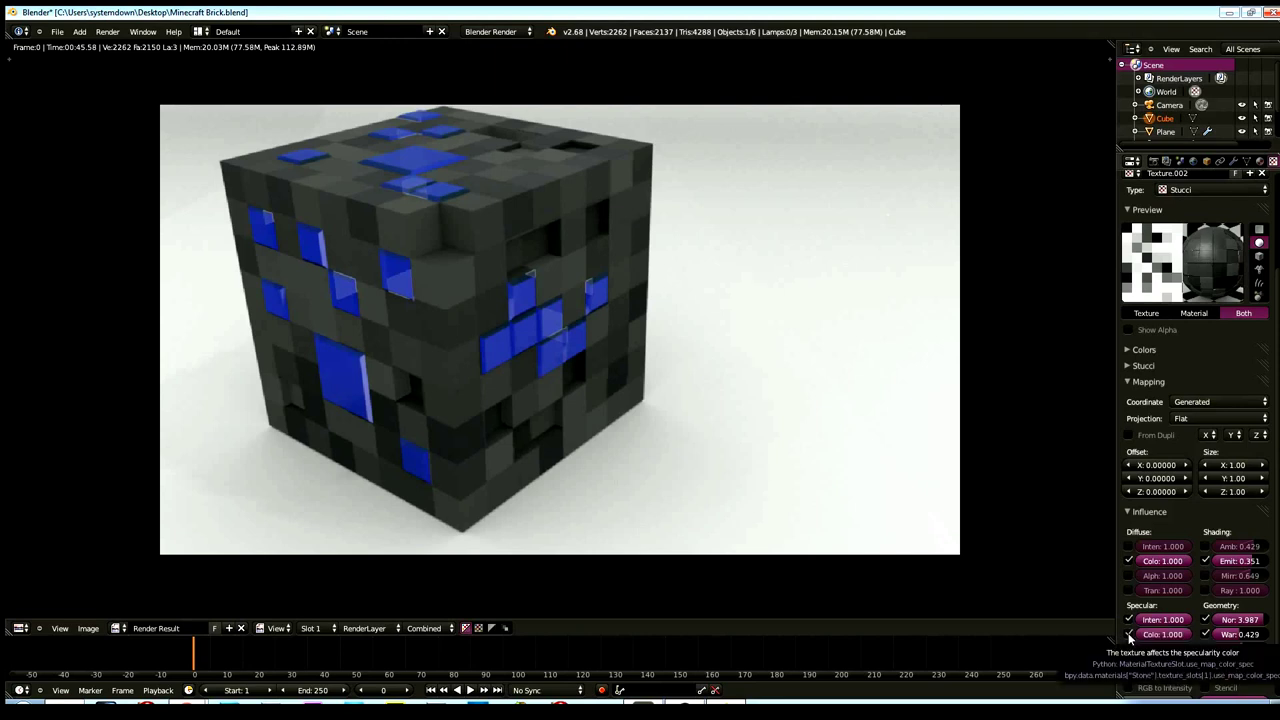
{"action": "left_click", "coordinate": [1129, 635]}
{"action": "left_click", "coordinate": [1129, 635]}
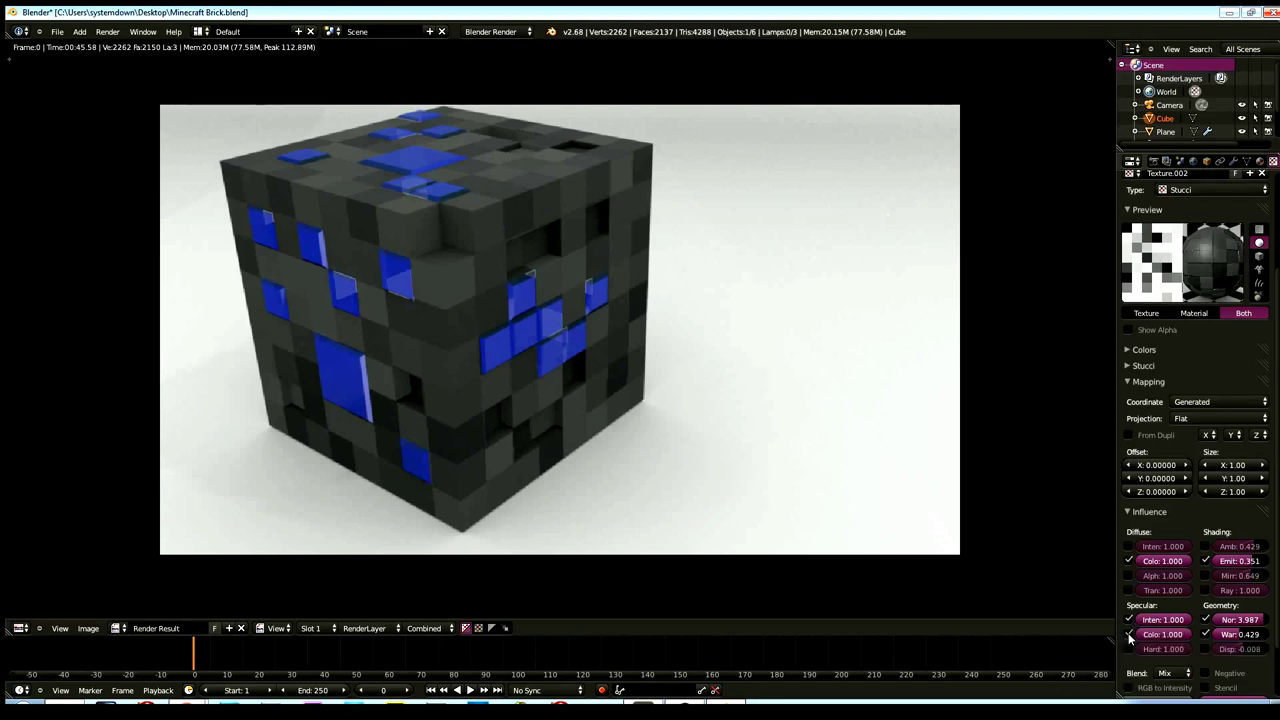
{"action": "left_click_drag", "start_coordinate": [1157, 636], "coordinate": [1159, 648]}
{"action": "left_click", "coordinate": [1141, 650]}
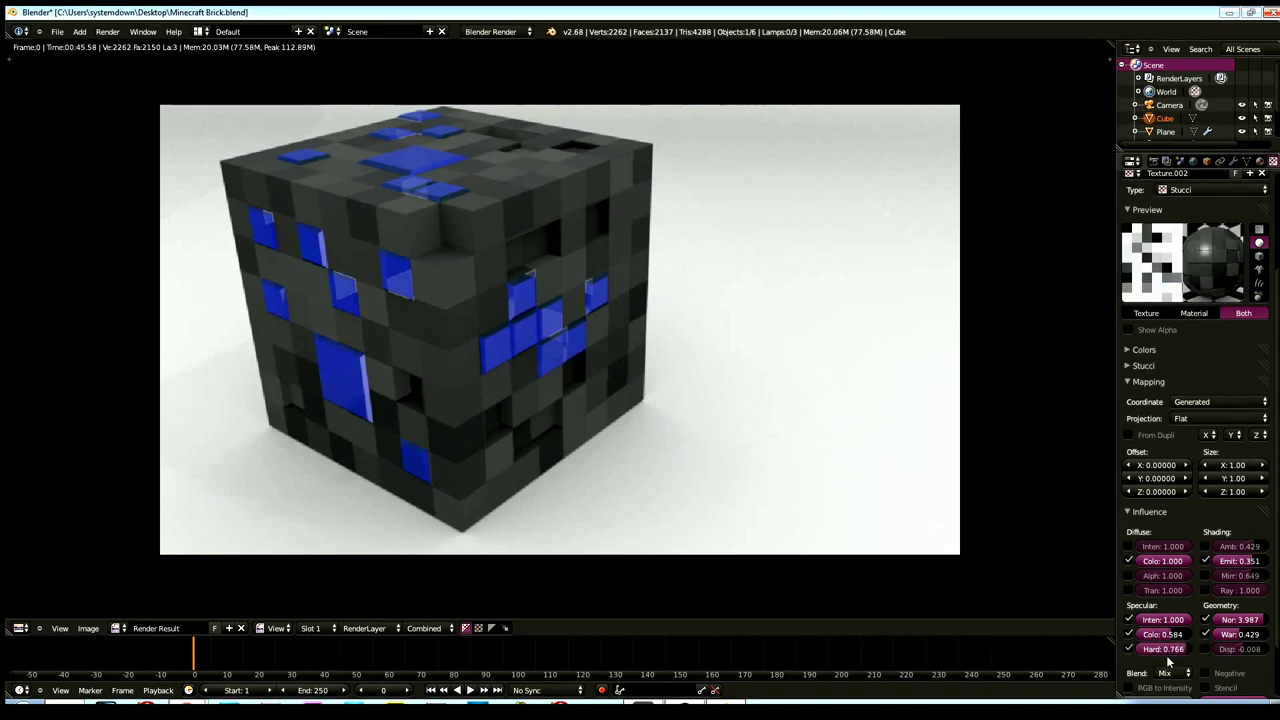
{"action": "left_click_drag", "start_coordinate": [1168, 650], "coordinate": [1172, 652]}
- Set the Stucci texture's blend mode to Multiply
{"action": "scroll", "coordinate": [1215, 637], "scroll_direction": "down", "scroll_amount": 3}
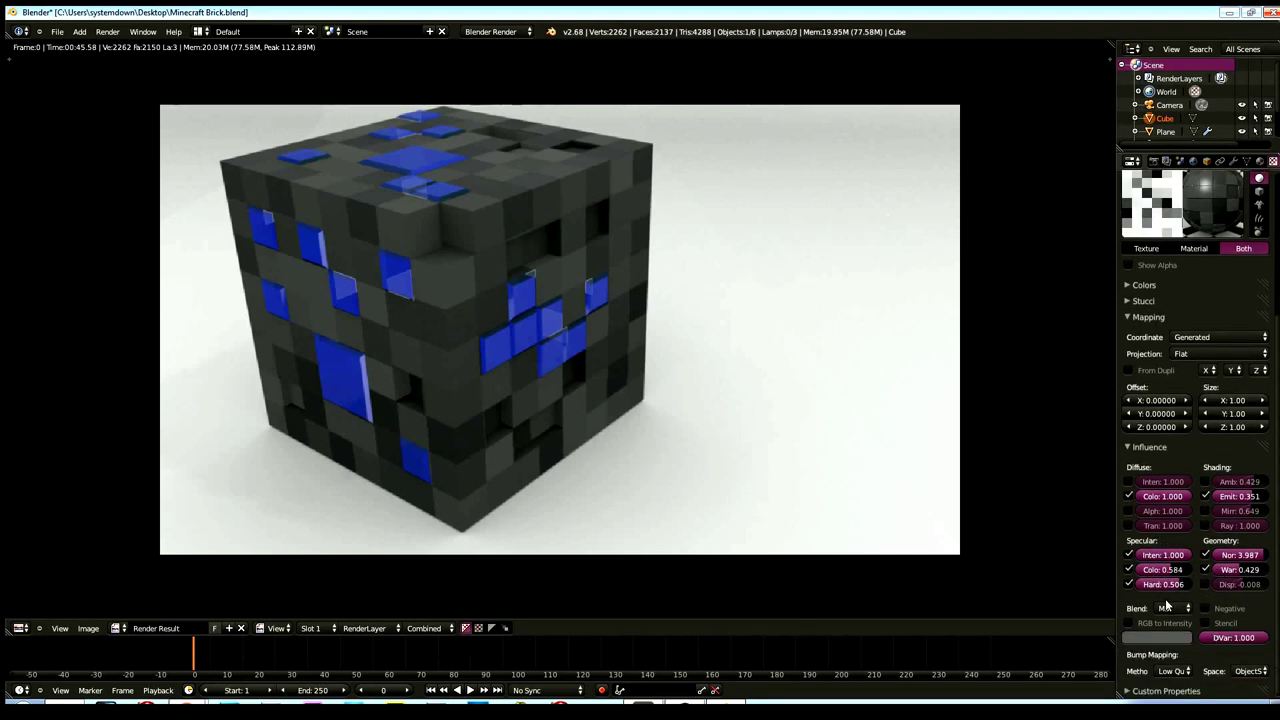
{"action": "left_click", "coordinate": [1172, 608]}
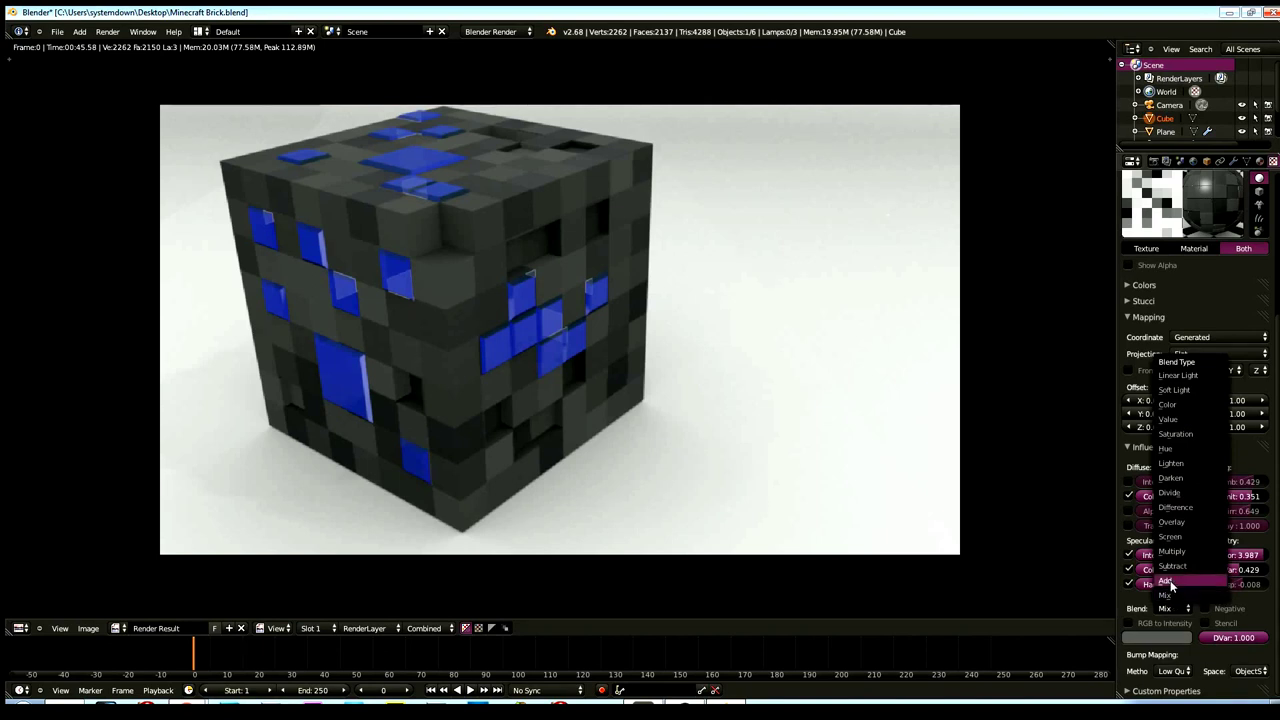
{"action": "left_click", "coordinate": [1170, 581]}
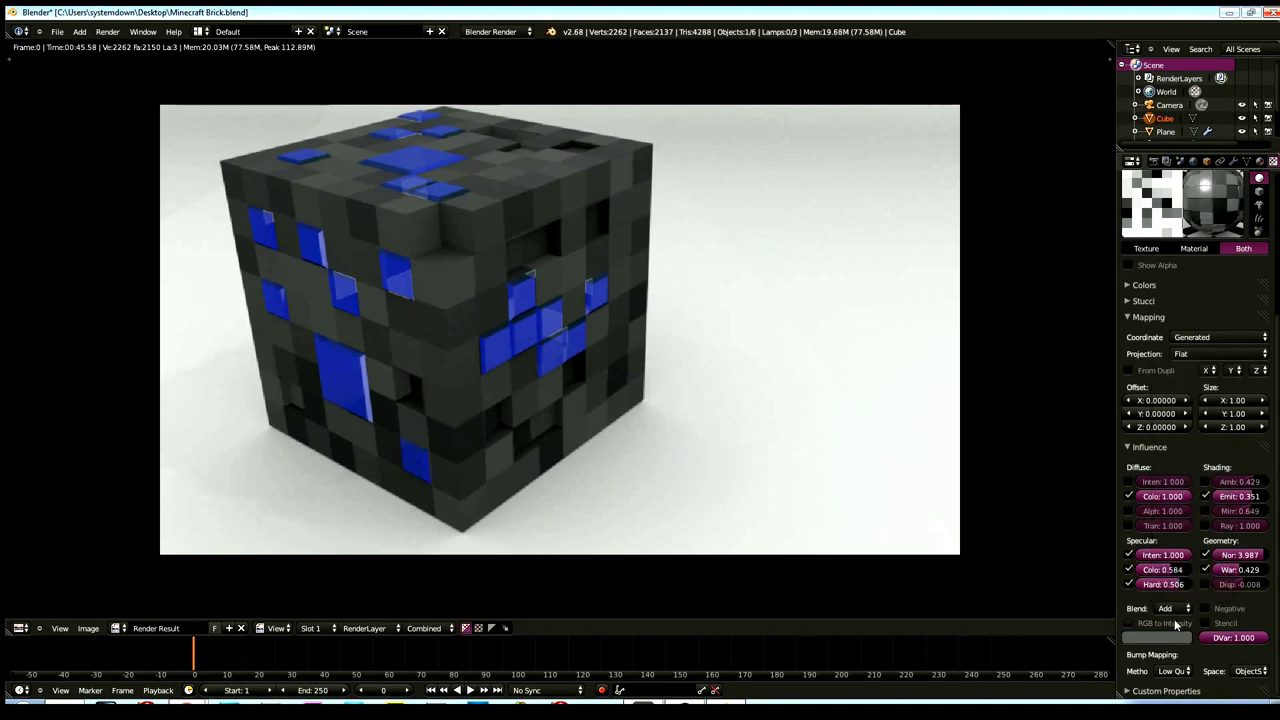
{"action": "left_click", "coordinate": [1170, 609]}
{"action": "left_click", "coordinate": [1178, 551]}
- Render the ore block with F12 and show the Render properties
{"action": "key", "text": "F12"}
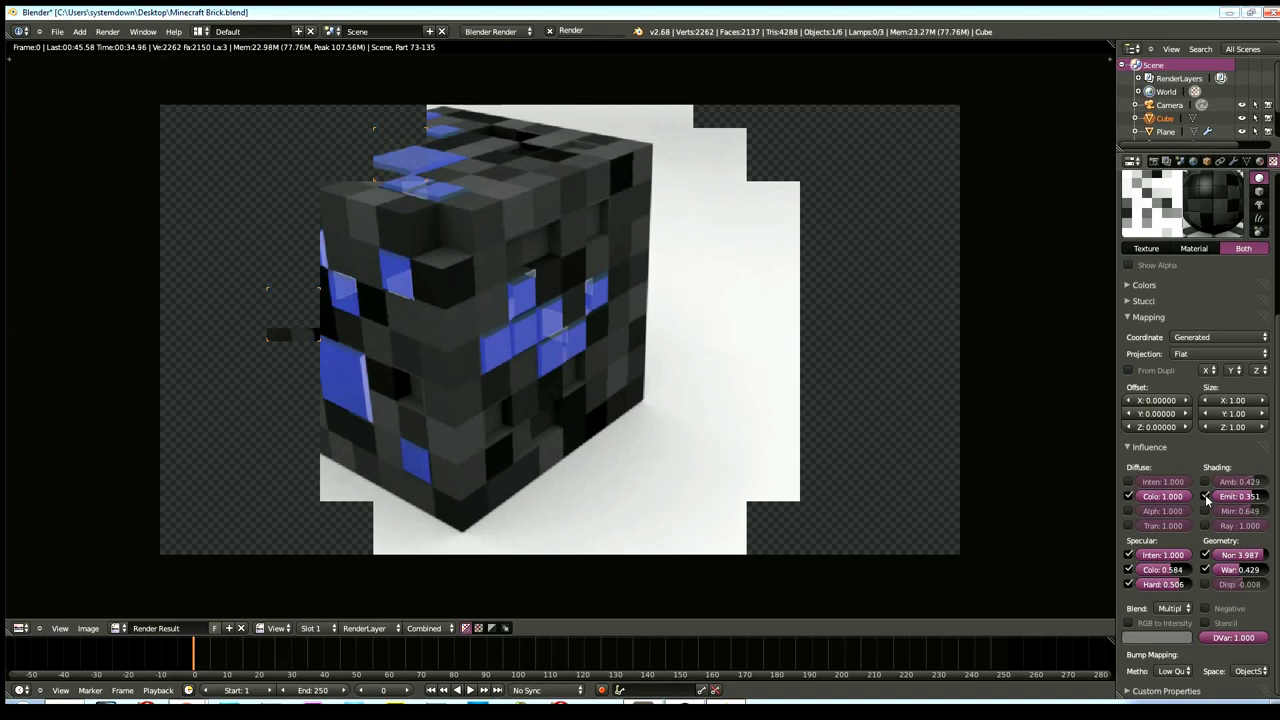
{"action": "left_click", "coordinate": [1153, 161]}
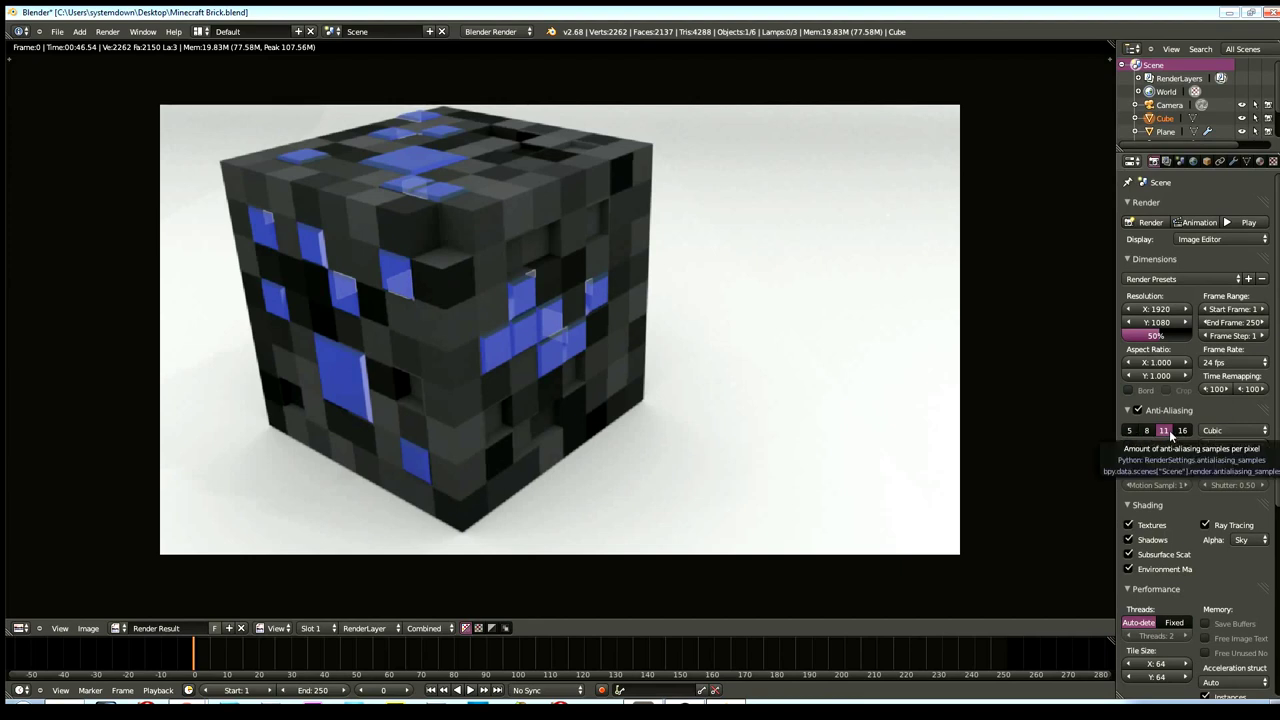
- Set the output colour depth to 16 bit
{"action": "left_click", "coordinate": [1236, 430]}
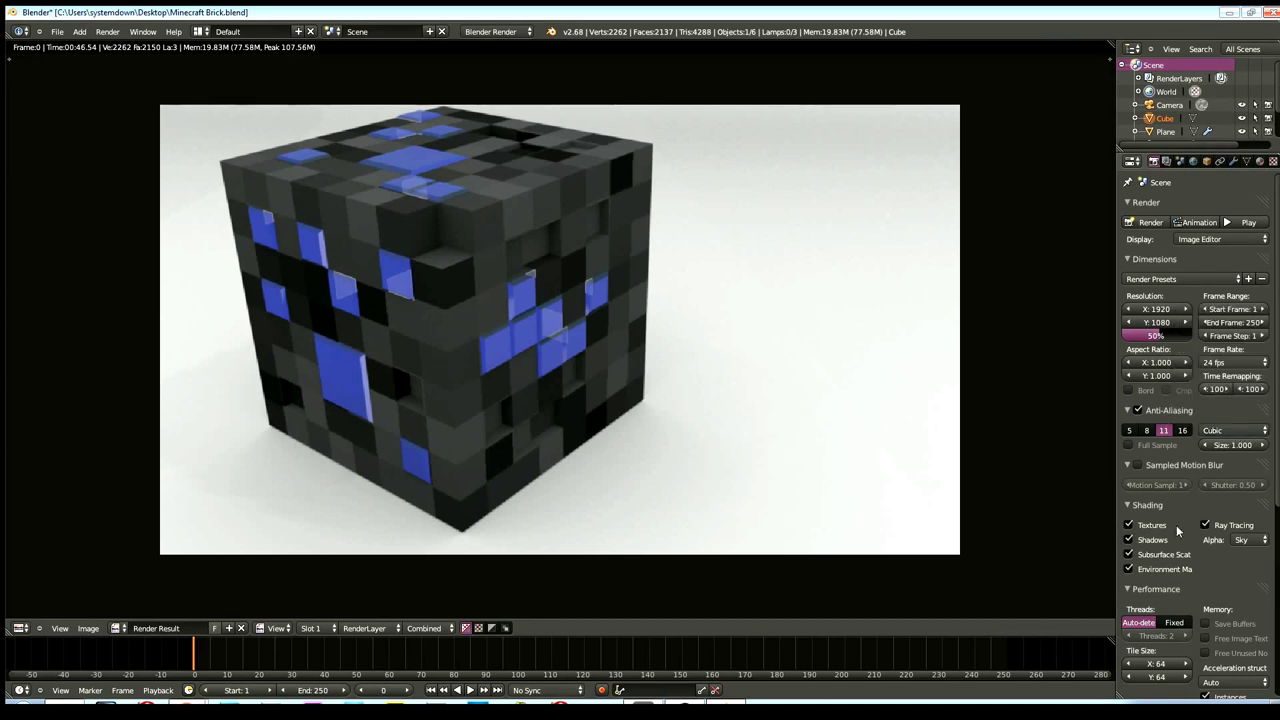
{"action": "scroll", "coordinate": [1175, 522], "scroll_direction": "down", "scroll_amount": 2}
{"action": "scroll", "coordinate": [1177, 527], "scroll_direction": "down", "scroll_amount": 4}
{"action": "scroll", "coordinate": [1178, 528], "scroll_direction": "down", "scroll_amount": 1}
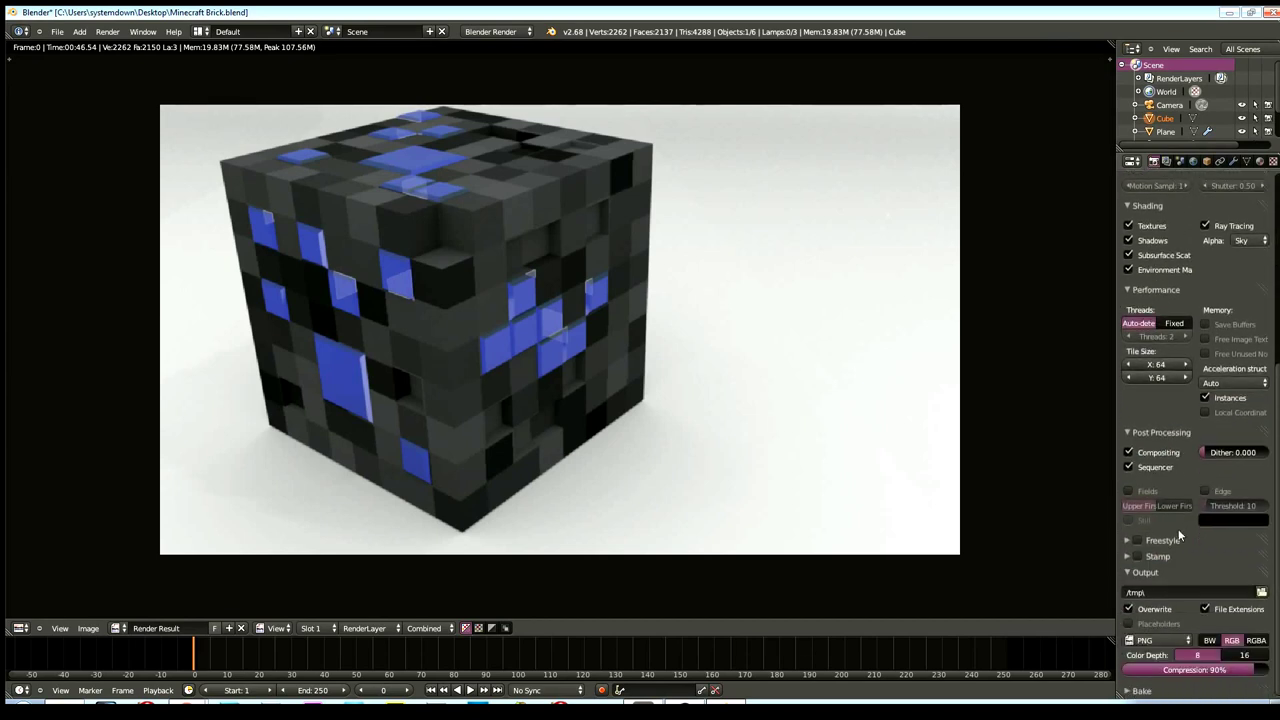
{"action": "left_click", "coordinate": [1244, 655]}
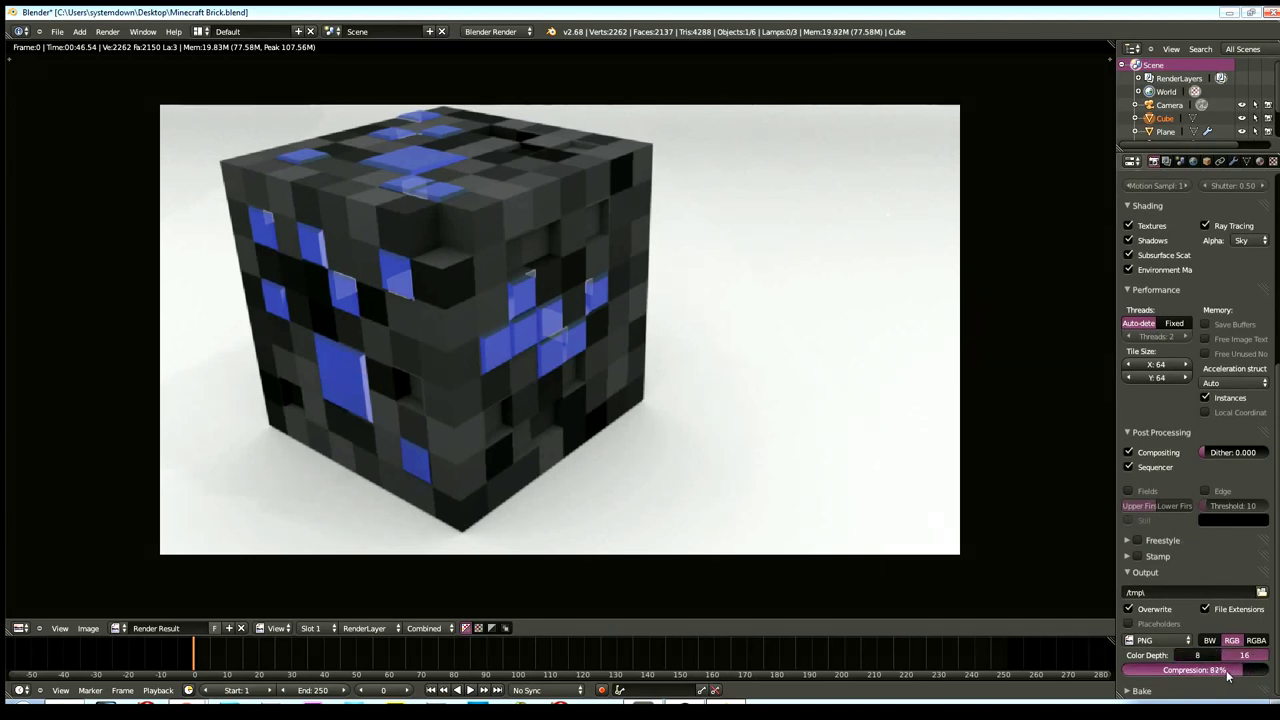
{"action": "scroll", "coordinate": [1215, 600], "scroll_direction": "up", "scroll_amount": 1}
{"action": "scroll", "coordinate": [1186, 532], "scroll_direction": "up", "scroll_amount": 6}
{"action": "scroll", "coordinate": [1184, 526], "scroll_direction": "up", "scroll_amount": 1}
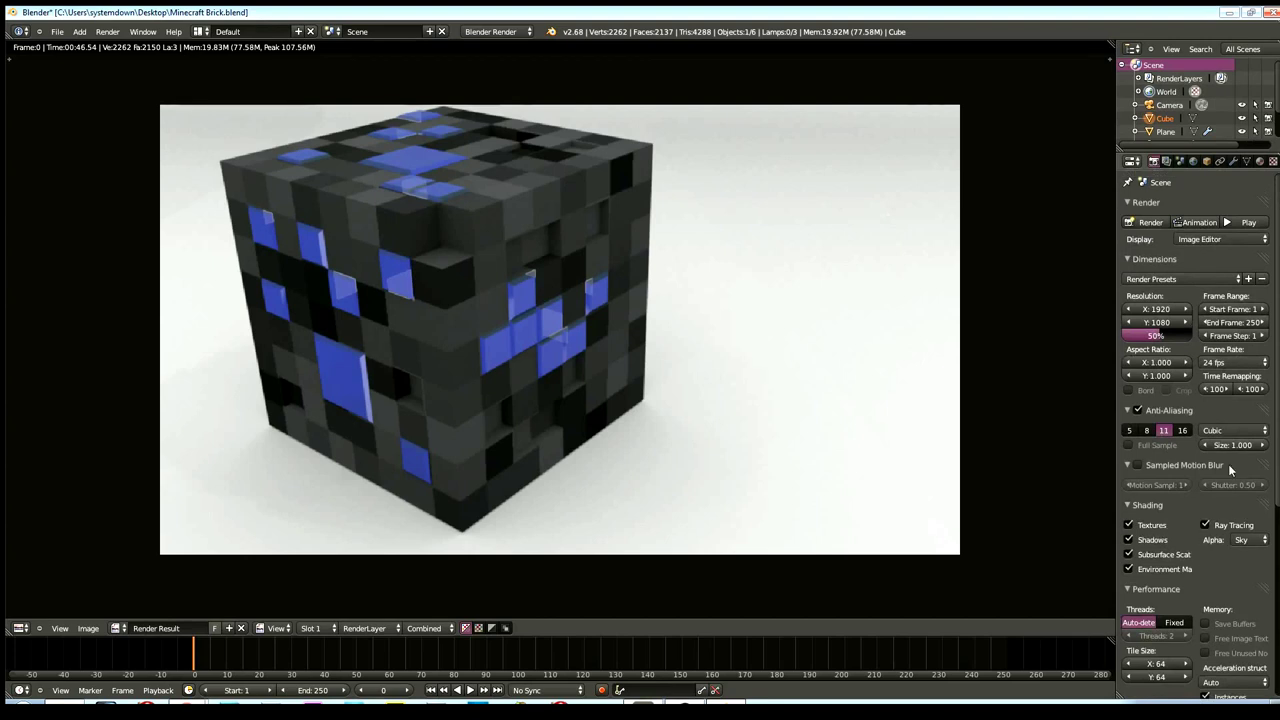
- Apply the HDTV 1080p render preset: 1920 x 1080 at 100%, 24 fps
{"action": "left_click", "coordinate": [1172, 278]}
{"action": "left_click", "coordinate": [1192, 281]}
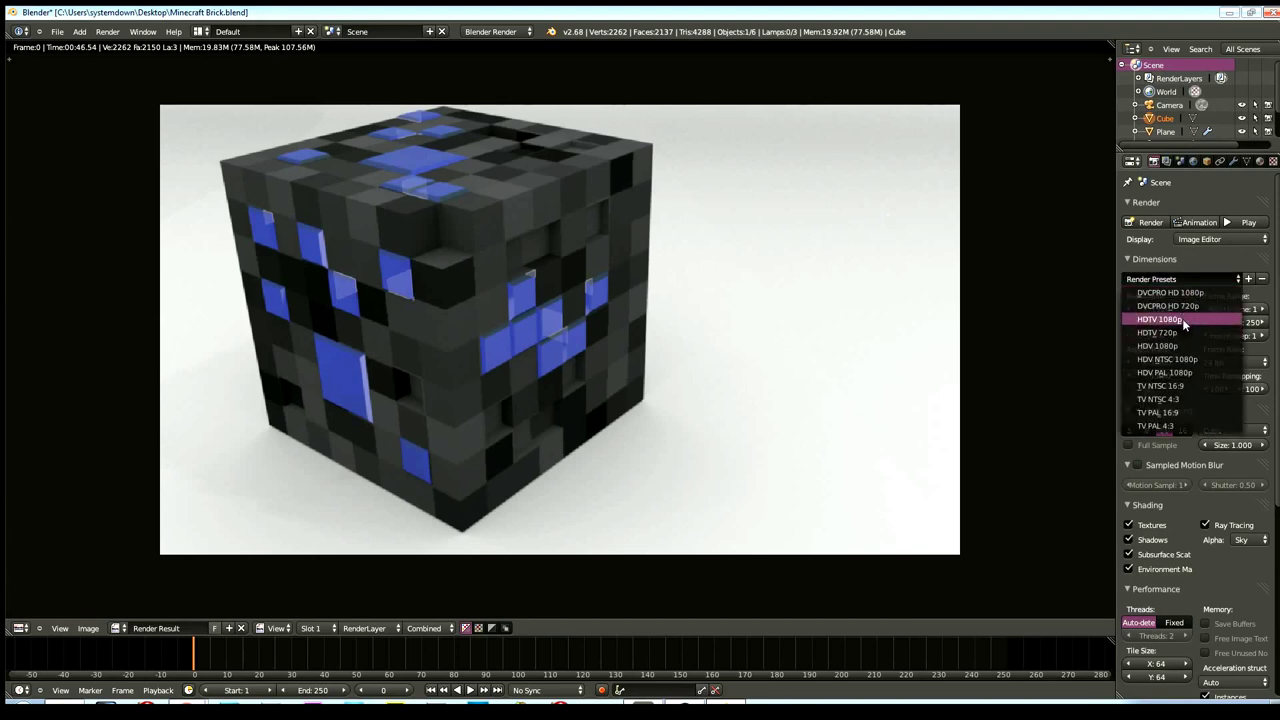
{"action": "left_click", "coordinate": [1182, 318]}
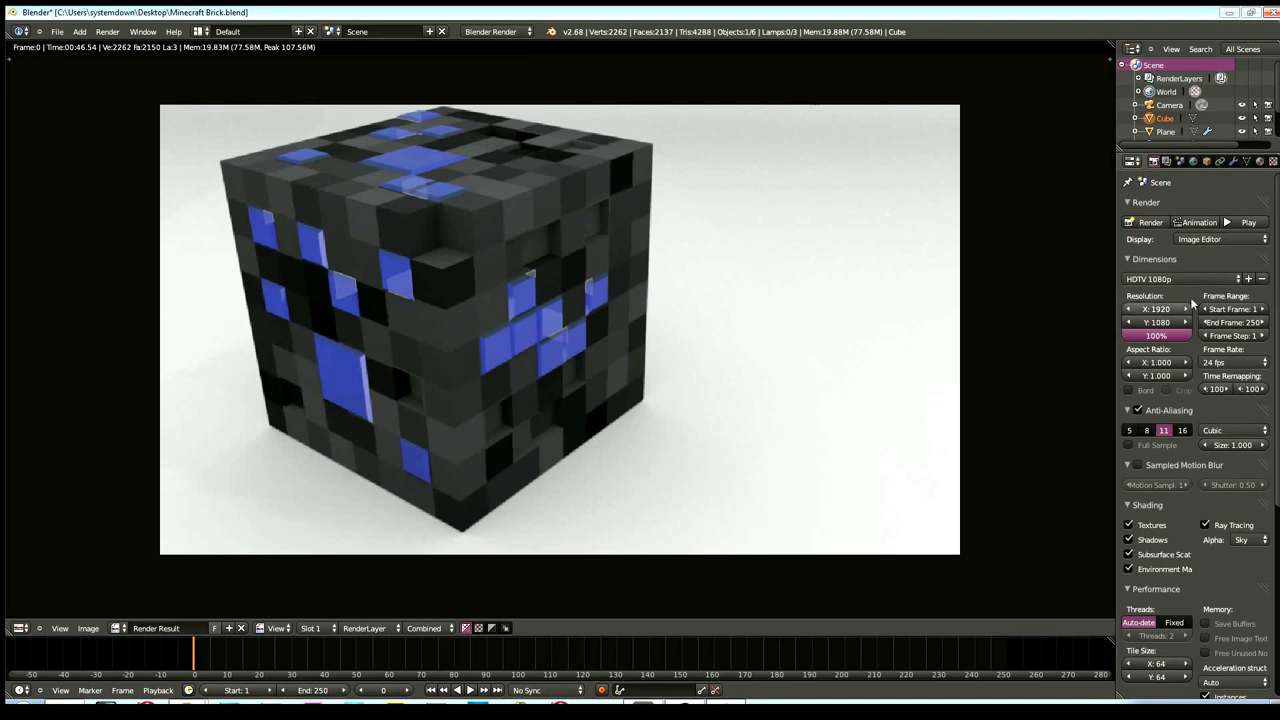
{"action": "left_click", "coordinate": [1191, 242]}
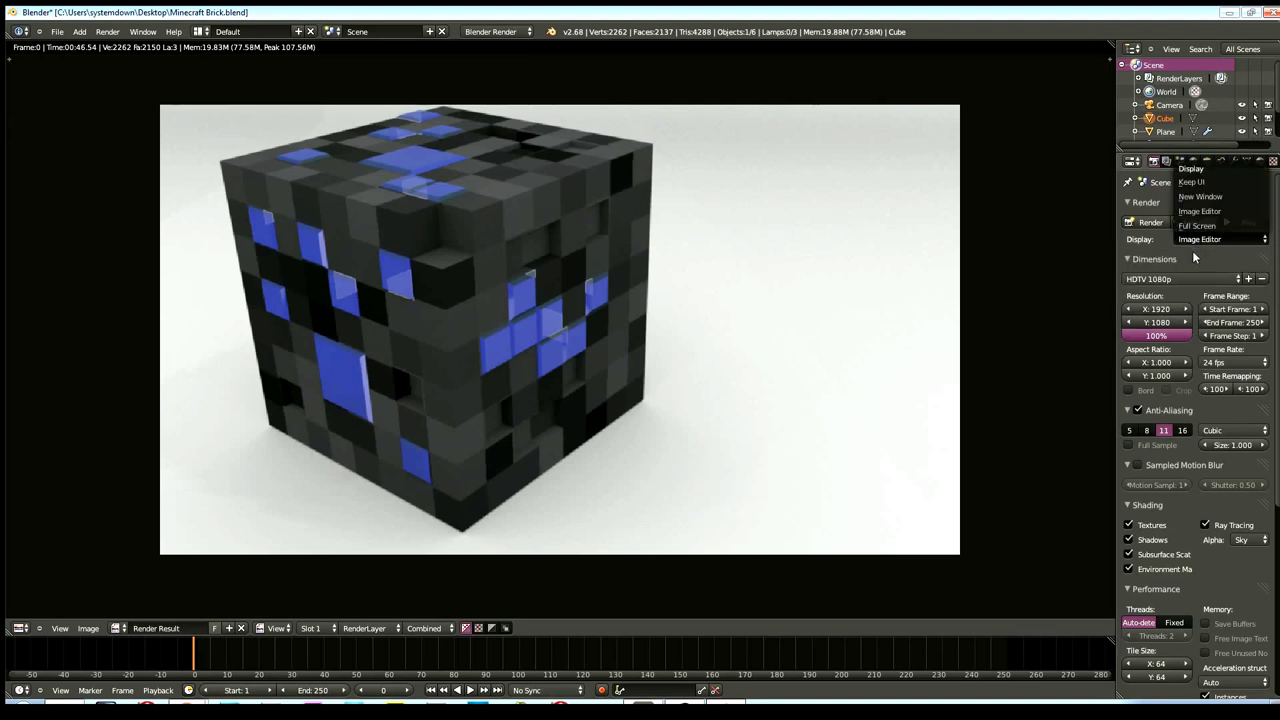
{"action": "left_click", "coordinate": [1193, 257]}
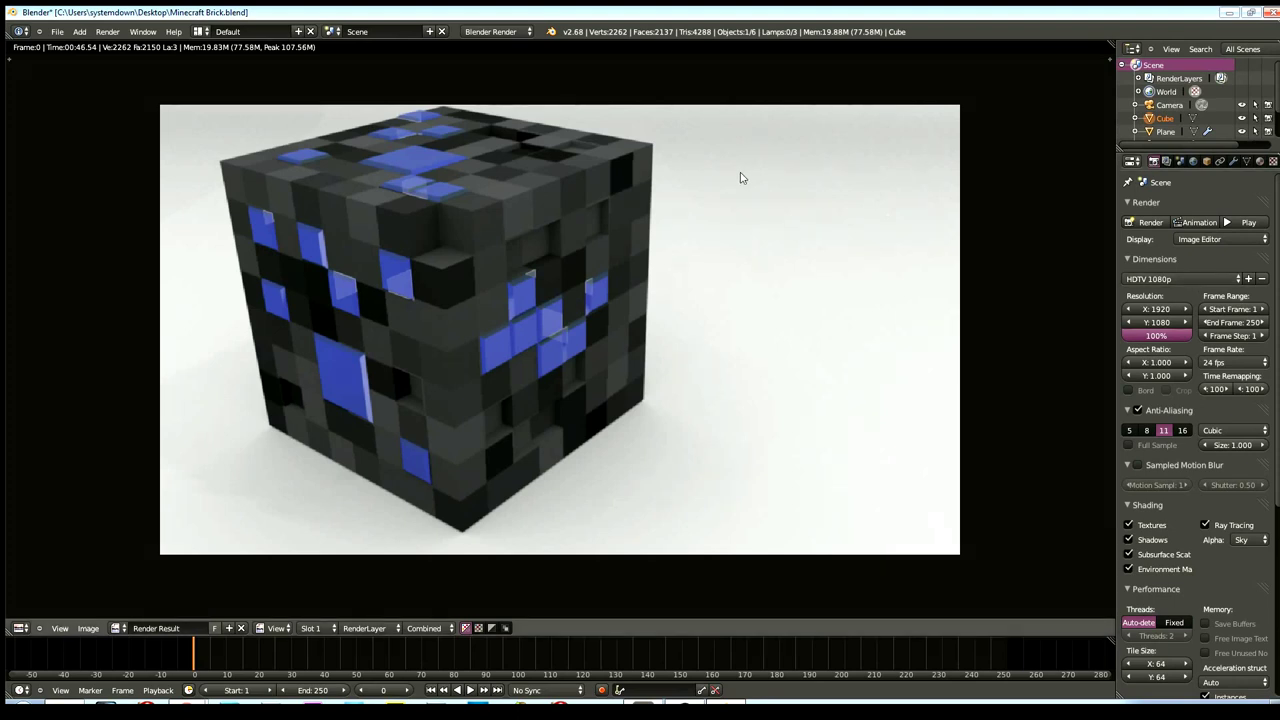
- Drag the resolution scale down to 52% of 1920 x 1080 and start a test render
{"action": "key", "text": "F12"}
{"action": "mouse_move", "coordinate": [1158, 335]}
{"action": "left_mouse_down"}
{"action": "mouse_move", "coordinate": [1102, 347]}
{"action": "mouse_move", "coordinate": [1110, 340]}
{"action": "left_mouse_up"}
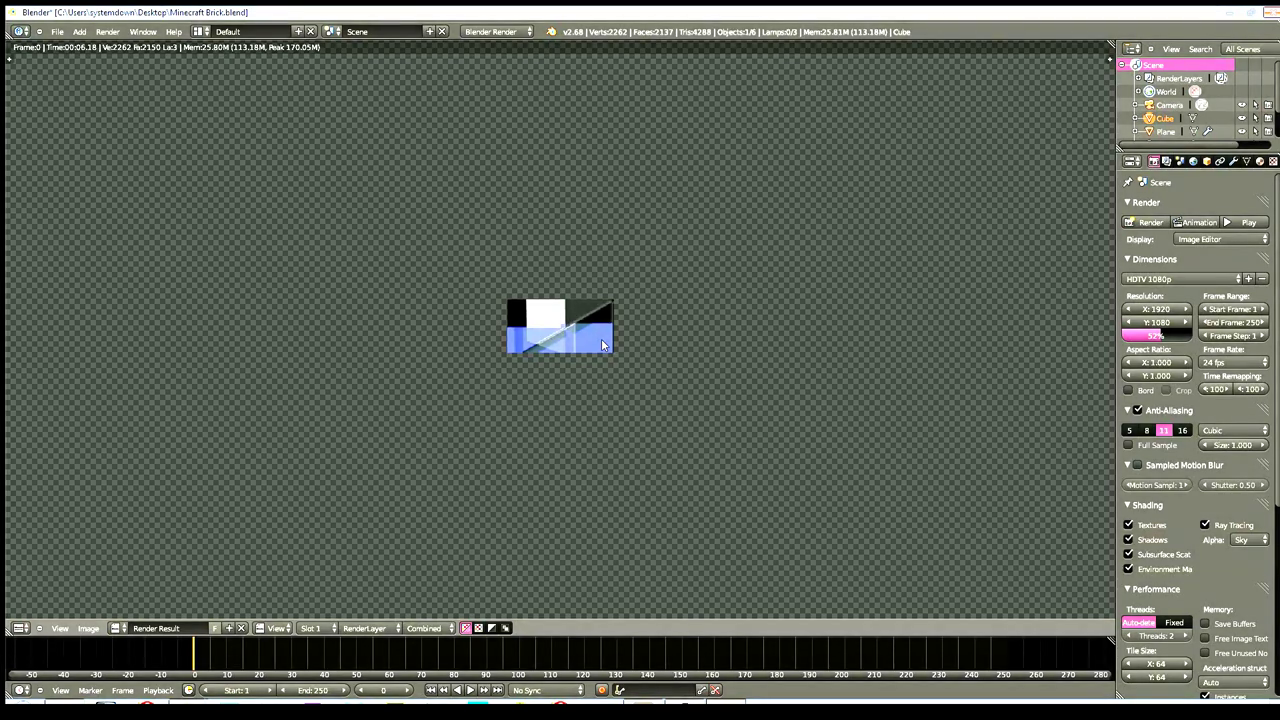
{"action": "key", "text": "F12"}
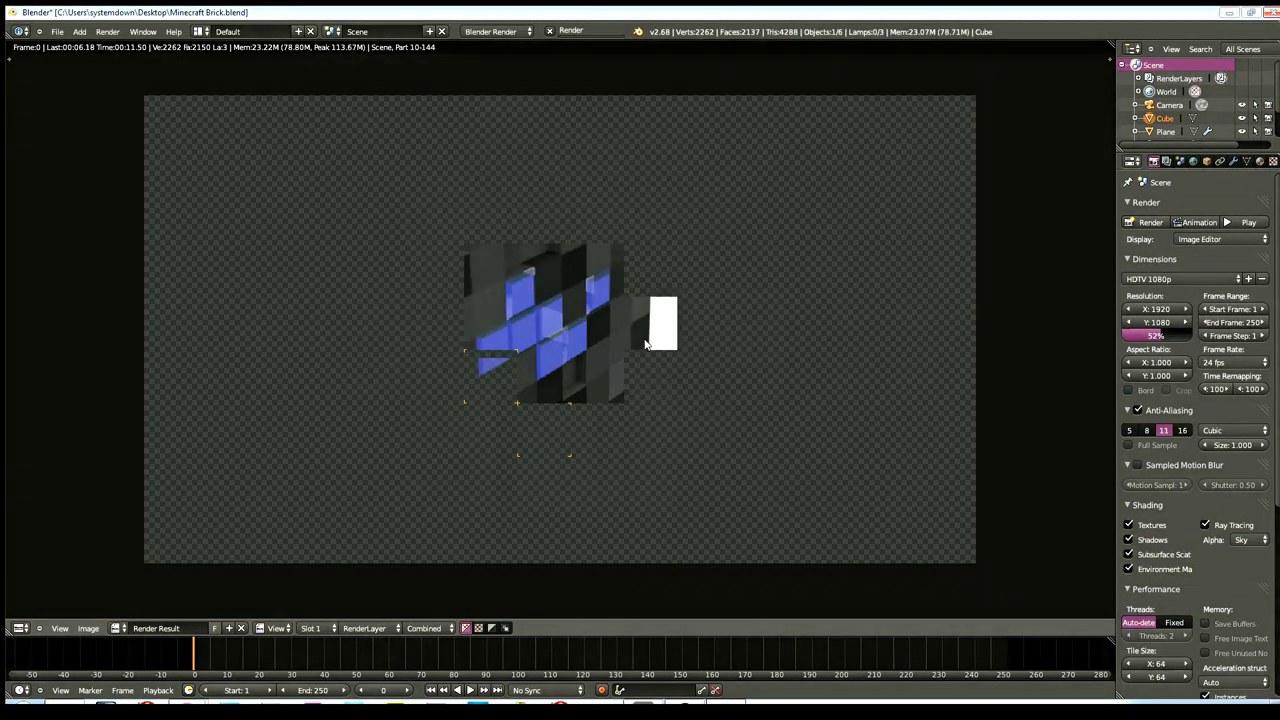
- Back in the 3D view, delete the upper-left spot lamp Spot.002
{"action": "key", "text": "Escape"}
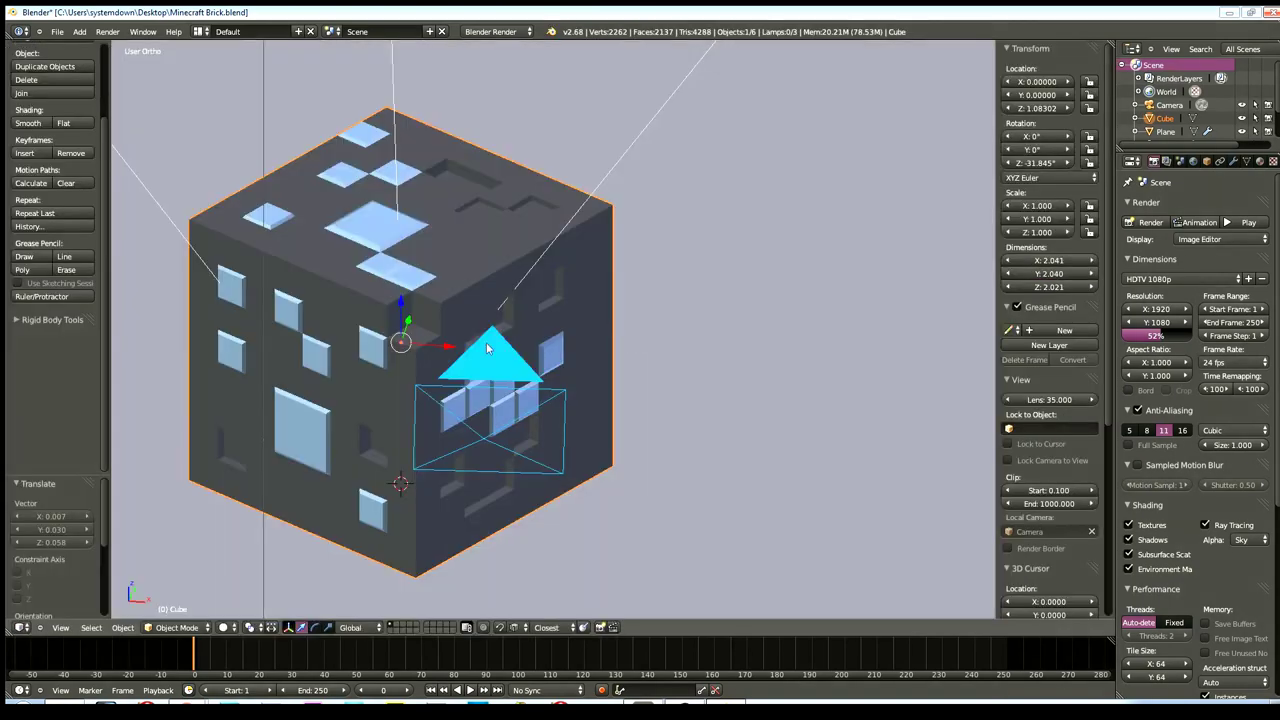
{"action": "scroll", "coordinate": [488, 368], "scroll_direction": "down", "scroll_amount": 5}
{"action": "scroll", "coordinate": [514, 366], "scroll_direction": "down", "scroll_amount": 2}
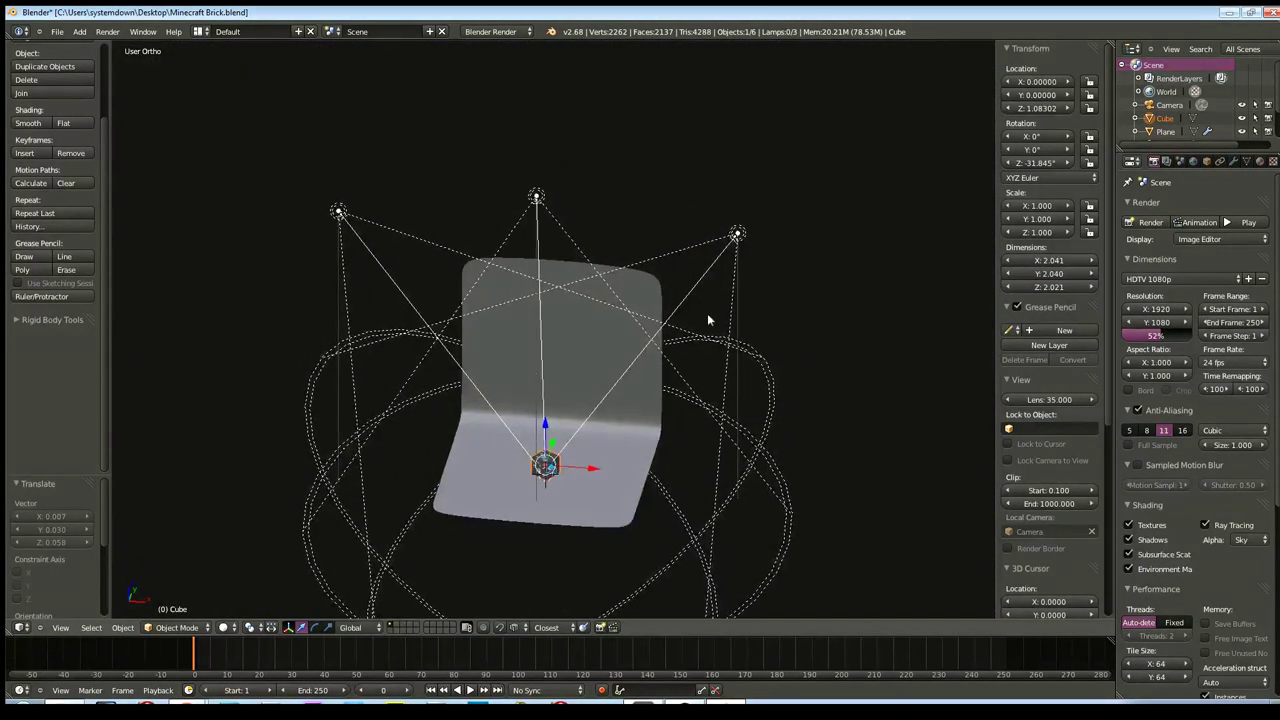
{"action": "left_click", "coordinate": [741, 241]}
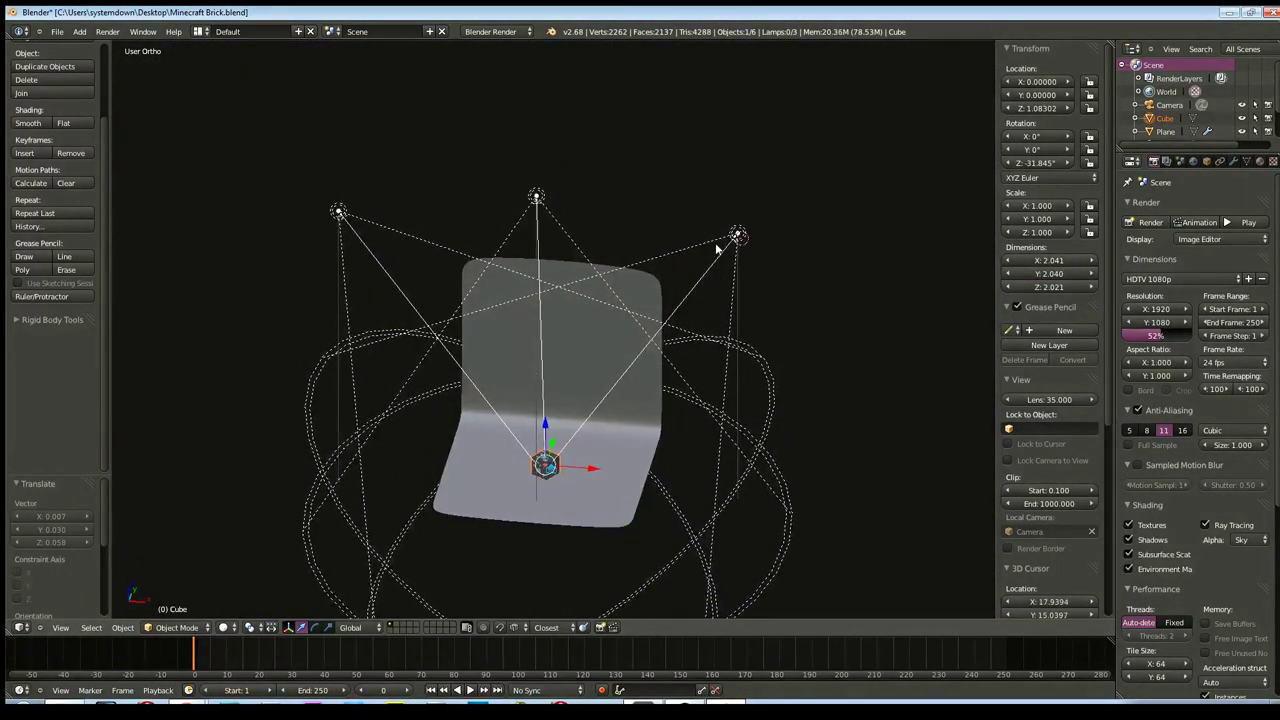
{"action": "right_click", "coordinate": [328, 215]}
{"action": "key", "text": "x"}
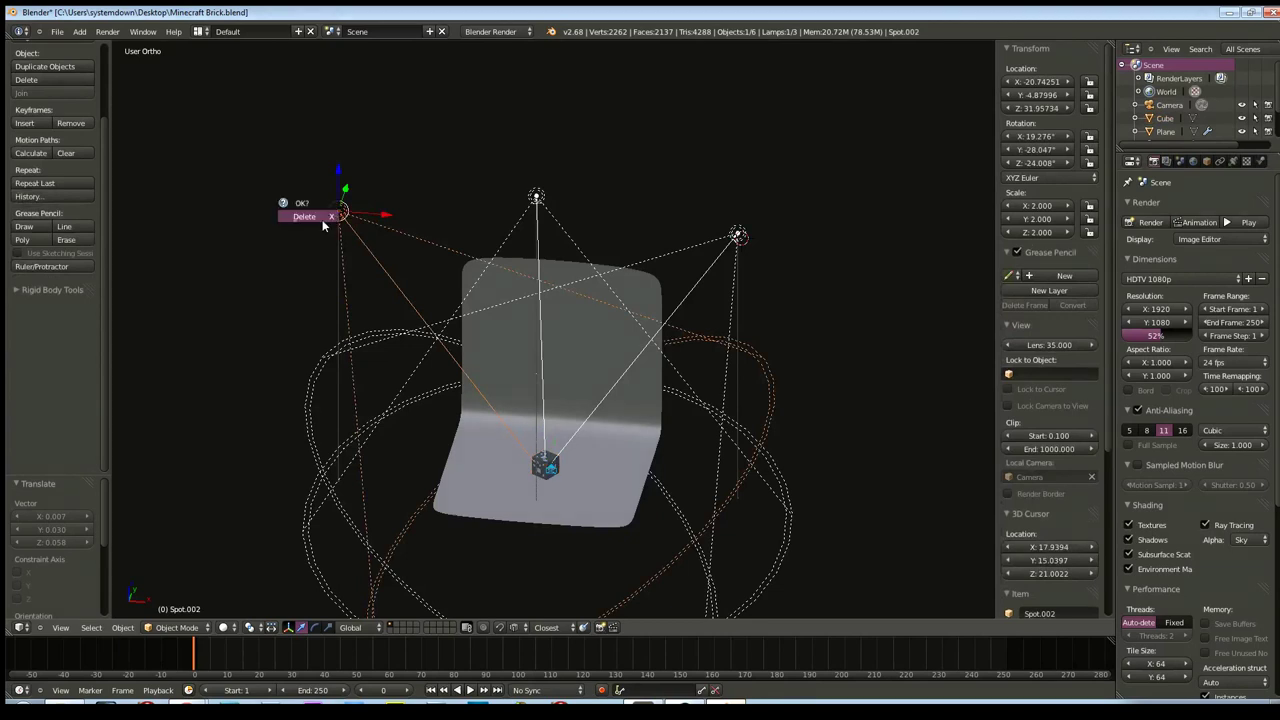
{"action": "left_click", "coordinate": [316, 224]}
- Move the top spot lamp about 5 units along X
{"action": "right_click", "coordinate": [737, 236]}
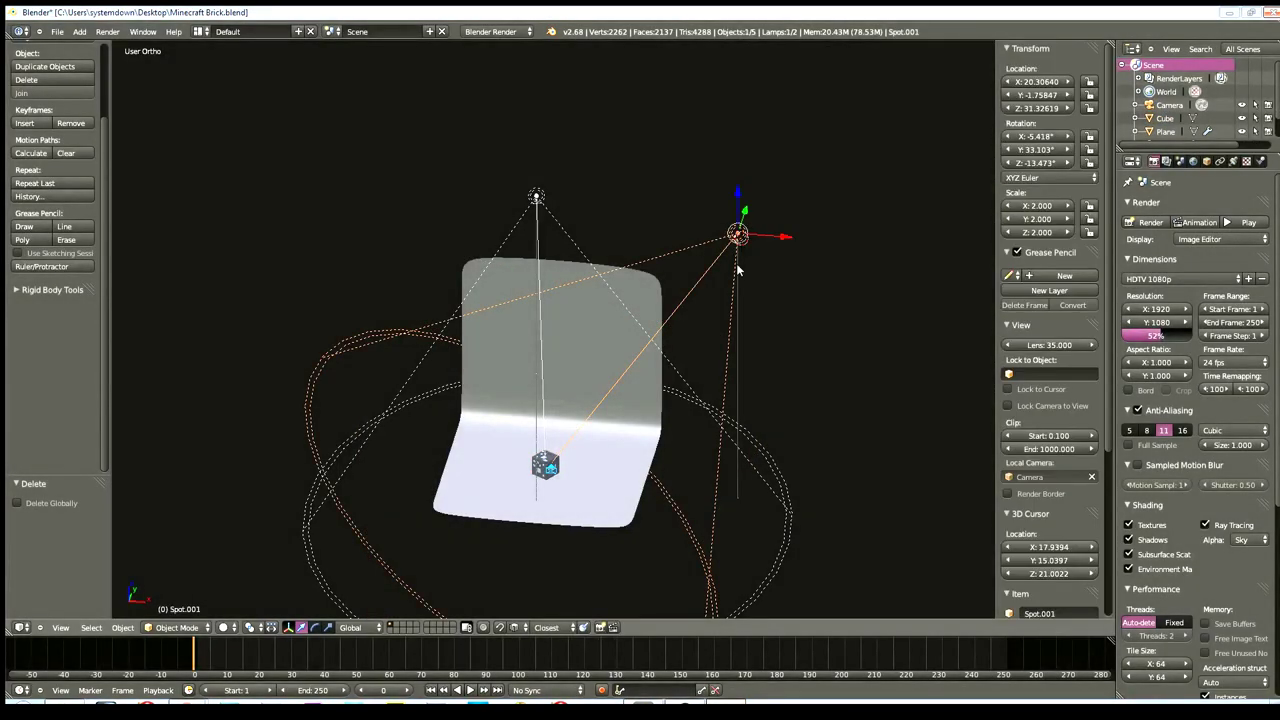
{"action": "right_click", "coordinate": [537, 197]}
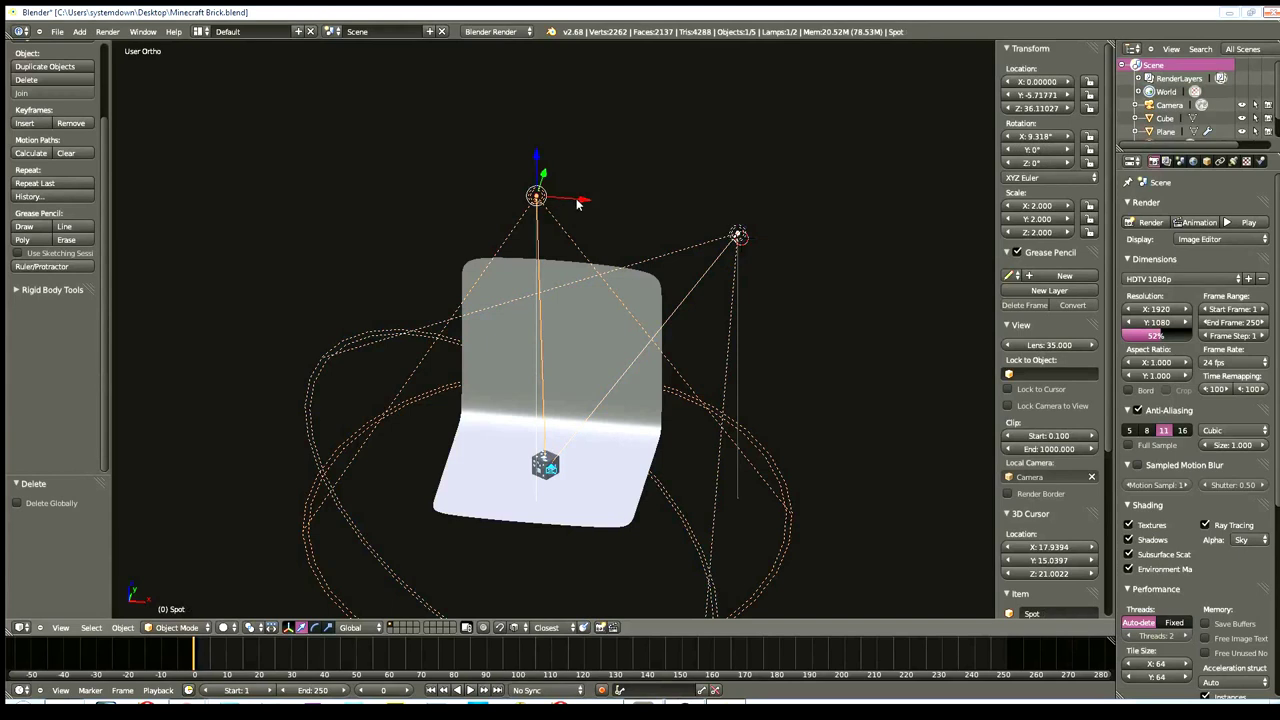
{"action": "left_click_drag", "start_coordinate": [578, 200], "coordinate": [626, 203]}
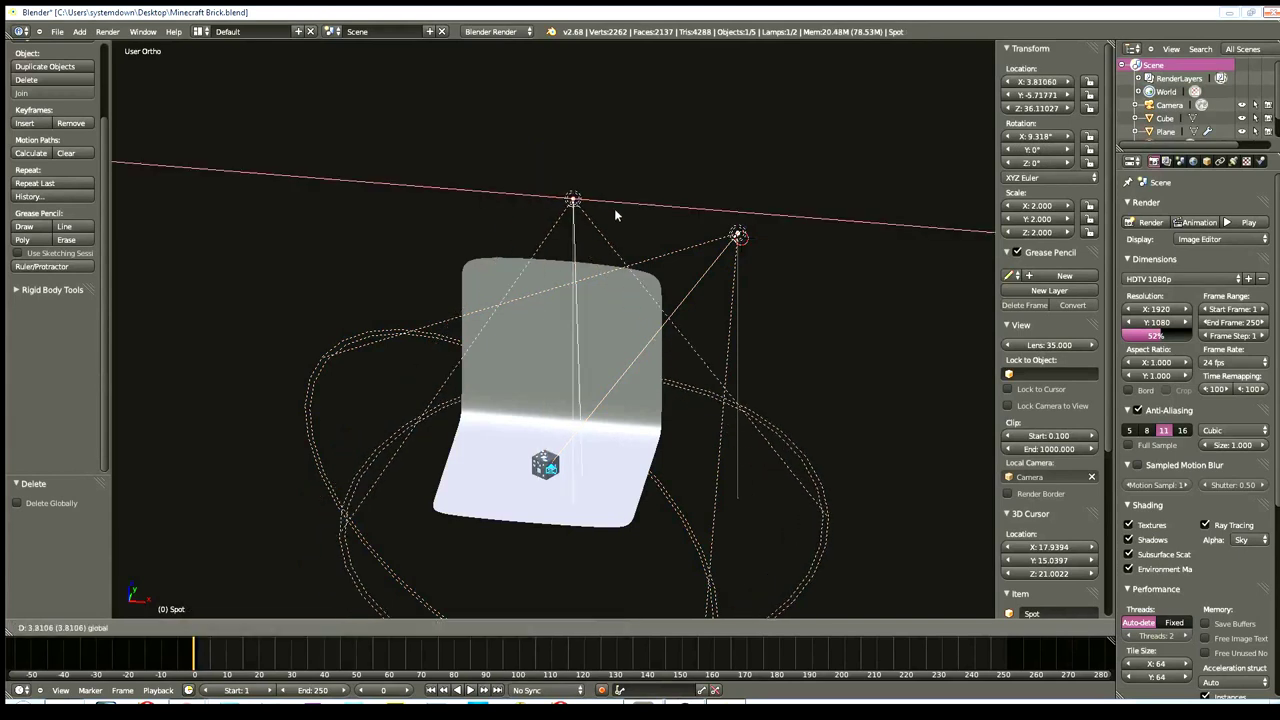
- Tilt the right-hand spot lamp Spot.001 slightly in front view, then render with F12
{"action": "right_click", "coordinate": [737, 236]}
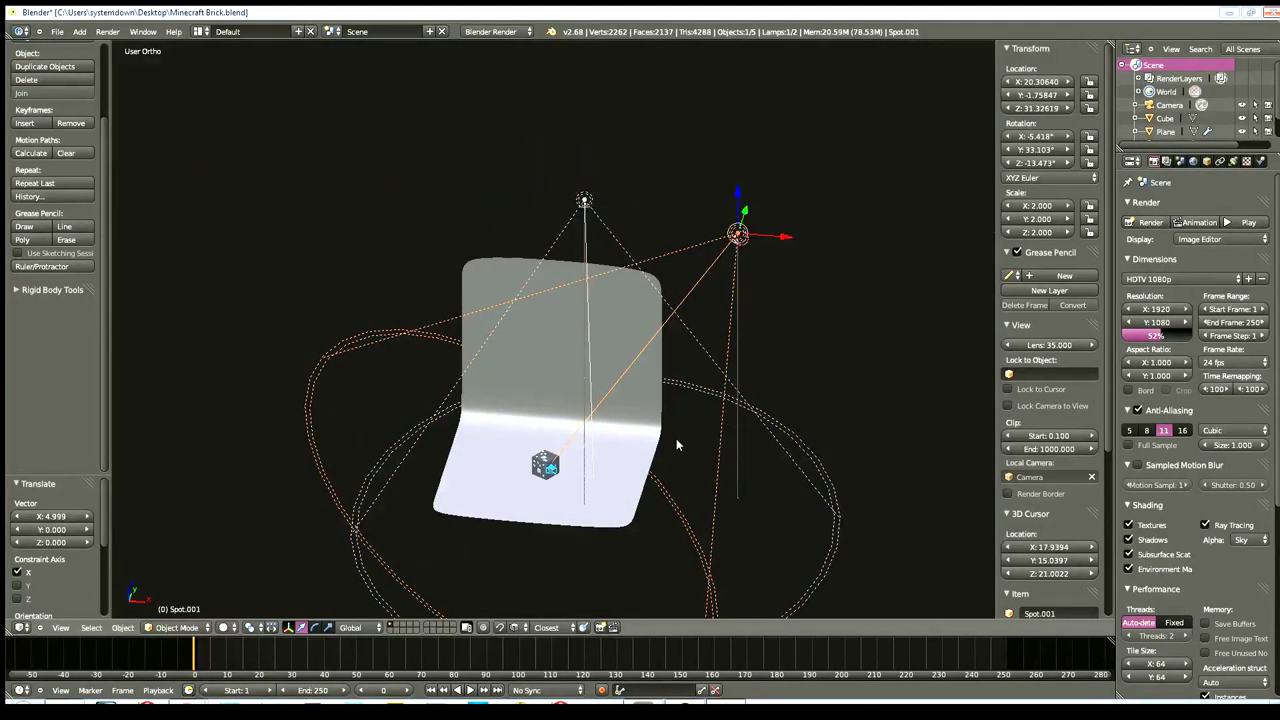
{"action": "key", "text": "KP_1"}
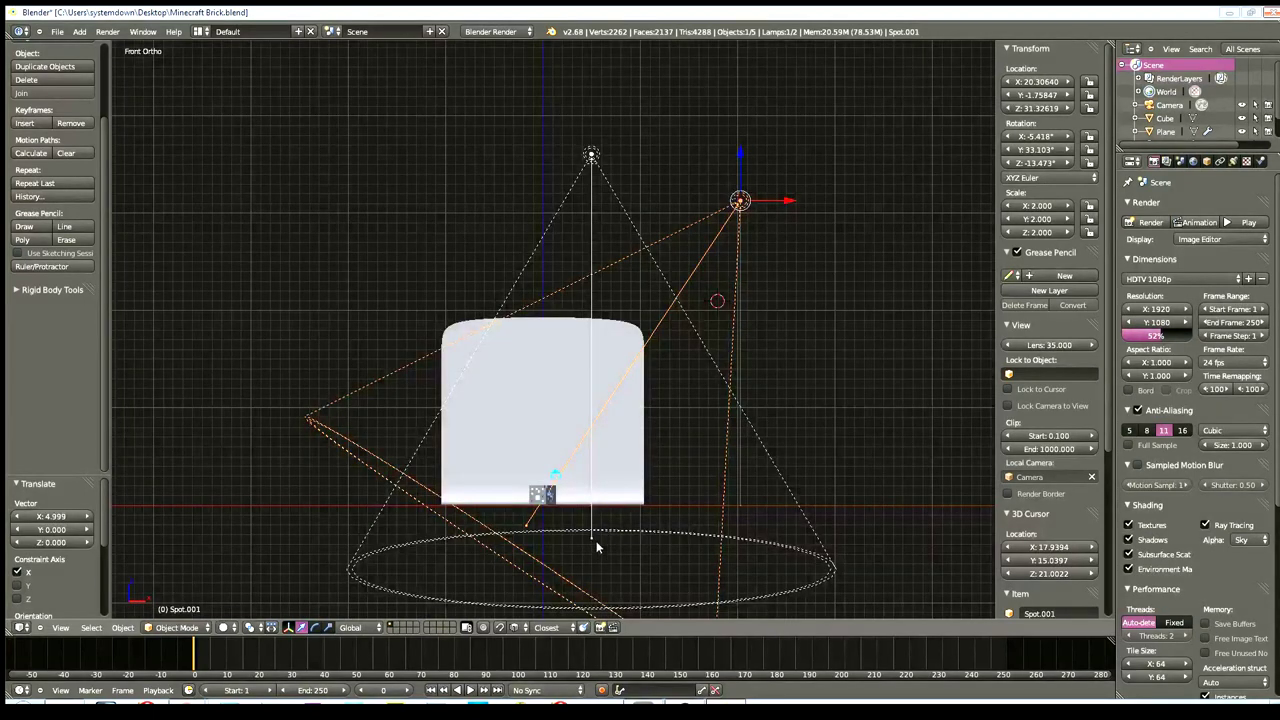
{"action": "key", "text": "r"}
{"action": "left_click", "coordinate": [614, 563]}
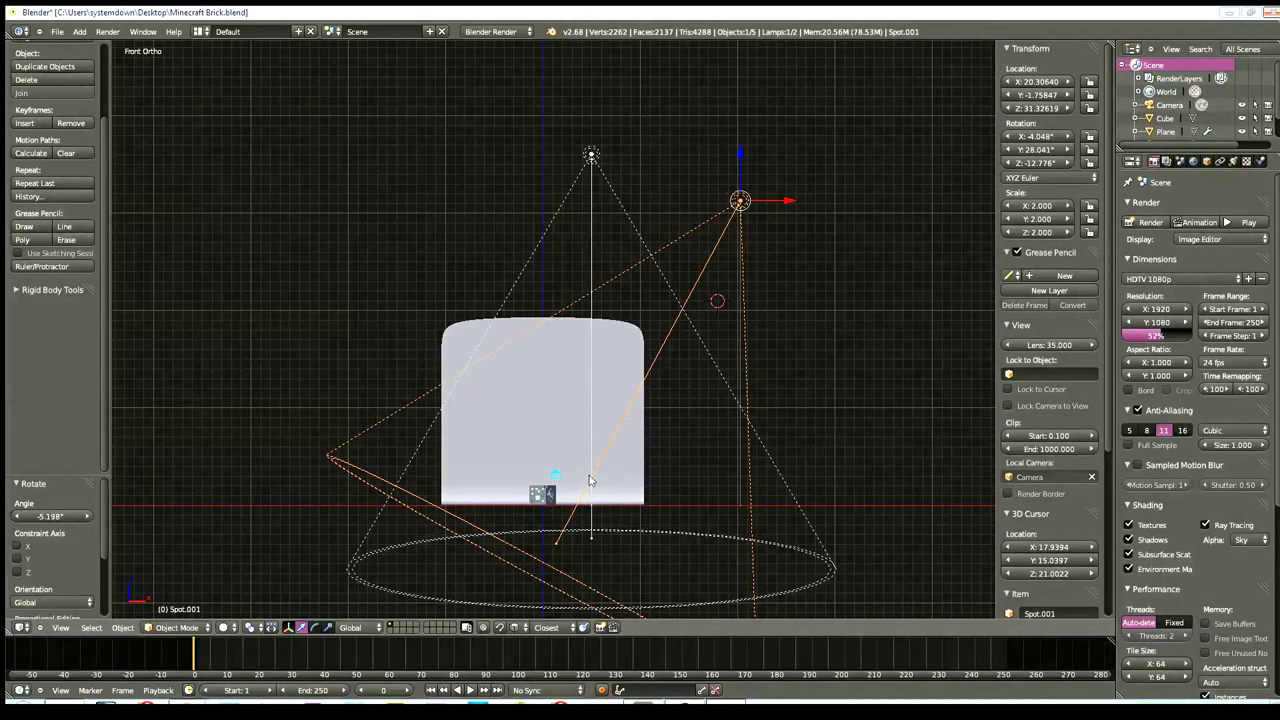
{"action": "key", "text": "F12"}
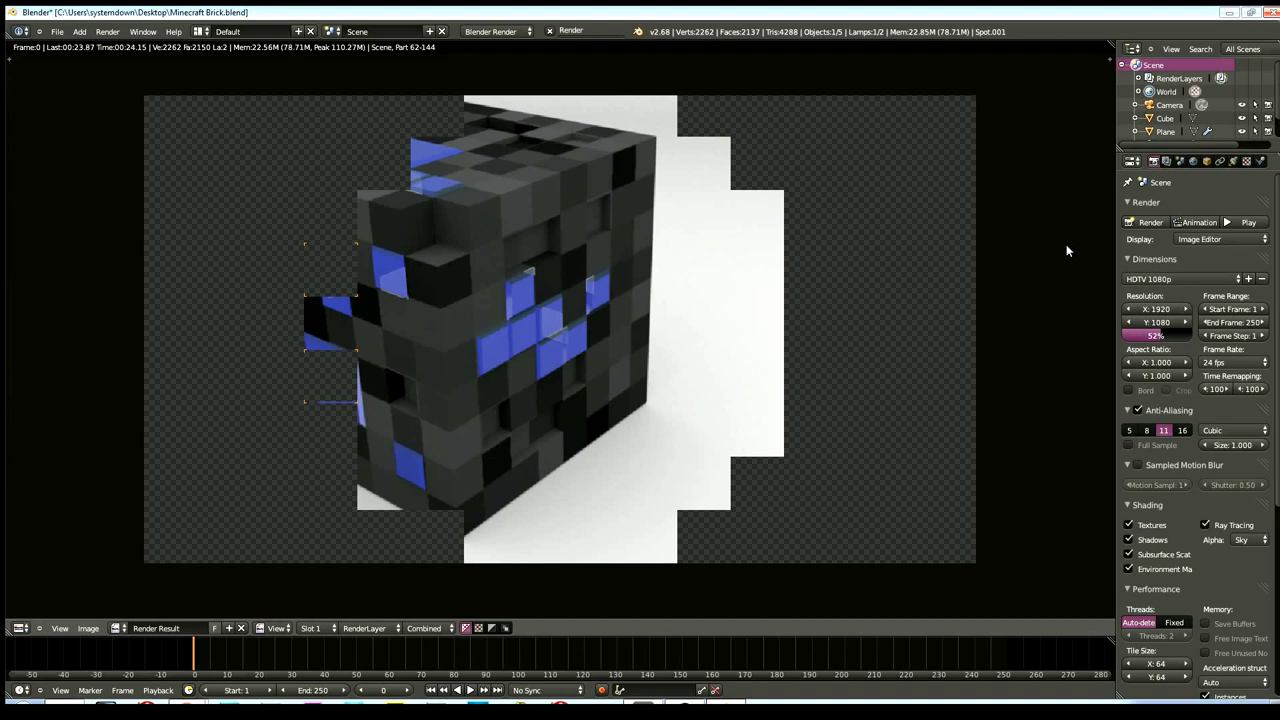
- Uncheck World Ambient Occlusion, re-render with F12, then Esc back to the viewport
{"action": "left_click", "coordinate": [1192, 161]}
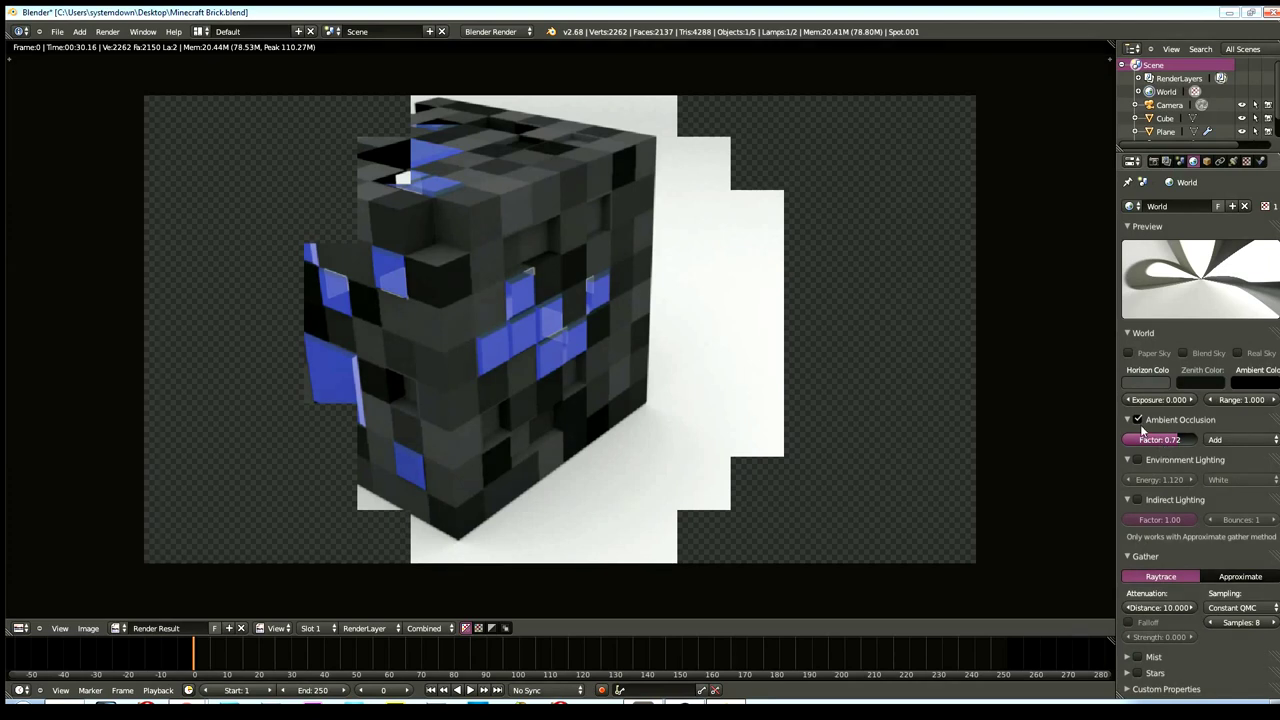
{"action": "left_click", "coordinate": [1138, 420]}
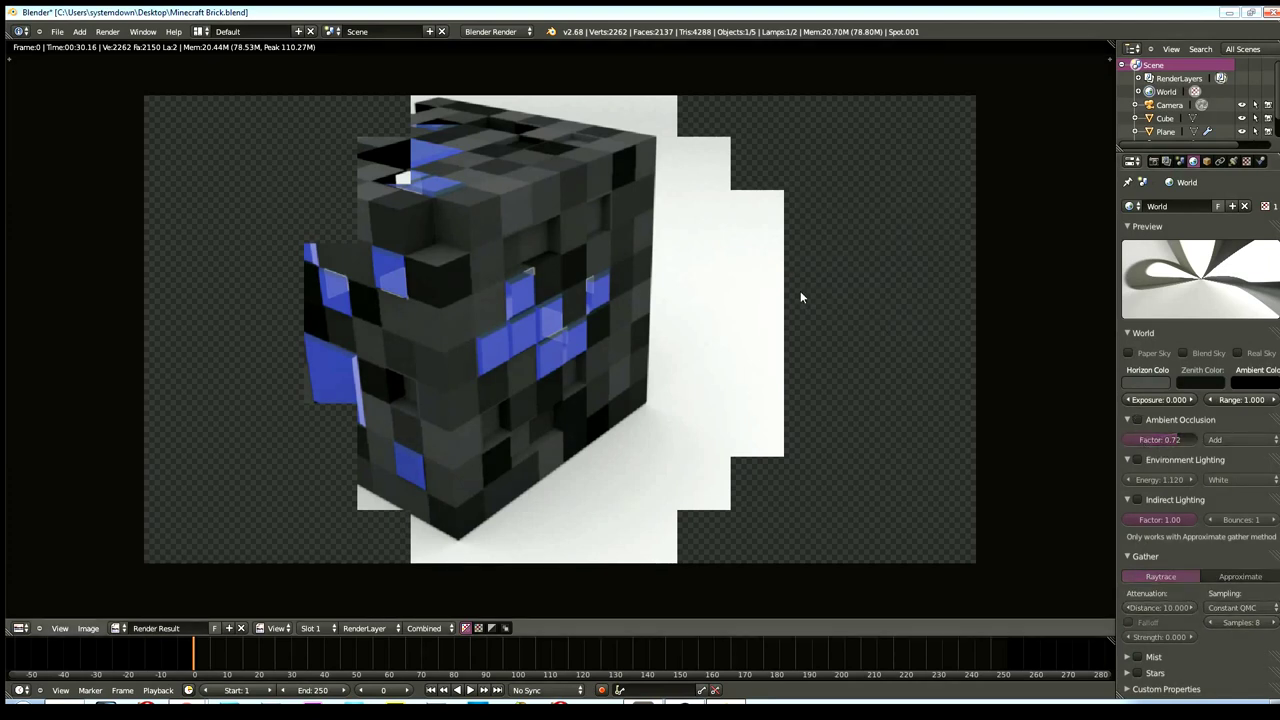
{"action": "key", "text": "F12"}
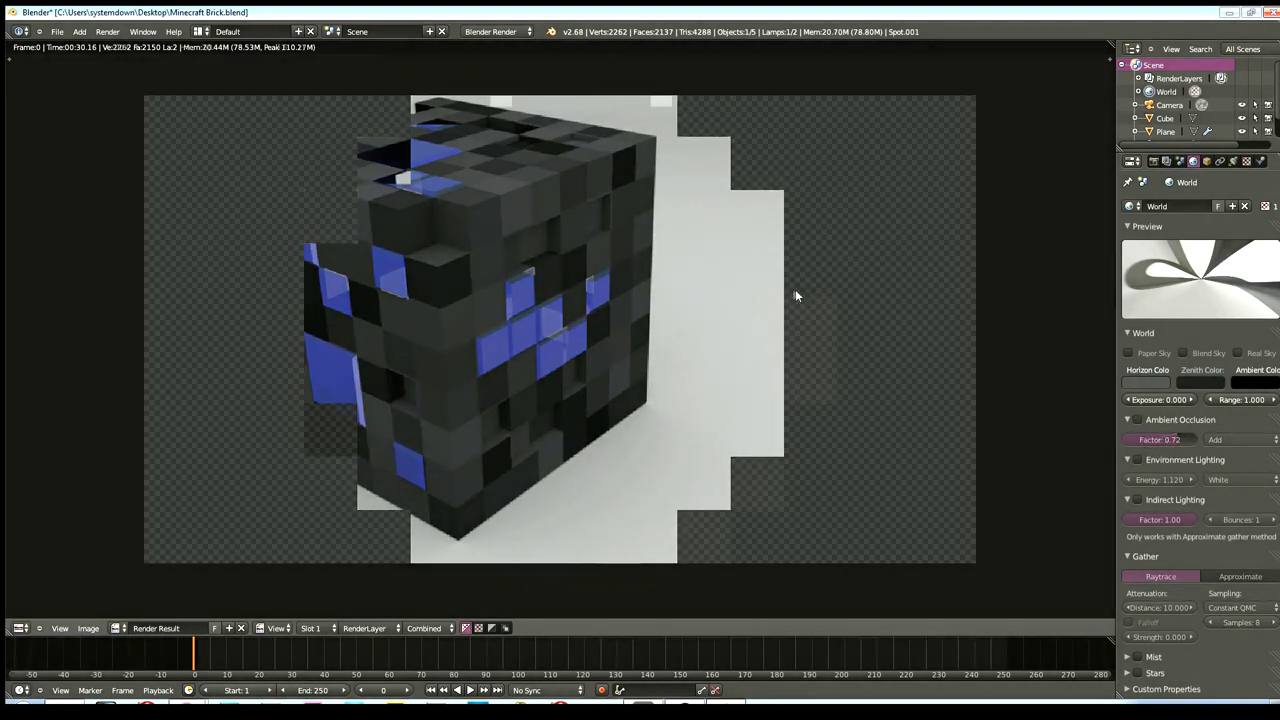
{"action": "key", "text": "F12"}
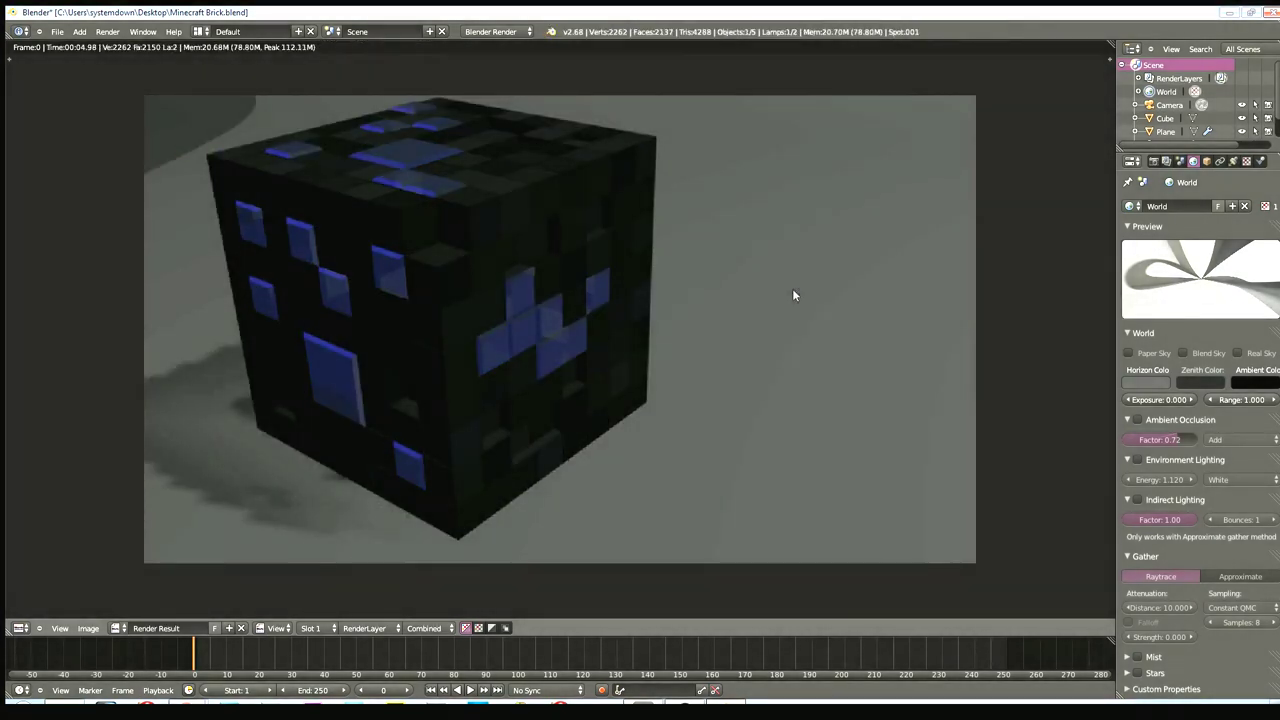
{"action": "key", "text": "Escape"}
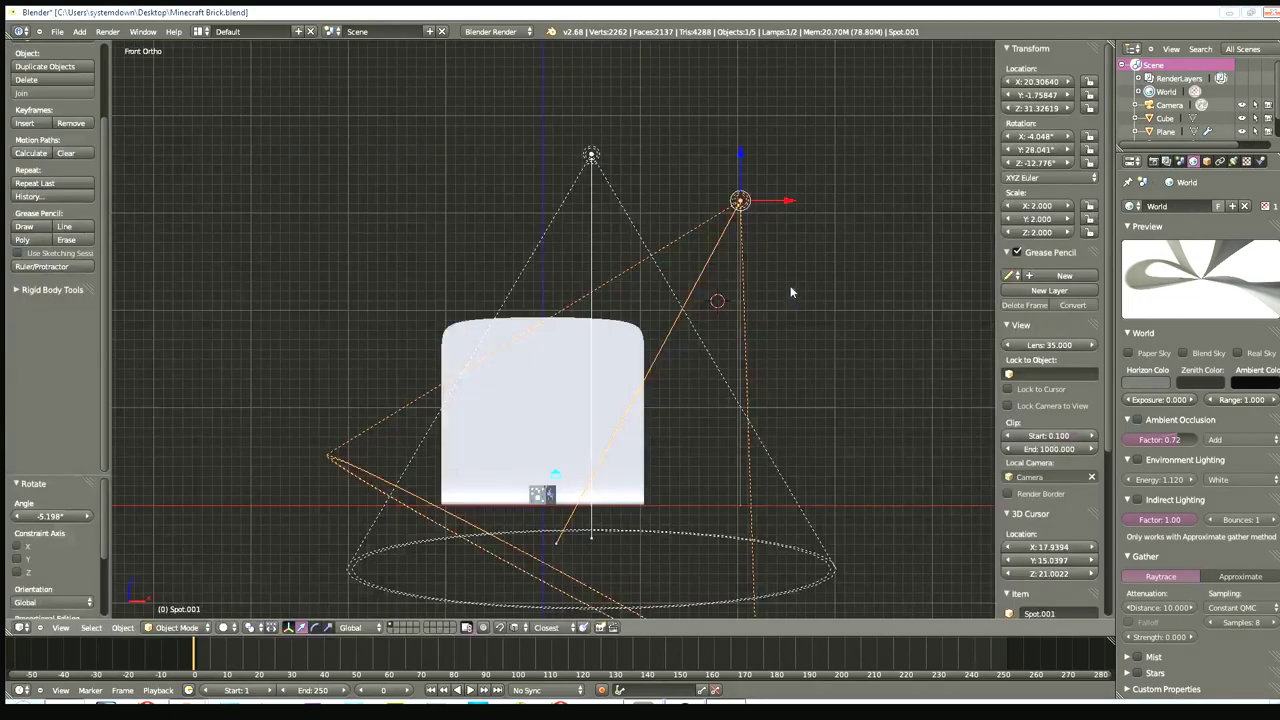
- Lower Spot.001 and slide it left to the backdrop's top-right corner
{"action": "left_click_drag", "start_coordinate": [752, 173], "coordinate": [773, 352]}
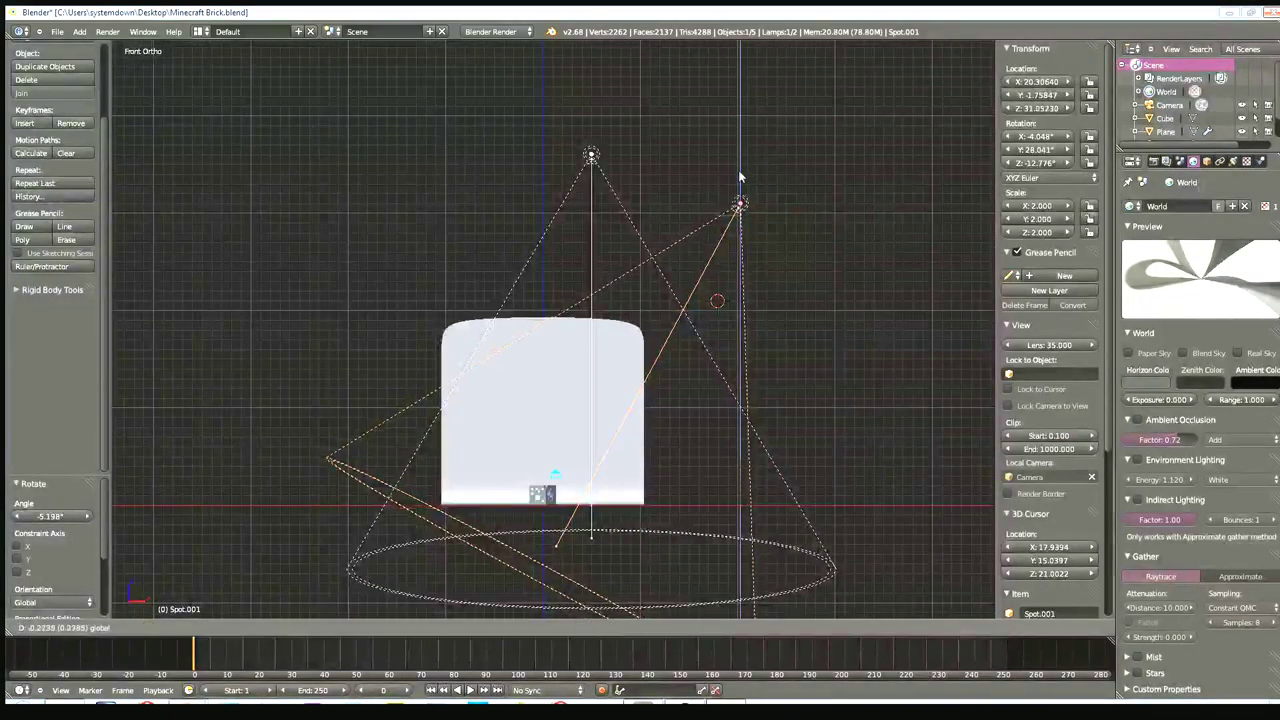
{"action": "key", "text": "x"}
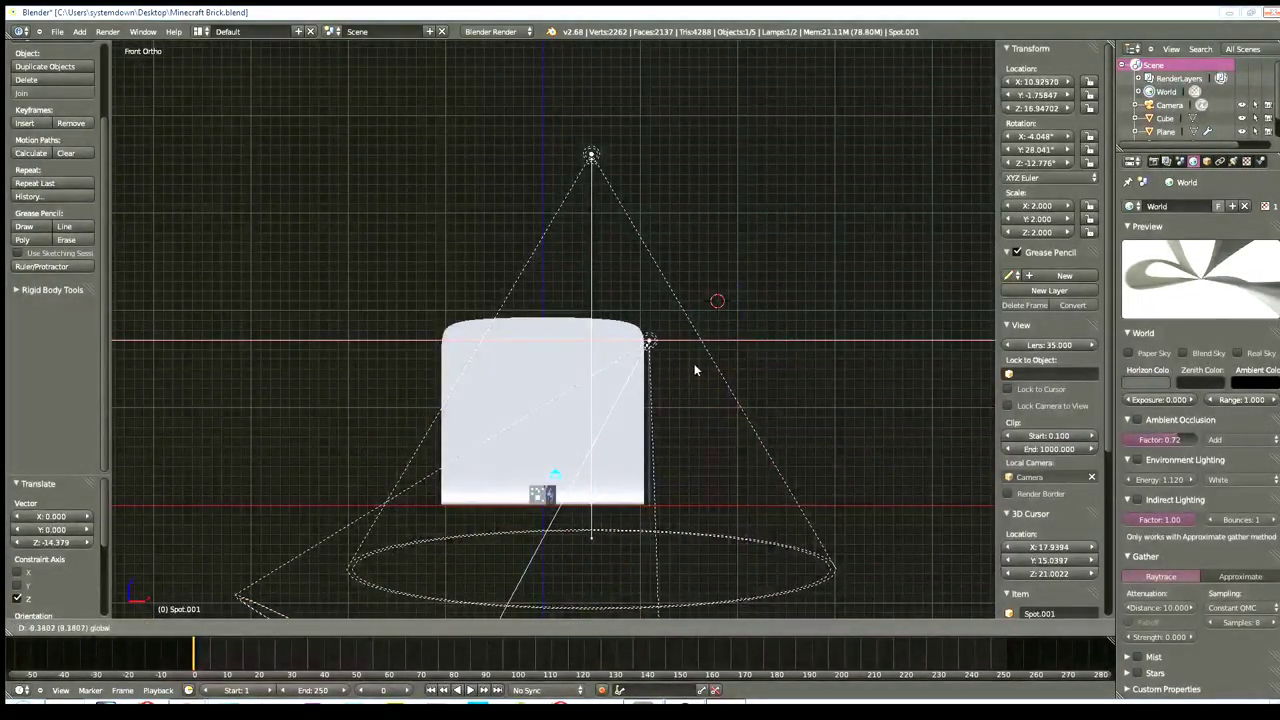
{"action": "left_click", "coordinate": [673, 366]}
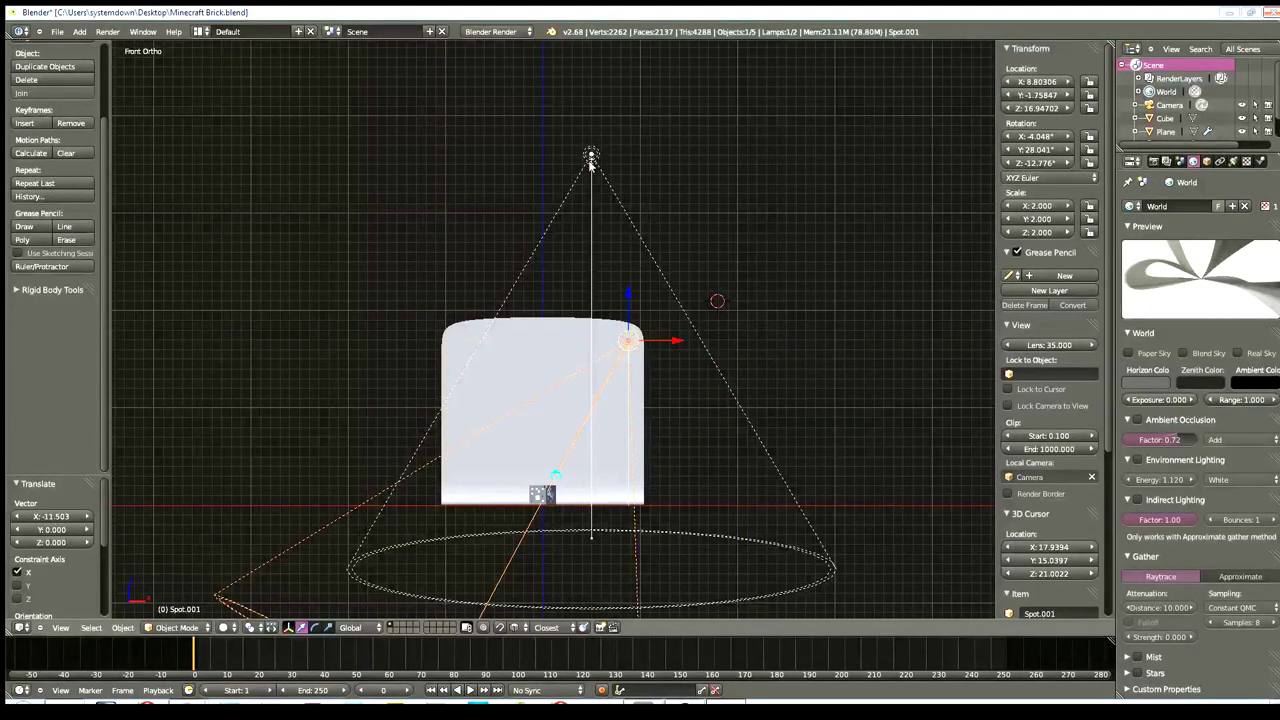
- Lower the Spot lamp along Z, shift it left along X, and render the block
{"action": "right_click", "coordinate": [592, 154]}
{"action": "key", "text": "g"}
{"action": "key", "text": "z"}
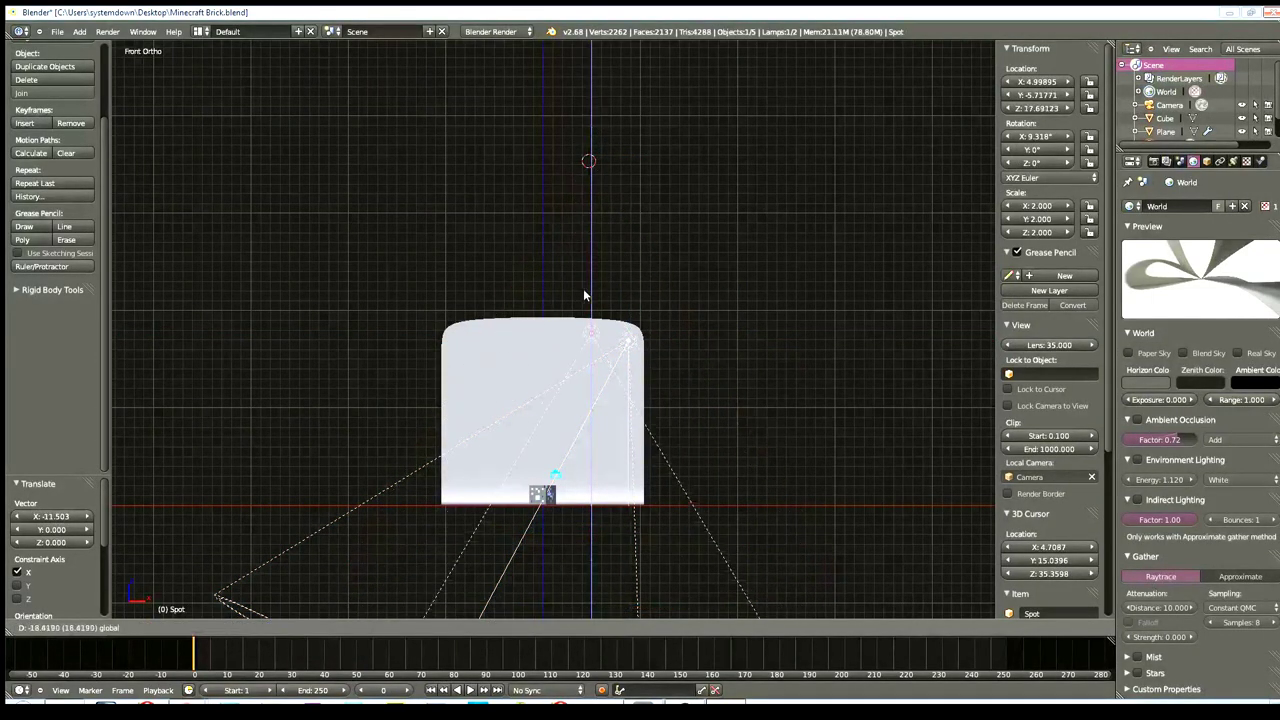
{"action": "left_click", "coordinate": [583, 291]}
{"action": "key", "text": "g"}
{"action": "key", "text": "x"}
{"action": "left_click", "coordinate": [628, 391]}
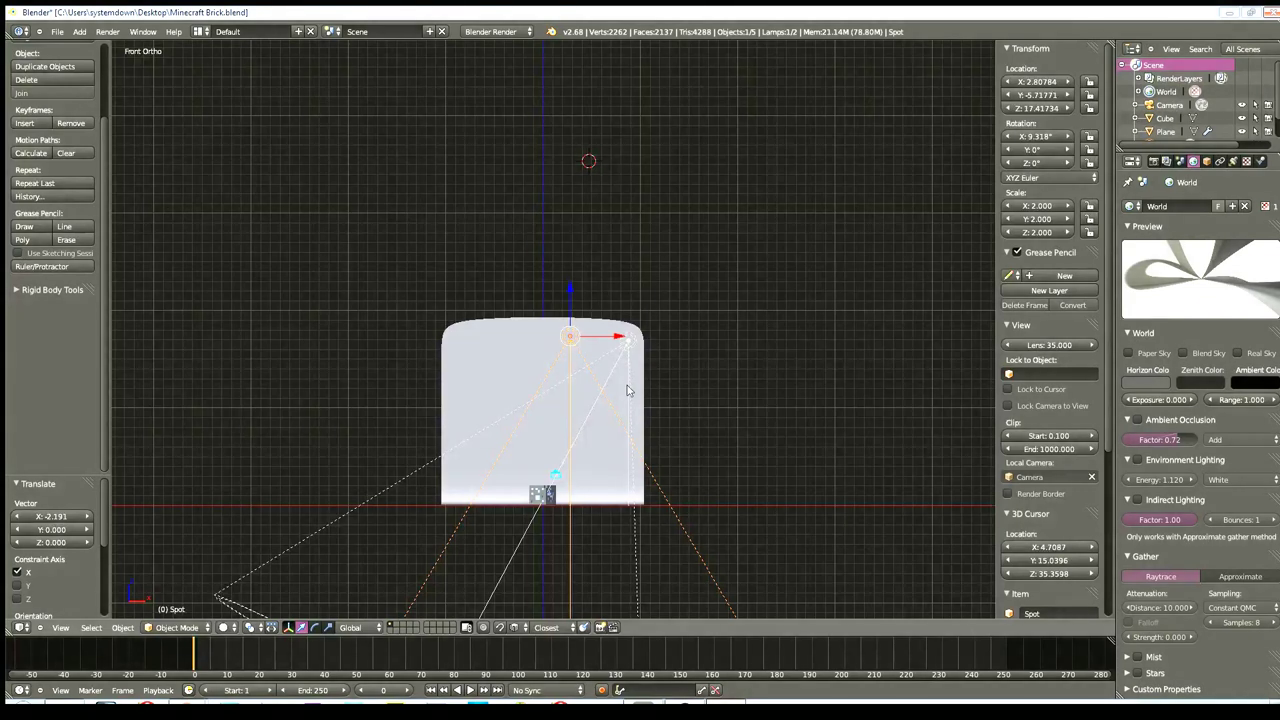
{"action": "key", "text": "F12"}
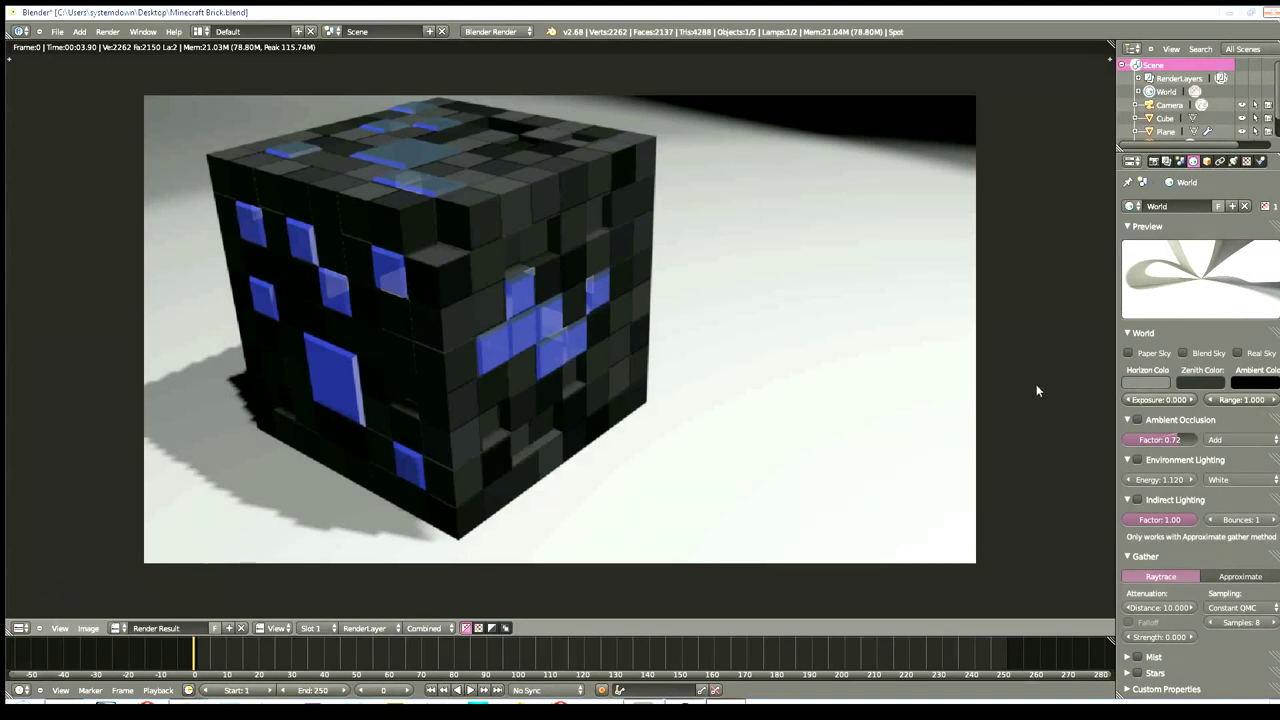
{"action": "left_click", "coordinate": [1206, 161]}
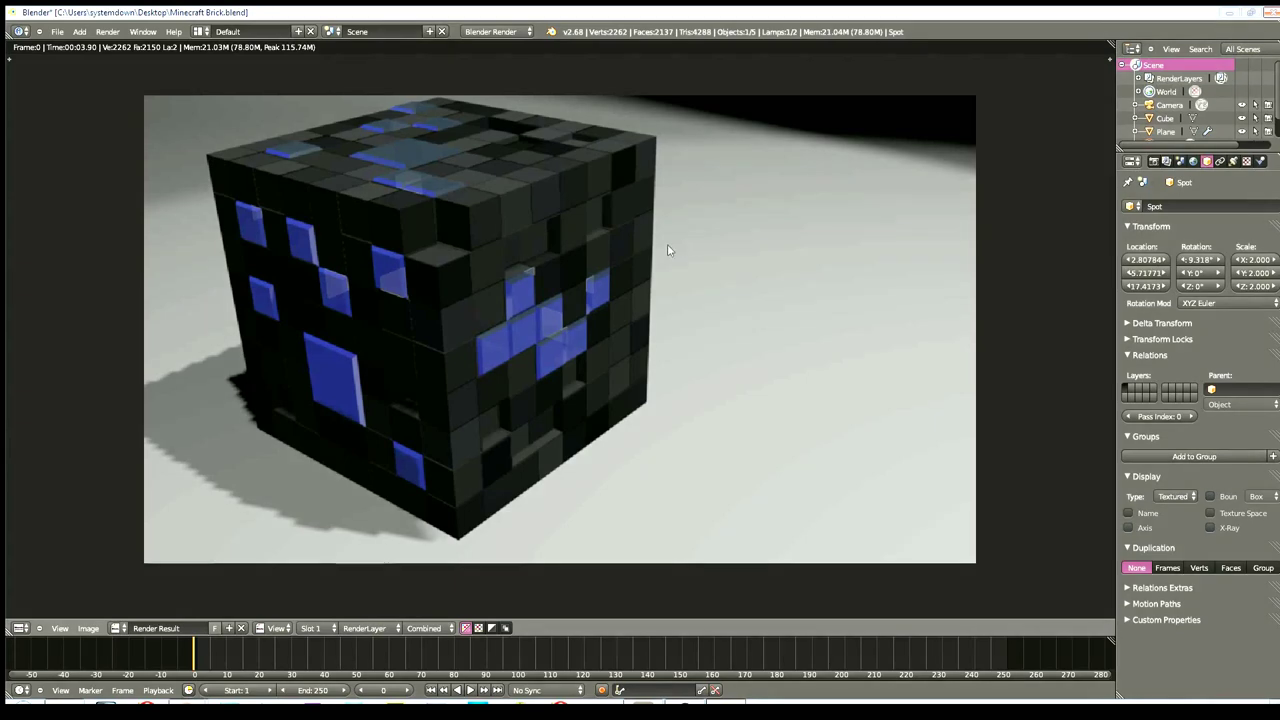
- Move both spot lamps lower and closer together, then select them both
{"action": "key", "text": "Escape"}
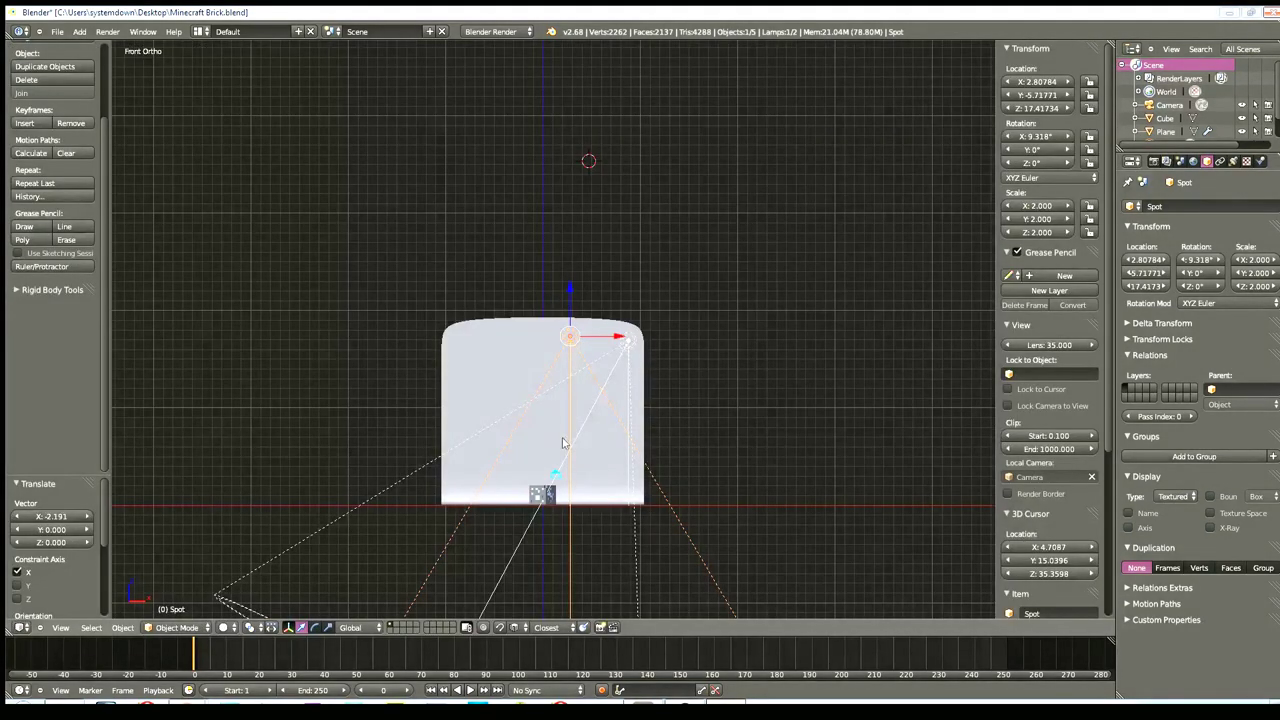
{"action": "left_click_drag", "start_coordinate": [600, 333], "coordinate": [583, 346]}
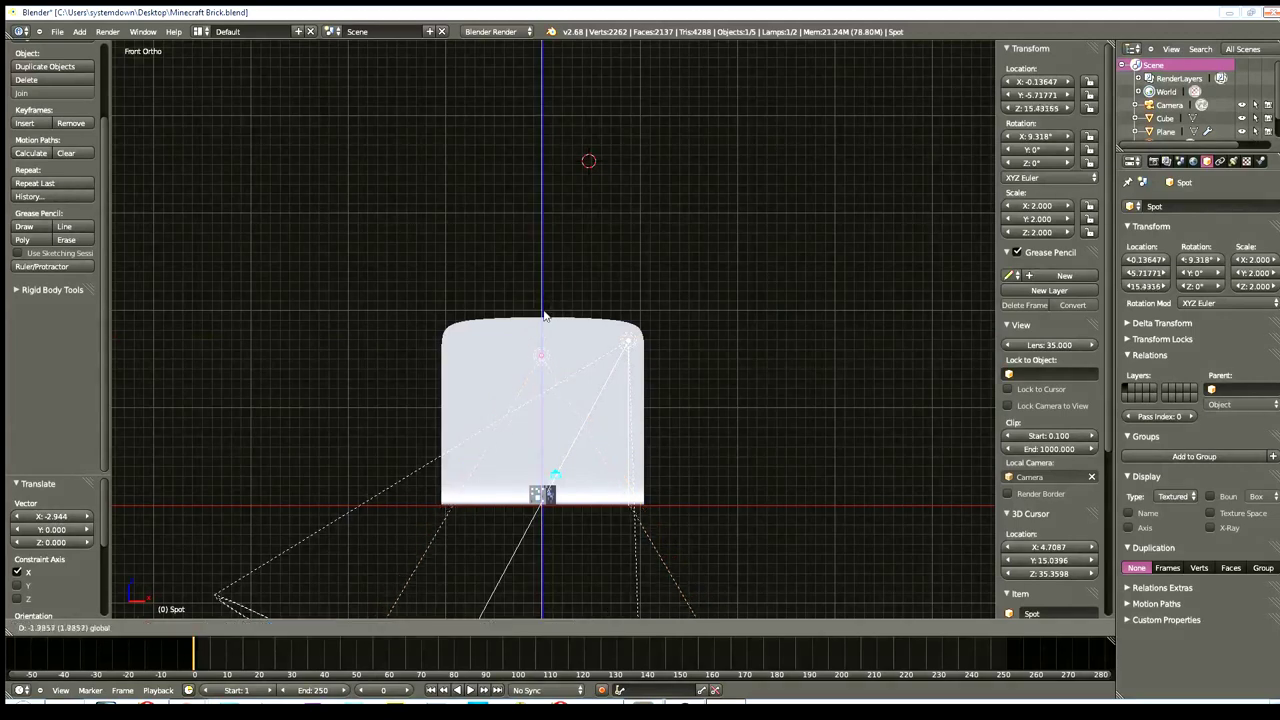
{"action": "left_click_drag", "start_coordinate": [543, 294], "coordinate": [634, 335]}
{"action": "left_click", "coordinate": [632, 343]}
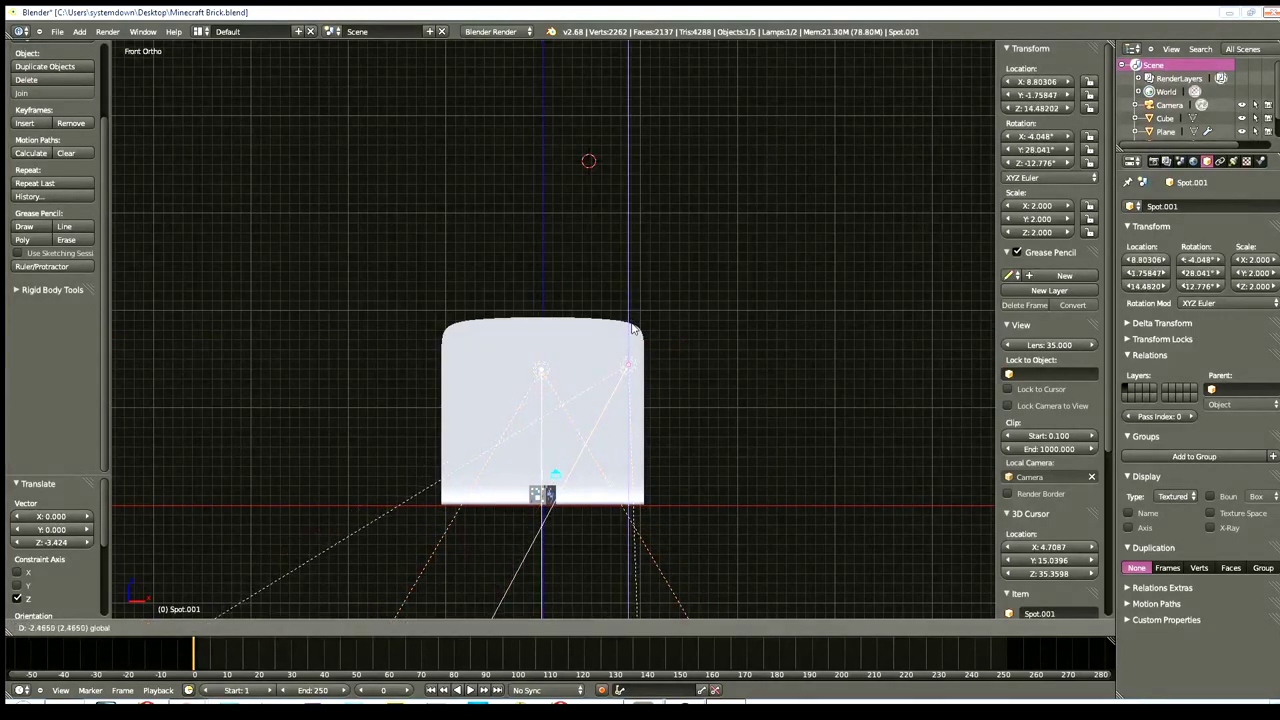
{"action": "right_click", "coordinate": [541, 372], "text": "shift"}
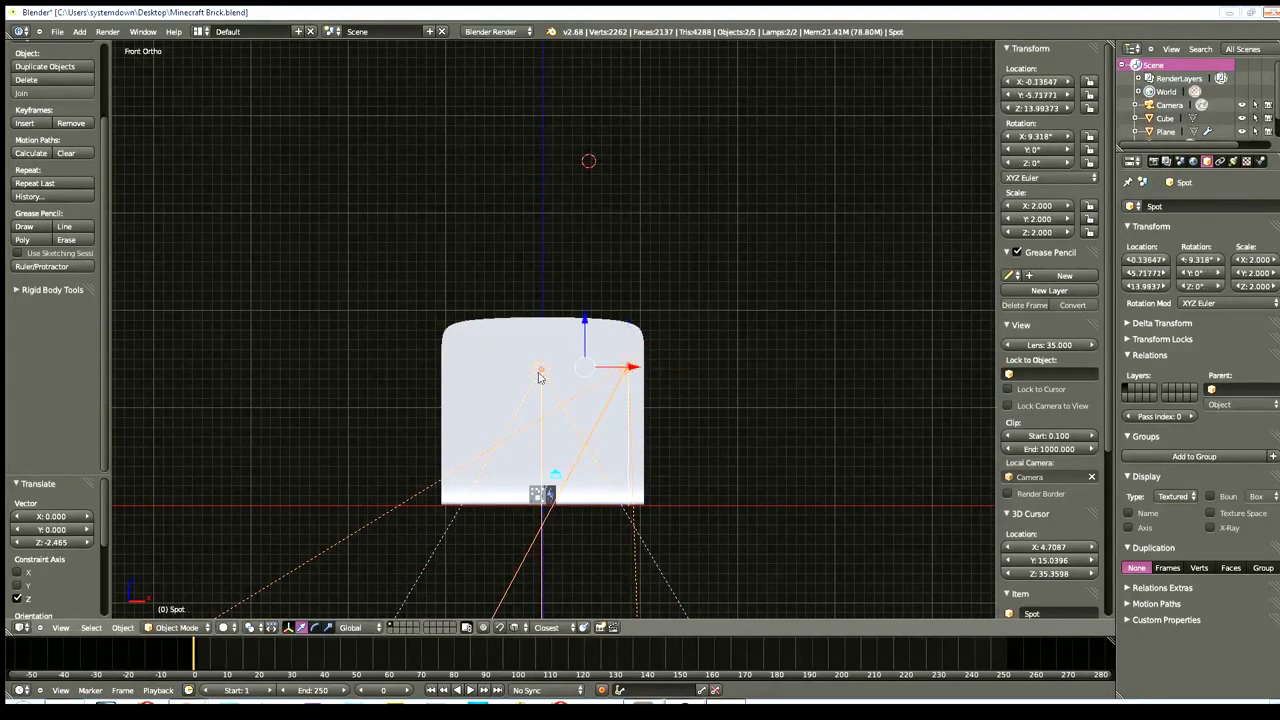
- Raise the Spot lamp energy from 1.360 to 1.960 and test-render the brighter scene
{"action": "left_click", "coordinate": [1232, 161]}
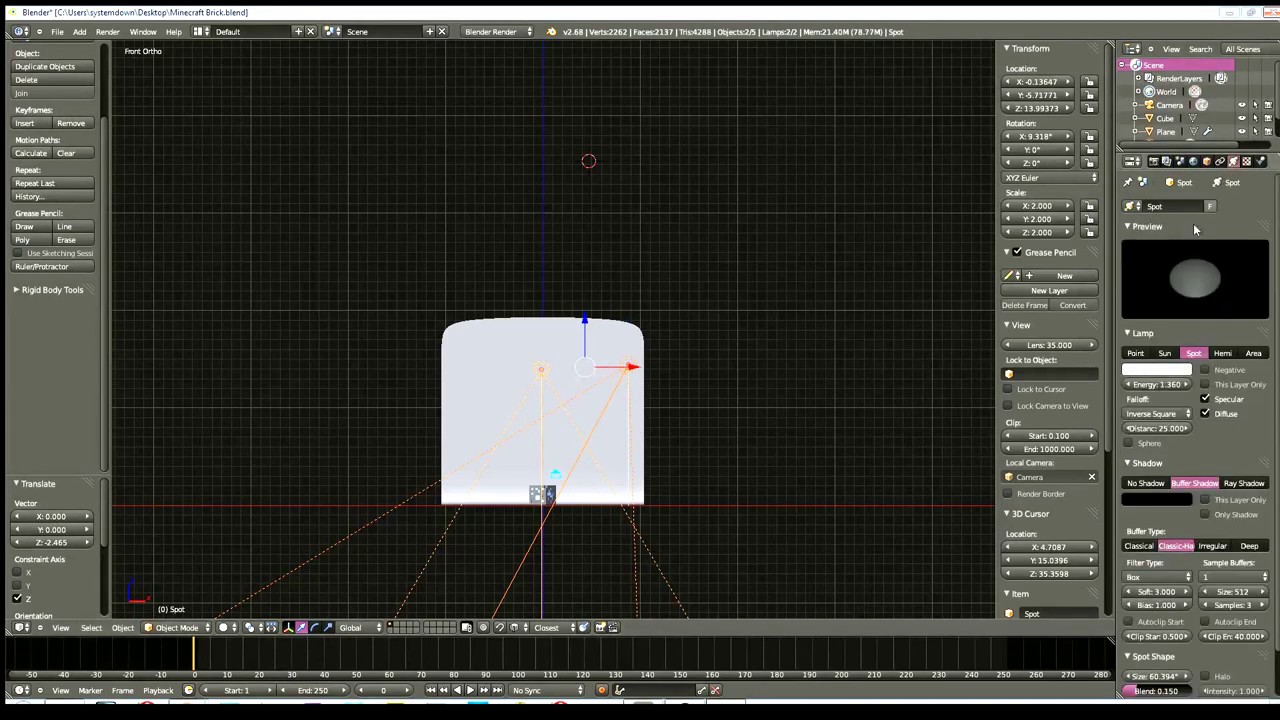
{"action": "left_click_drag", "start_coordinate": [1157, 392], "coordinate": [1182, 396]}
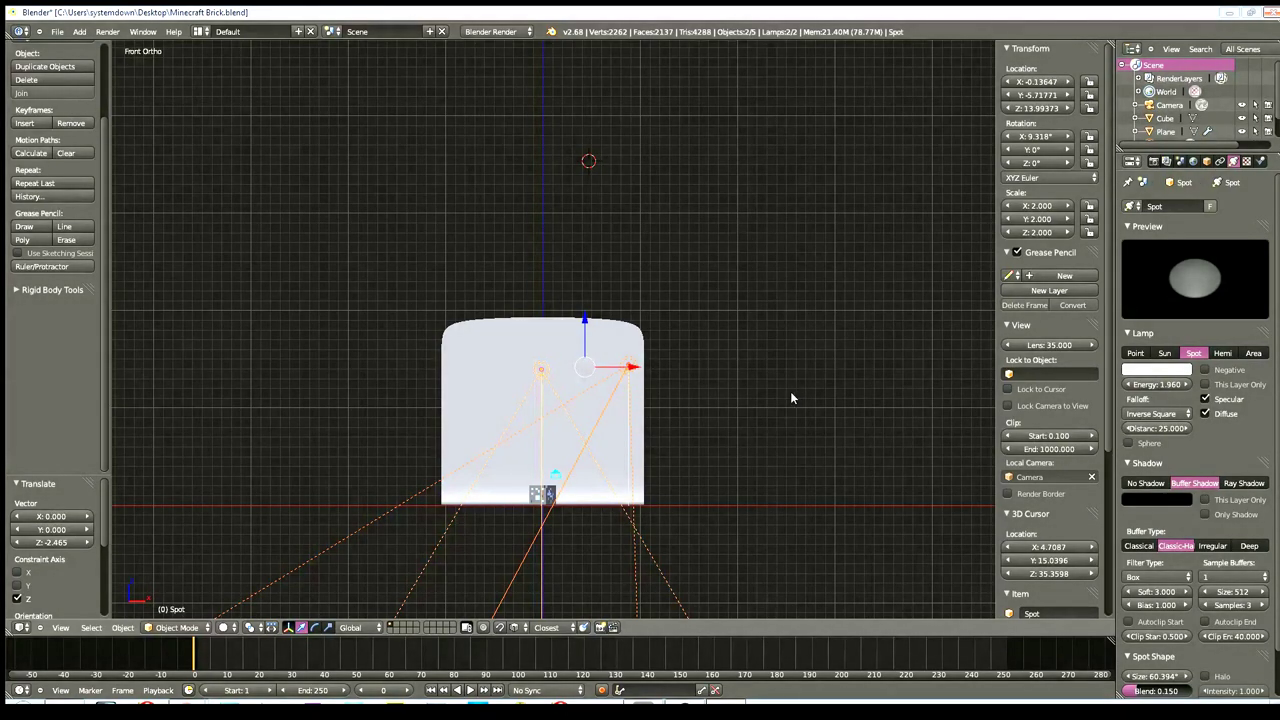
{"action": "key", "text": "F12"}
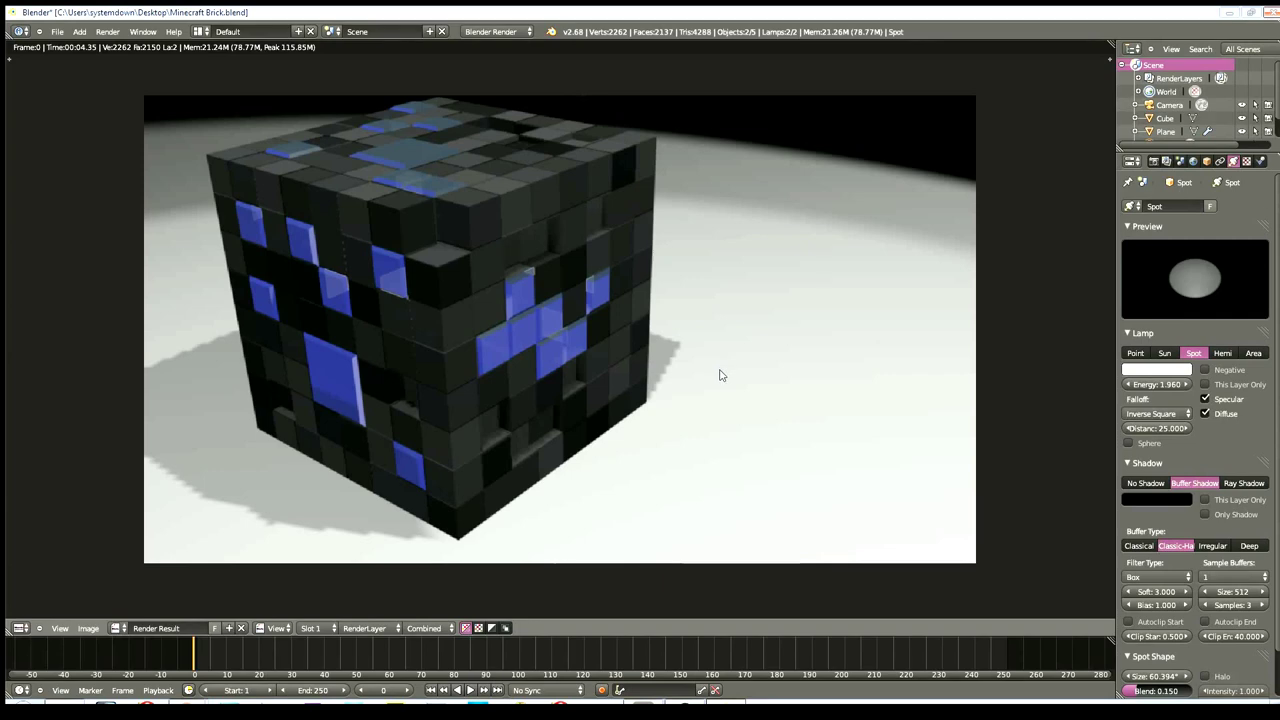
{"action": "key", "text": "Escape"}
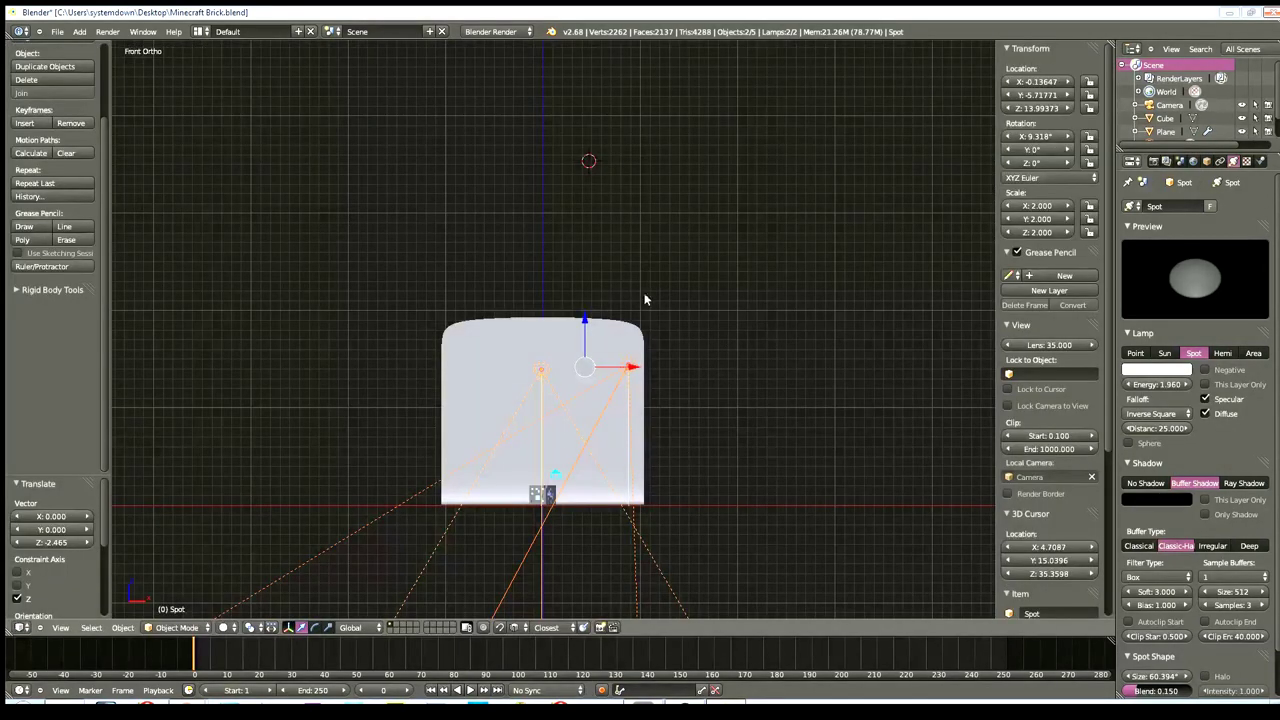
- Shift the Spot lamp about 2.87 along Y and test-render the lighting
{"action": "mouse_move", "coordinate": [644, 344]}
{"action": "middle_mouse_down"}
{"action": "mouse_move", "coordinate": [601, 429]}
{"action": "mouse_move", "coordinate": [679, 386]}
{"action": "mouse_move", "coordinate": [700, 427]}
{"action": "mouse_move", "coordinate": [748, 422]}
{"action": "middle_mouse_up"}
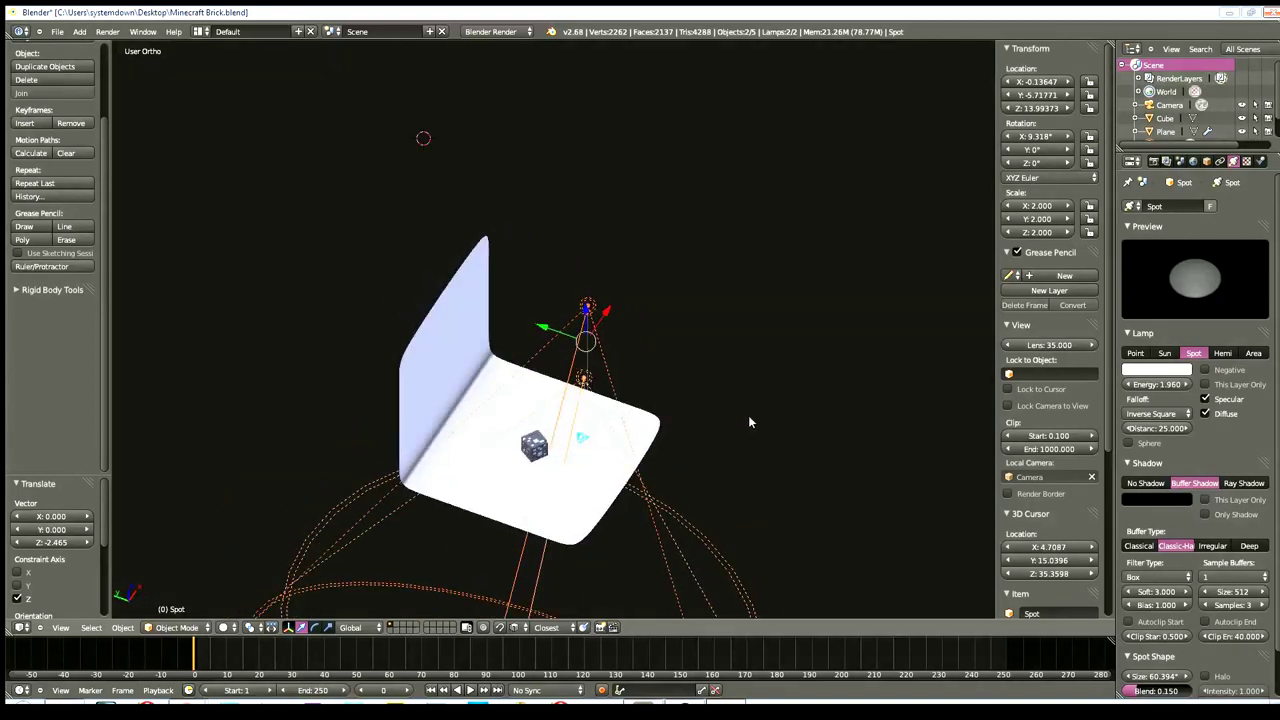
{"action": "right_click", "coordinate": [583, 384]}
{"action": "key", "text": "g"}
{"action": "key", "text": "y"}
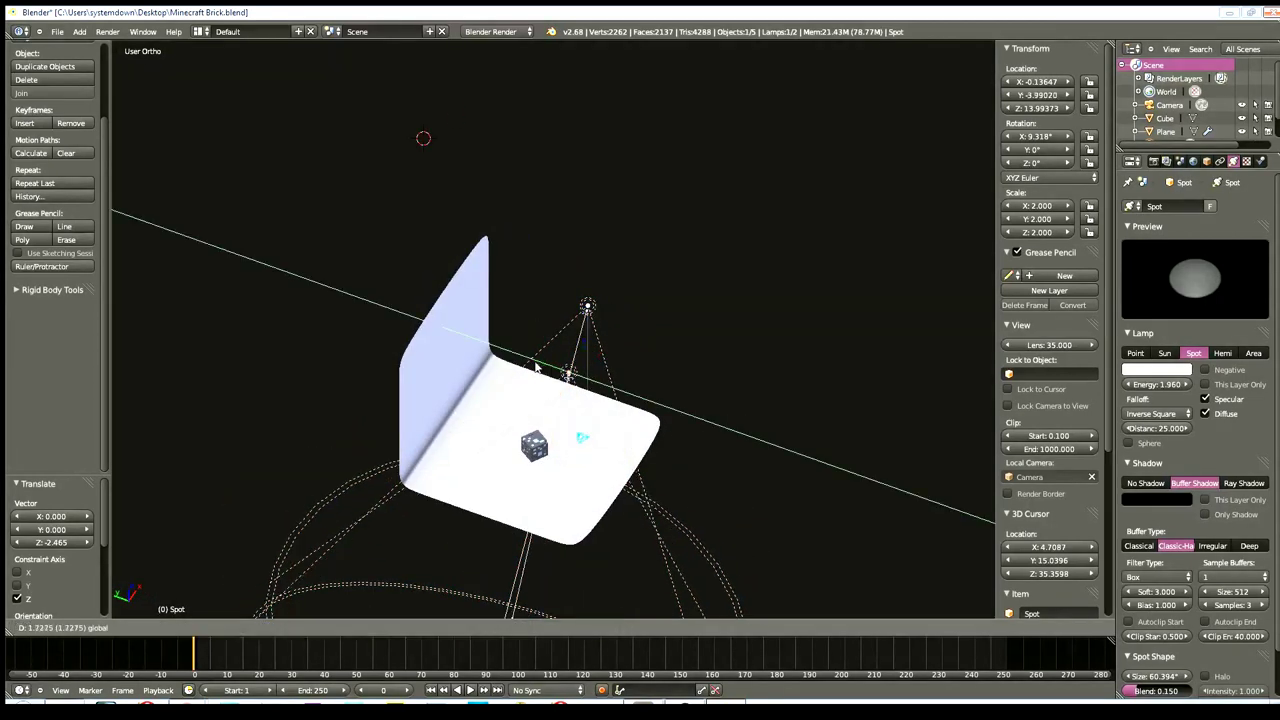
{"action": "left_click", "coordinate": [759, 444]}
{"action": "middle_click_drag", "start_coordinate": [758, 443], "coordinate": [610, 432]}
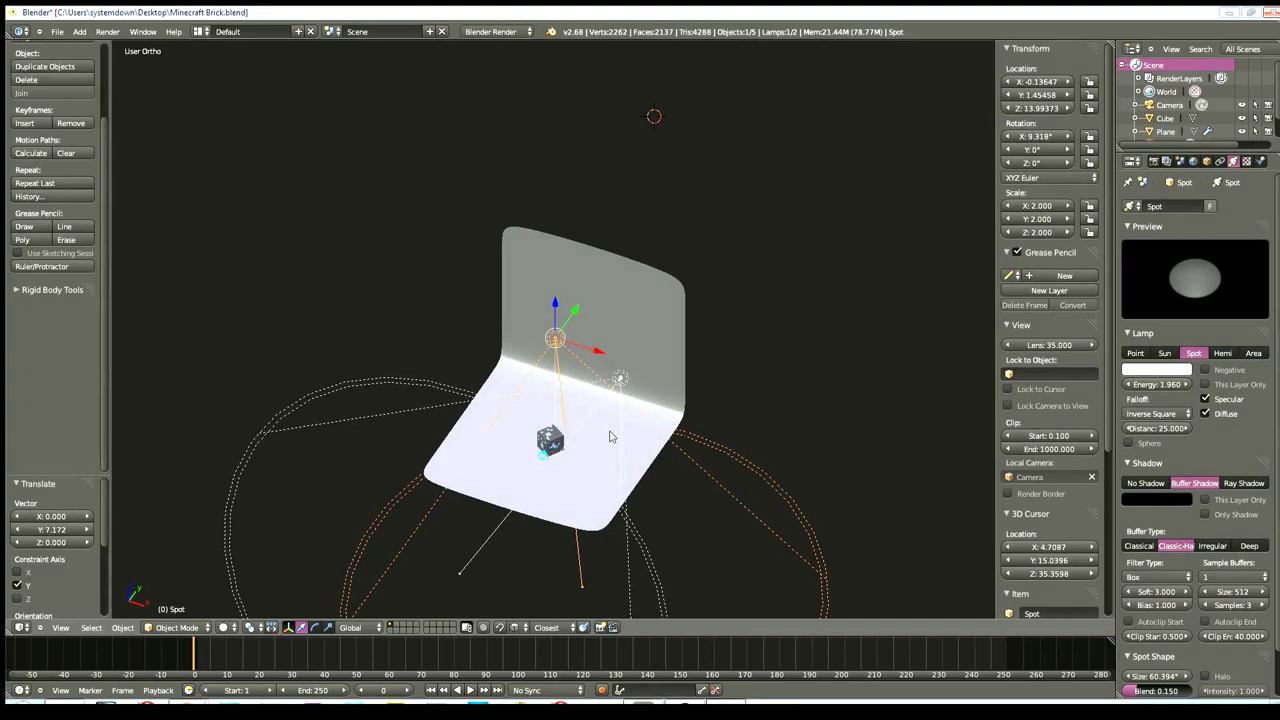
{"action": "key", "text": "F12"}
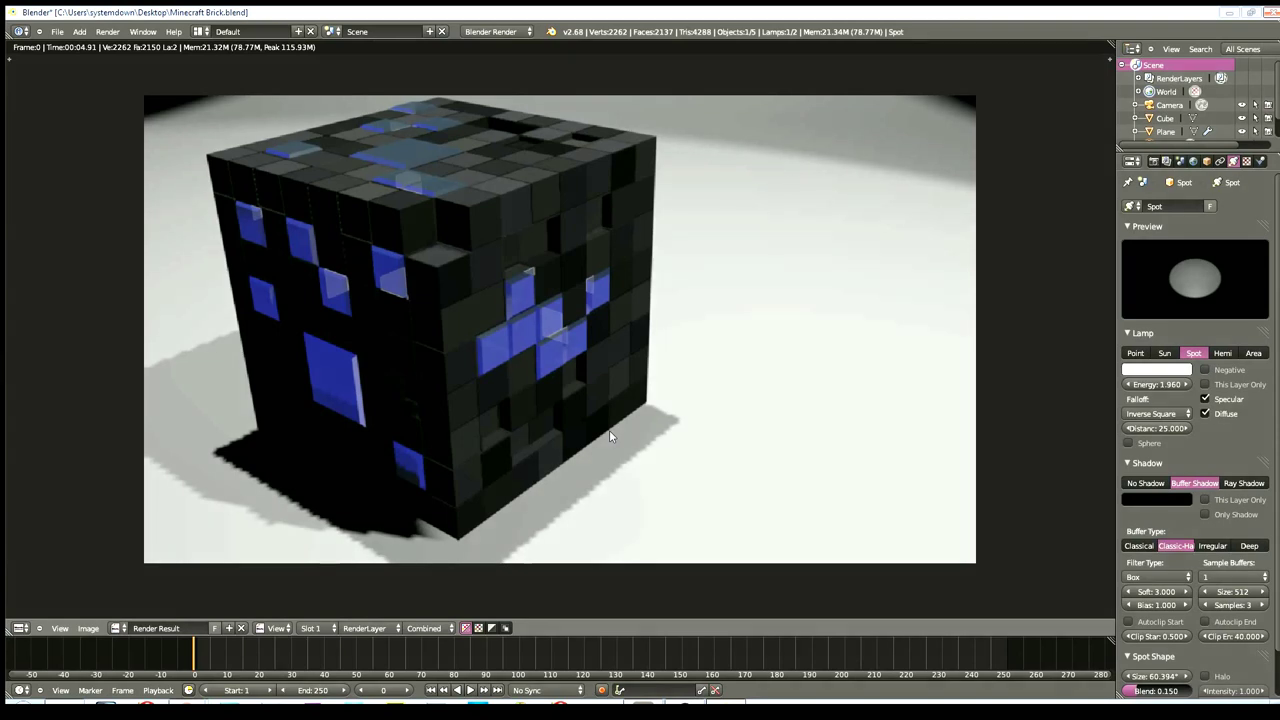
{"action": "key", "text": "Escape"}
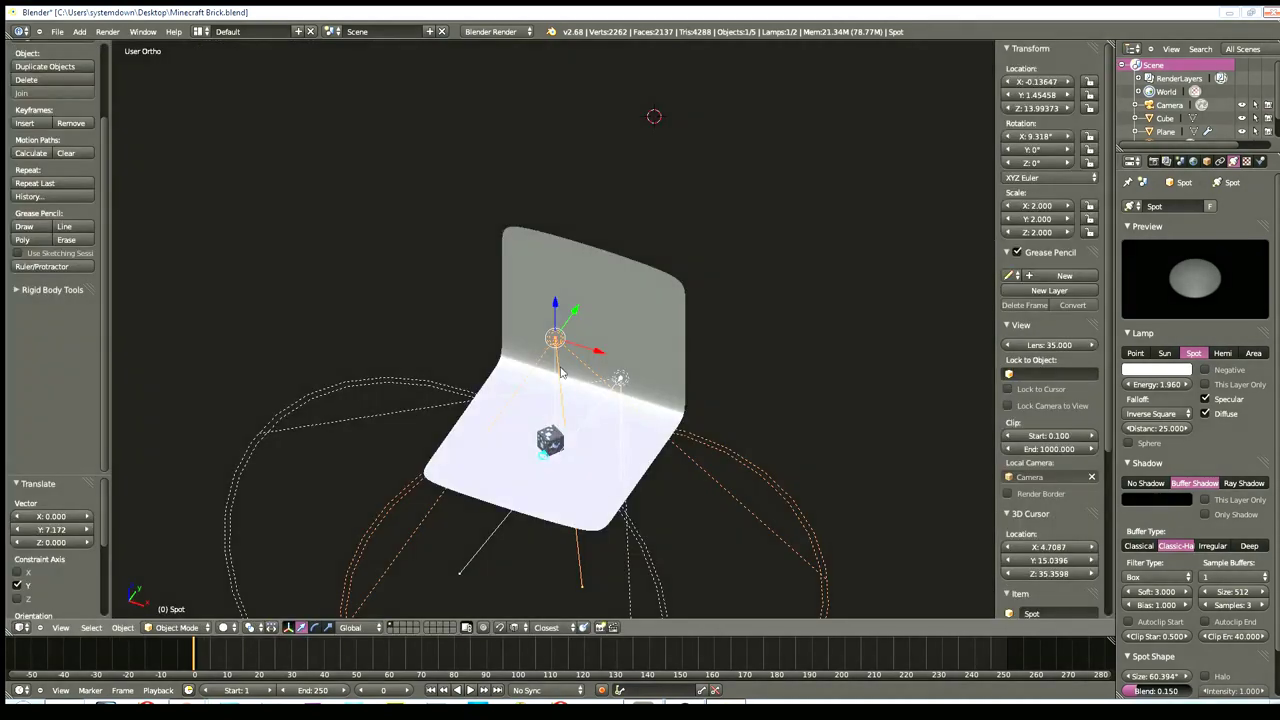
- Duplicate the spot lamp, place the copy further along Y, and render with three lamps
{"action": "key", "text": "ctrl+c"}
{"action": "left_click", "coordinate": [551, 372]}
{"action": "key", "text": "ctrl+v"}
{"action": "left_click", "coordinate": [551, 372]}
{"action": "left_click_drag", "start_coordinate": [575, 313], "coordinate": [560, 415]}
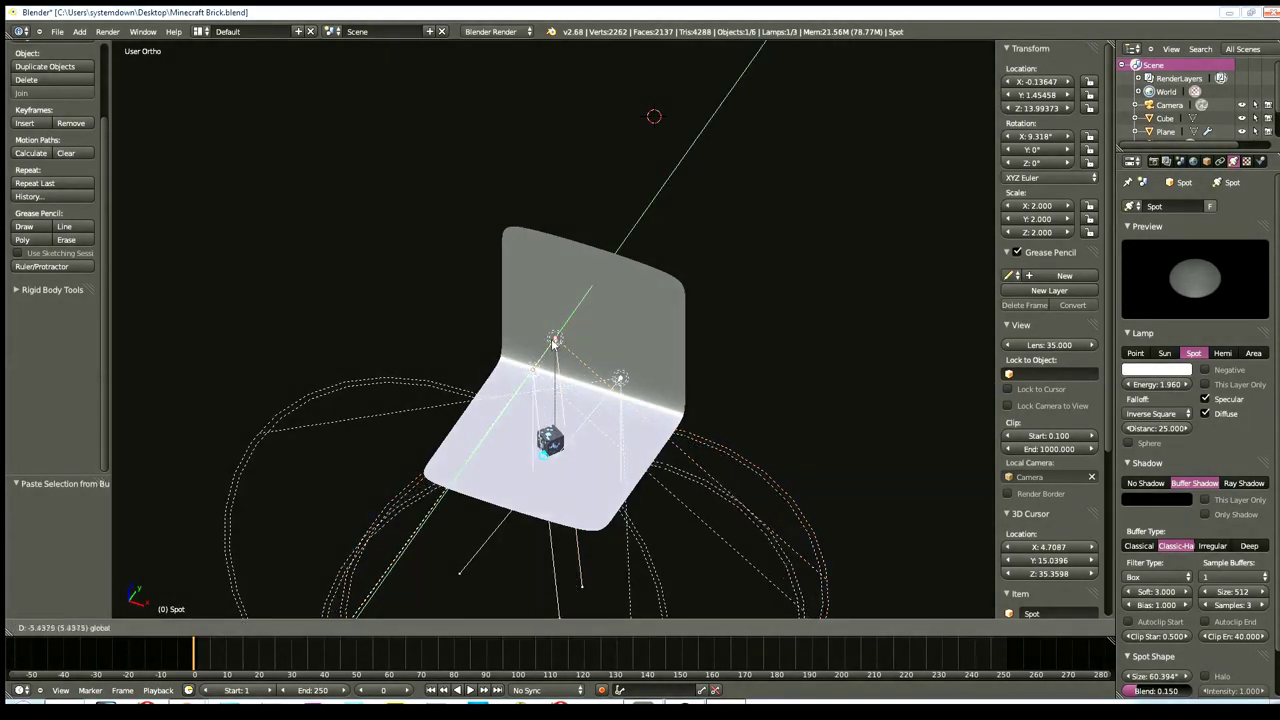
{"action": "mouse_move", "coordinate": [546, 349]}
{"action": "left_mouse_down"}
{"action": "mouse_move", "coordinate": [565, 397]}
{"action": "mouse_move", "coordinate": [594, 415]}
{"action": "left_mouse_up"}
{"action": "key", "text": "F12"}
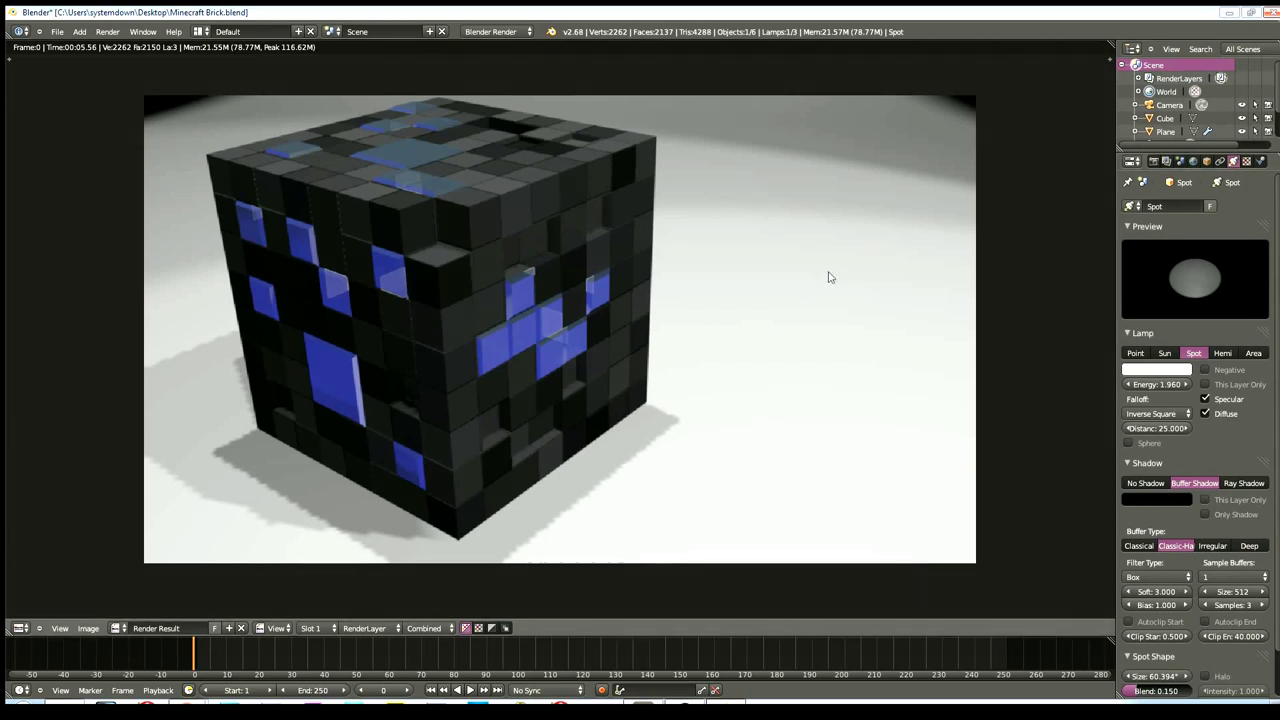
{"action": "key", "text": "Escape"}
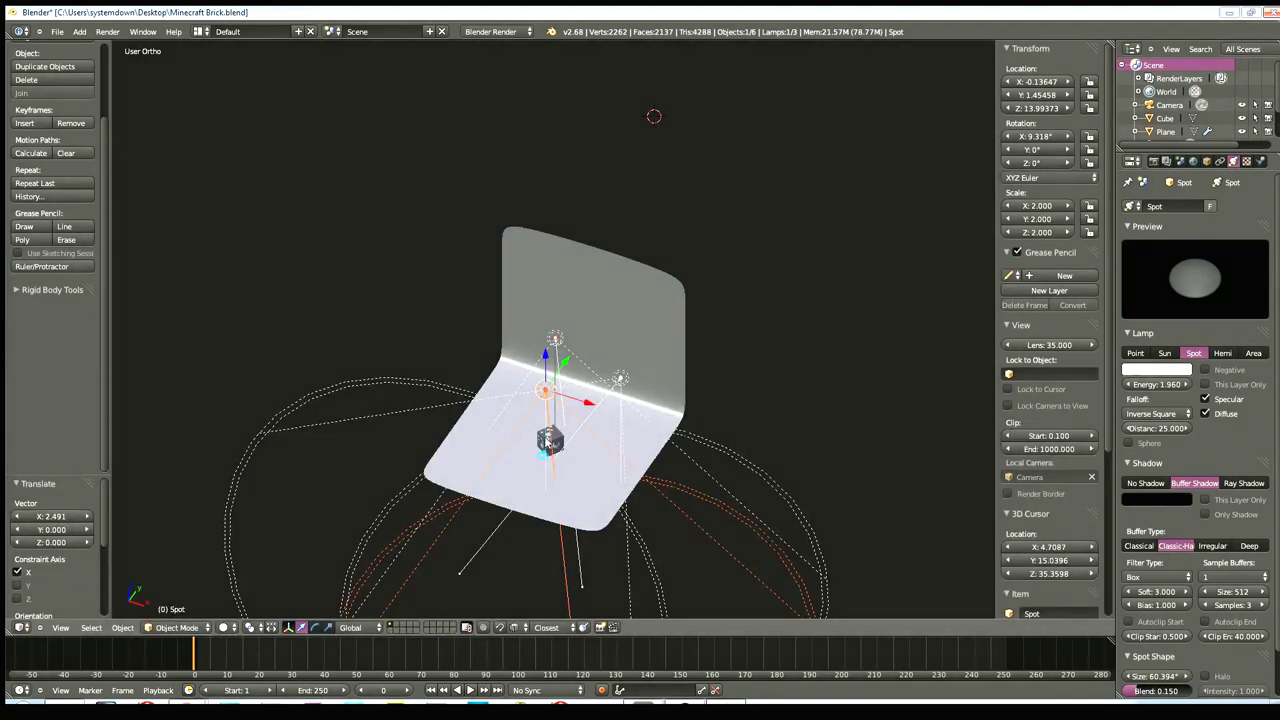
- Select the ore cube and scroll through its material settings
{"action": "right_click", "coordinate": [545, 444]}
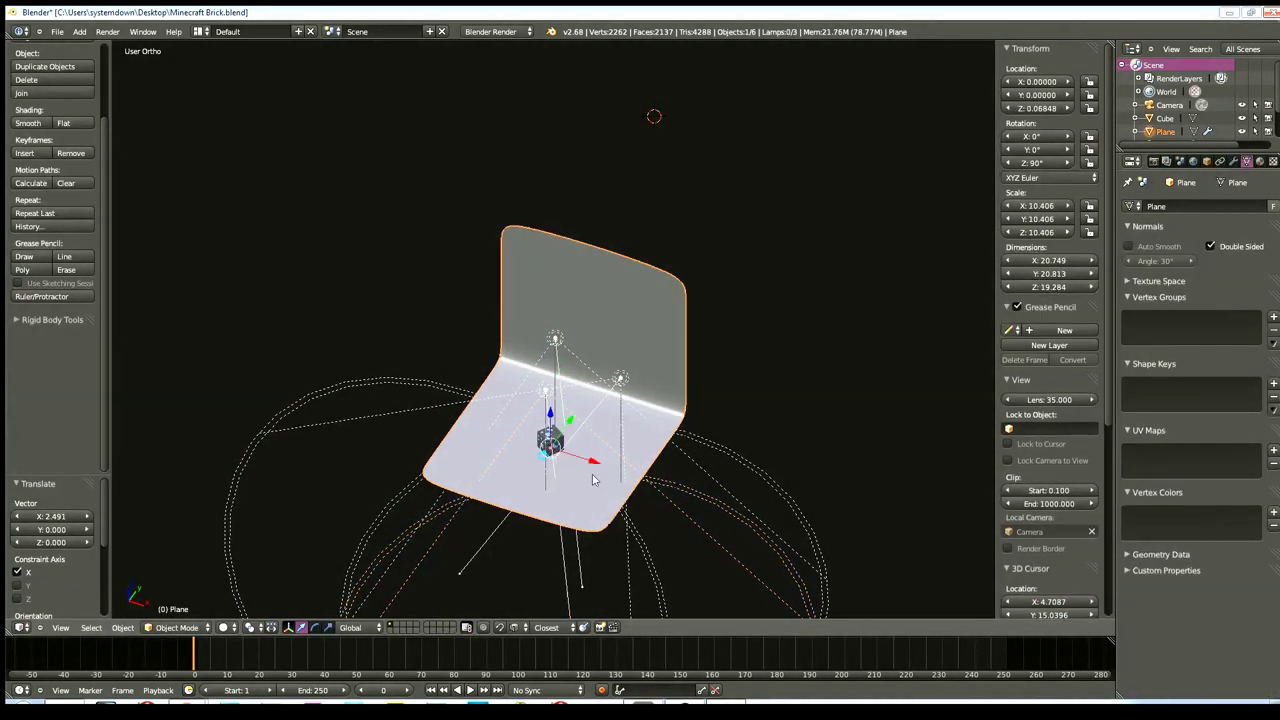
{"action": "scroll", "coordinate": [593, 480], "scroll_direction": "up", "scroll_amount": 2}
{"action": "right_click", "coordinate": [540, 522]}
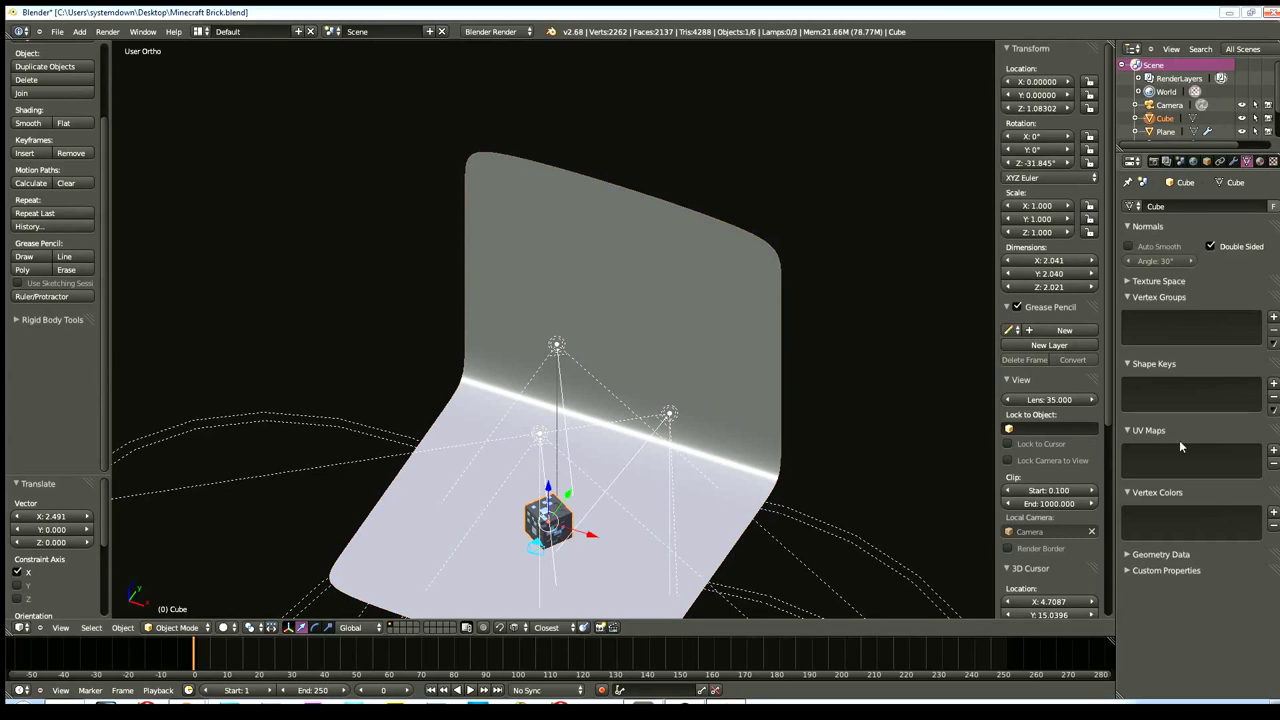
{"action": "left_click", "coordinate": [1152, 163]}
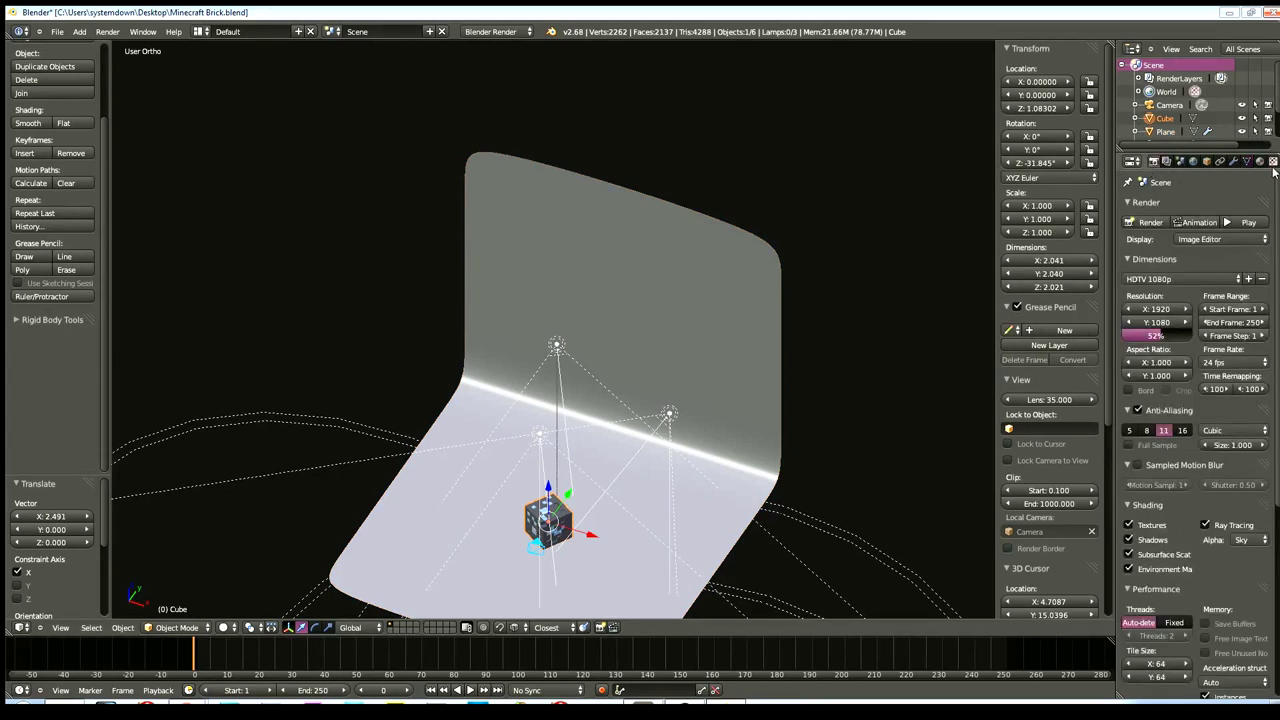
{"action": "left_click", "coordinate": [1259, 162]}
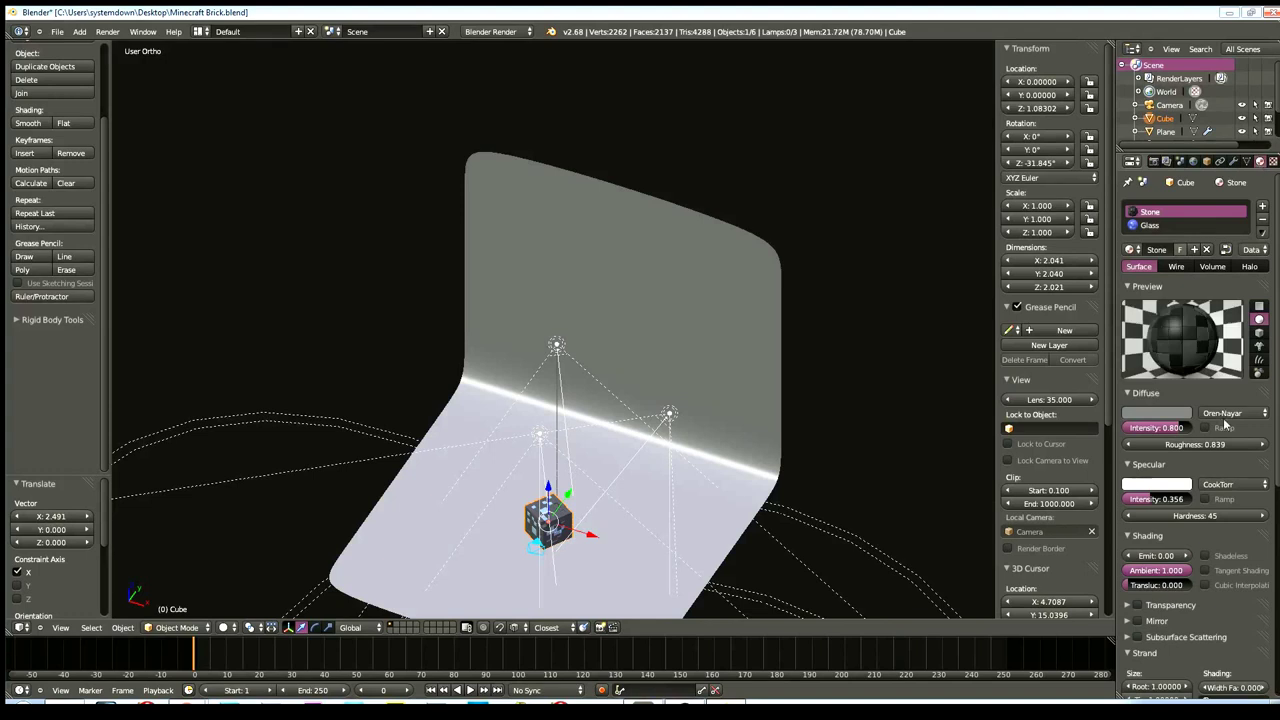
{"action": "scroll", "coordinate": [1225, 428], "scroll_direction": "down", "scroll_amount": 2}
{"action": "scroll", "coordinate": [1220, 490], "scroll_direction": "down", "scroll_amount": 3}
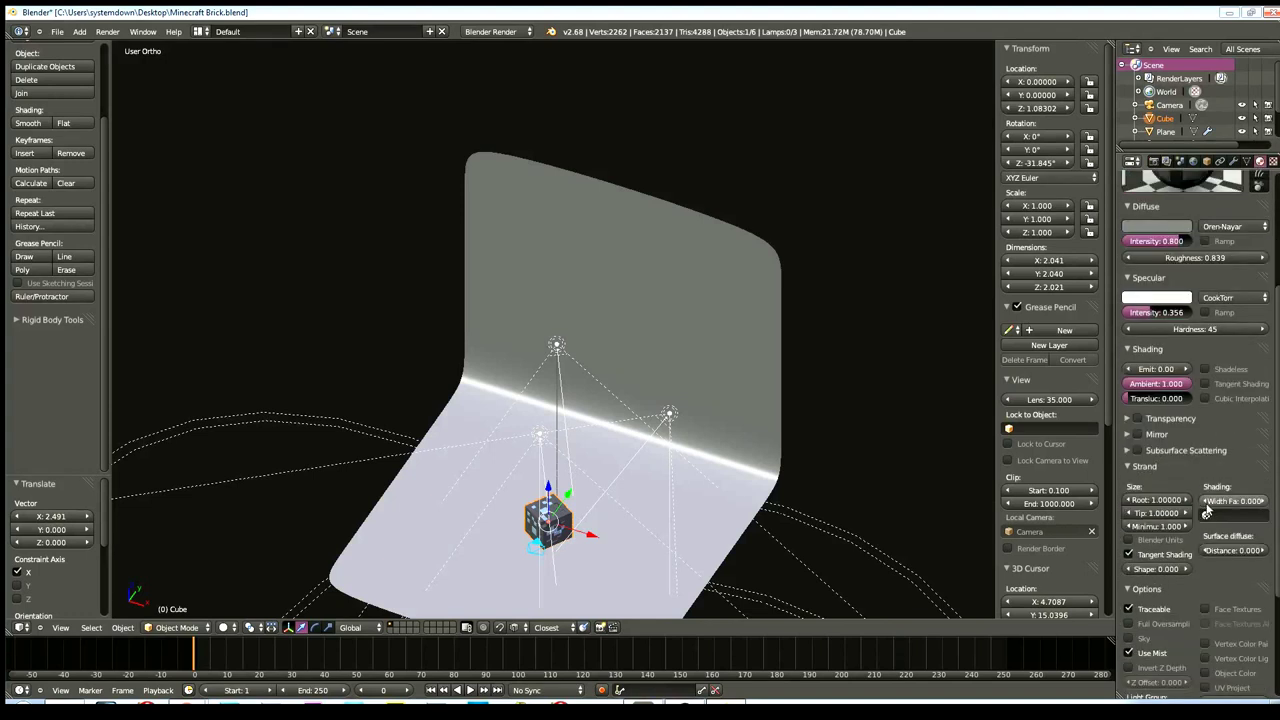
{"action": "scroll", "coordinate": [1207, 511], "scroll_direction": "down", "scroll_amount": 1}
{"action": "scroll", "coordinate": [1207, 511], "scroll_direction": "down", "scroll_amount": 3}
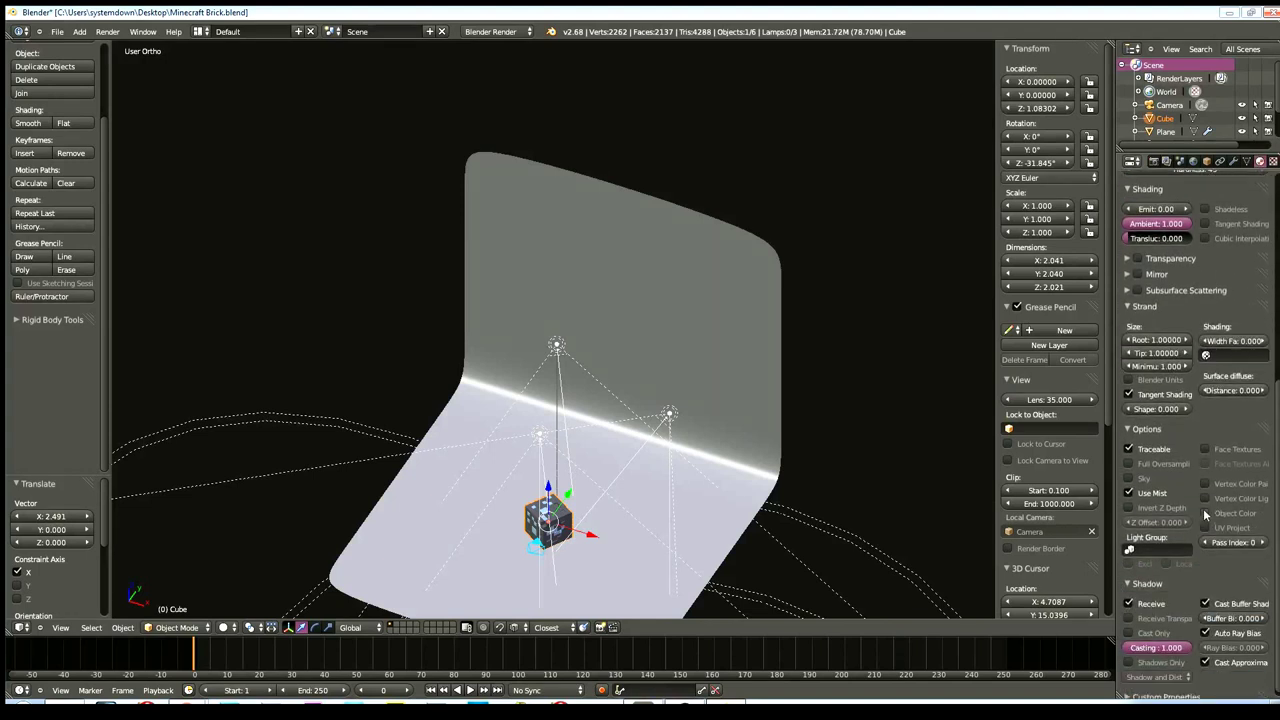
{"action": "scroll", "coordinate": [1207, 500], "scroll_direction": "down", "scroll_amount": 2}
- Inspect the cube's Stucci texture settings, return to Material, and select the upper spot lamp
{"action": "left_click", "coordinate": [1262, 161]}
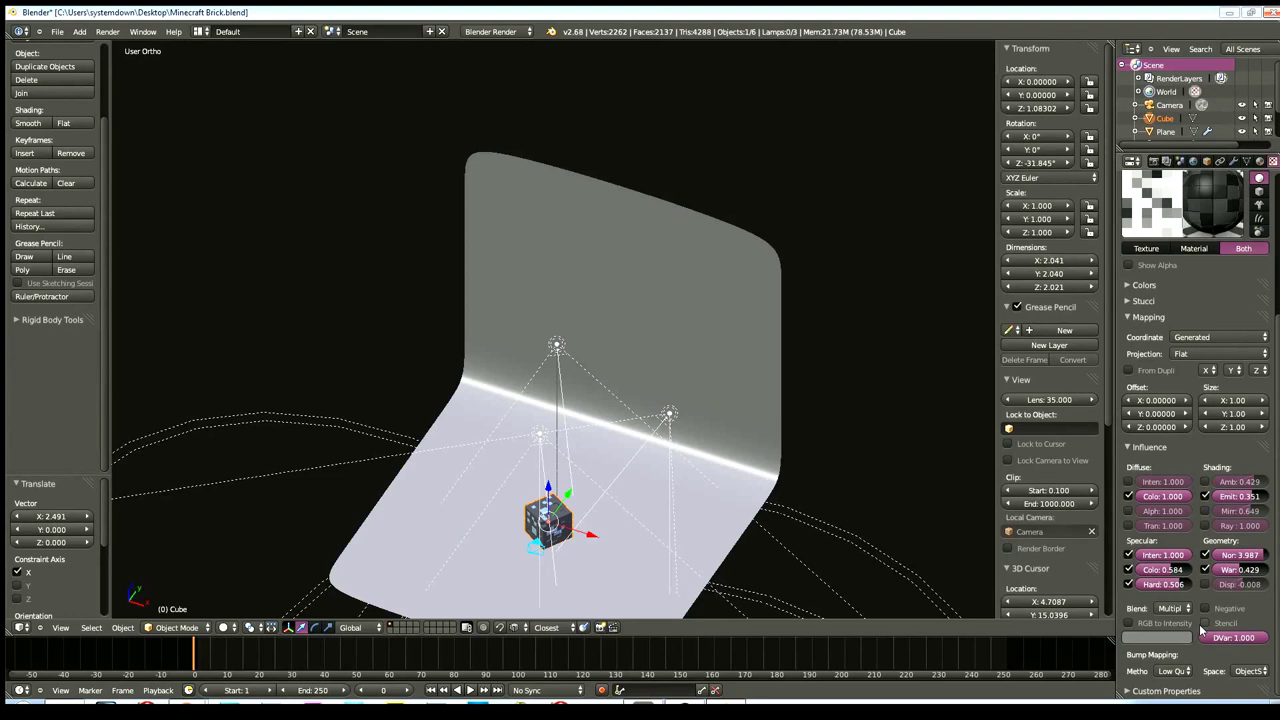
{"action": "scroll", "coordinate": [1191, 566], "scroll_direction": "up", "scroll_amount": 4}
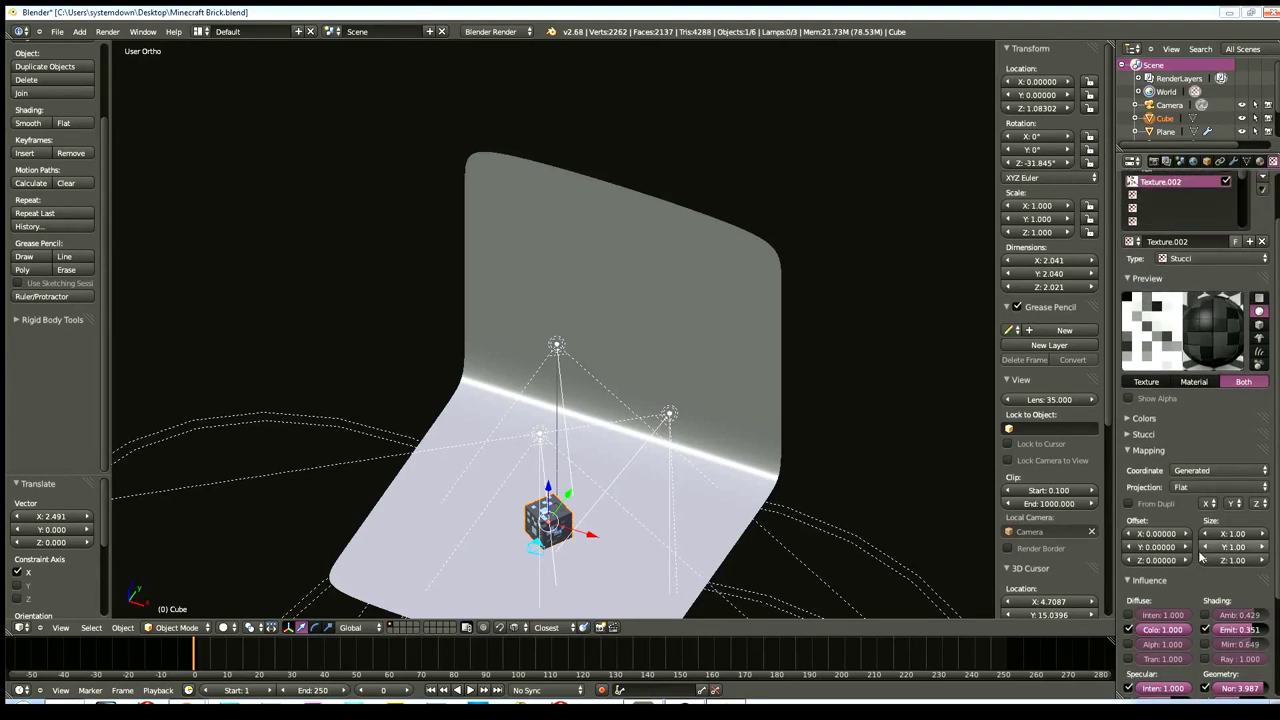
{"action": "left_click", "coordinate": [1127, 436]}
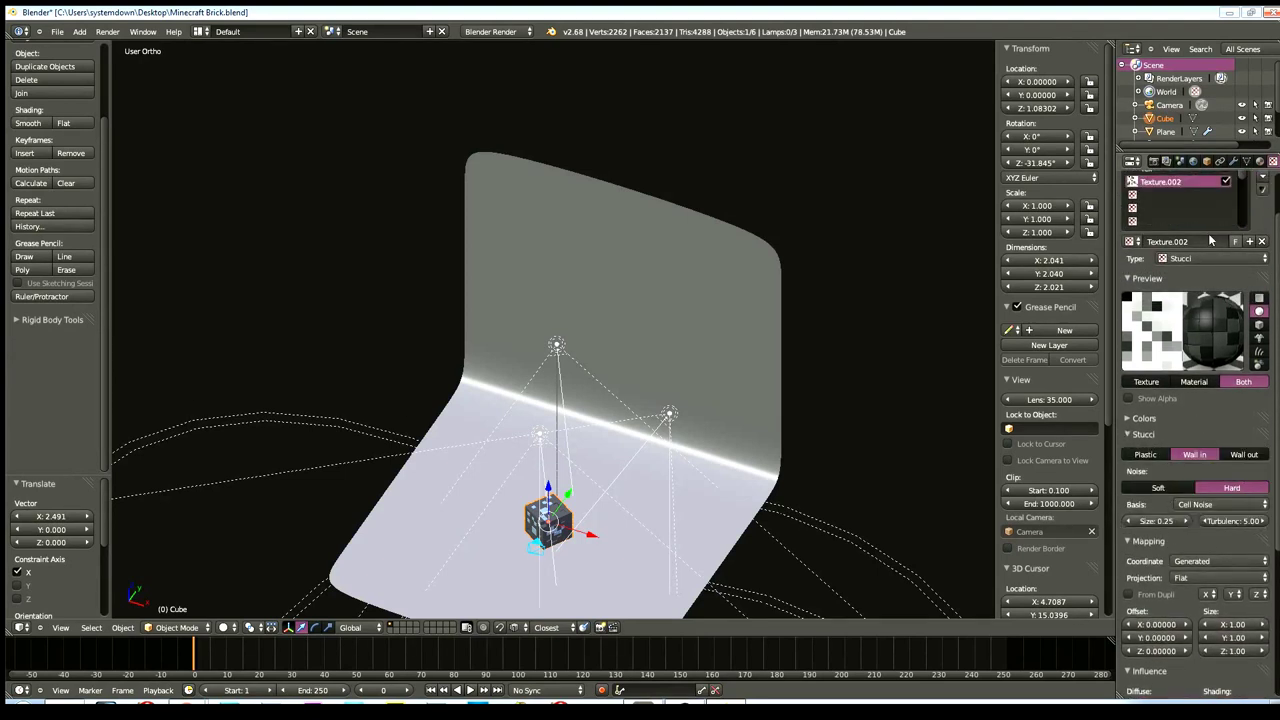
{"action": "left_click", "coordinate": [1259, 161]}
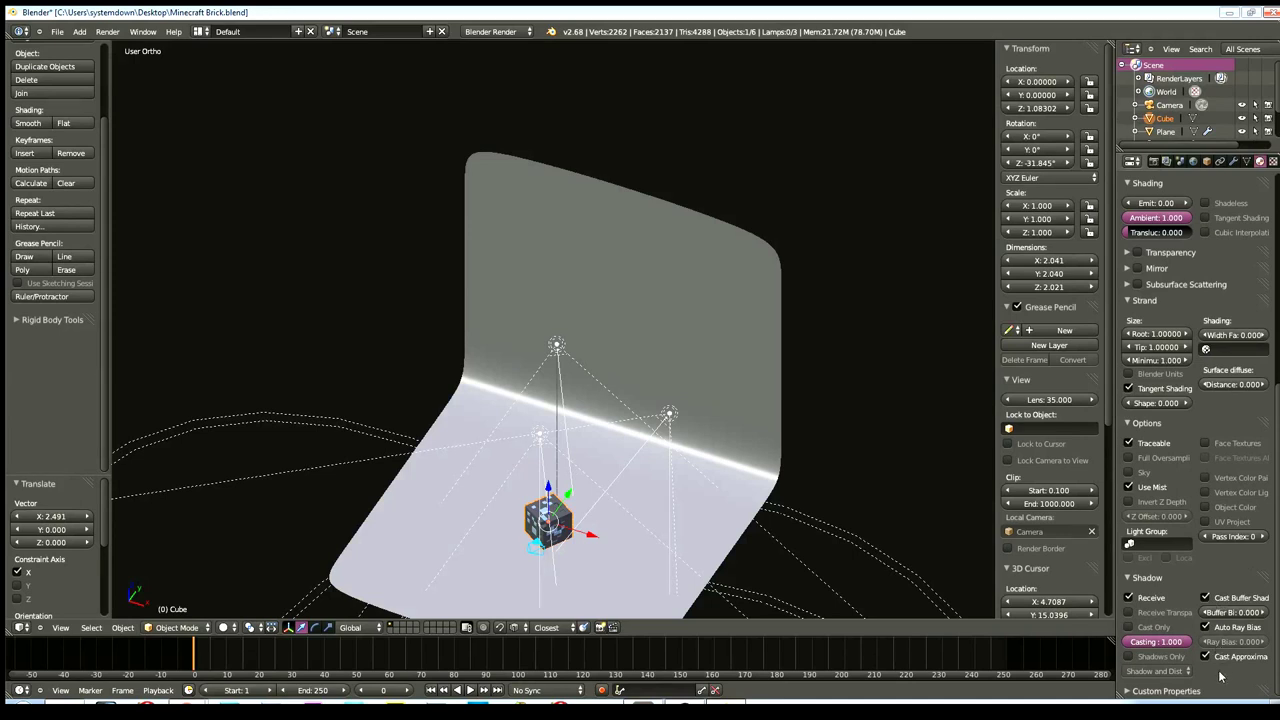
{"action": "right_click", "coordinate": [537, 435]}
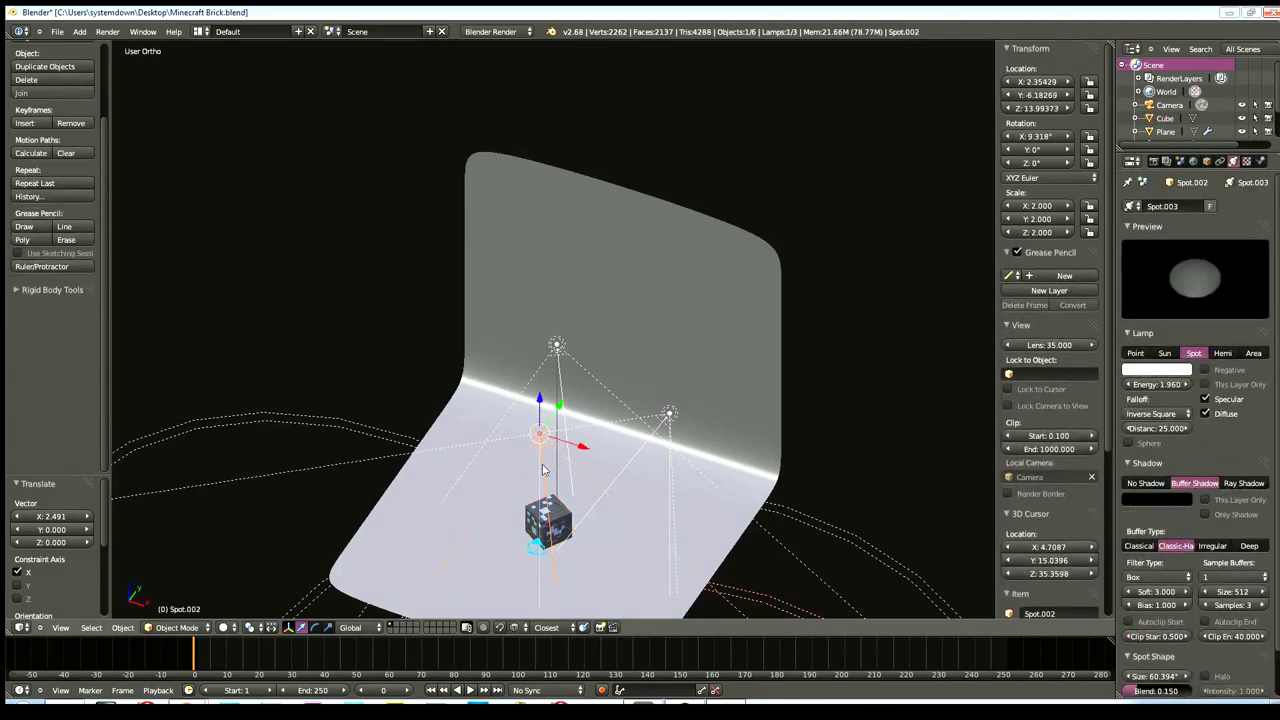
- Delete all three spot lamps from the scene
{"action": "key", "text": "x"}
{"action": "left_click", "coordinate": [655, 428]}
{"action": "right_click", "coordinate": [668, 413]}
{"action": "key", "text": "x"}
{"action": "left_click", "coordinate": [665, 415]}
{"action": "right_click", "coordinate": [557, 347]}
{"action": "key", "text": "x"}
{"action": "left_click", "coordinate": [545, 347]}
- In Front view, place the 3D cursor on the backdrop wall and add an Area lamp there
{"action": "mouse_move", "coordinate": [434, 383]}
{"action": "middle_mouse_down"}
{"action": "mouse_move", "coordinate": [416, 399]}
{"action": "mouse_move", "coordinate": [466, 397]}
{"action": "mouse_move", "coordinate": [452, 412]}
{"action": "middle_mouse_up"}
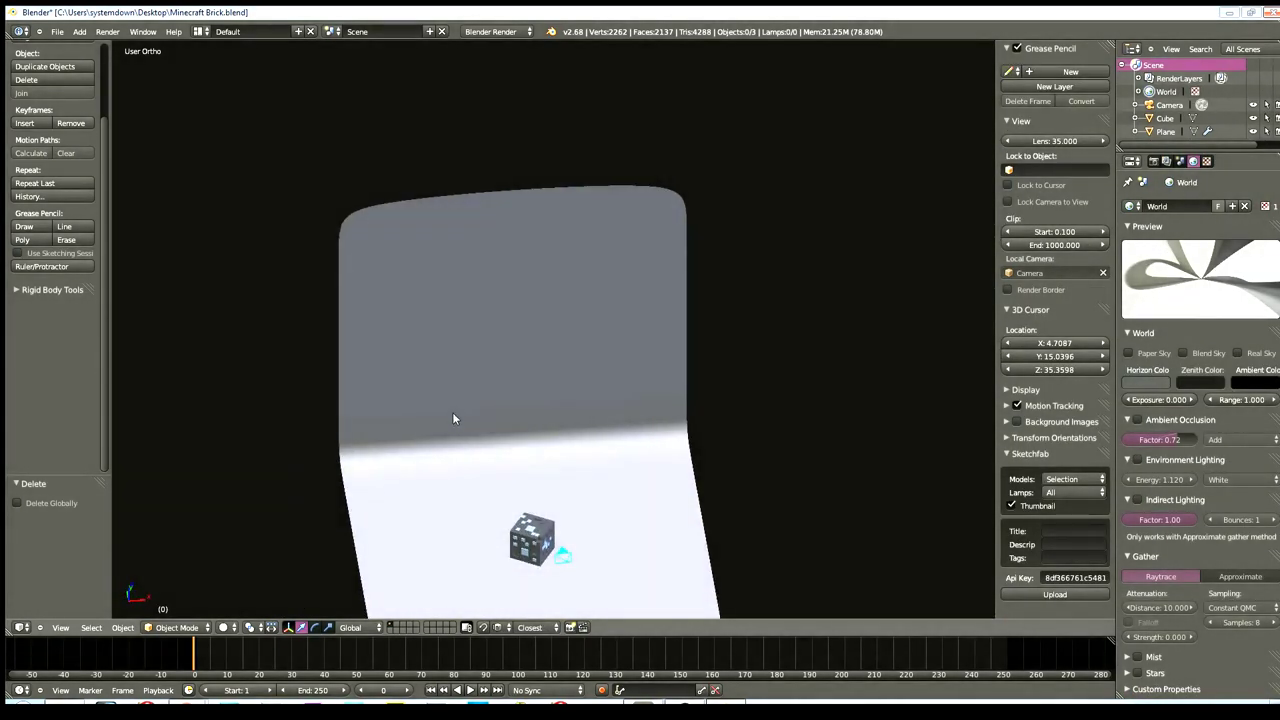
{"action": "key", "text": "KP_1"}
{"action": "scroll", "coordinate": [453, 413], "scroll_direction": "down", "scroll_amount": 2}
{"action": "scroll", "coordinate": [456, 379], "scroll_direction": "up", "scroll_amount": 1}
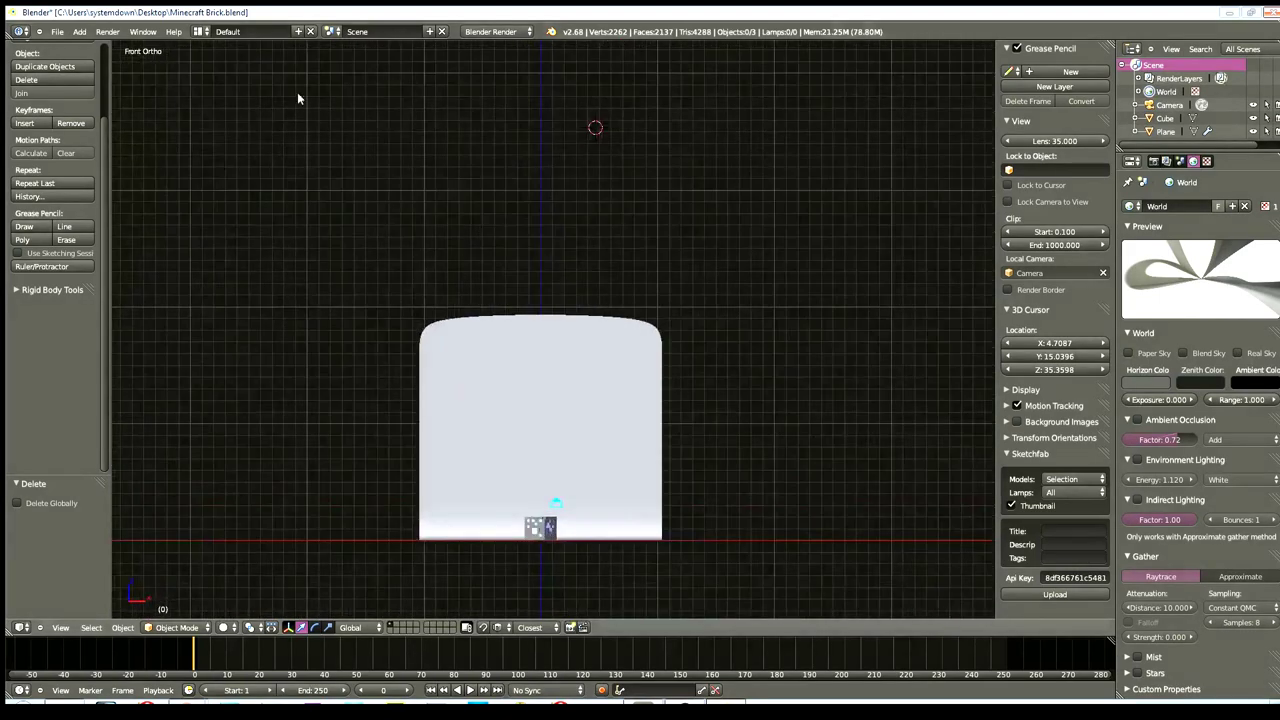
{"action": "left_click", "coordinate": [79, 31]}
{"action": "left_click", "coordinate": [543, 378]}
{"action": "left_click", "coordinate": [79, 31]}
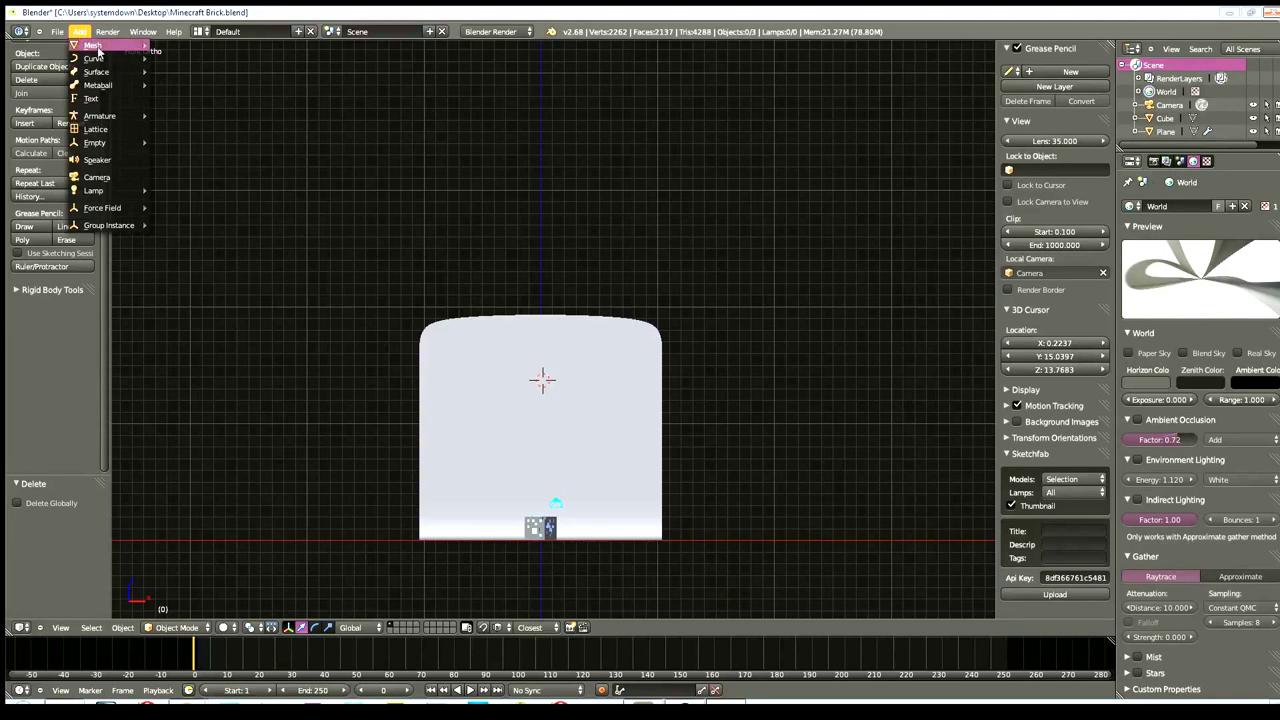
{"action": "mouse_move", "coordinate": [95, 190]}
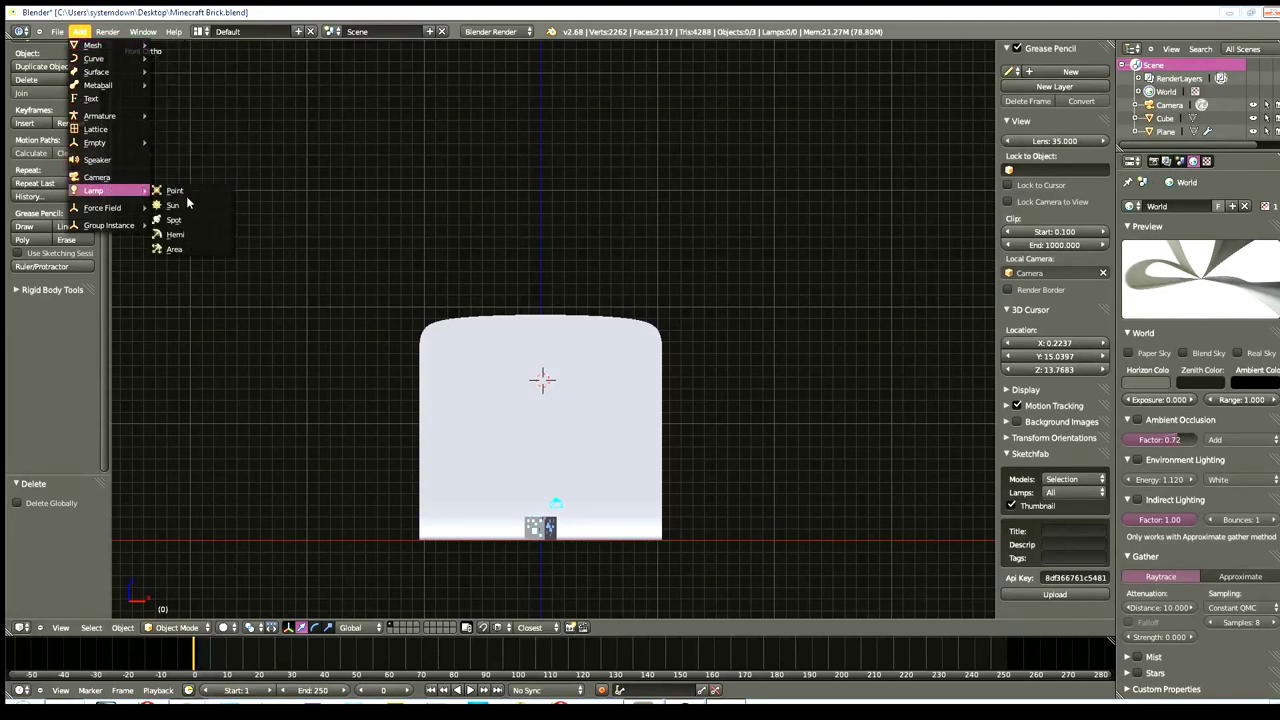
{"action": "left_click", "coordinate": [196, 248]}
- Move the Area lamp along Y, then delete it again
{"action": "middle_click_drag", "start_coordinate": [516, 459], "coordinate": [432, 475]}
{"action": "mouse_move", "coordinate": [769, 288]}
{"action": "left_mouse_down"}
{"action": "mouse_move", "coordinate": [520, 349]}
{"action": "mouse_move", "coordinate": [497, 373]}
{"action": "left_mouse_up"}
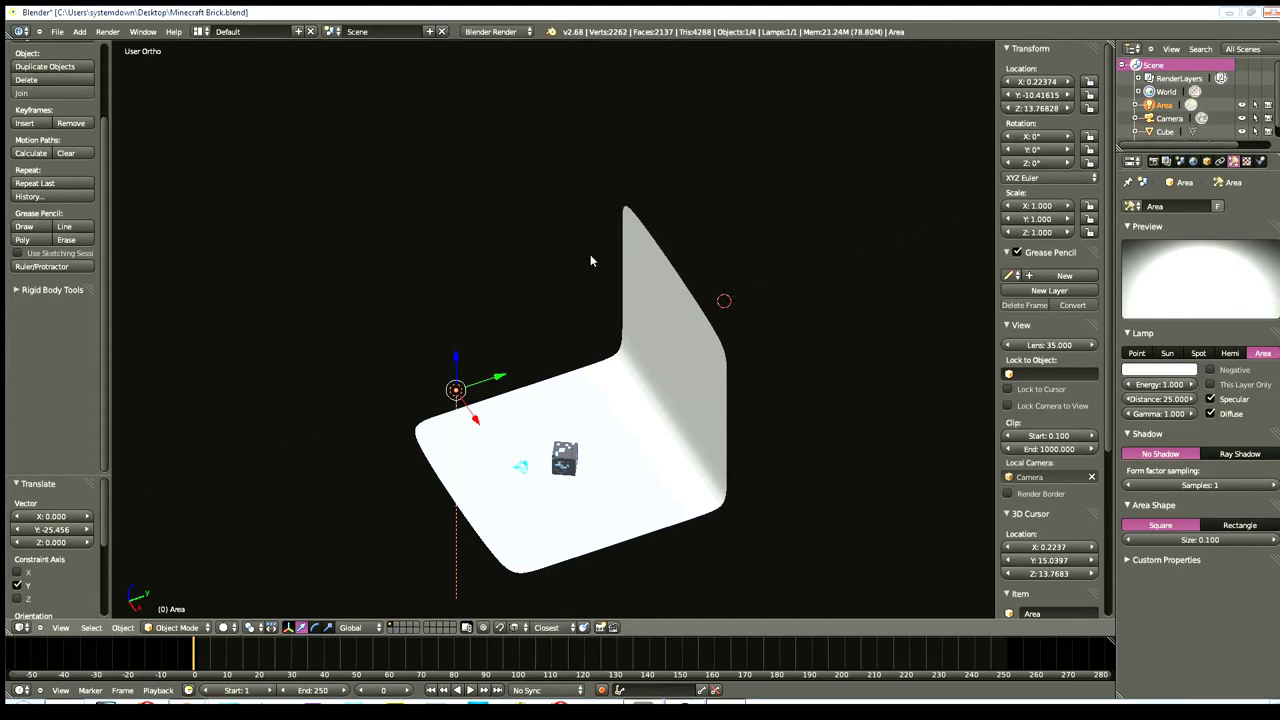
{"action": "key", "text": "x"}
{"action": "left_click", "coordinate": [541, 266]}
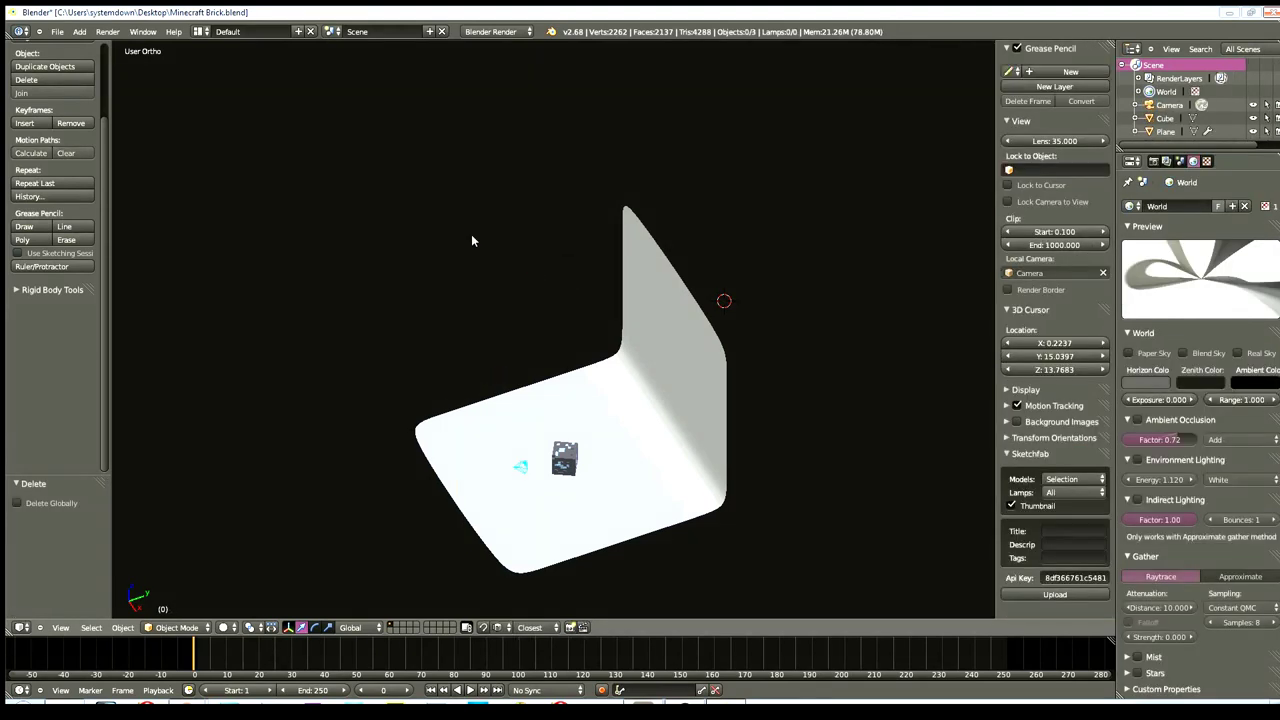
- Add a Hemi lamp, move it forward along Y and up along Z, then render
{"action": "left_click", "coordinate": [79, 31]}
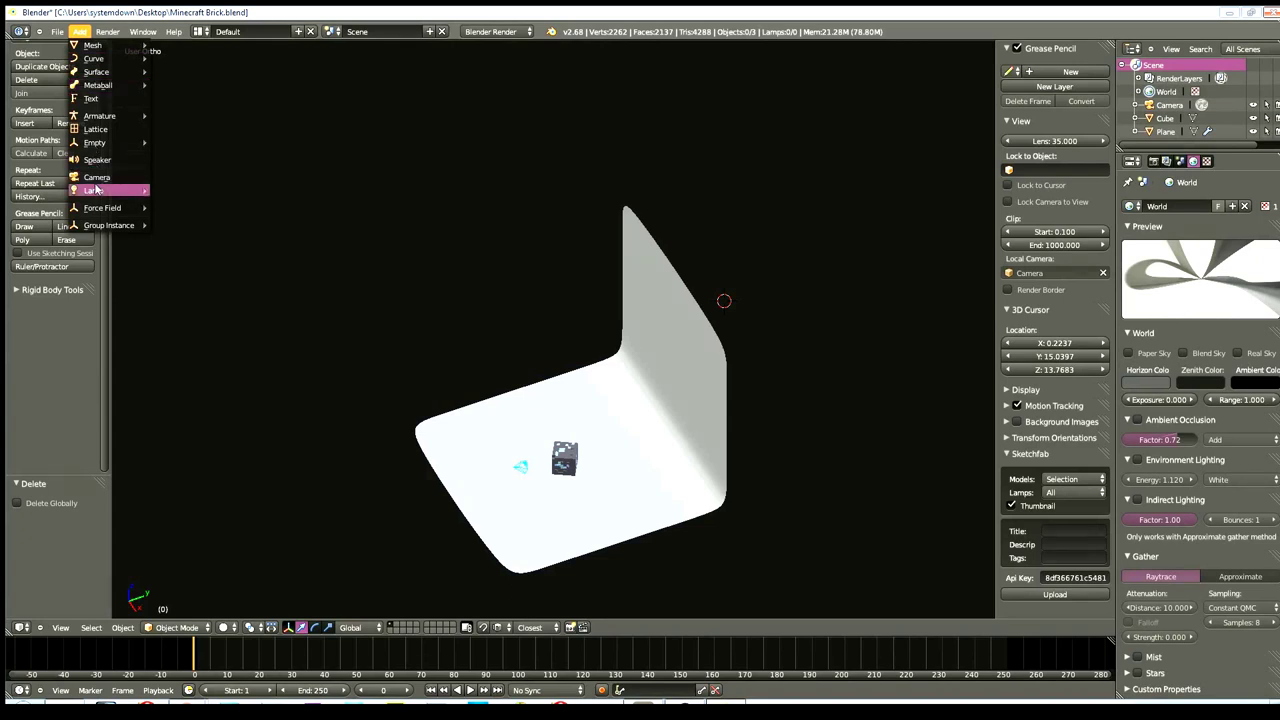
{"action": "mouse_move", "coordinate": [94, 190]}
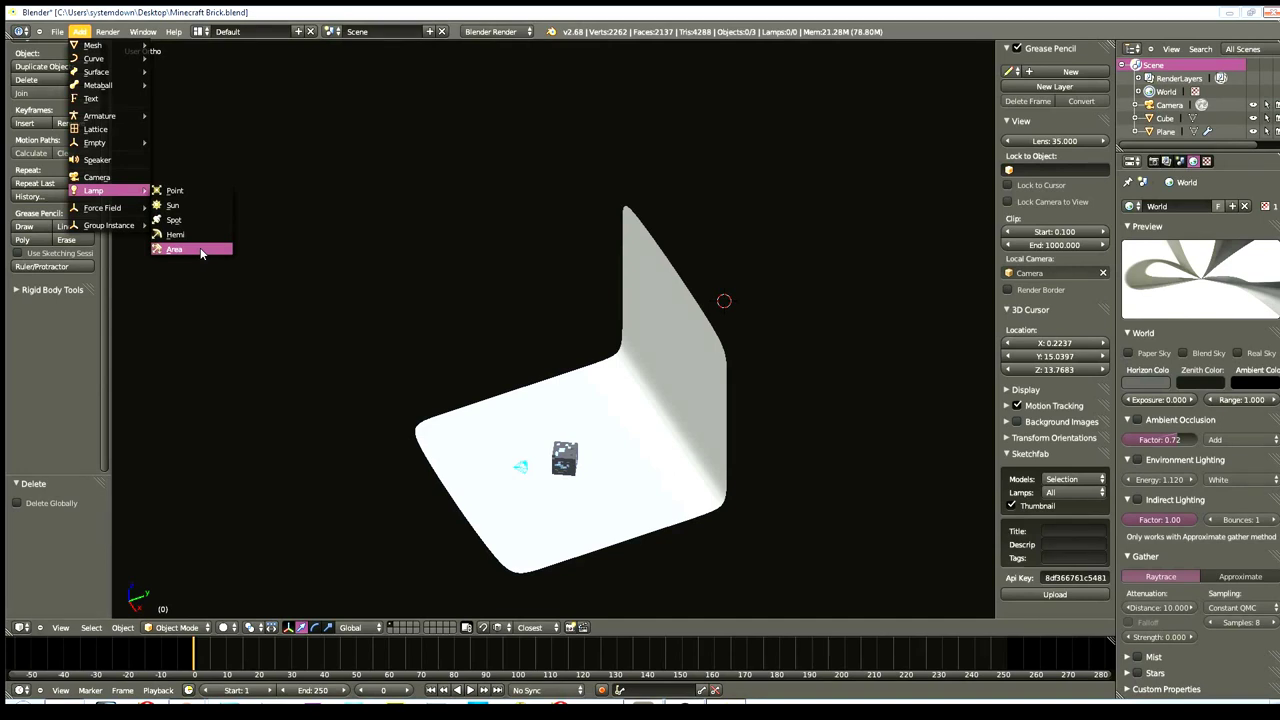
{"action": "left_click", "coordinate": [197, 236]}
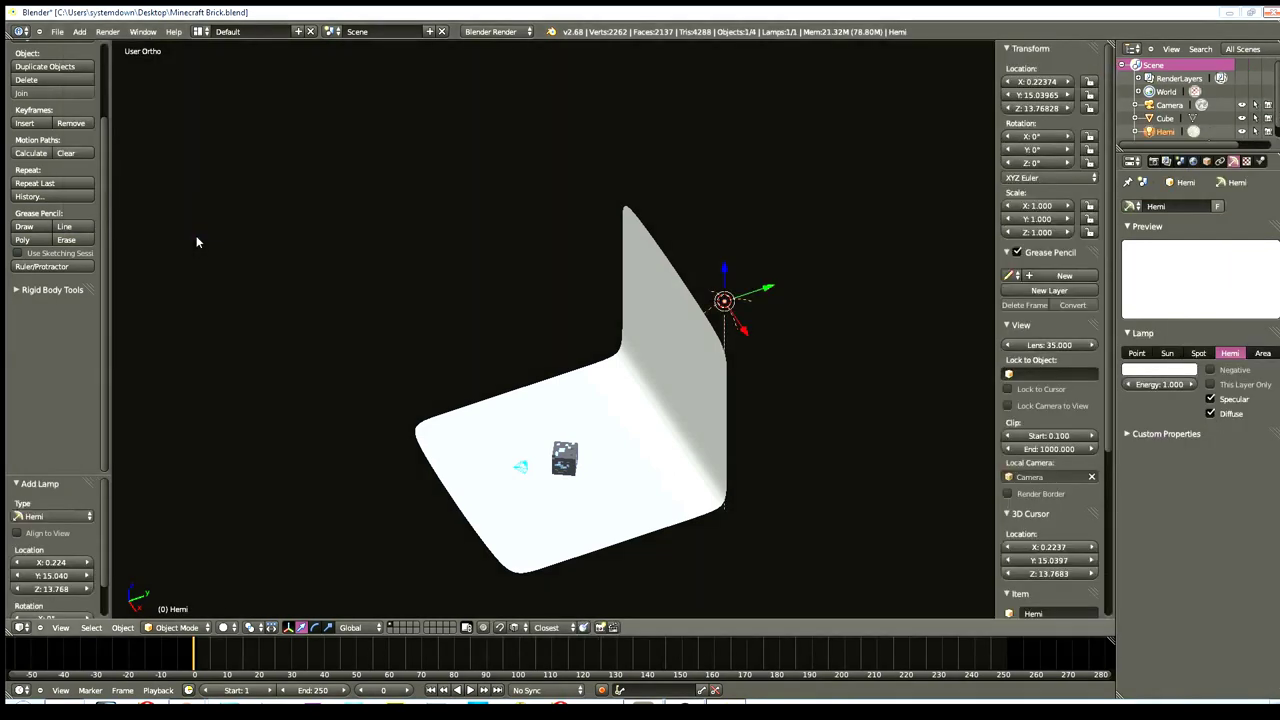
{"action": "key", "text": "g"}
{"action": "key", "text": "y"}
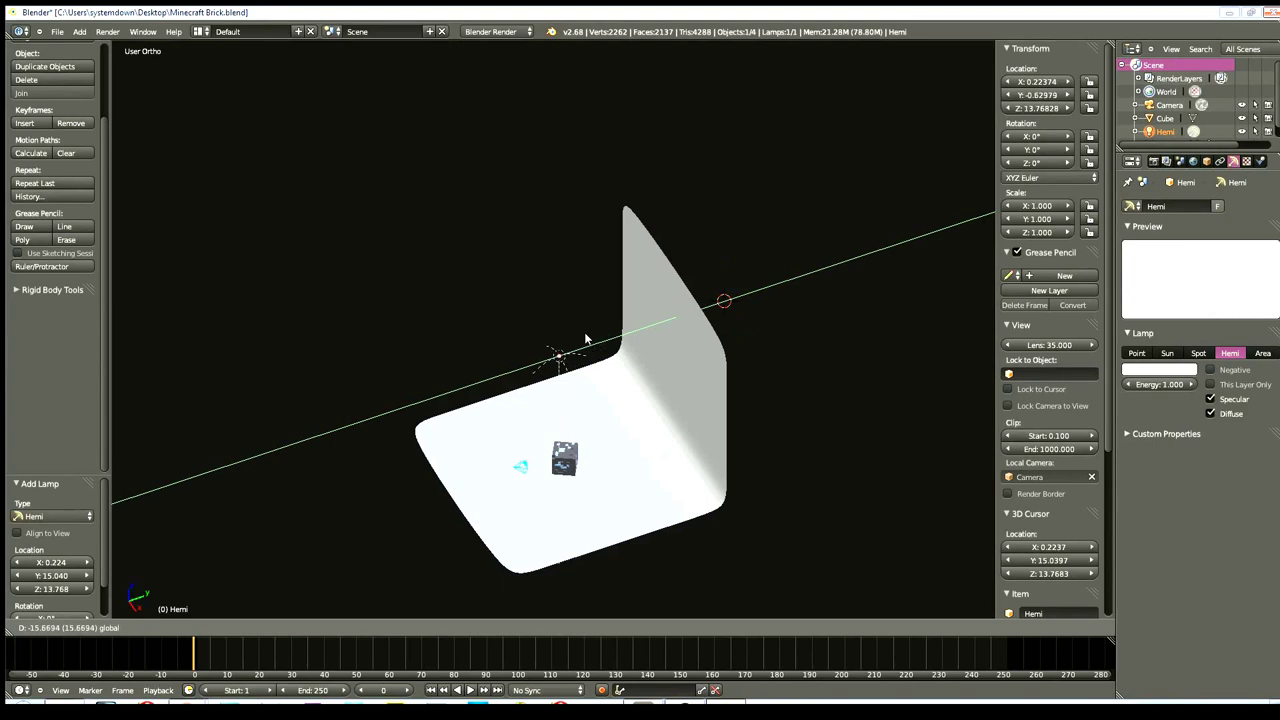
{"action": "left_click", "coordinate": [591, 335]}
{"action": "middle_click_drag", "start_coordinate": [591, 335], "coordinate": [565, 342]}
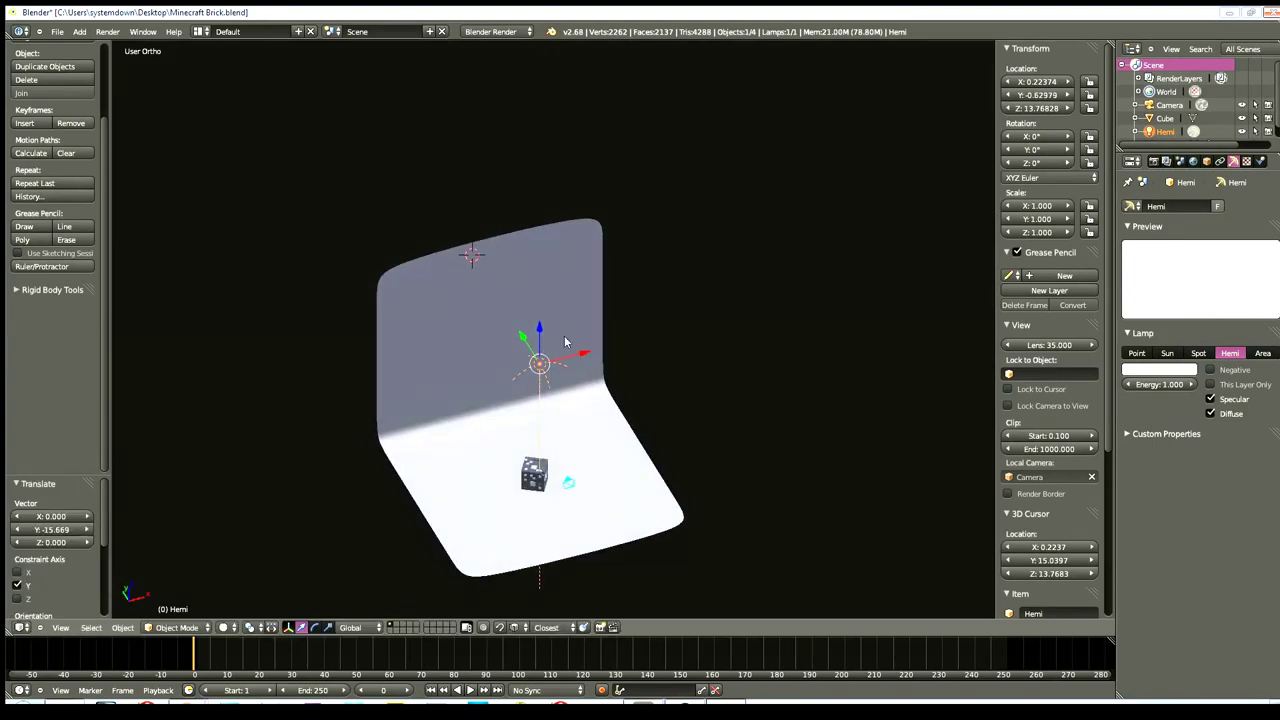
{"action": "key", "text": "g"}
{"action": "key", "text": "z"}
{"action": "left_click", "coordinate": [535, 317]}
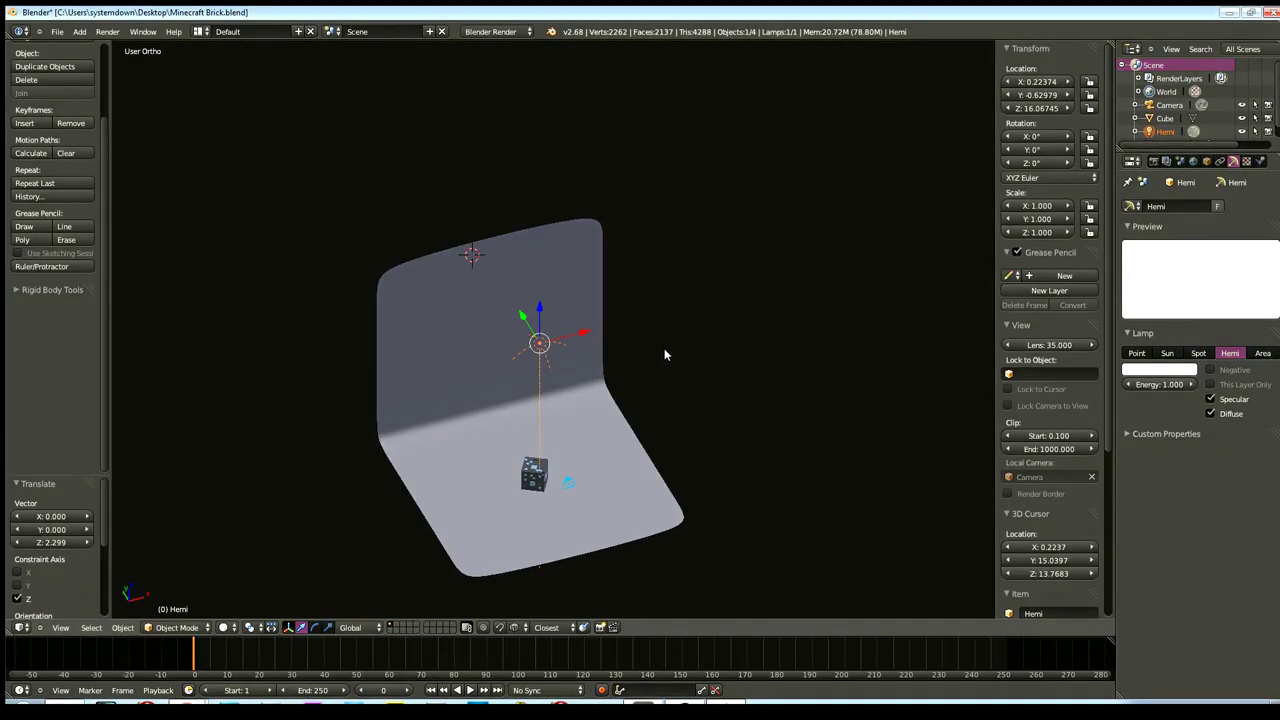
{"action": "key", "text": "F12"}
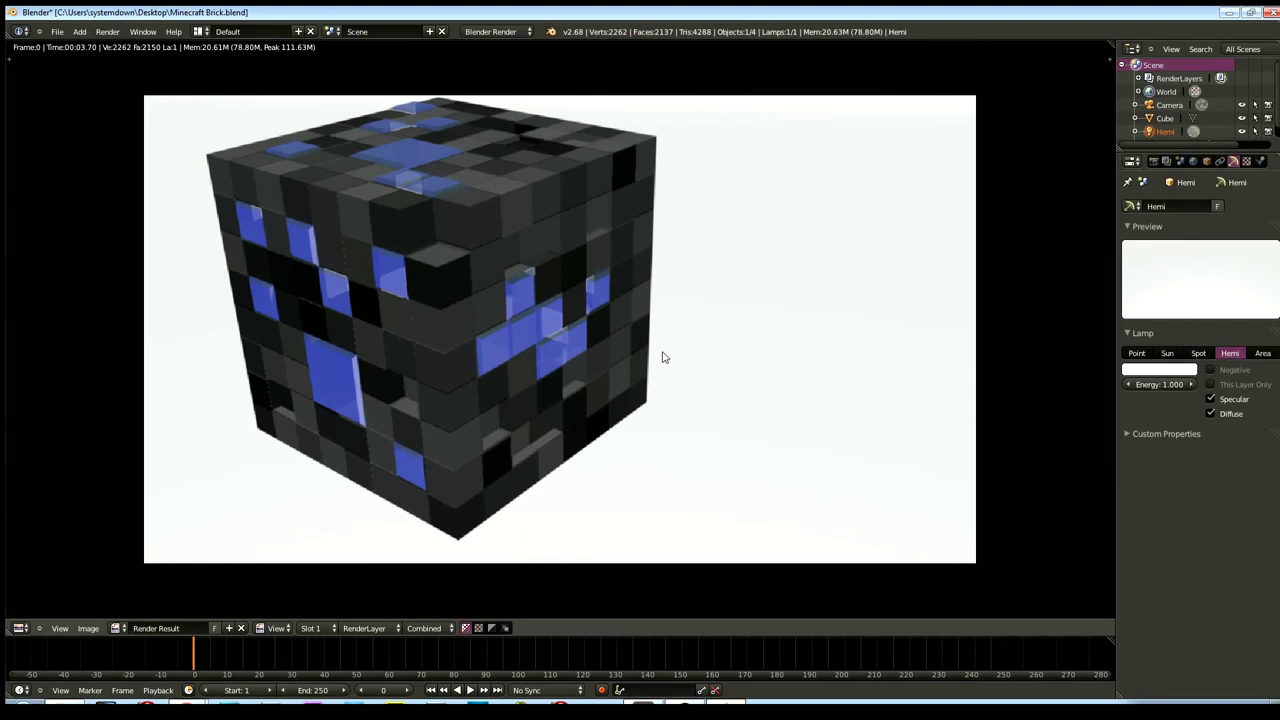
- Delete the Hemi lamp, set the 3D cursor just above the cube, and add an Area lamp
{"action": "key", "text": "Escape"}
{"action": "key", "text": "x"}
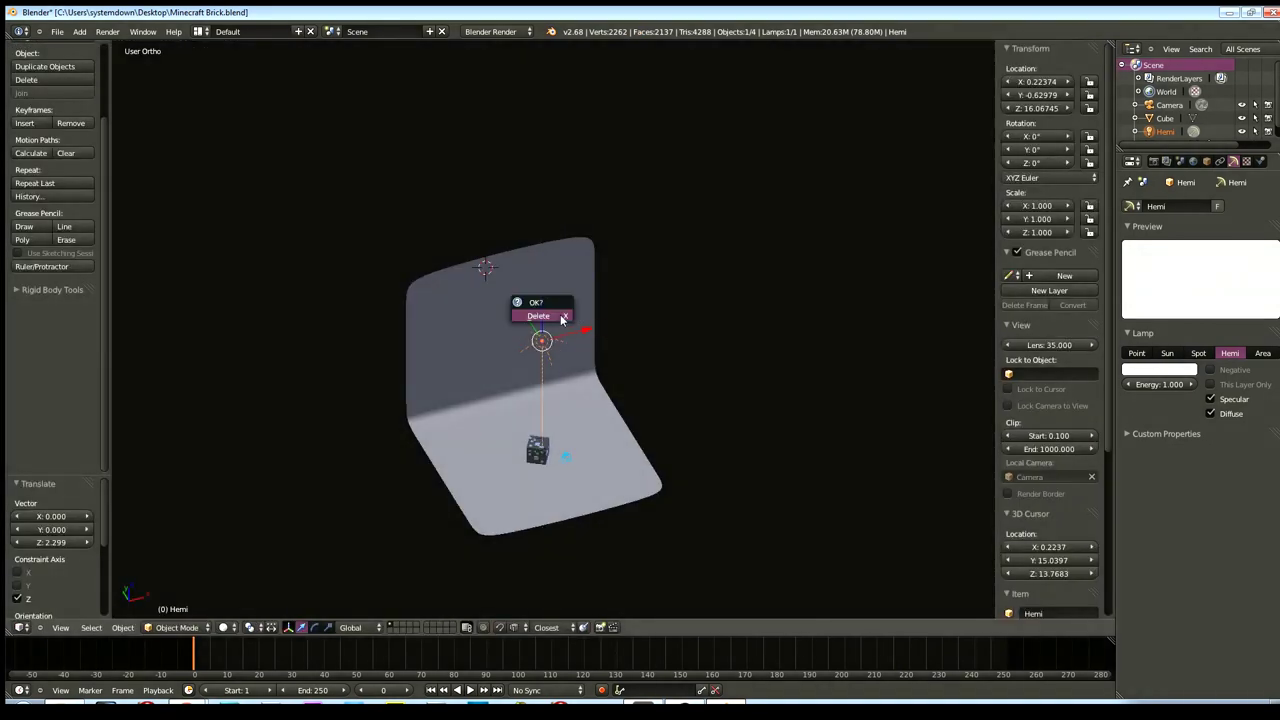
{"action": "left_click", "coordinate": [550, 320]}
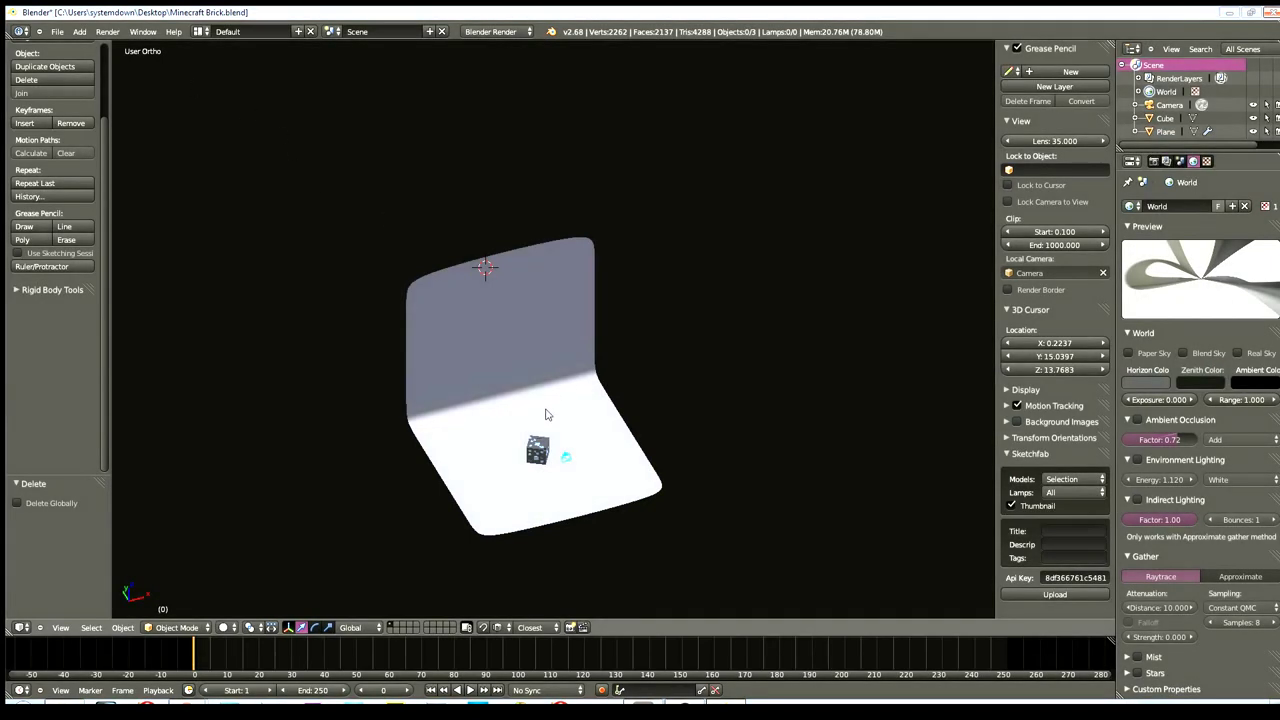
{"action": "left_click", "coordinate": [537, 418]}
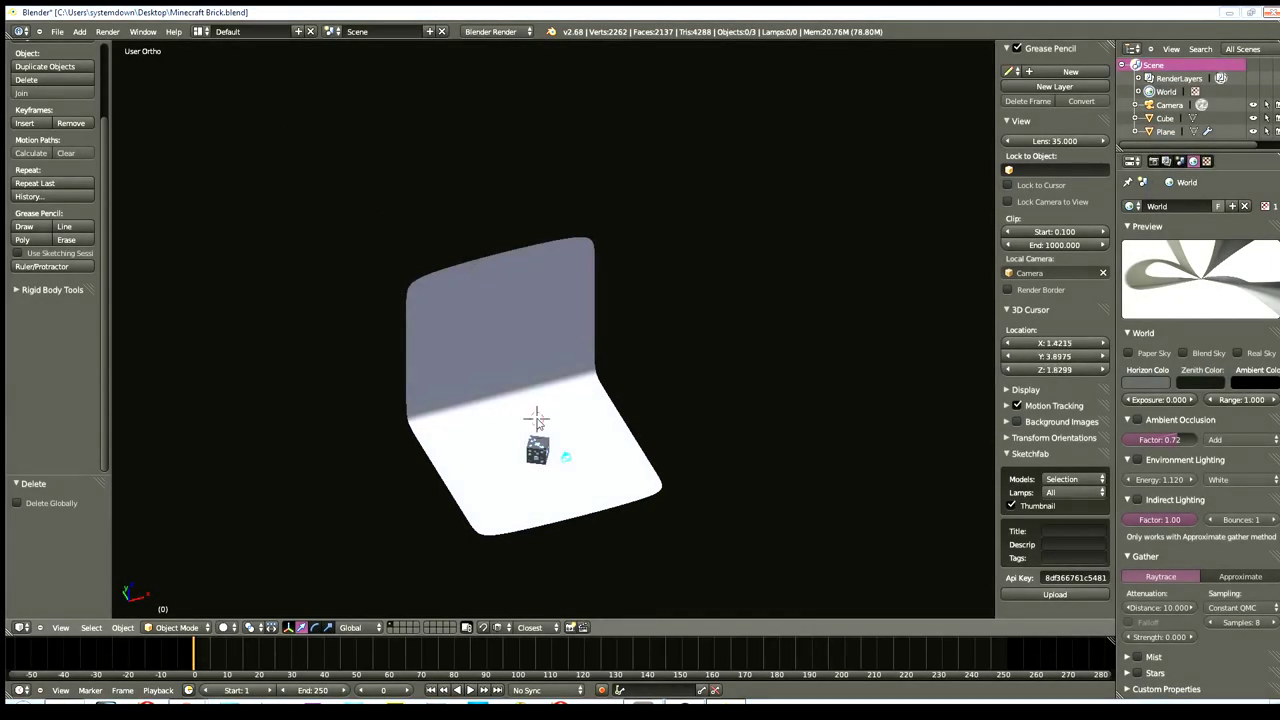
{"action": "left_click", "coordinate": [83, 32]}
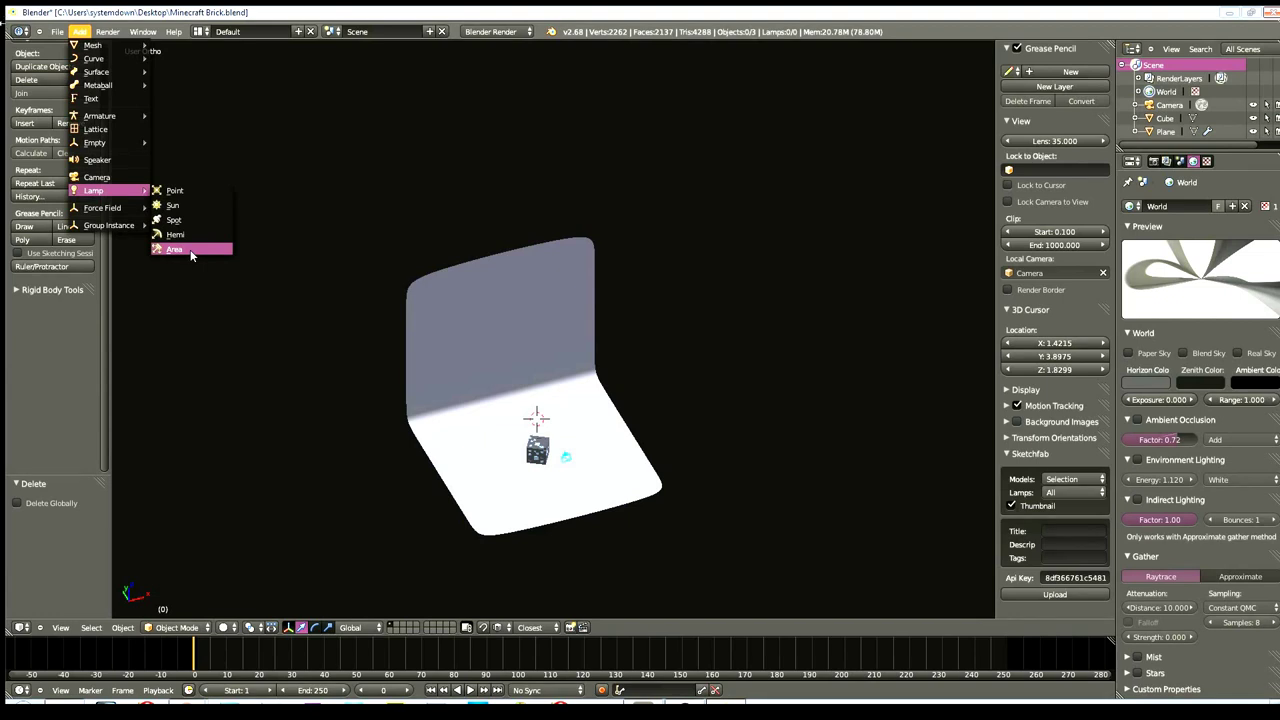
{"action": "left_click", "coordinate": [192, 250]}
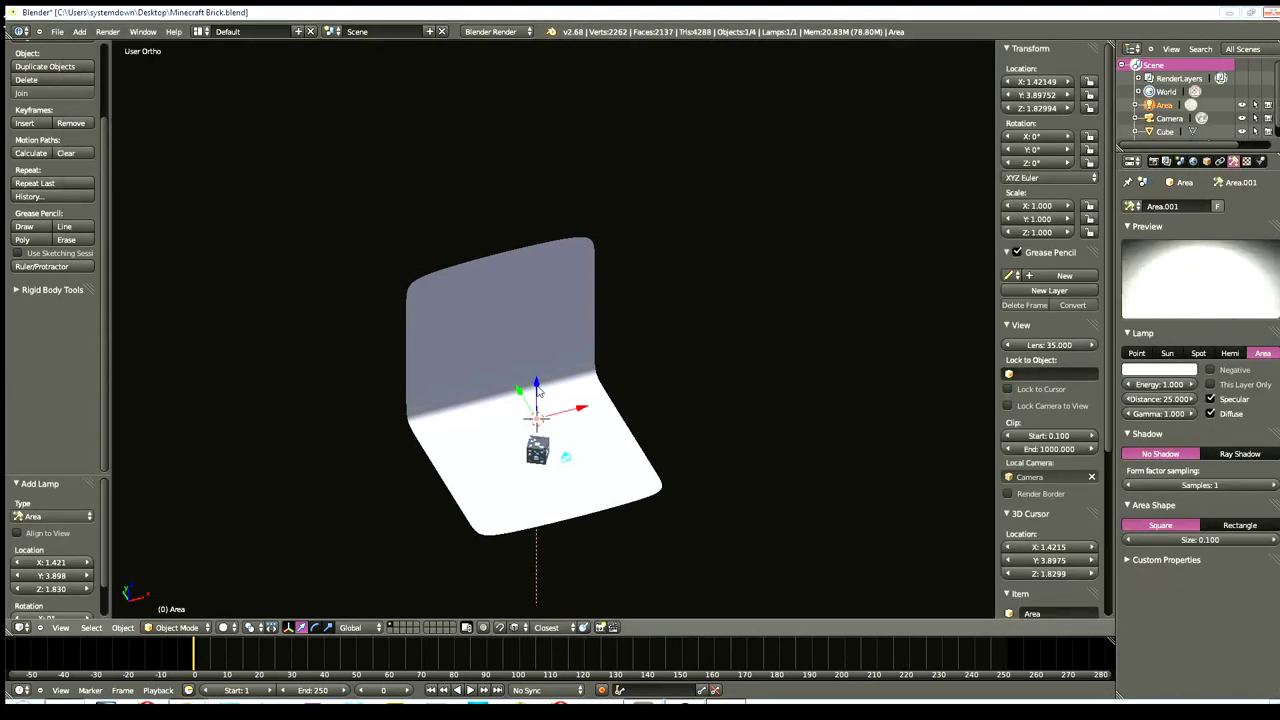
- Raise the Area lamp along Z, then delete it
{"action": "key", "text": "g"}
{"action": "key", "text": "z"}
{"action": "left_click", "coordinate": [537, 312]}
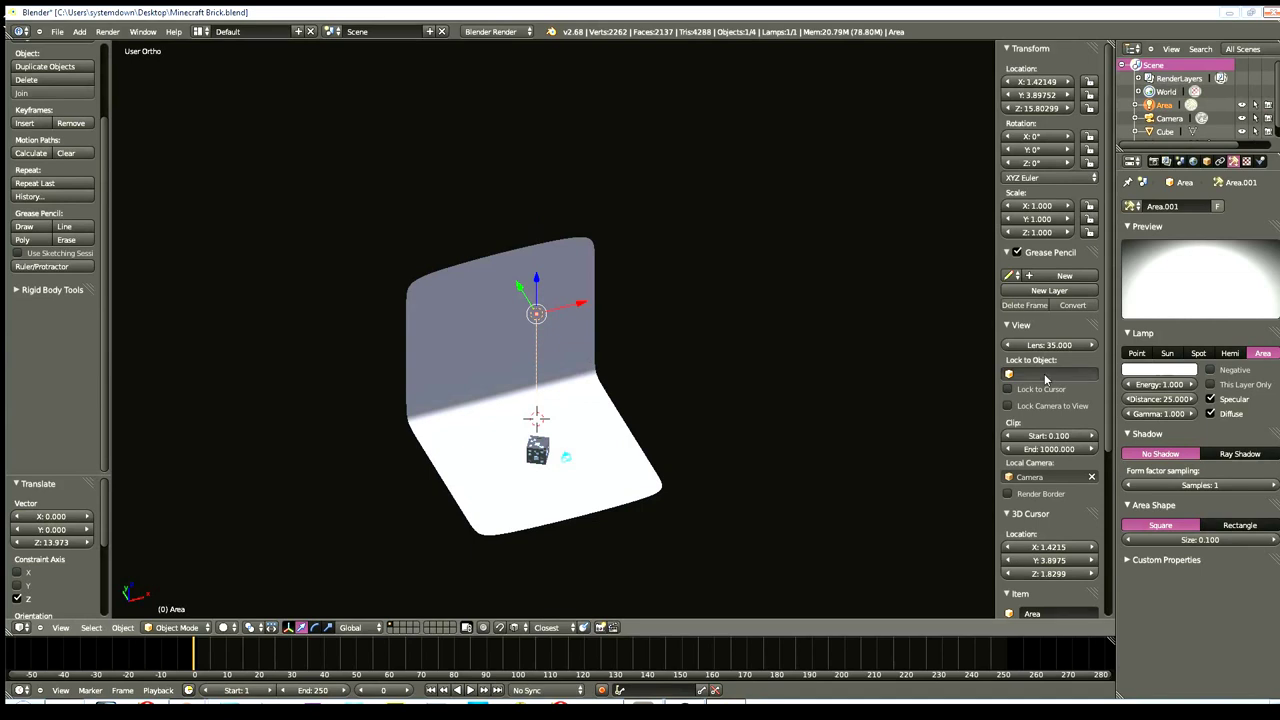
{"action": "key", "text": "x"}
{"action": "left_click", "coordinate": [577, 319]}
- Try and delete a Sun lamp, then add a new Area lamp at the 3D cursor
{"action": "left_click", "coordinate": [79, 31]}
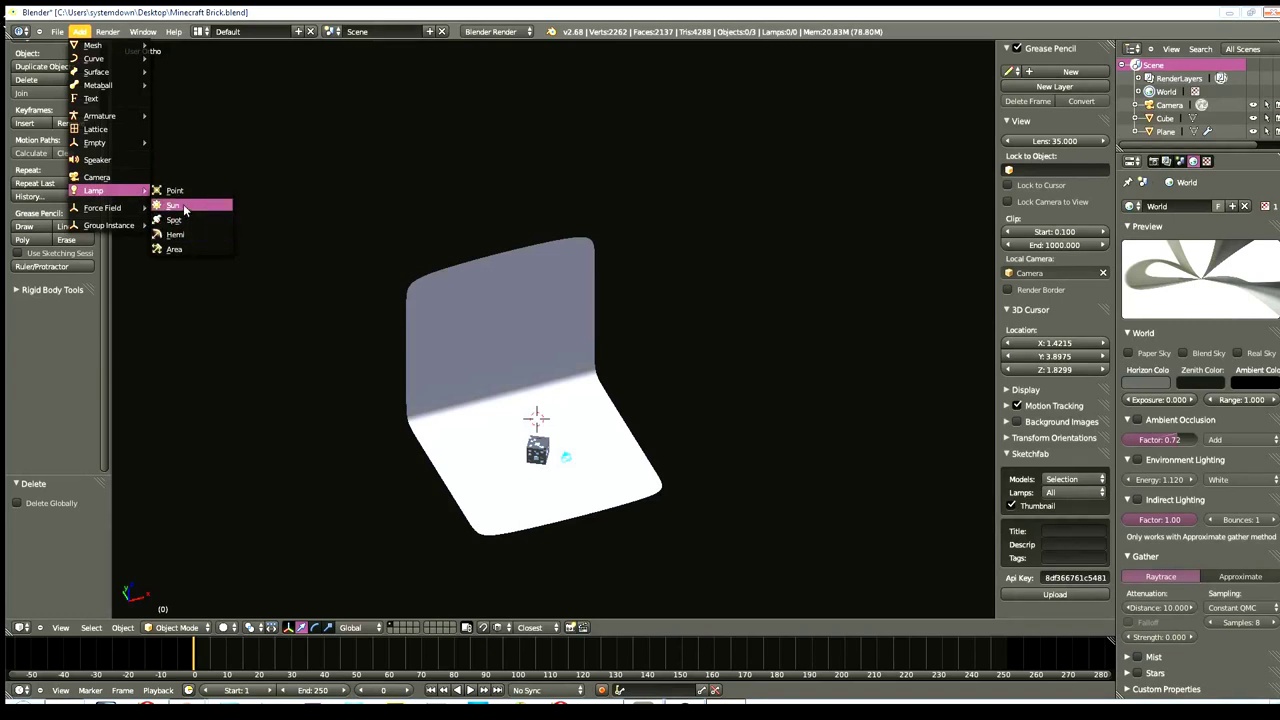
{"action": "left_click", "coordinate": [184, 208]}
{"action": "key", "text": "x"}
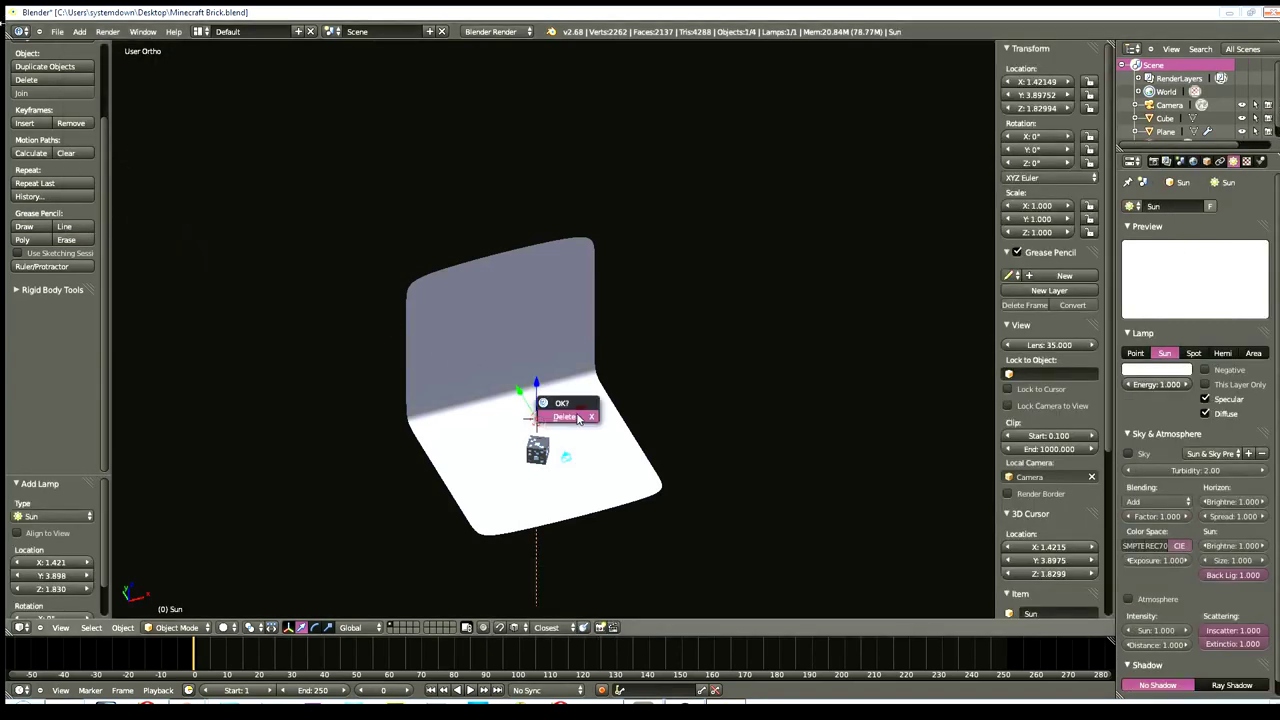
{"action": "left_click", "coordinate": [570, 416]}
{"action": "left_click", "coordinate": [80, 31]}
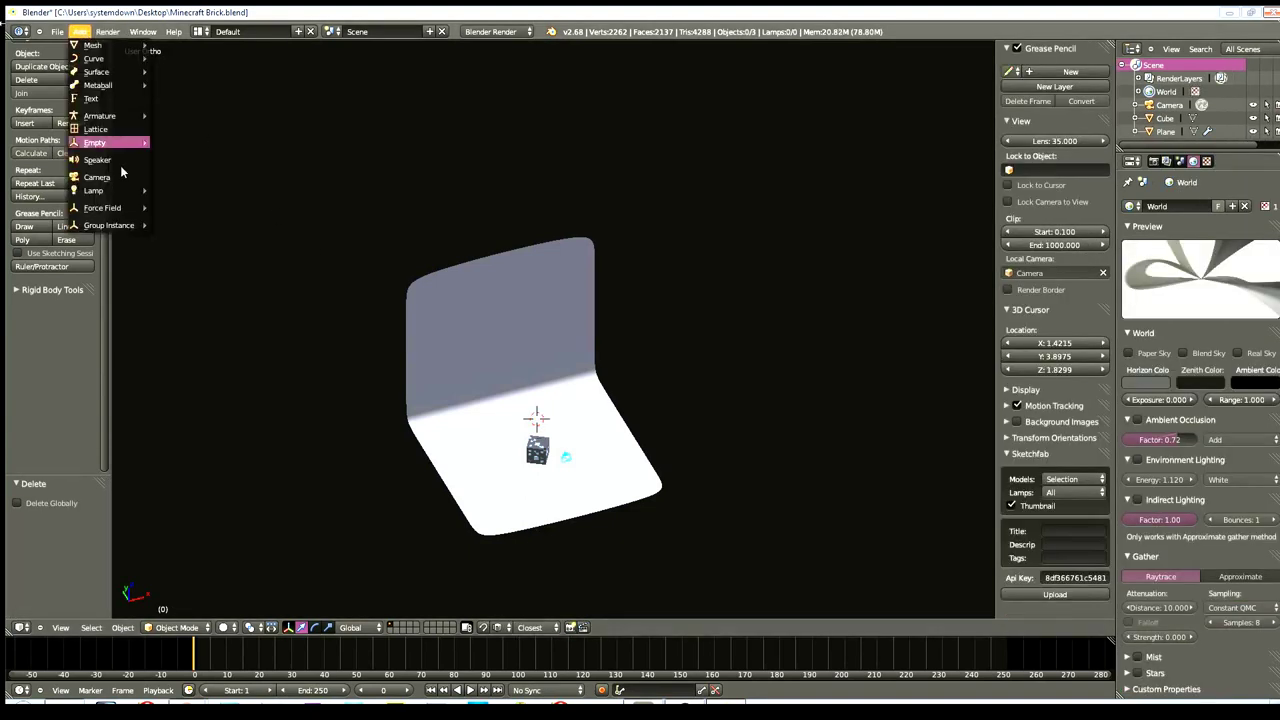
{"action": "mouse_move", "coordinate": [93, 190]}
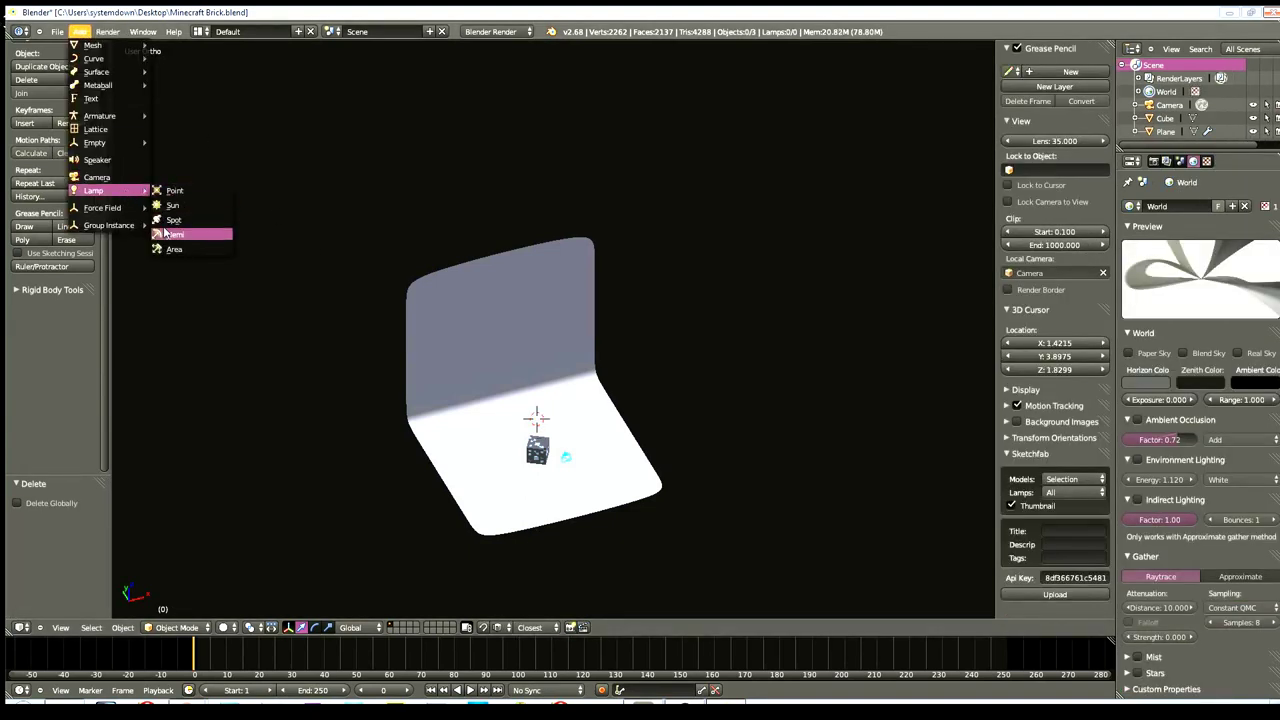
{"action": "left_click", "coordinate": [176, 249]}
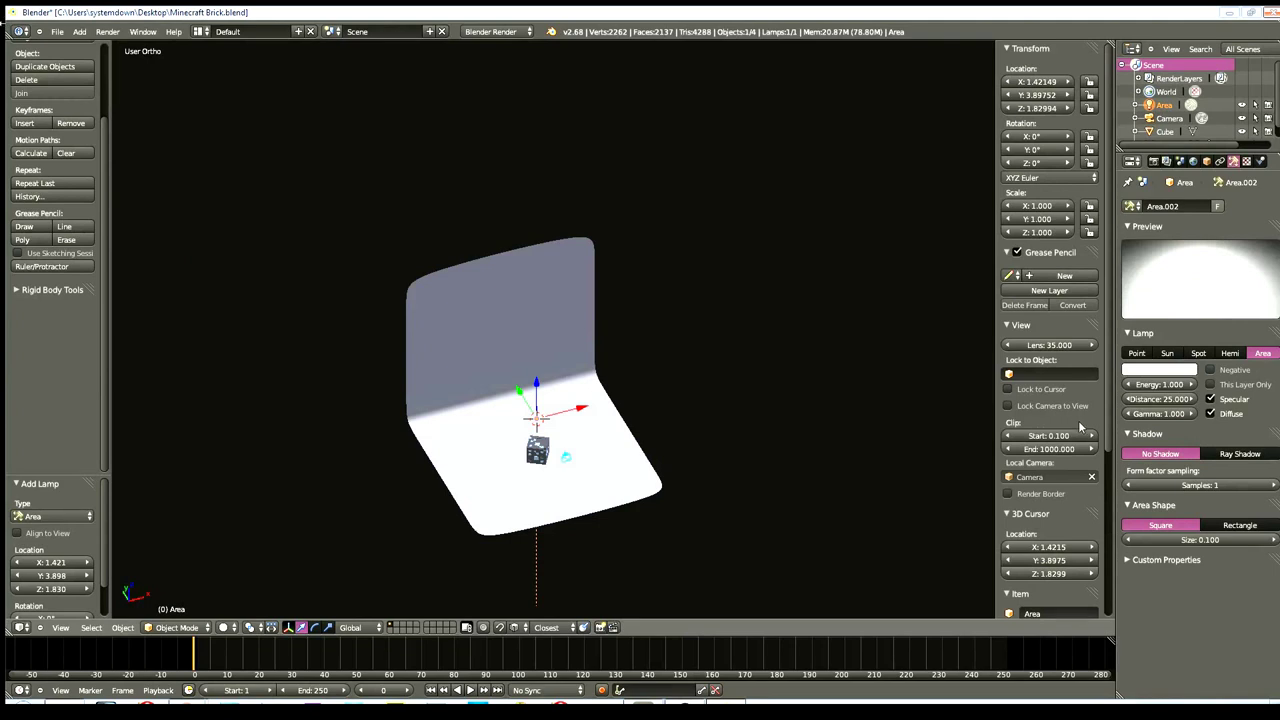
- Enlarge the lamp to size 1.585, cycle through lamp types, and settle on Area
{"action": "mouse_move", "coordinate": [1195, 540]}
{"action": "left_mouse_down"}
{"action": "mouse_move", "coordinate": [1230, 552]}
{"action": "mouse_move", "coordinate": [1087, 537]}
{"action": "left_mouse_up"}
{"action": "left_click", "coordinate": [1232, 356]}
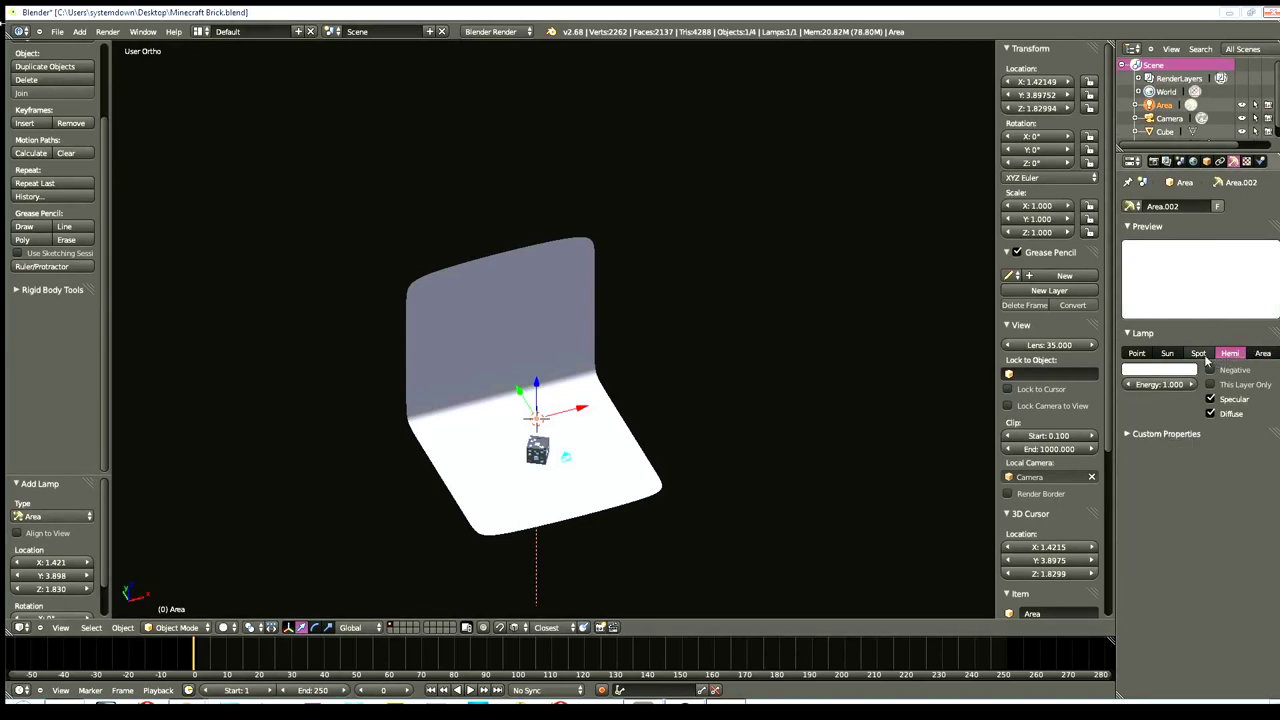
{"action": "left_click", "coordinate": [1200, 356]}
{"action": "left_click", "coordinate": [1164, 357]}
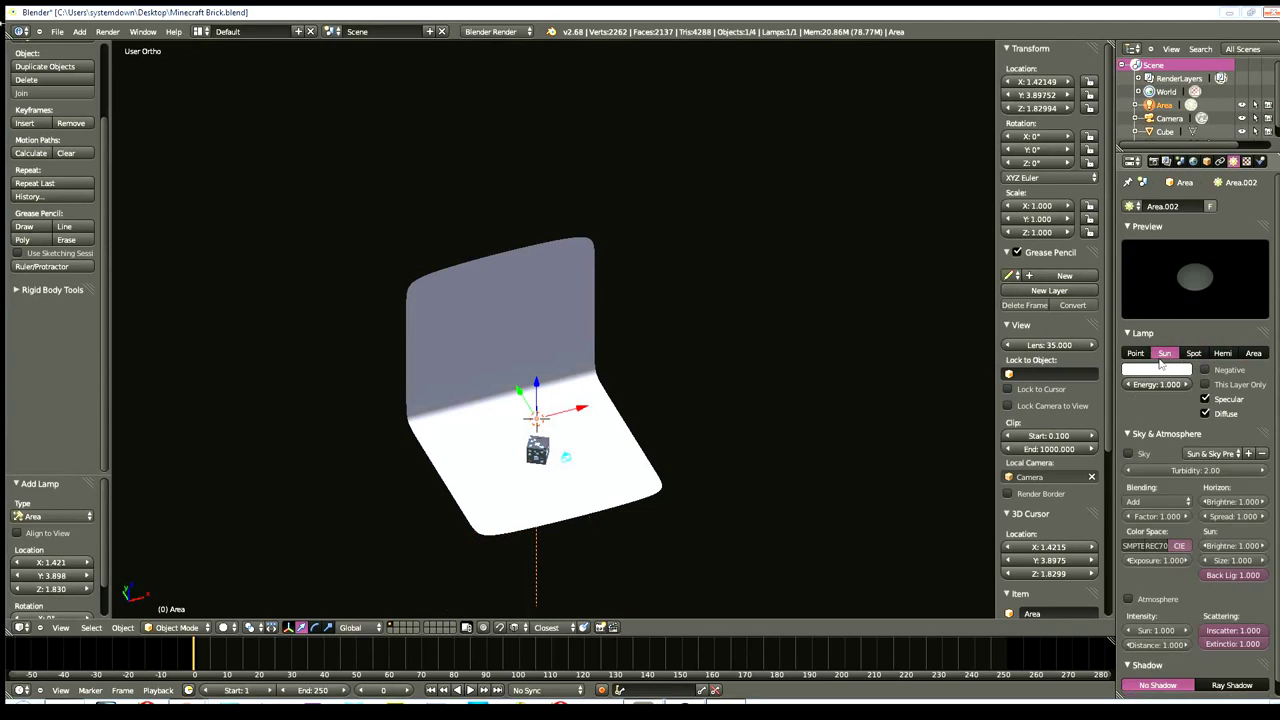
{"action": "left_click", "coordinate": [1136, 360]}
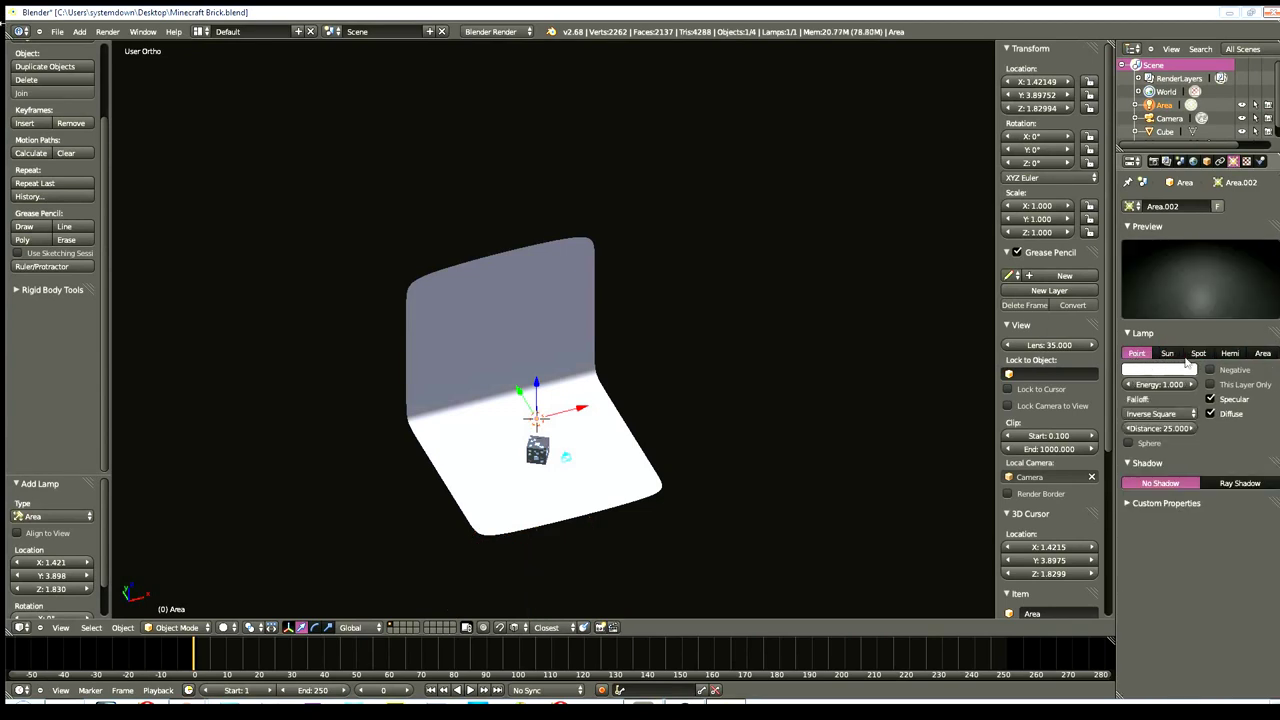
{"action": "left_click", "coordinate": [1166, 357]}
{"action": "left_click", "coordinate": [1196, 357]}
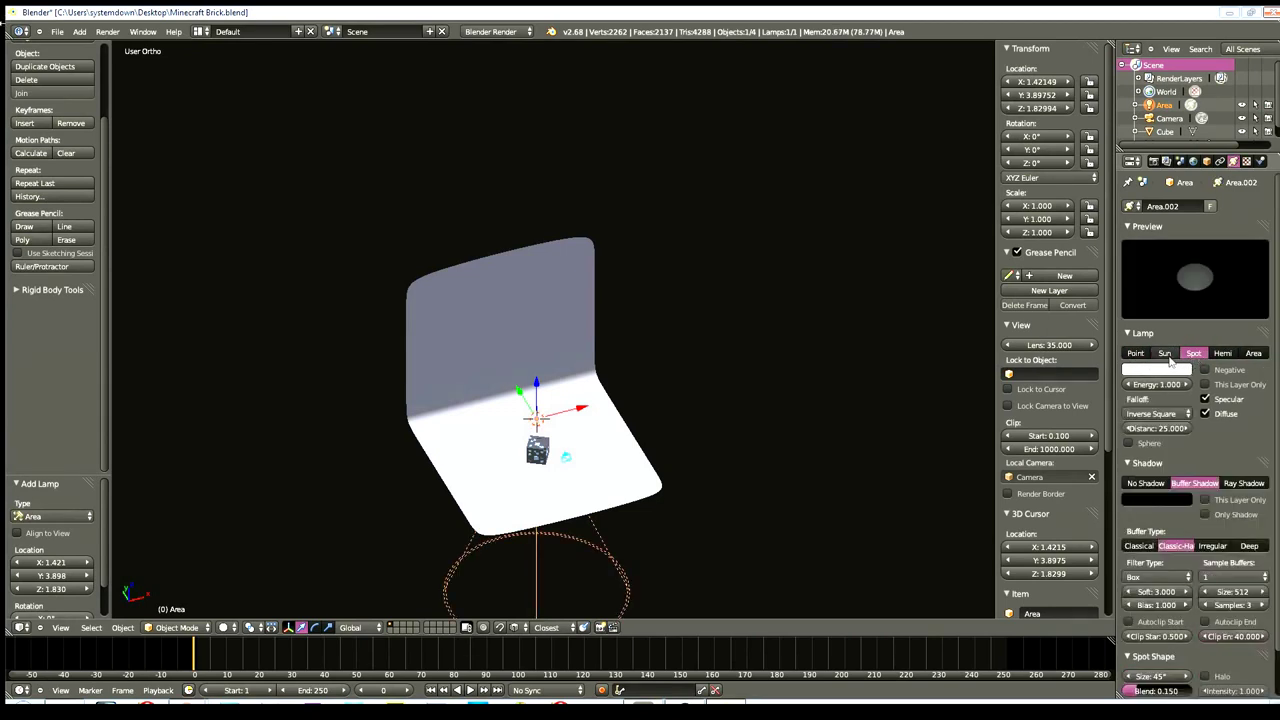
{"action": "left_click", "coordinate": [1220, 359]}
{"action": "left_click", "coordinate": [1257, 357]}
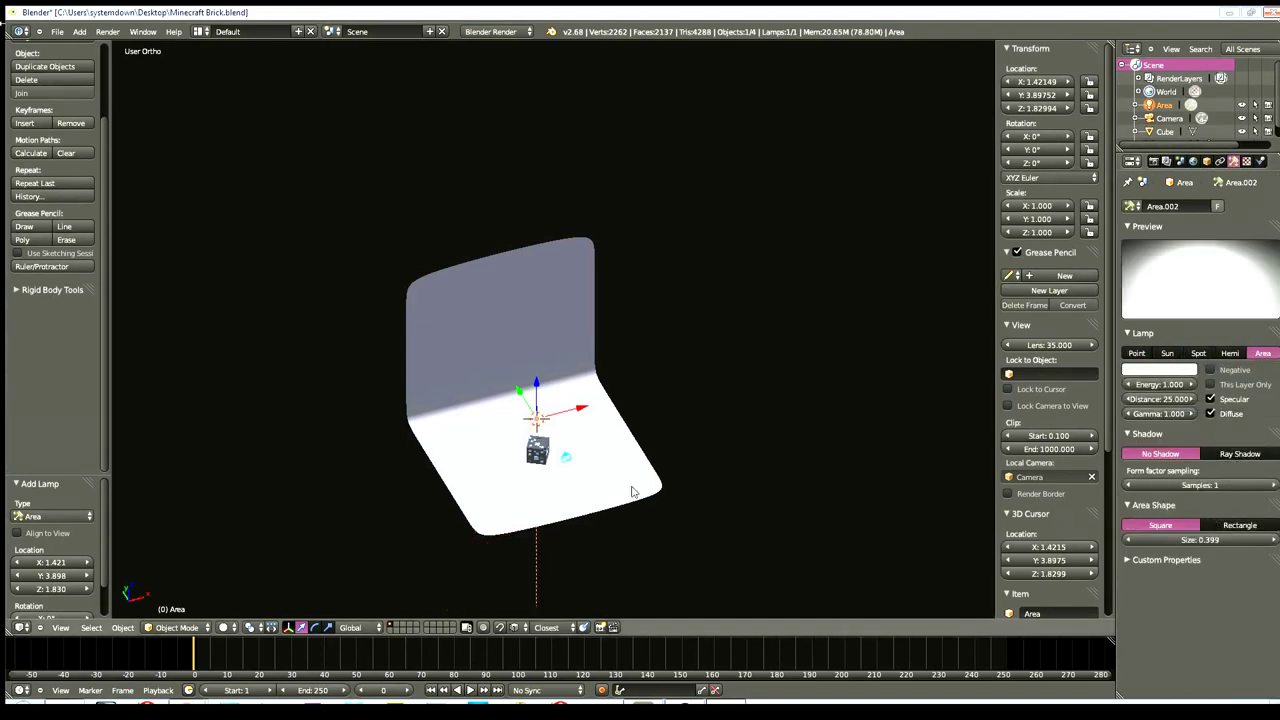
- Make the area lamp rectangular with Y size 3.446 and raise it along Z
{"action": "left_click", "coordinate": [1230, 528]}
{"action": "left_click", "coordinate": [1178, 528]}
{"action": "left_click", "coordinate": [1242, 530]}
{"action": "left_click_drag", "start_coordinate": [1232, 545], "coordinate": [1262, 545]}
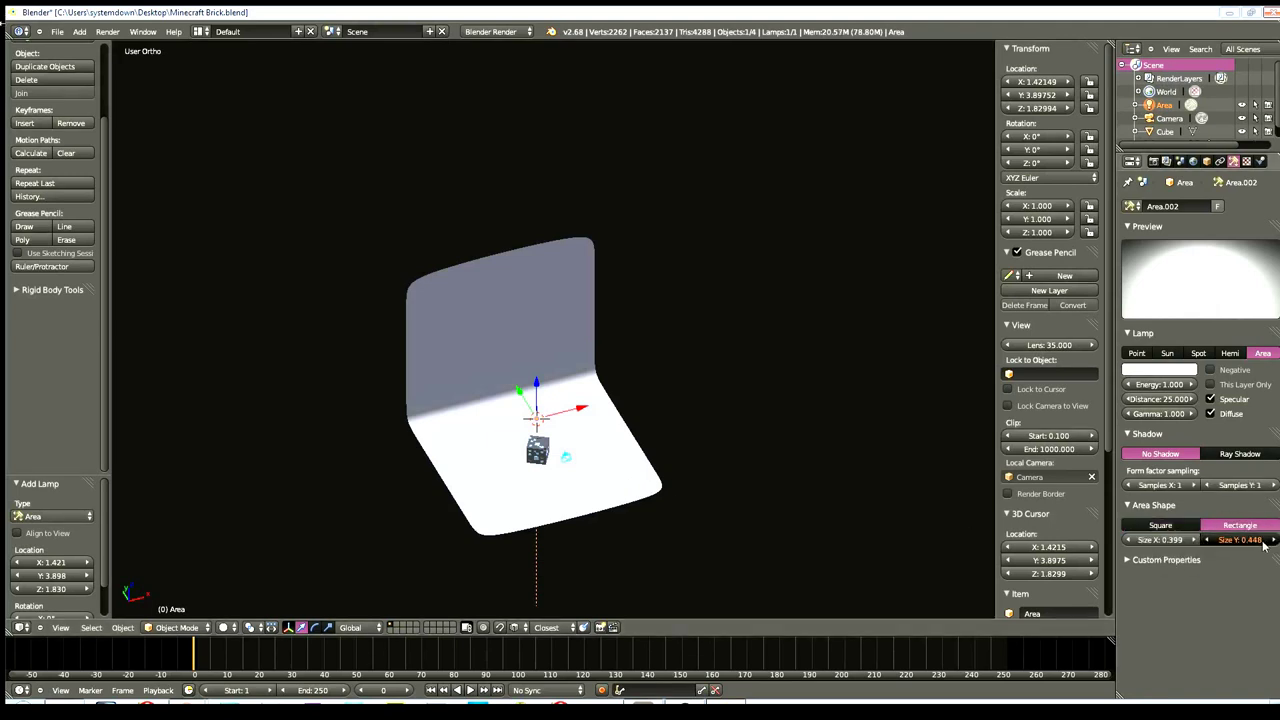
{"action": "scroll", "coordinate": [660, 492], "scroll_direction": "up", "scroll_amount": 3}
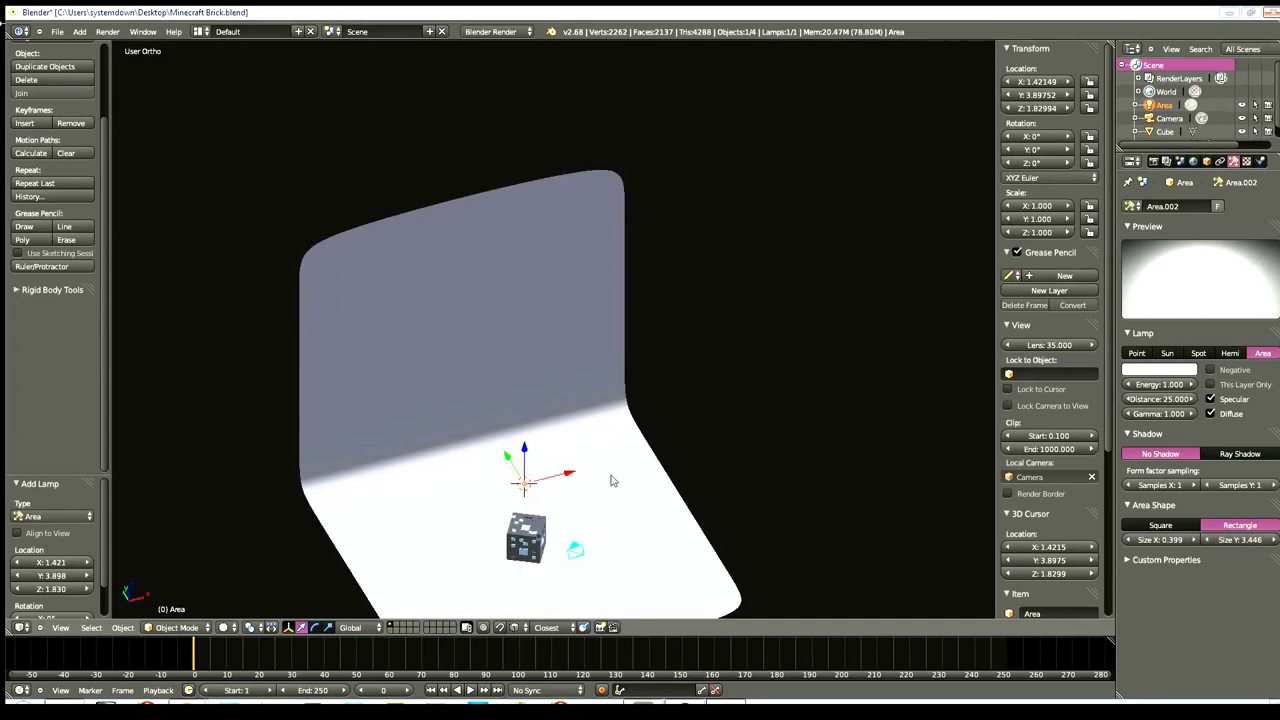
{"action": "key", "text": "g"}
{"action": "key", "text": "z"}
{"action": "left_click", "coordinate": [522, 310]}
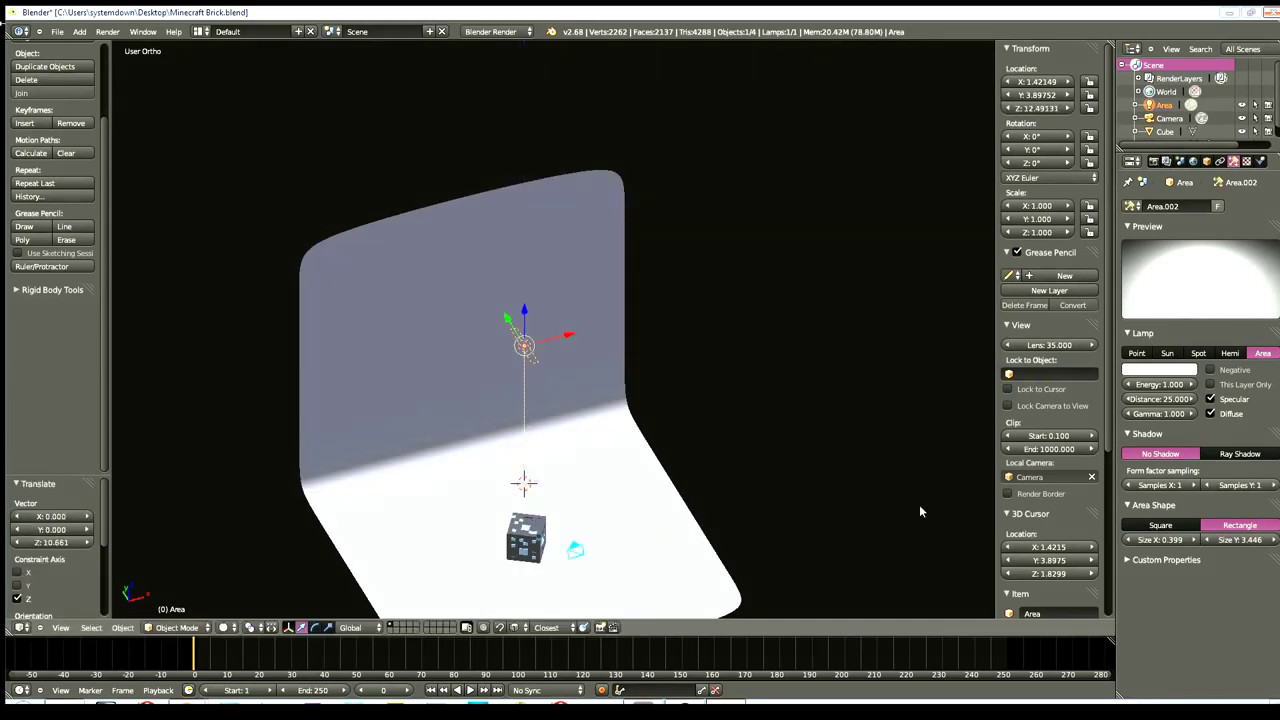
- Switch the area lamp back to Square and enlarge it to size 13.919
{"action": "left_click", "coordinate": [1160, 525]}
{"action": "left_click_drag", "start_coordinate": [1162, 546], "coordinate": [1262, 546]}
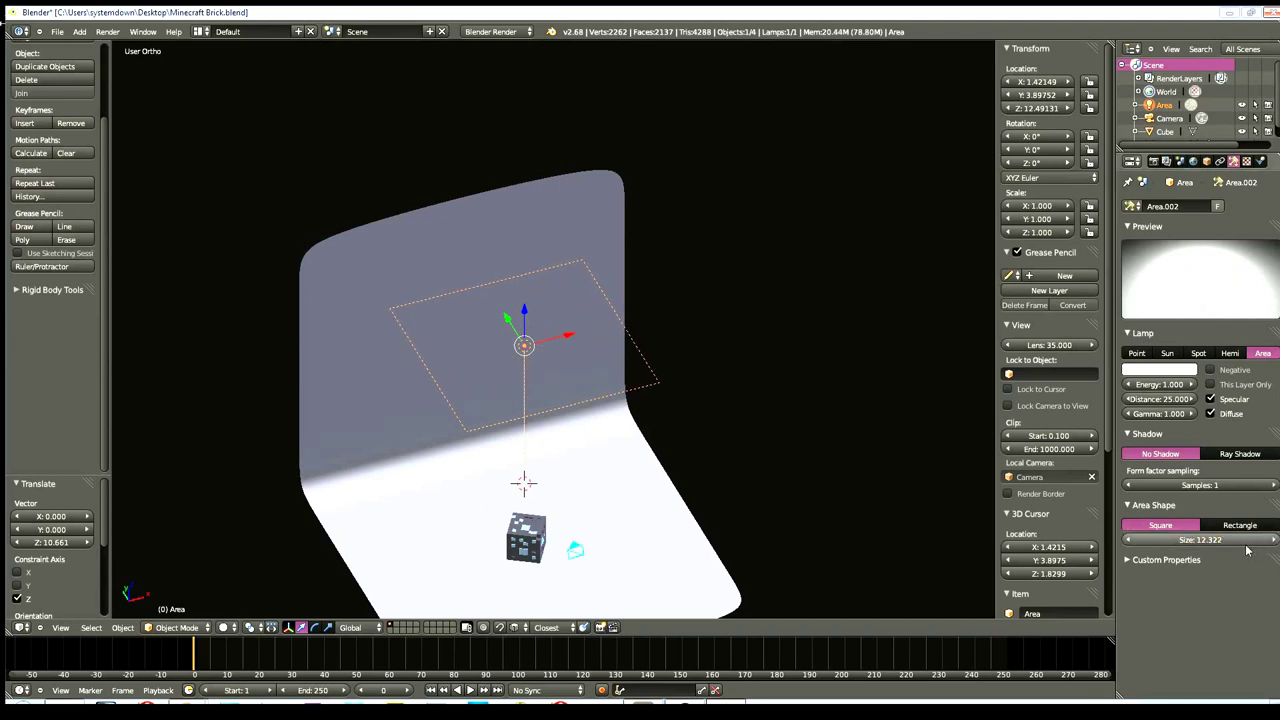
{"action": "left_click_drag", "start_coordinate": [1188, 545], "coordinate": [829, 445]}
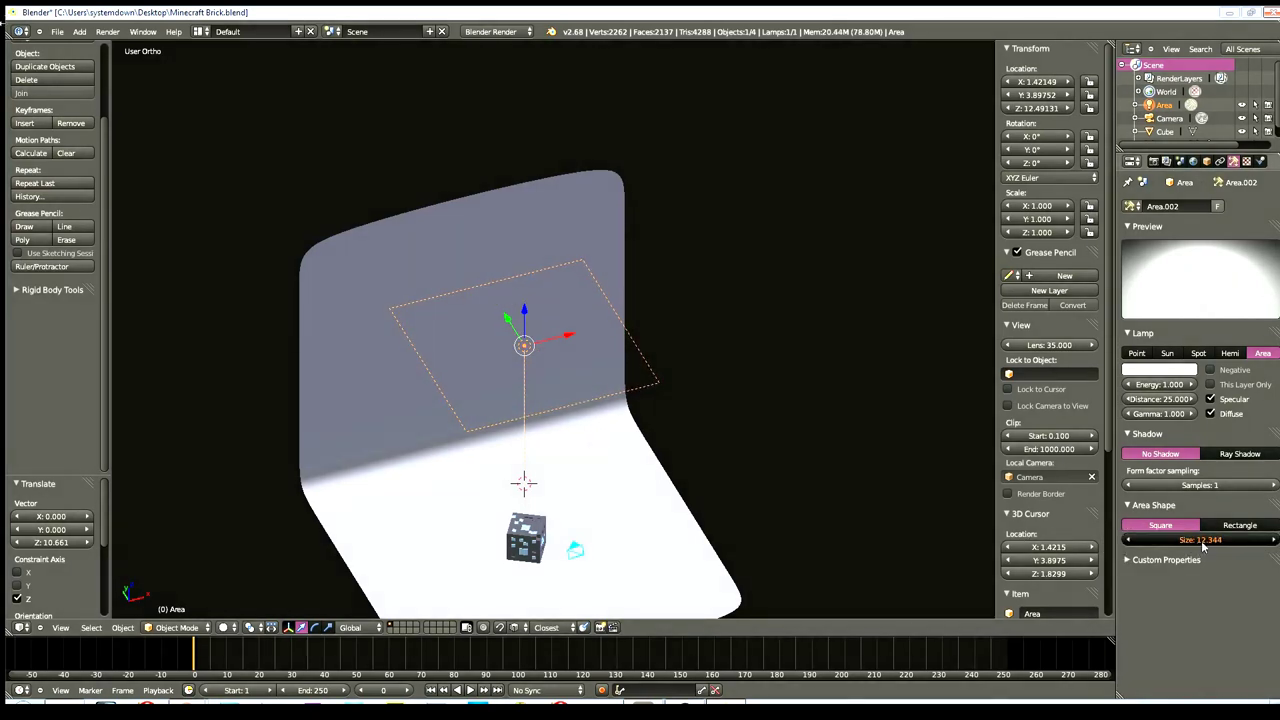
{"action": "scroll", "coordinate": [829, 445], "scroll_direction": "down", "scroll_amount": 2}
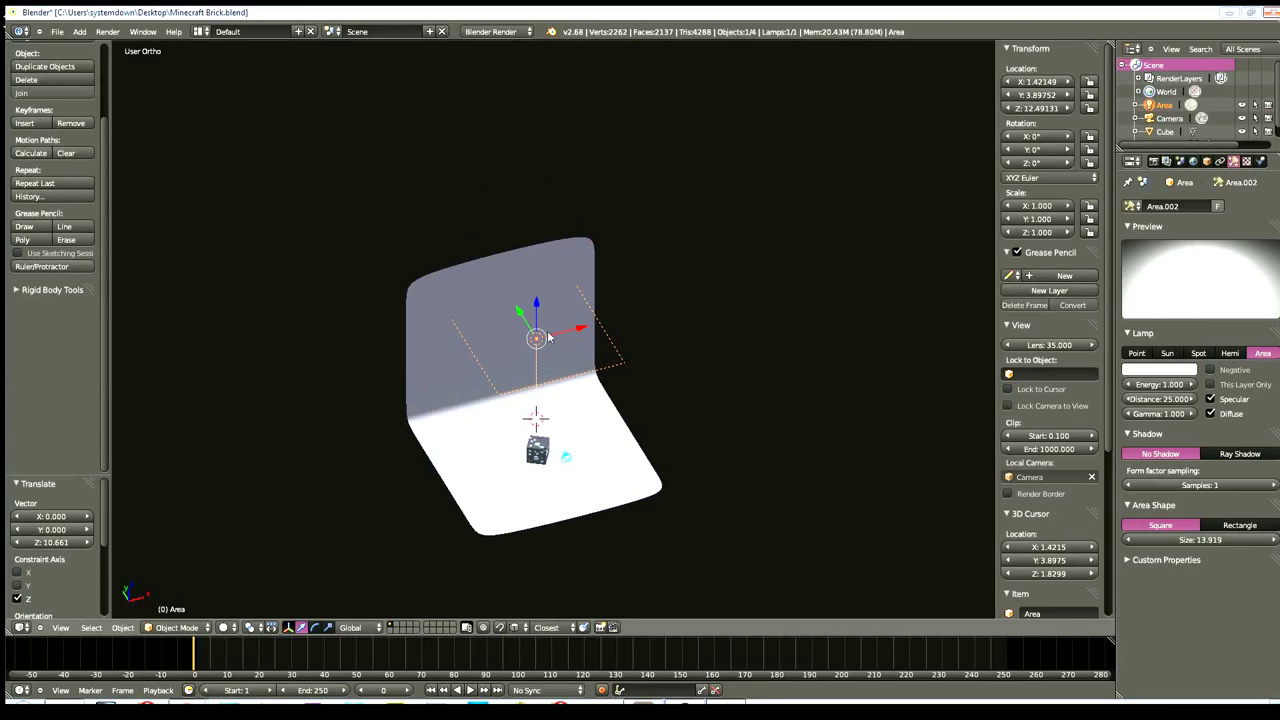
- Shift the area lamp sideways along X, then tilt and raise it in Front view
{"action": "key", "text": "g"}
{"action": "key", "text": "x"}
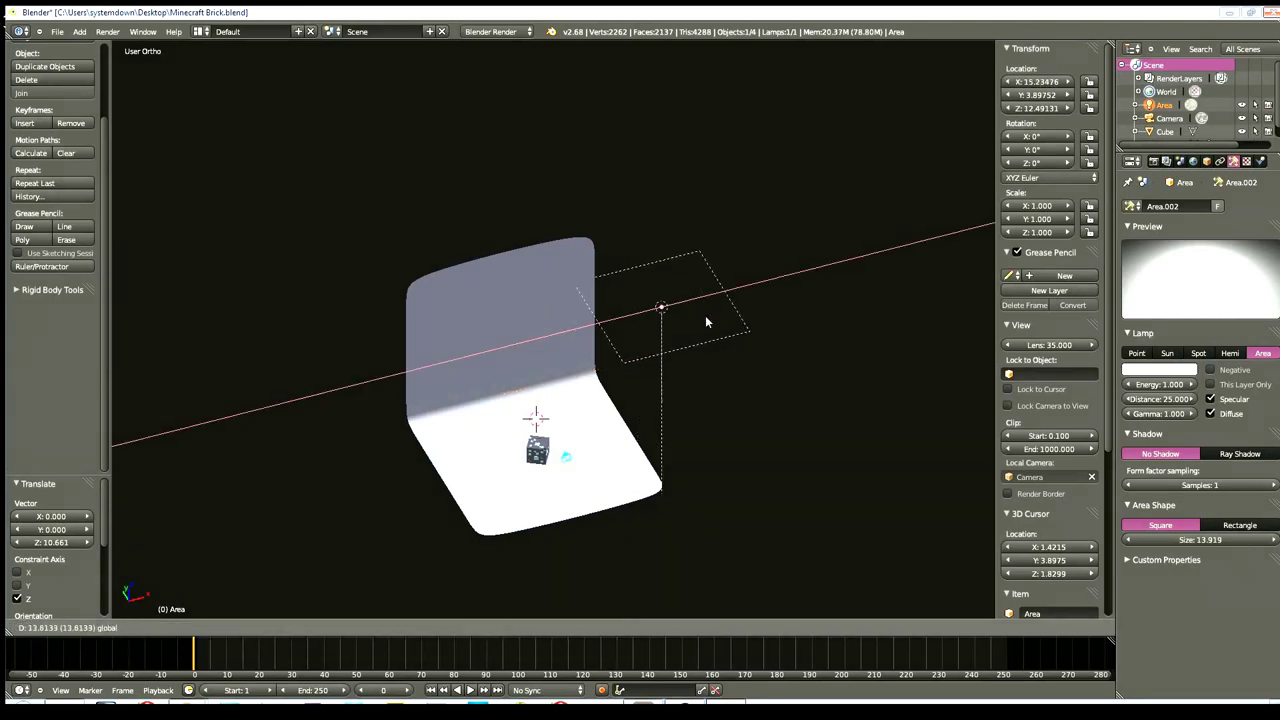
{"action": "left_click", "coordinate": [670, 385]}
{"action": "key", "text": "KP_1"}
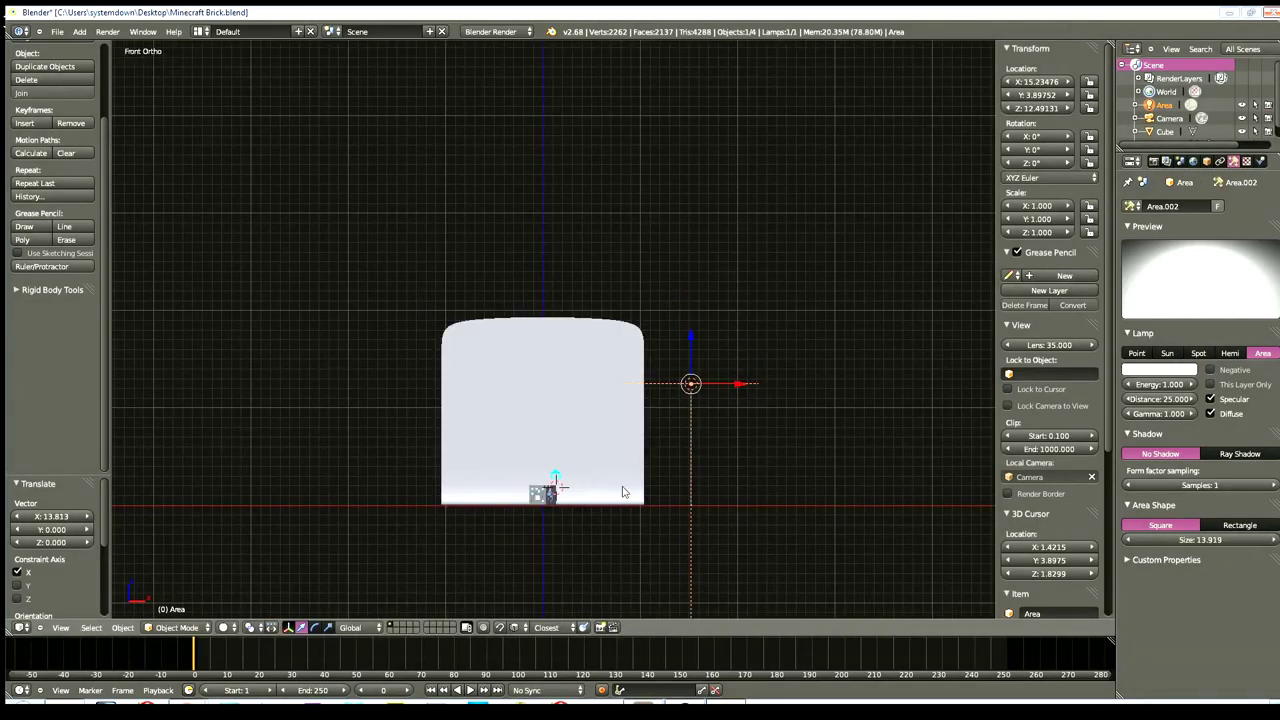
{"action": "key", "text": "r"}
{"action": "left_click", "coordinate": [453, 411]}
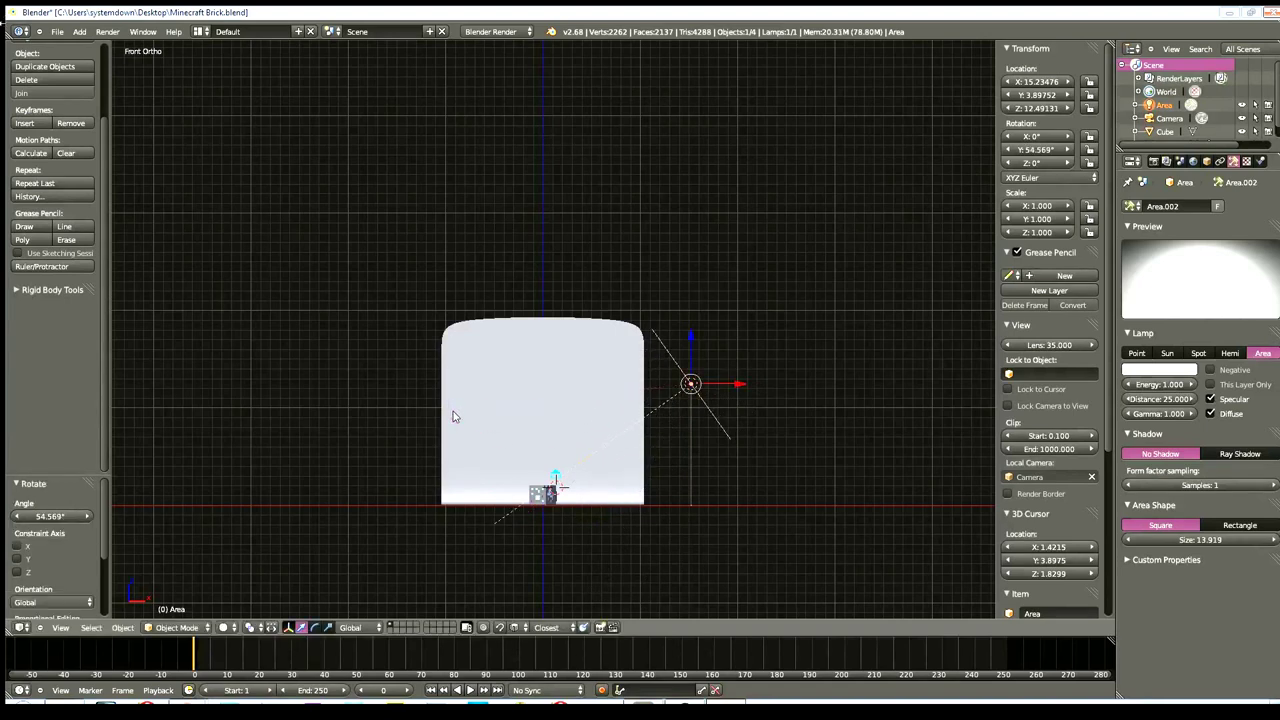
{"action": "key", "text": "g"}
{"action": "key", "text": "z"}
{"action": "left_click", "coordinate": [688, 170]}
- Re-tilt the area lamp to about 36° and lower it to Z 20.16
{"action": "key", "text": "r"}
{"action": "left_click", "coordinate": [610, 587]}
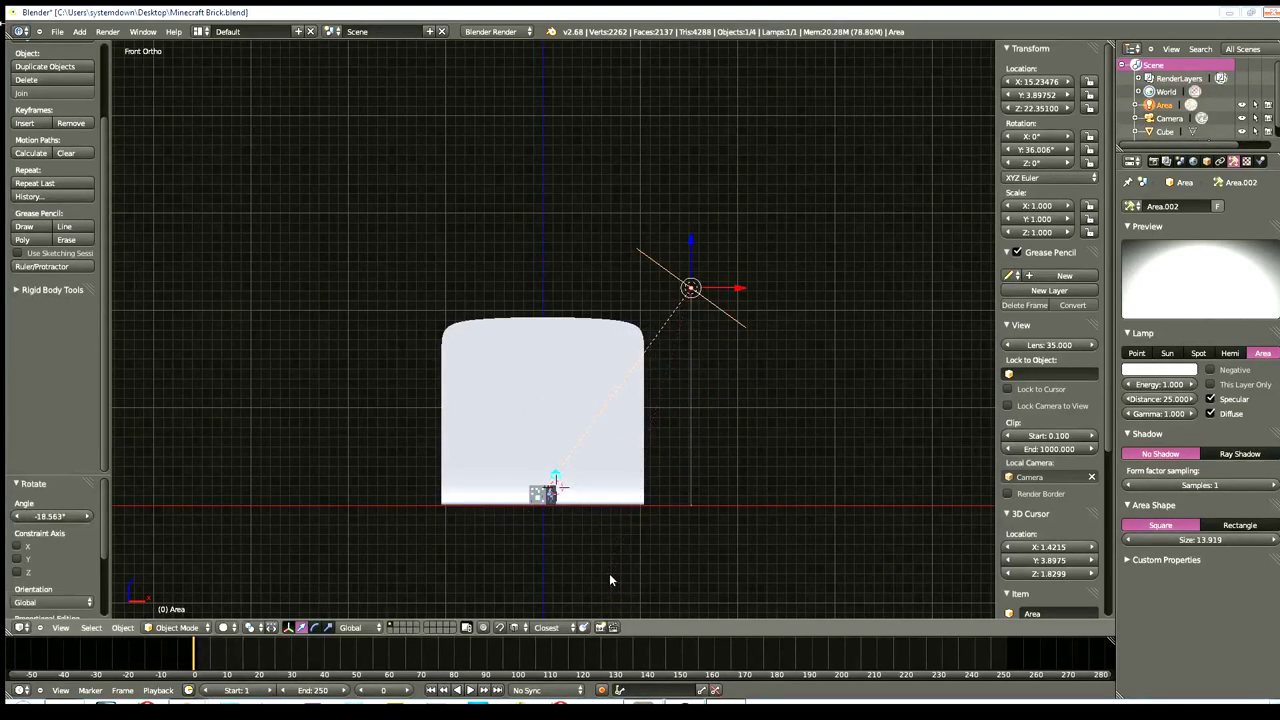
{"action": "key", "text": "g"}
{"action": "key", "text": "z"}
{"action": "left_click", "coordinate": [690, 270]}
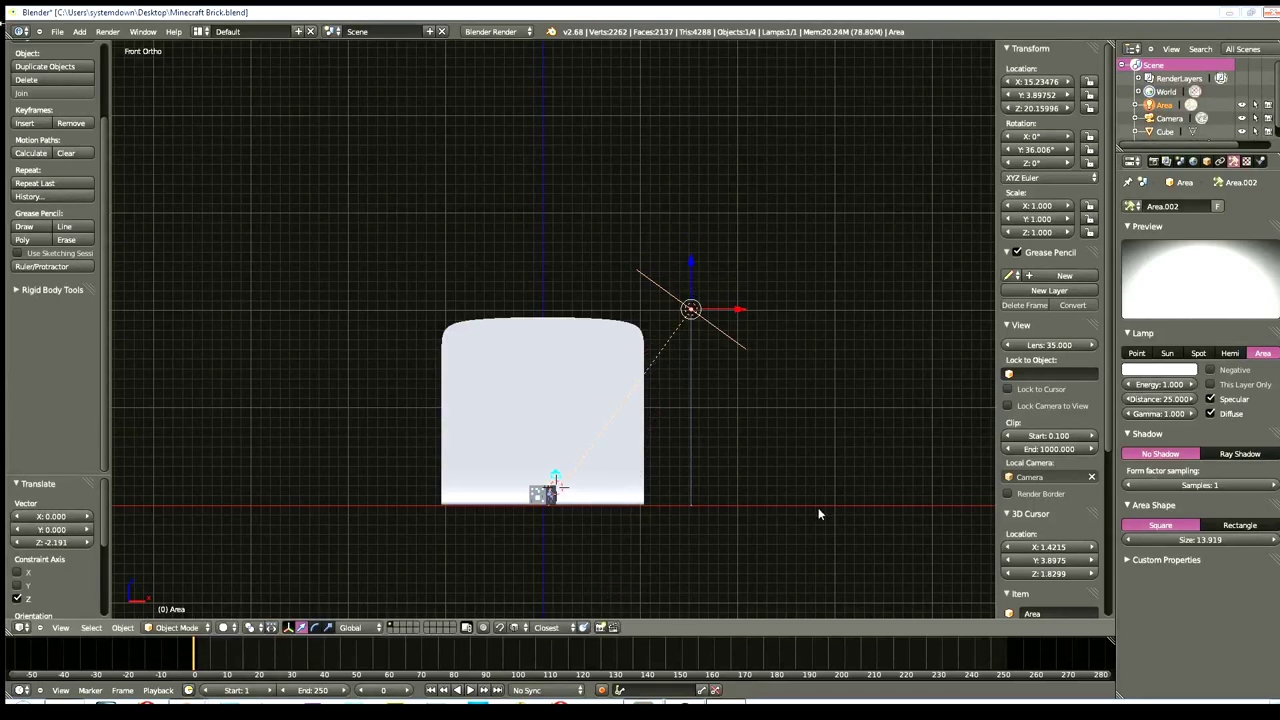
- Give the area lamp Ray Shadow with 12 samples and render the scene
{"action": "left_click", "coordinate": [1188, 488]}
{"action": "type", "text": "8"}
{"action": "key", "text": "Return"}
{"action": "left_click_drag", "start_coordinate": [1190, 488], "coordinate": [1198, 490]}
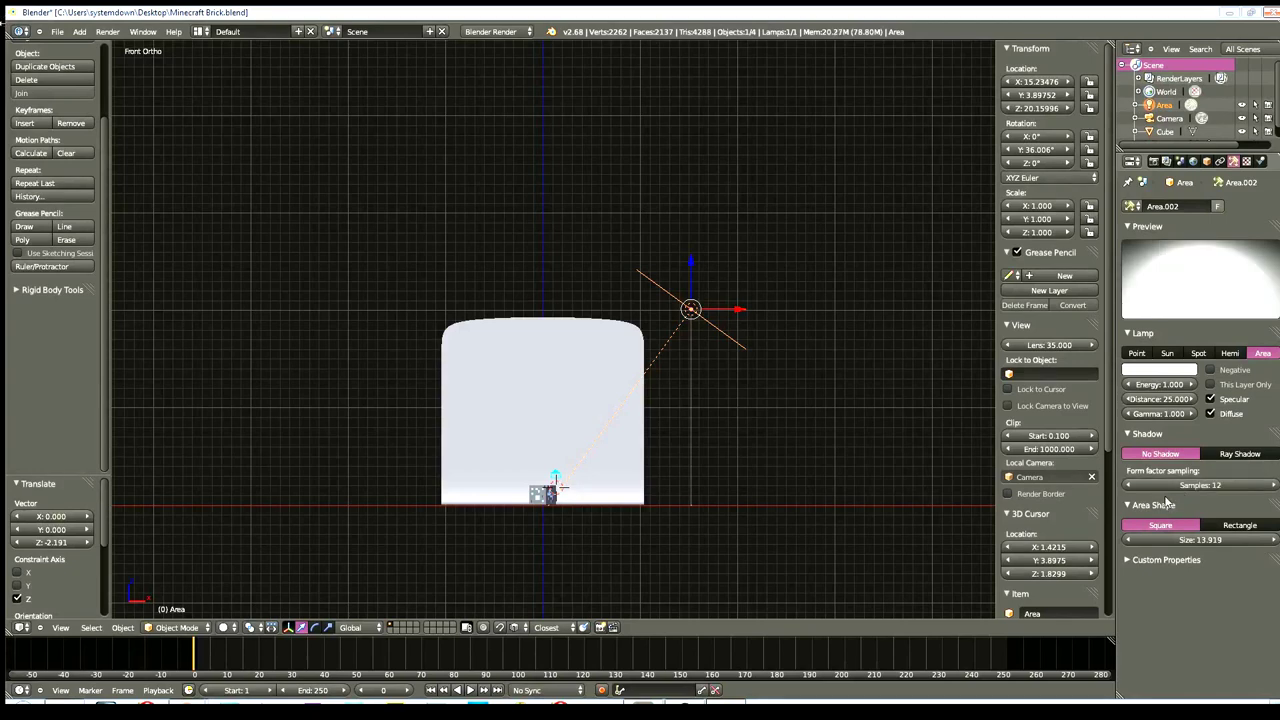
{"action": "left_click", "coordinate": [1226, 459]}
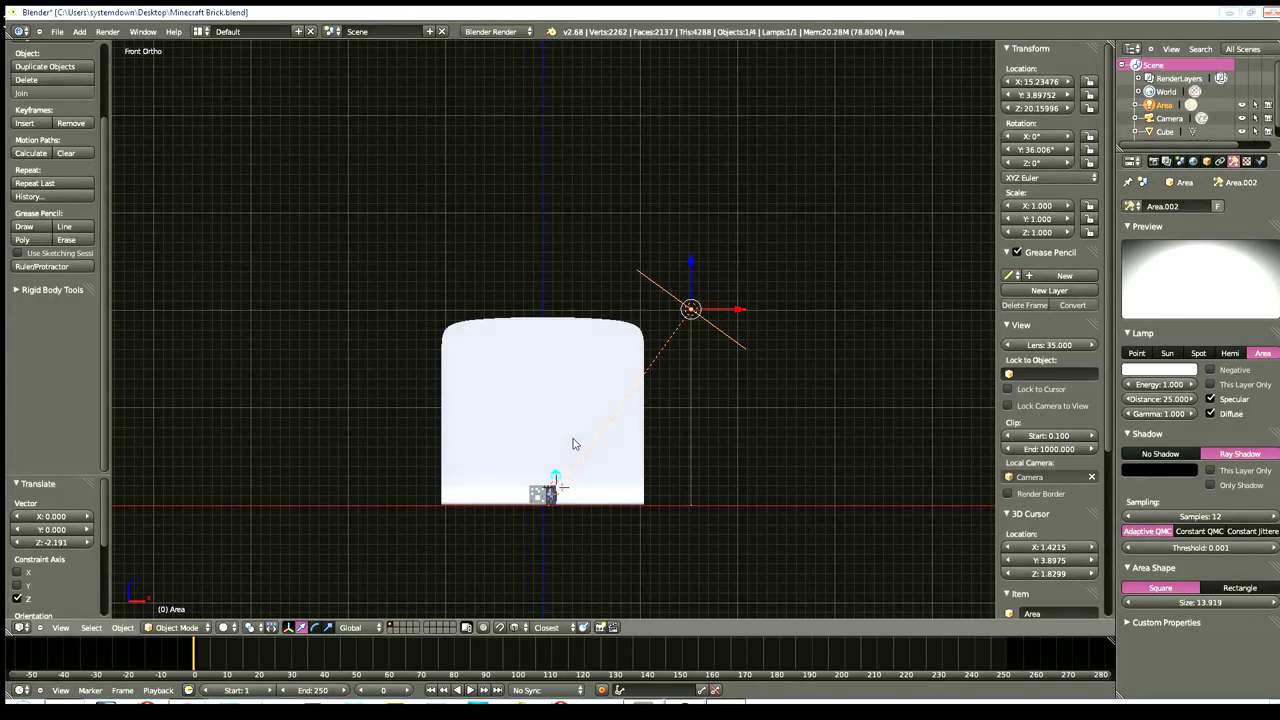
{"action": "key", "text": "F12"}
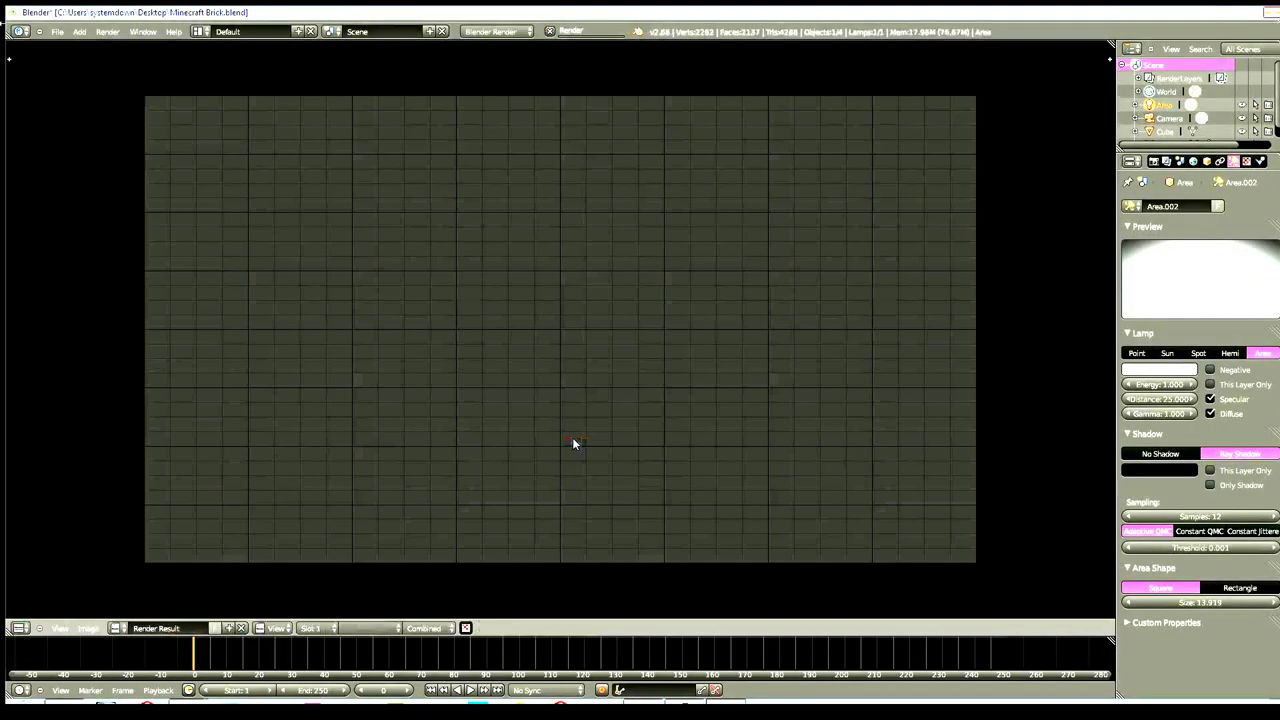
- Re-render the dark ore cube with blue inserts under the shadow-casting Area lamp
{"action": "key", "text": "F12"}
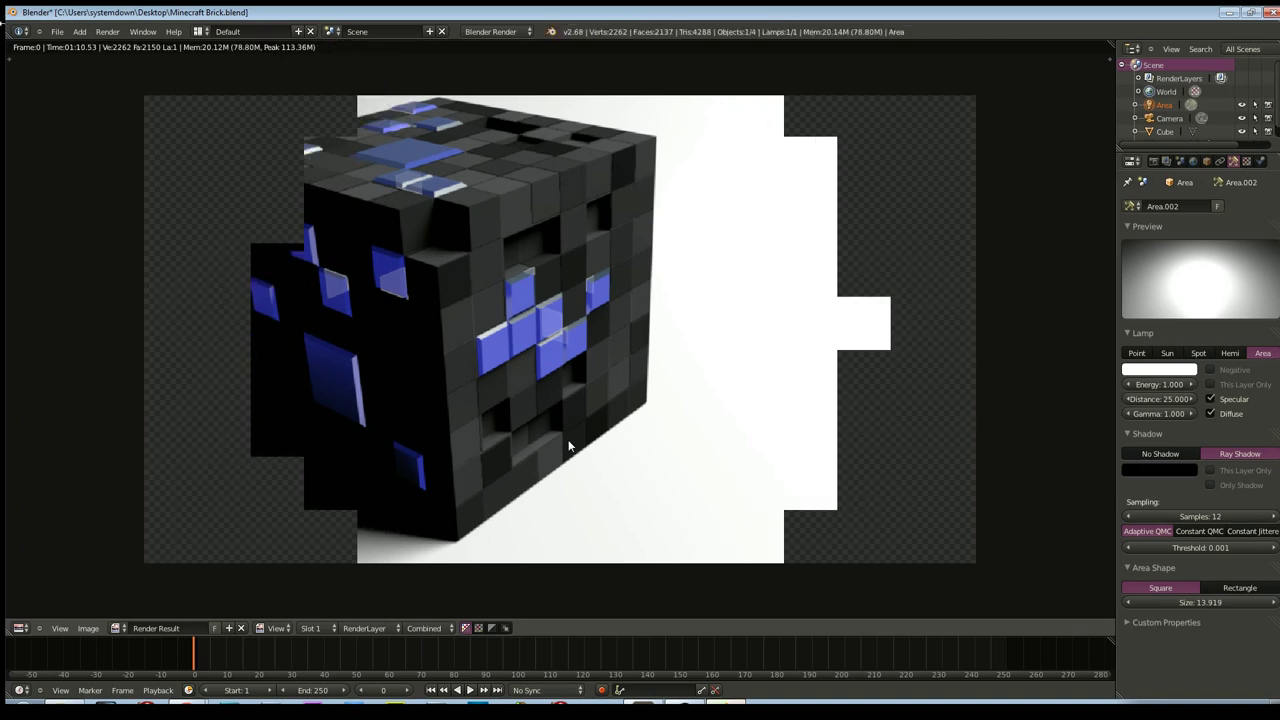
- Leave the render and move the area lamp higher and sideways along X
{"action": "key", "text": "Escape"}
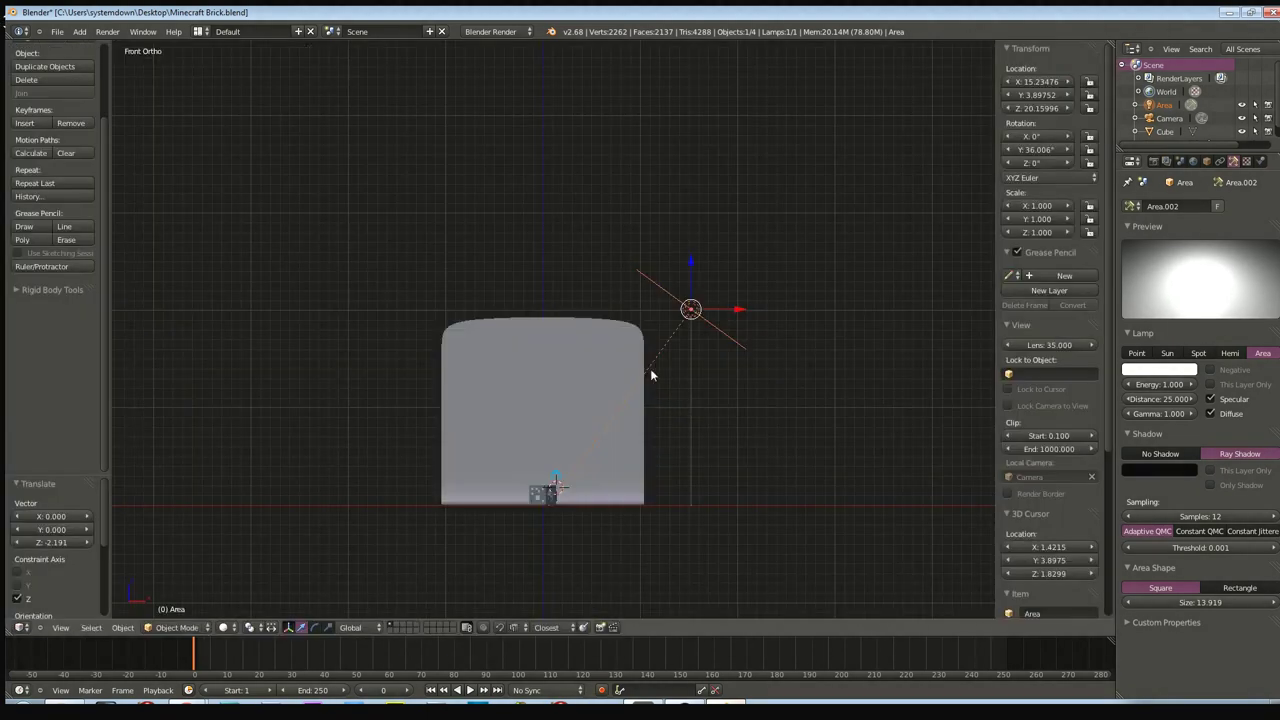
{"action": "key", "text": "g"}
{"action": "key", "text": "z"}
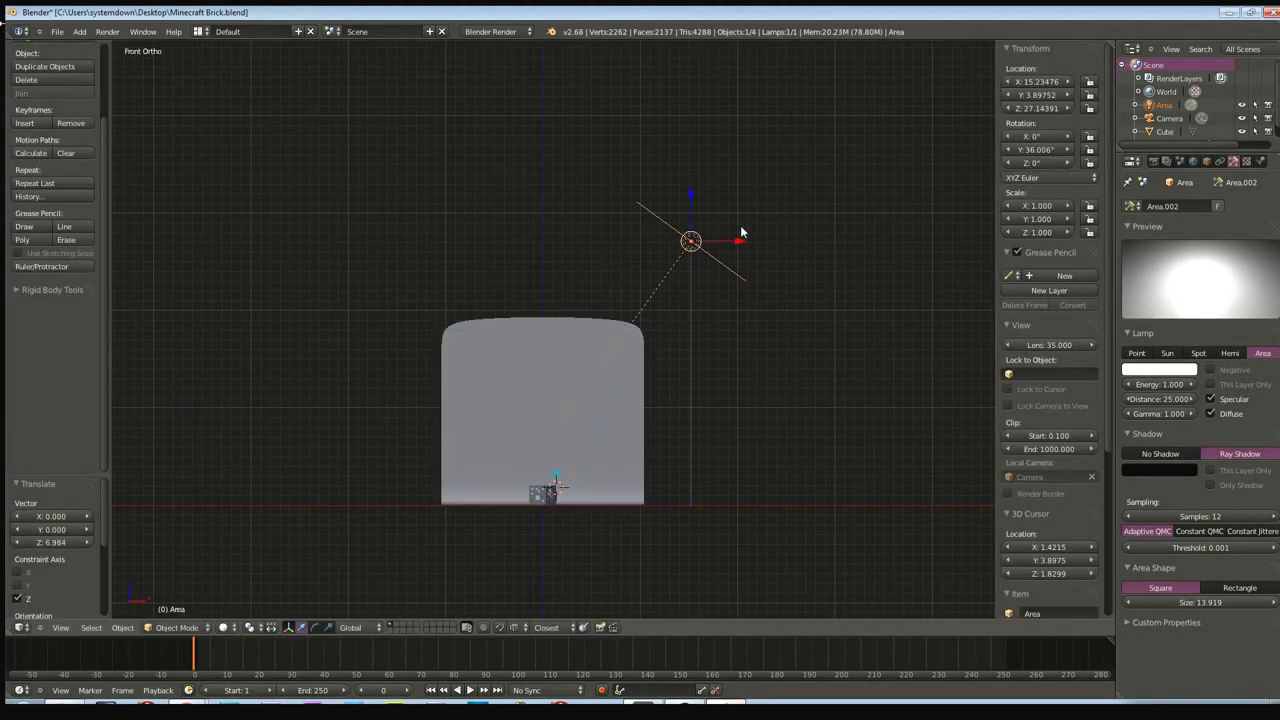
{"action": "left_click", "coordinate": [743, 240]}
{"action": "key", "text": "g"}
{"action": "key", "text": "x"}
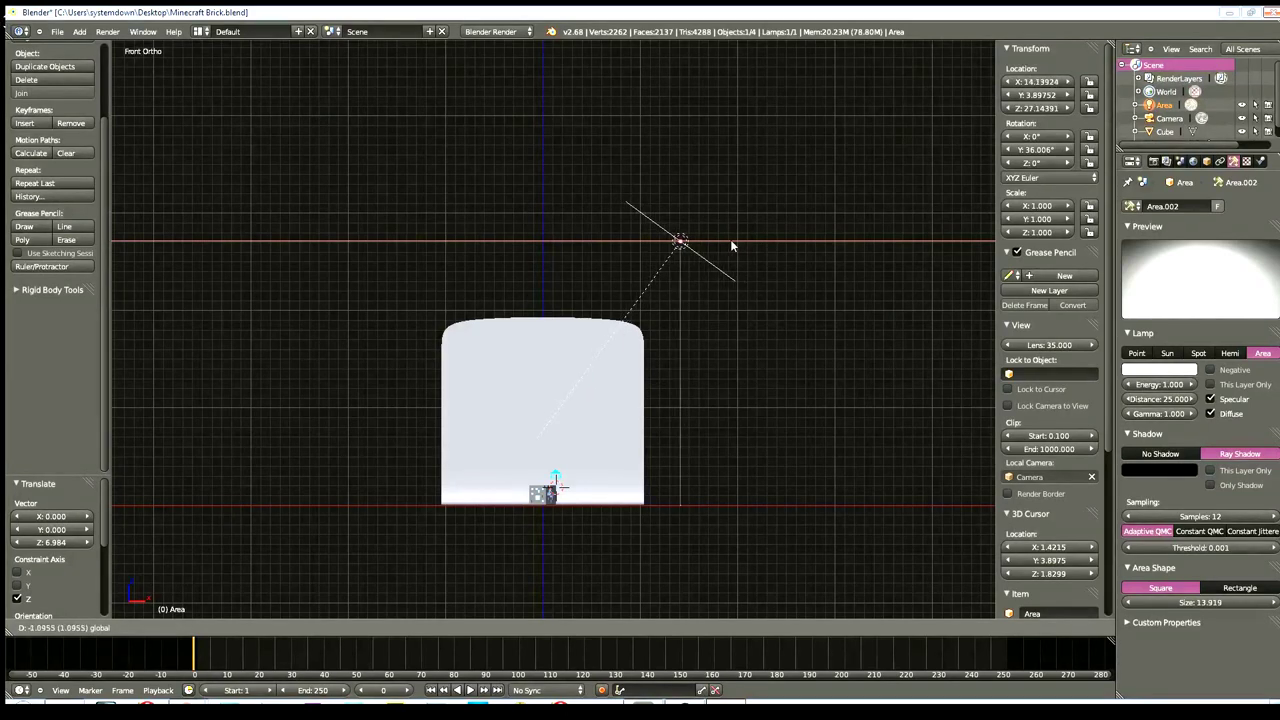
{"action": "left_click", "coordinate": [731, 245]}
- Add a Point lamp and place it at Z 2.875 near the cube
{"action": "middle_click_drag", "start_coordinate": [732, 280], "coordinate": [626, 316]}
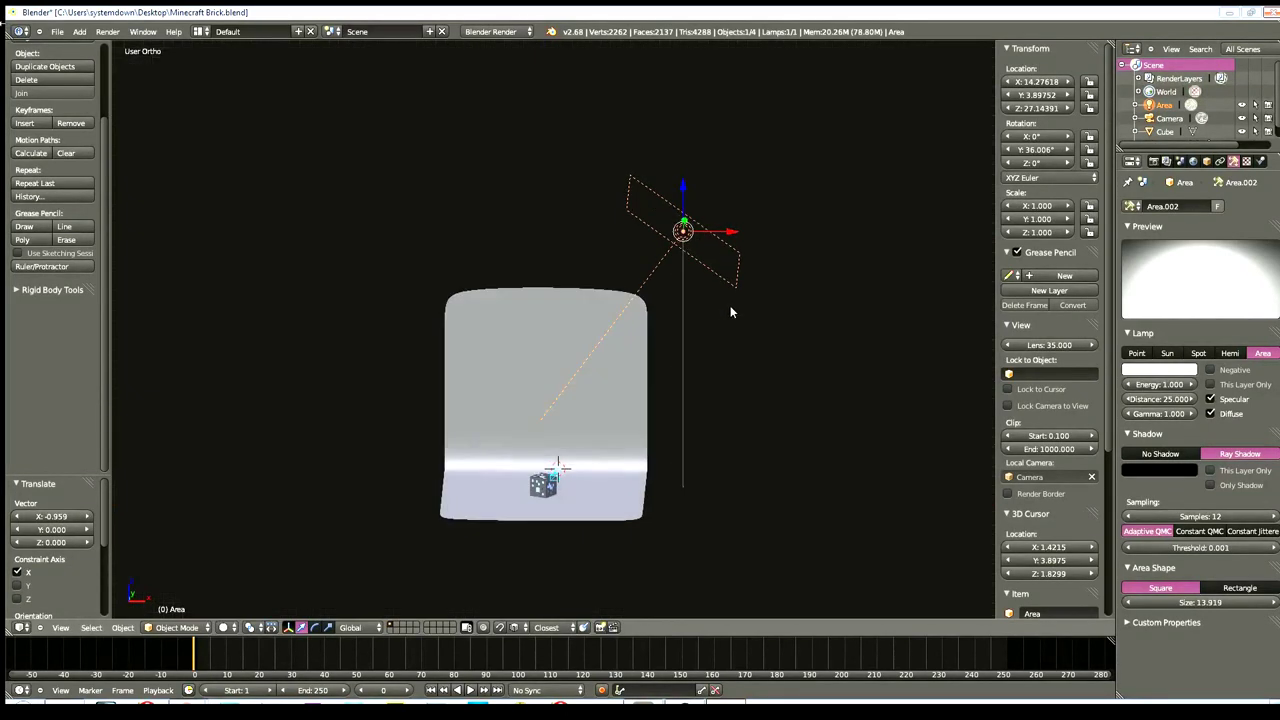
{"action": "left_click", "coordinate": [79, 31]}
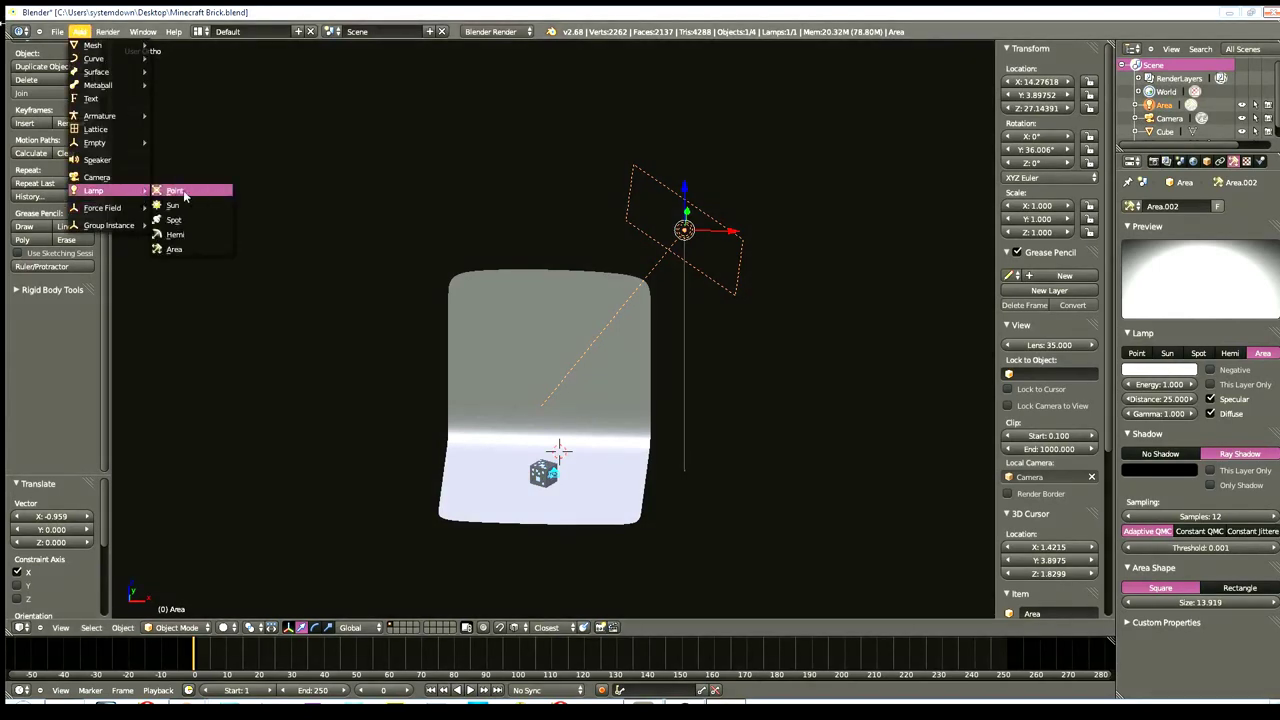
{"action": "mouse_move", "coordinate": [94, 190]}
{"action": "left_click", "coordinate": [184, 192]}
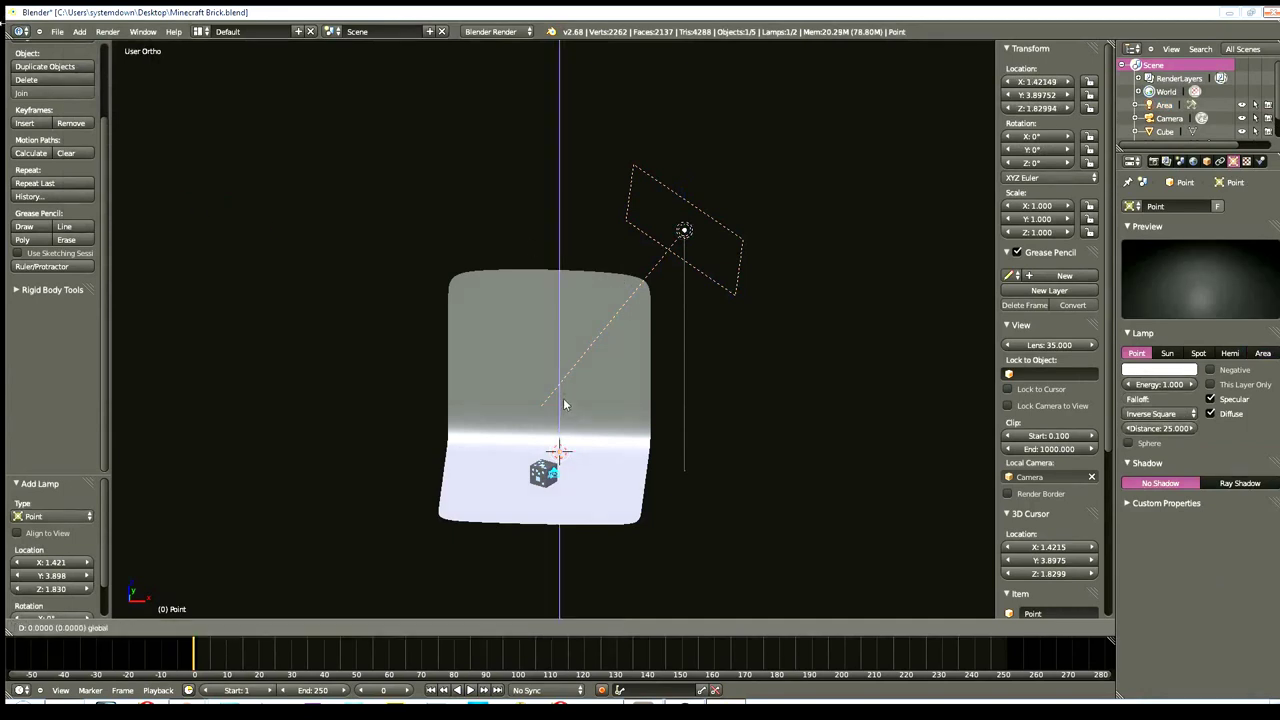
{"action": "left_click_drag", "start_coordinate": [562, 415], "coordinate": [565, 286]}
{"action": "mouse_move", "coordinate": [565, 286]}
{"action": "middle_mouse_down"}
{"action": "mouse_move", "coordinate": [579, 354]}
{"action": "mouse_move", "coordinate": [479, 311]}
{"action": "middle_mouse_up"}
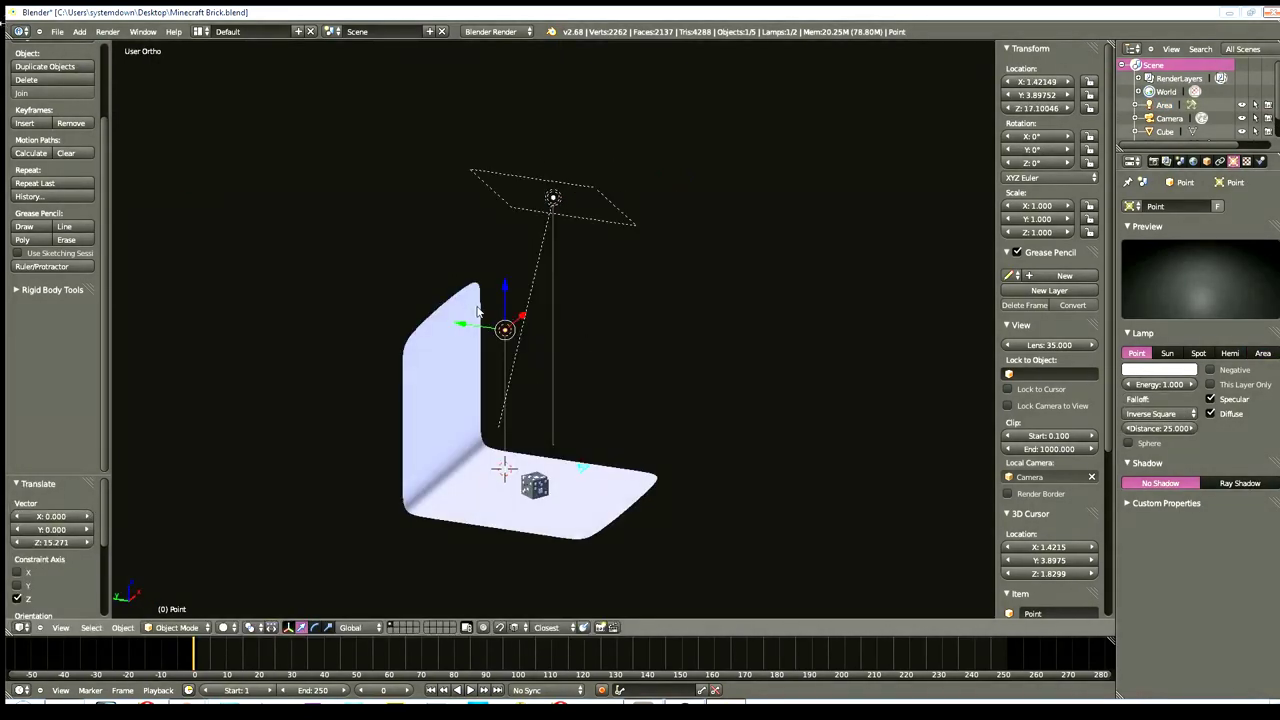
{"action": "left_click_drag", "start_coordinate": [503, 297], "coordinate": [505, 380]}
{"action": "middle_click_drag", "start_coordinate": [505, 380], "coordinate": [596, 424]}
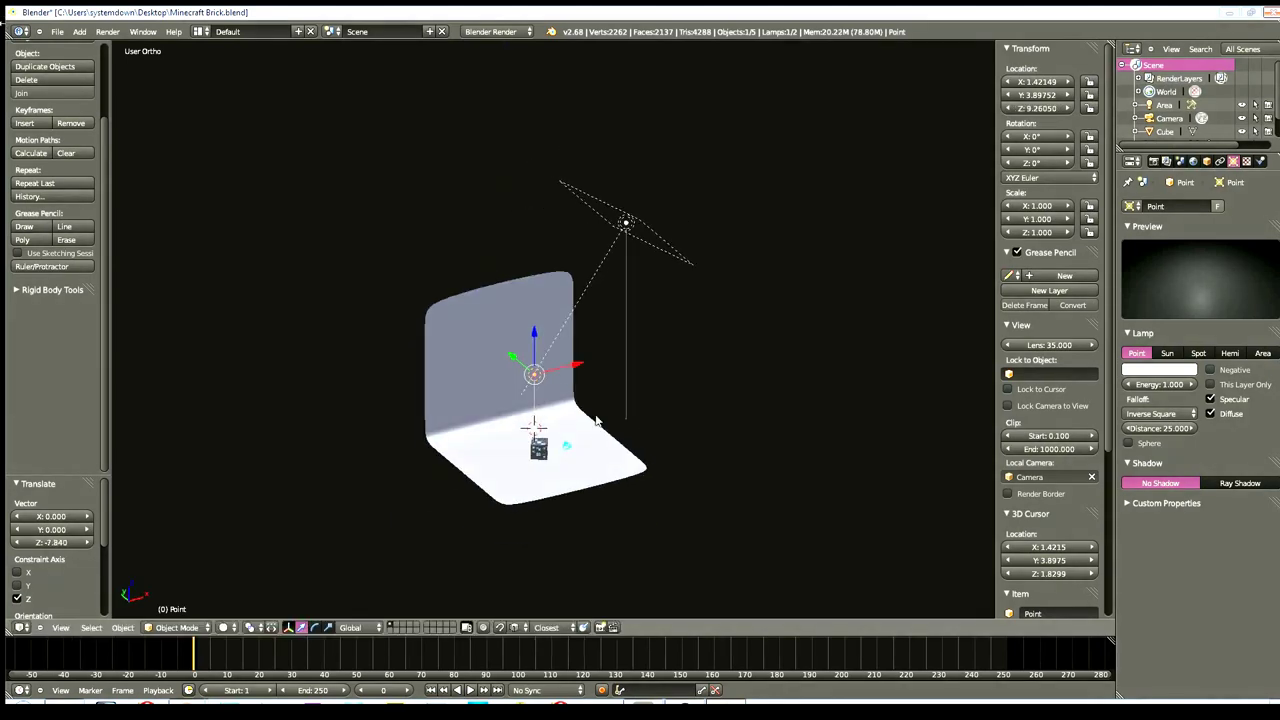
{"action": "mouse_move", "coordinate": [574, 374]}
{"action": "left_mouse_down"}
{"action": "mouse_move", "coordinate": [590, 333]}
{"action": "mouse_move", "coordinate": [590, 369]}
{"action": "mouse_move", "coordinate": [617, 395]}
{"action": "mouse_move", "coordinate": [538, 410]}
{"action": "mouse_move", "coordinate": [570, 428]}
{"action": "mouse_move", "coordinate": [560, 460]}
{"action": "left_mouse_up"}
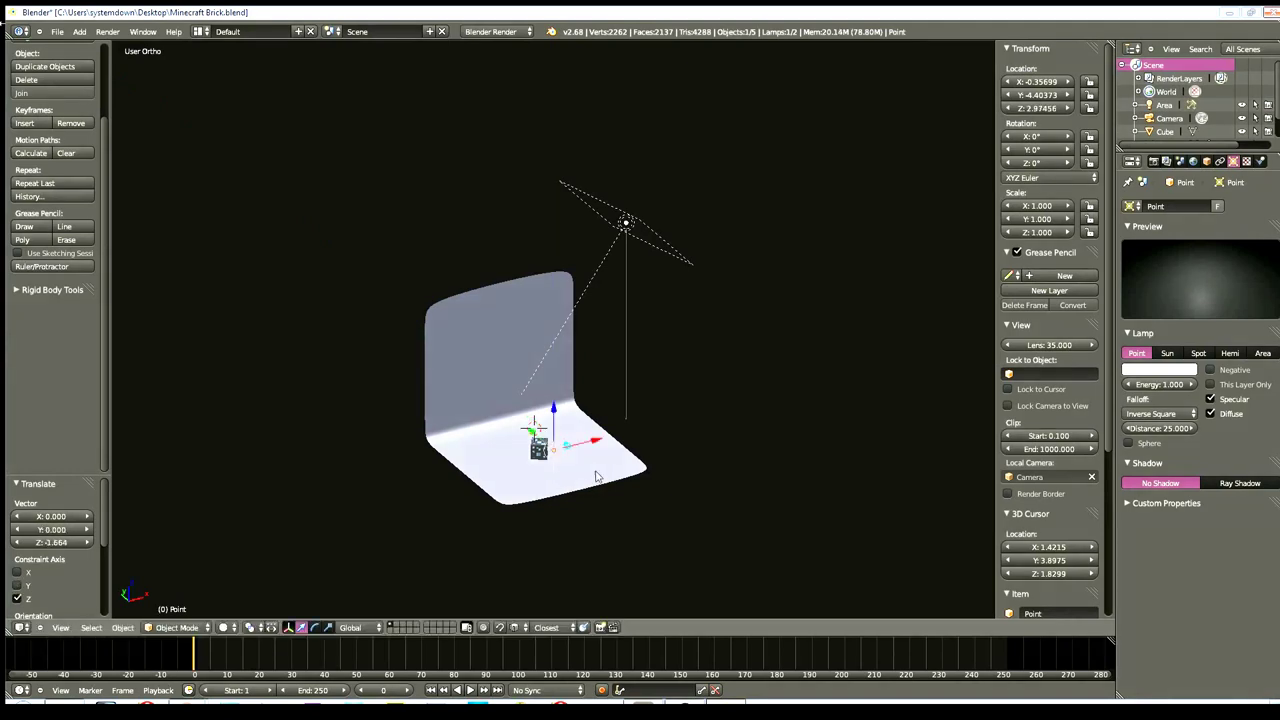
- Render the scene lit by both the area and point lamps
{"action": "middle_click_drag", "start_coordinate": [560, 460], "coordinate": [522, 486]}
{"action": "scroll", "coordinate": [522, 486], "scroll_direction": "up", "scroll_amount": 2}
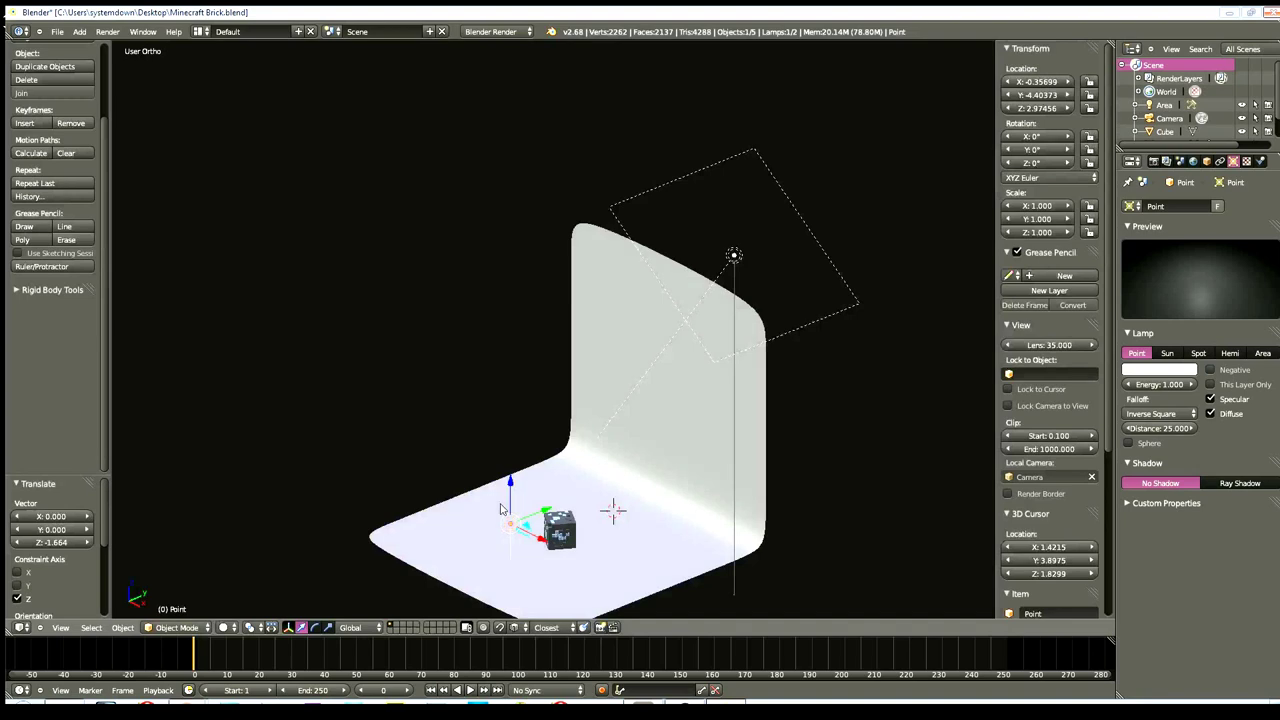
{"action": "key", "text": "F12"}
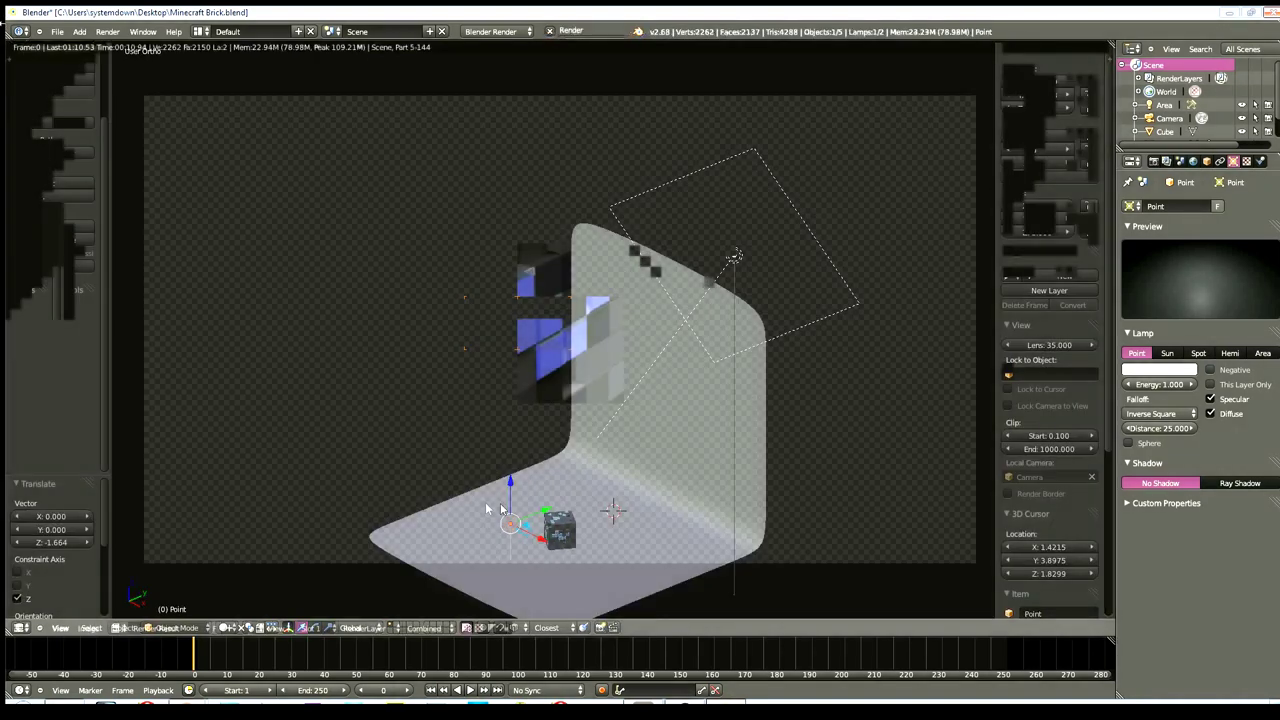
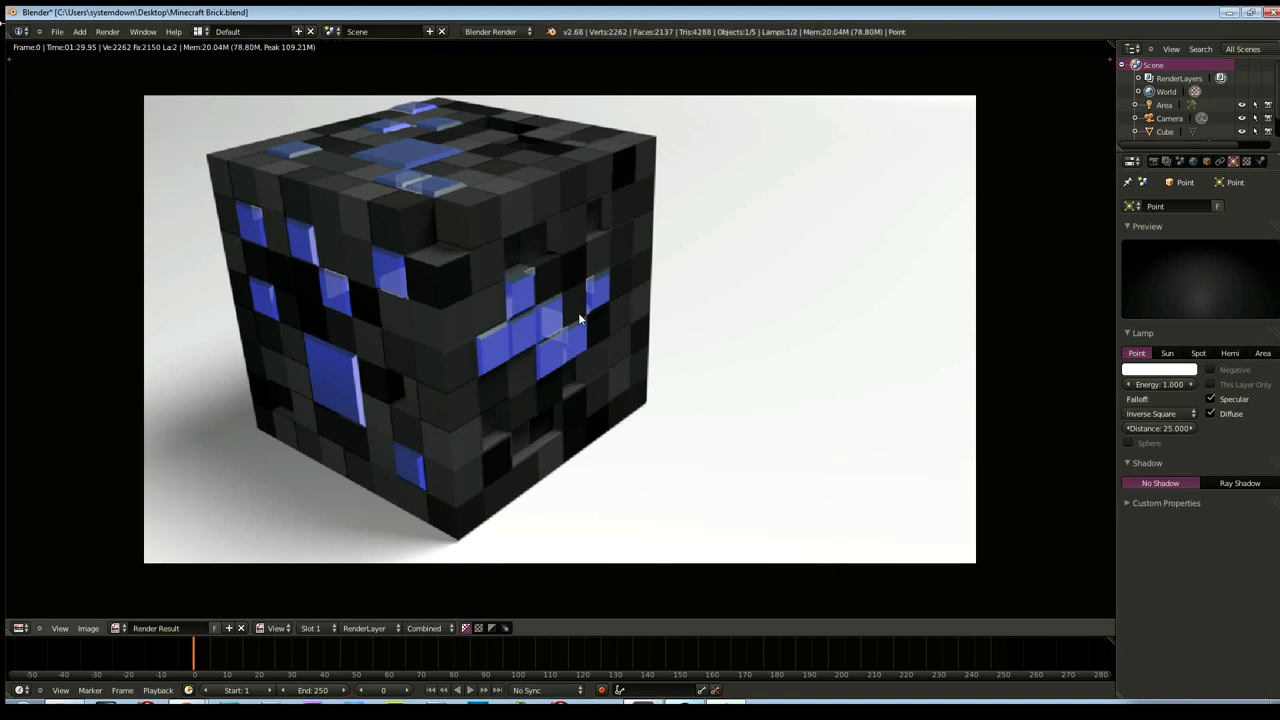
- Select the area lamp and lower its Energy to 0.800, with Distance 25.192 and Gamma 0.944
{"action": "key", "text": "Escape"}
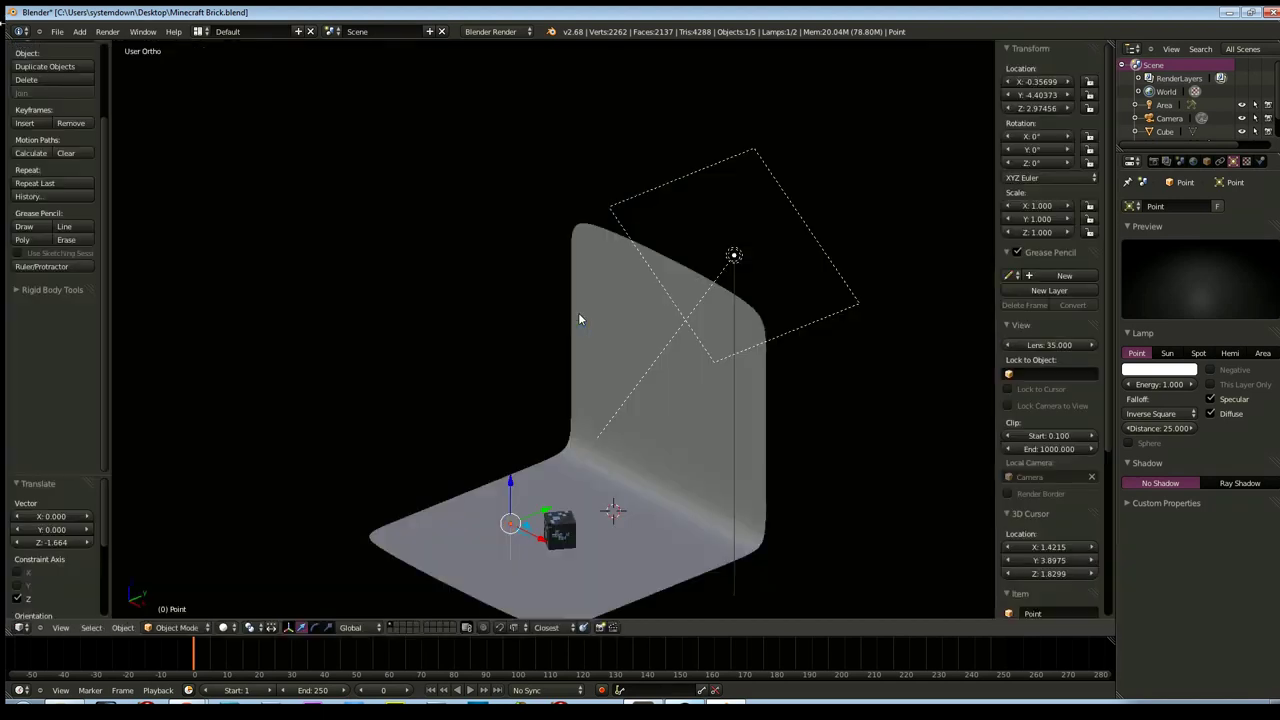
{"action": "right_click", "coordinate": [734, 256]}
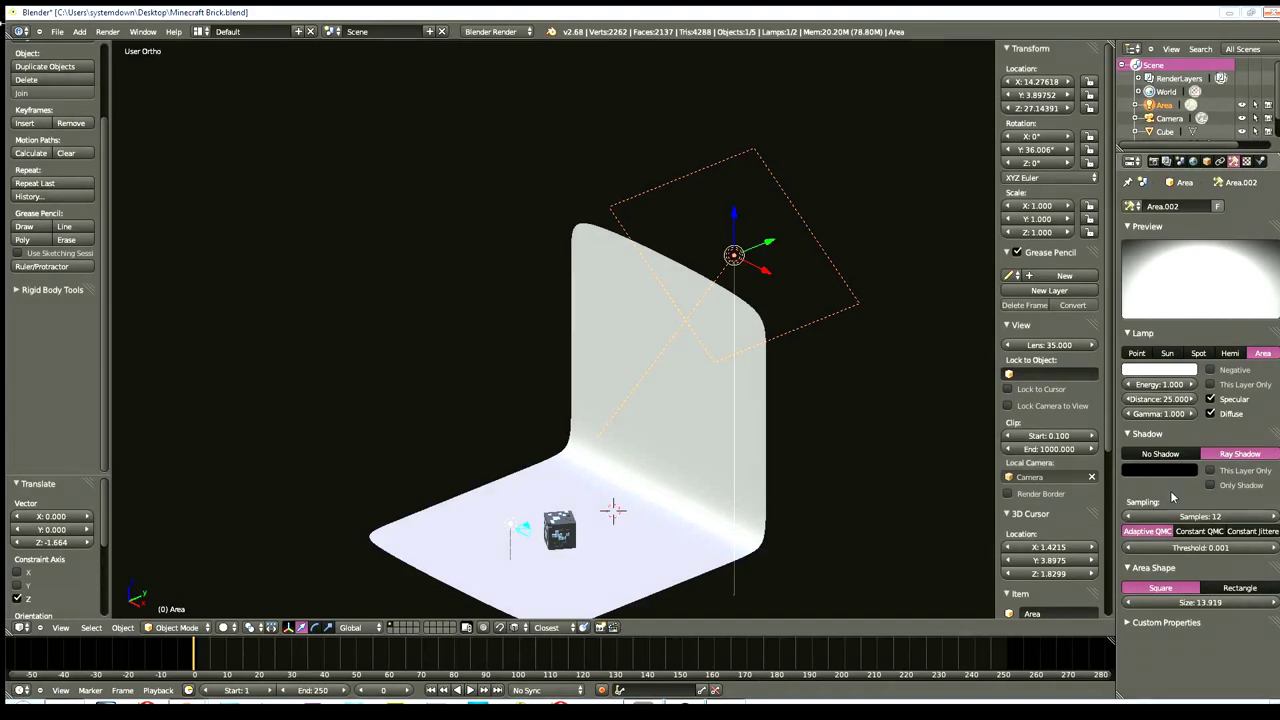
{"action": "left_click_drag", "start_coordinate": [1160, 392], "coordinate": [1150, 393]}
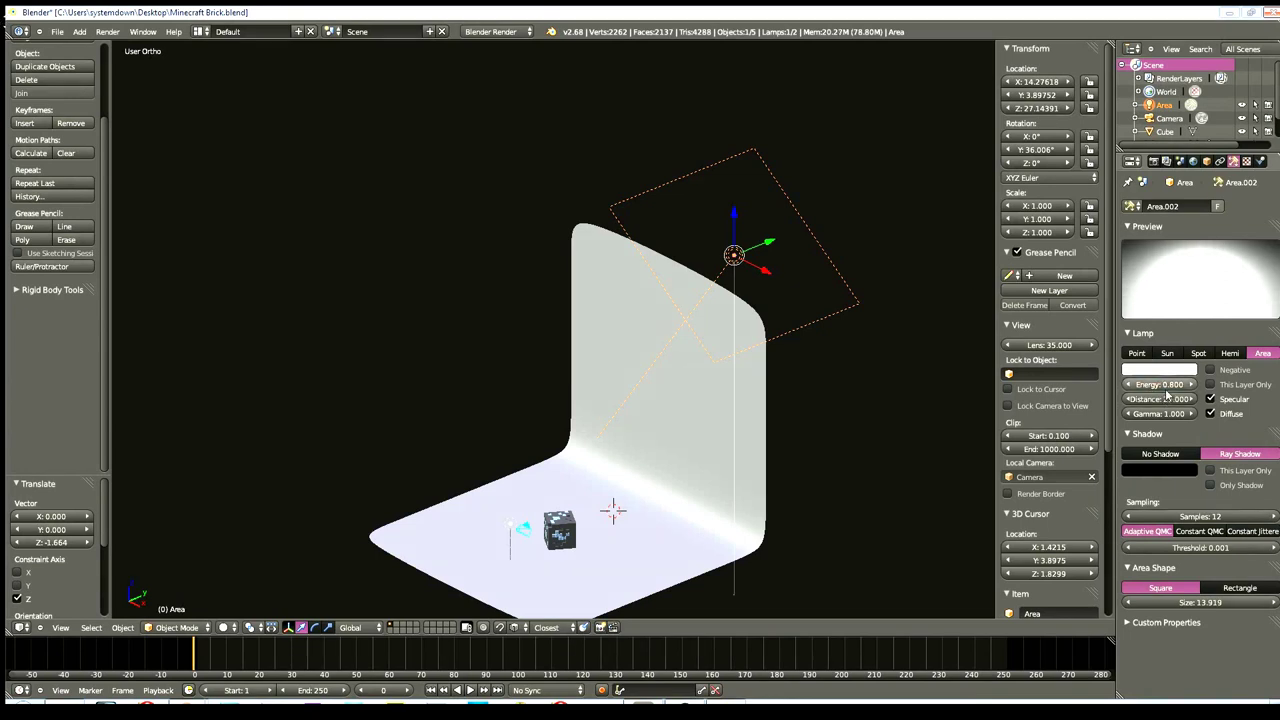
{"action": "left_click_drag", "start_coordinate": [1170, 404], "coordinate": [1159, 418]}
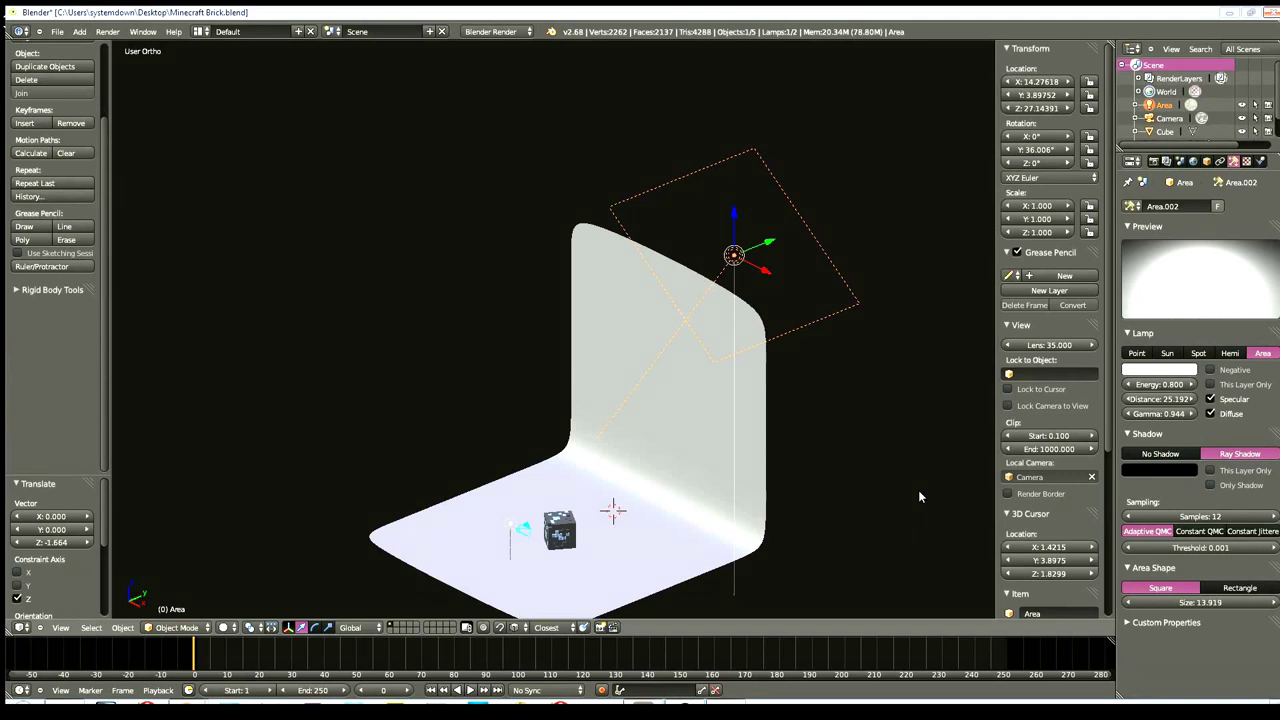
- Render the scene with the dimmer lamp and bring up the Render properties
{"action": "key", "text": "F12"}
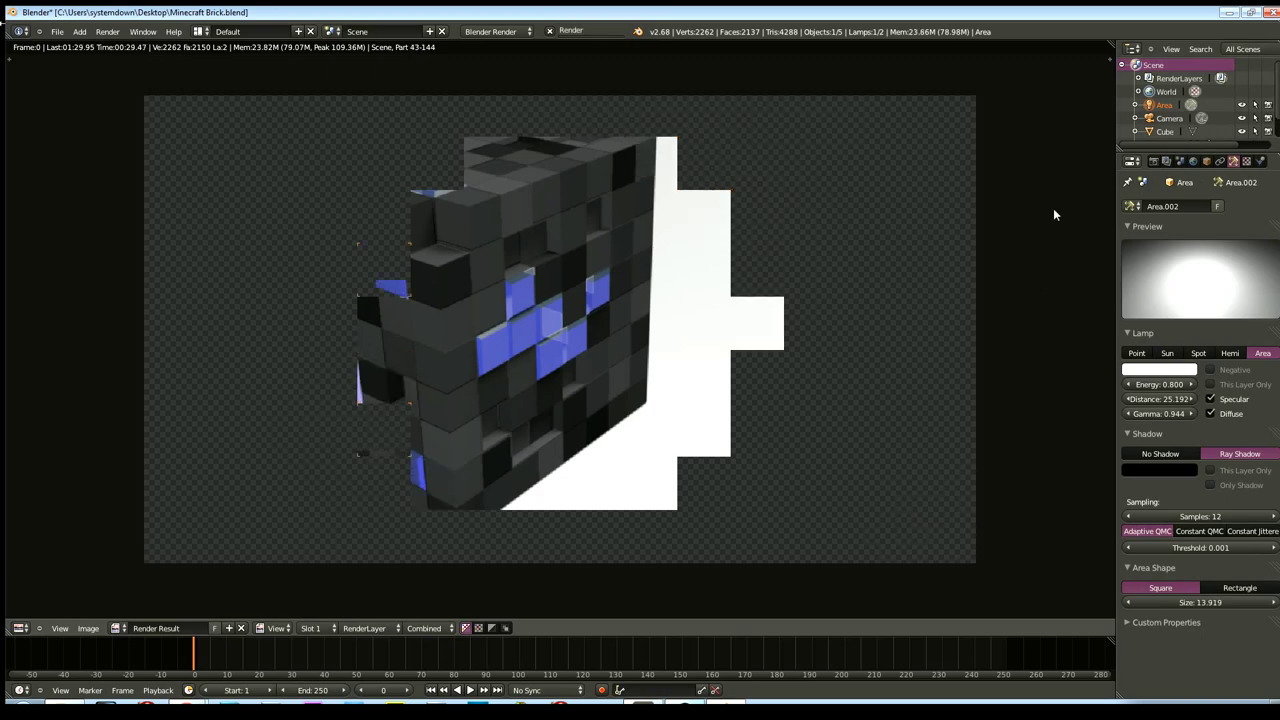
{"action": "left_click", "coordinate": [1153, 162]}
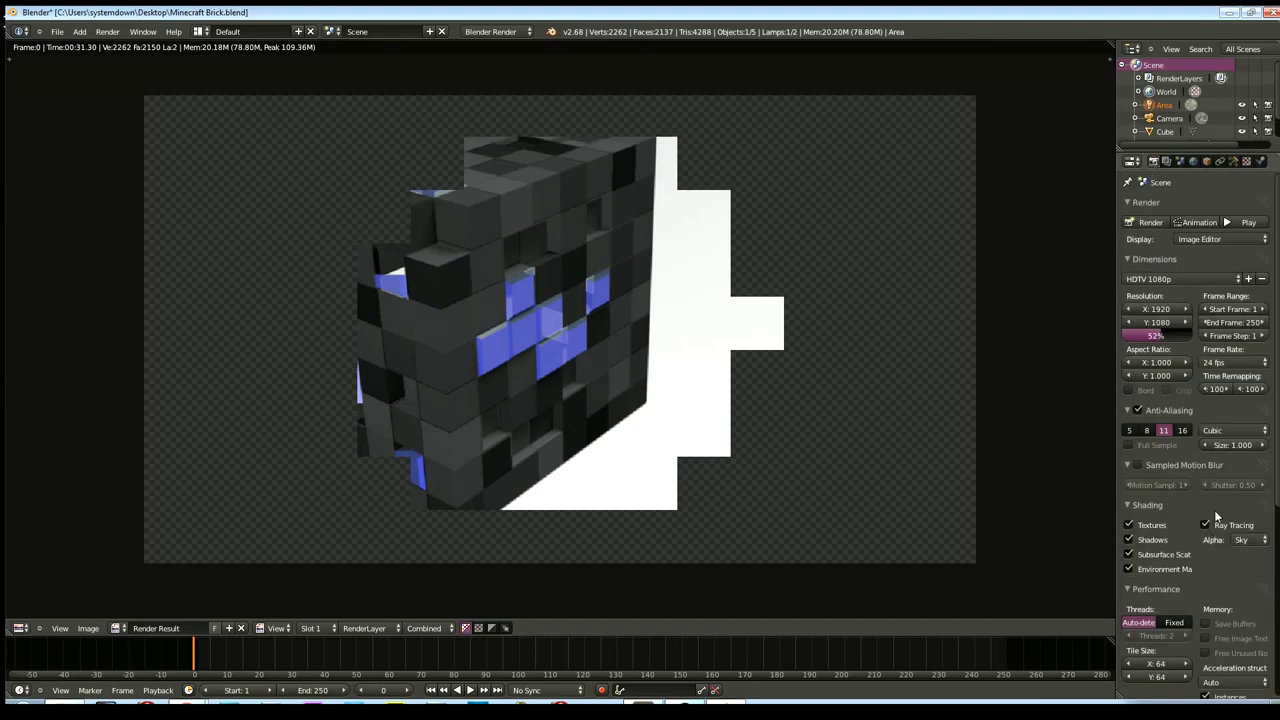
- Look through the Render properties and check the Alpha mode choices
{"action": "scroll", "coordinate": [1213, 514], "scroll_direction": "down", "scroll_amount": 2}
{"action": "scroll", "coordinate": [1240, 525], "scroll_direction": "down", "scroll_amount": 3}
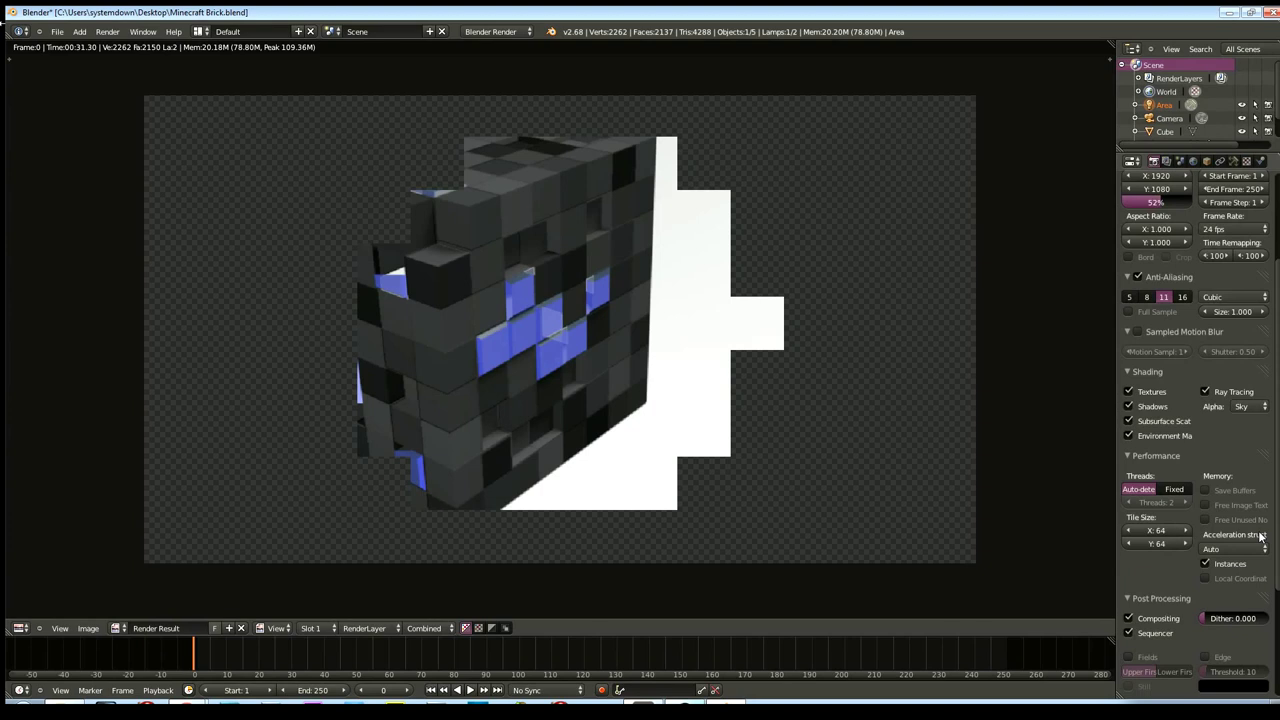
{"action": "scroll", "coordinate": [1260, 537], "scroll_direction": "down", "scroll_amount": 2}
{"action": "scroll", "coordinate": [1240, 540], "scroll_direction": "down", "scroll_amount": 2}
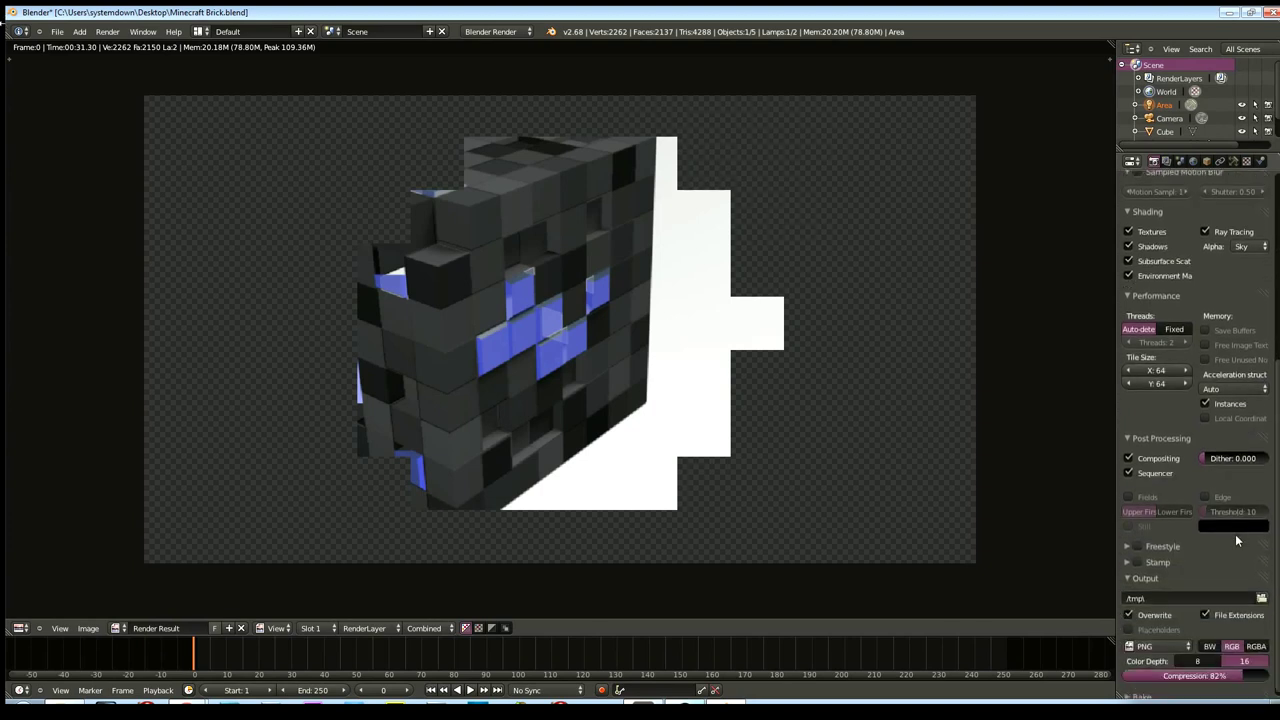
{"action": "scroll", "coordinate": [1235, 540], "scroll_direction": "down", "scroll_amount": 1}
{"action": "scroll", "coordinate": [1219, 527], "scroll_direction": "up", "scroll_amount": 1}
{"action": "scroll", "coordinate": [1217, 527], "scroll_direction": "up", "scroll_amount": 3}
{"action": "scroll", "coordinate": [1214, 527], "scroll_direction": "up", "scroll_amount": 2}
{"action": "scroll", "coordinate": [1217, 527], "scroll_direction": "up", "scroll_amount": 3}
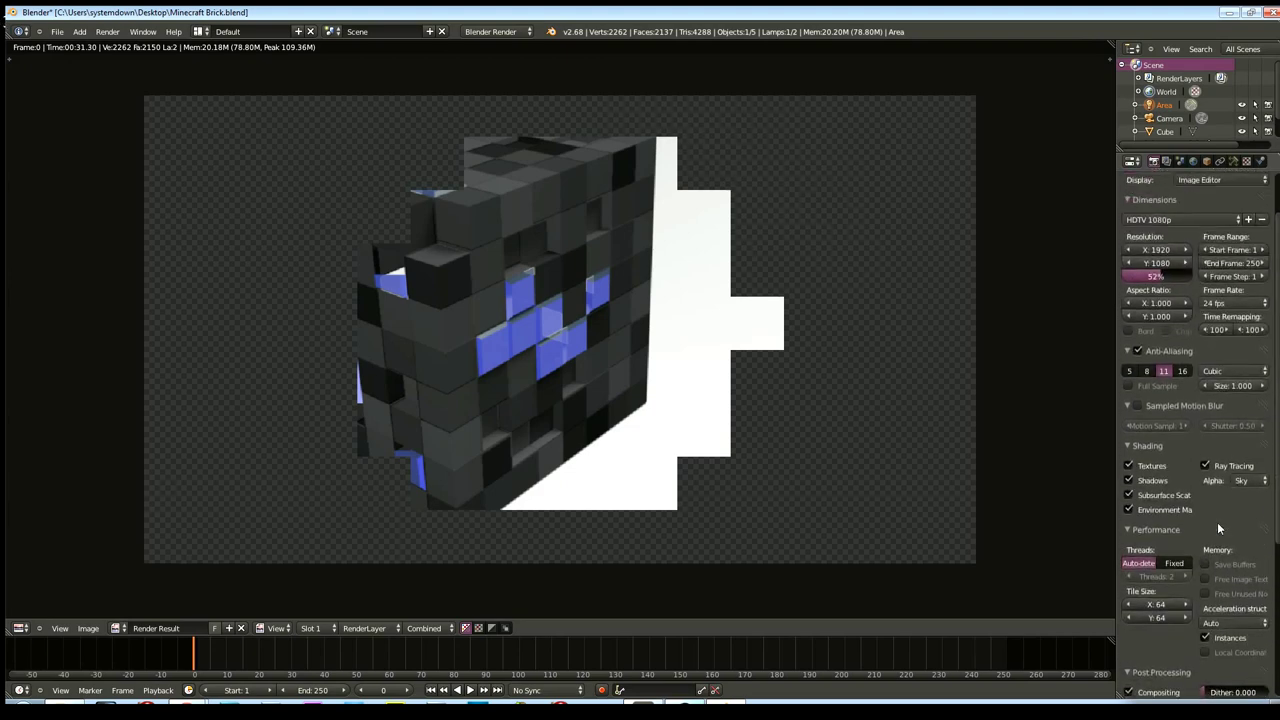
{"action": "scroll", "coordinate": [1216, 522], "scroll_direction": "up", "scroll_amount": 1}
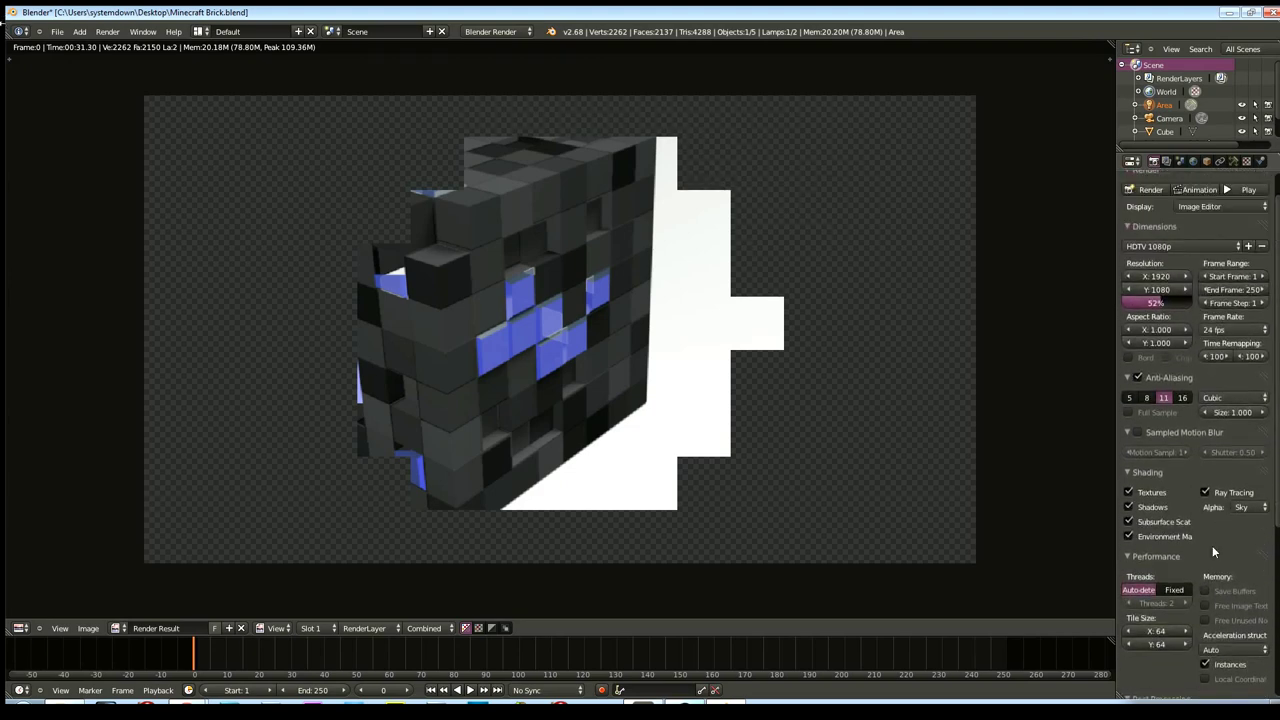
{"action": "left_click", "coordinate": [1253, 508]}
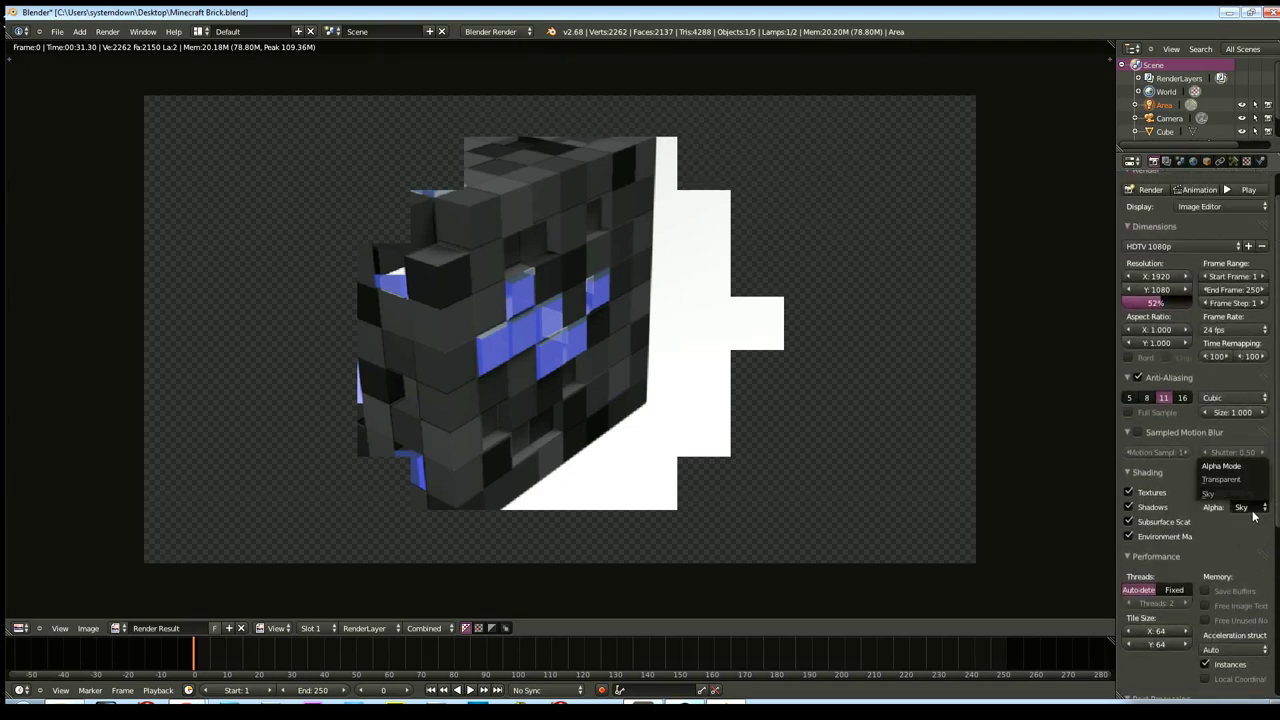
- Enable Sampled Motion Blur and start a new render
{"action": "scroll", "coordinate": [1235, 545], "scroll_direction": "up", "scroll_amount": 2}
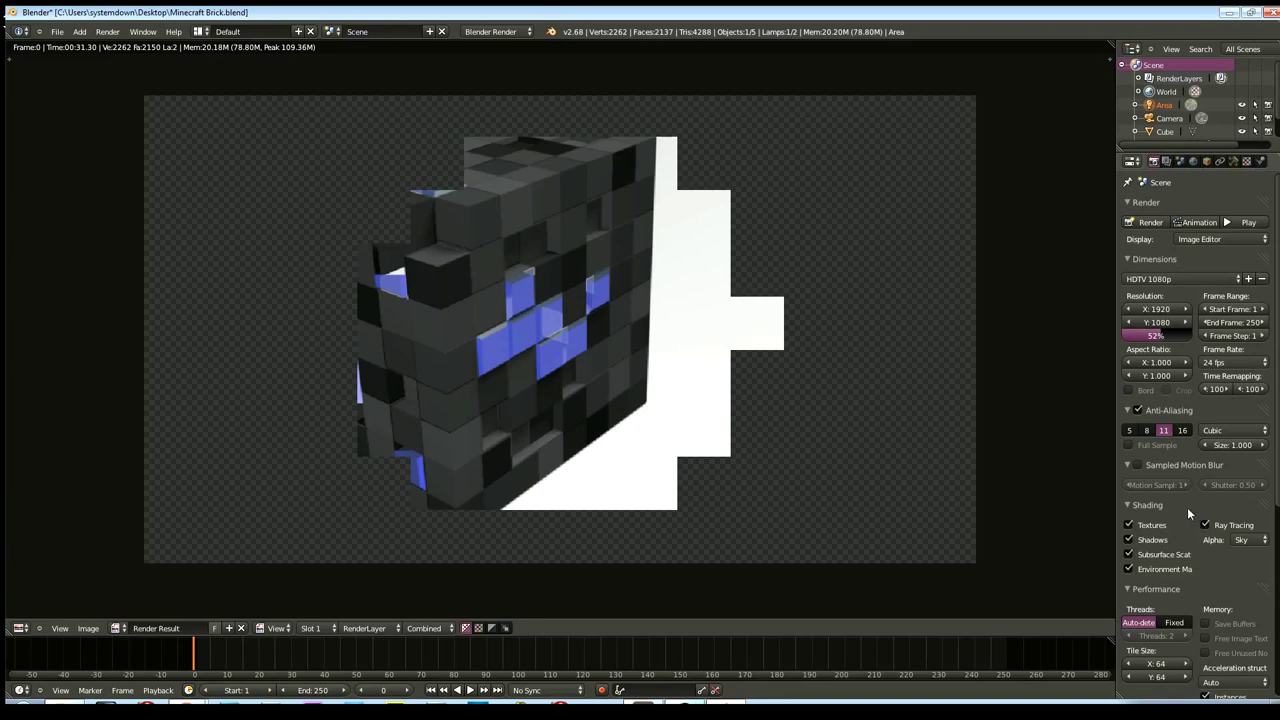
{"action": "left_click", "coordinate": [1137, 465]}
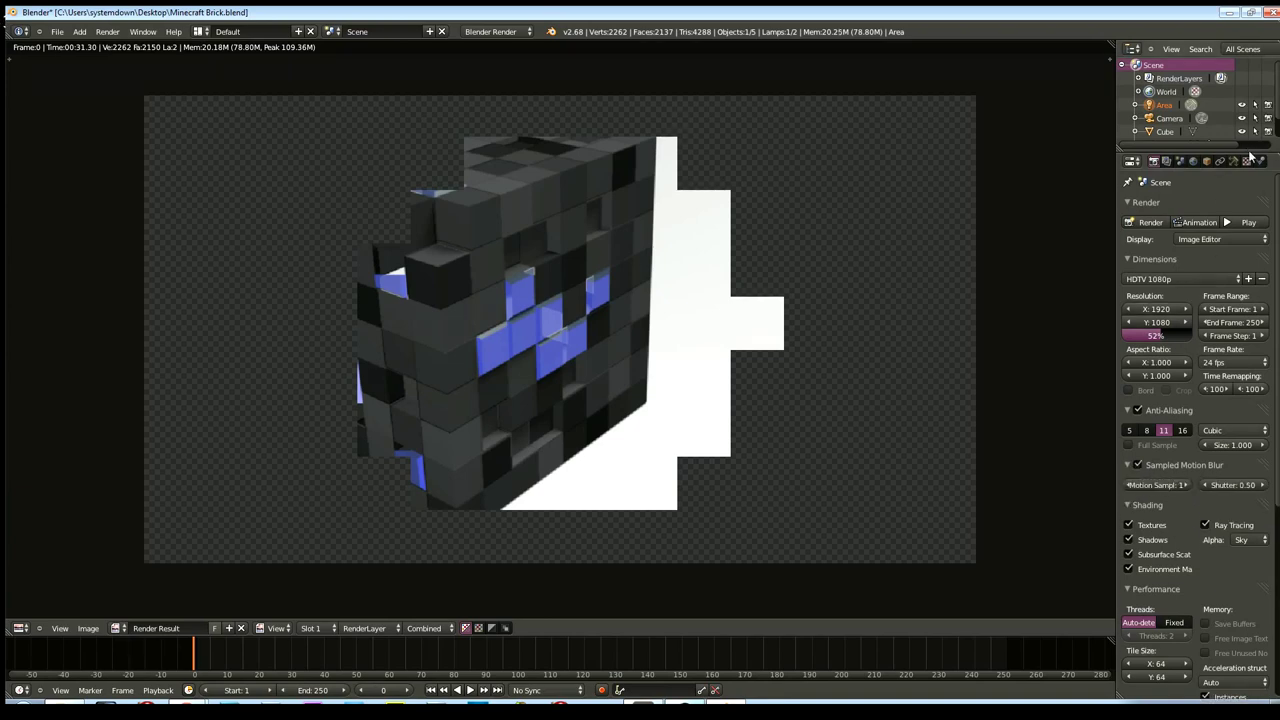
{"action": "key", "text": "F12"}
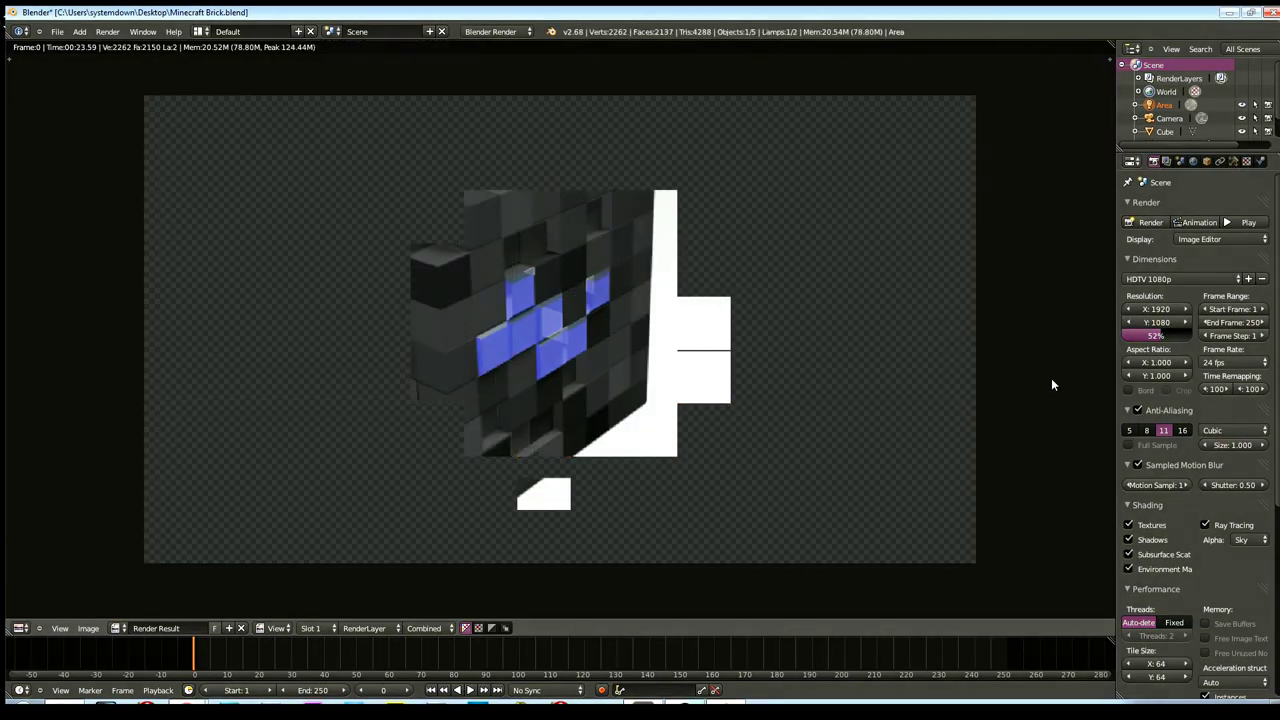
- Leave the motion-blur render and return to the 3D scene
{"action": "key", "text": "Escape"}
- Select the camera, set then clear Cube as its focus object, and look through it
{"action": "right_click", "coordinate": [521, 532]}
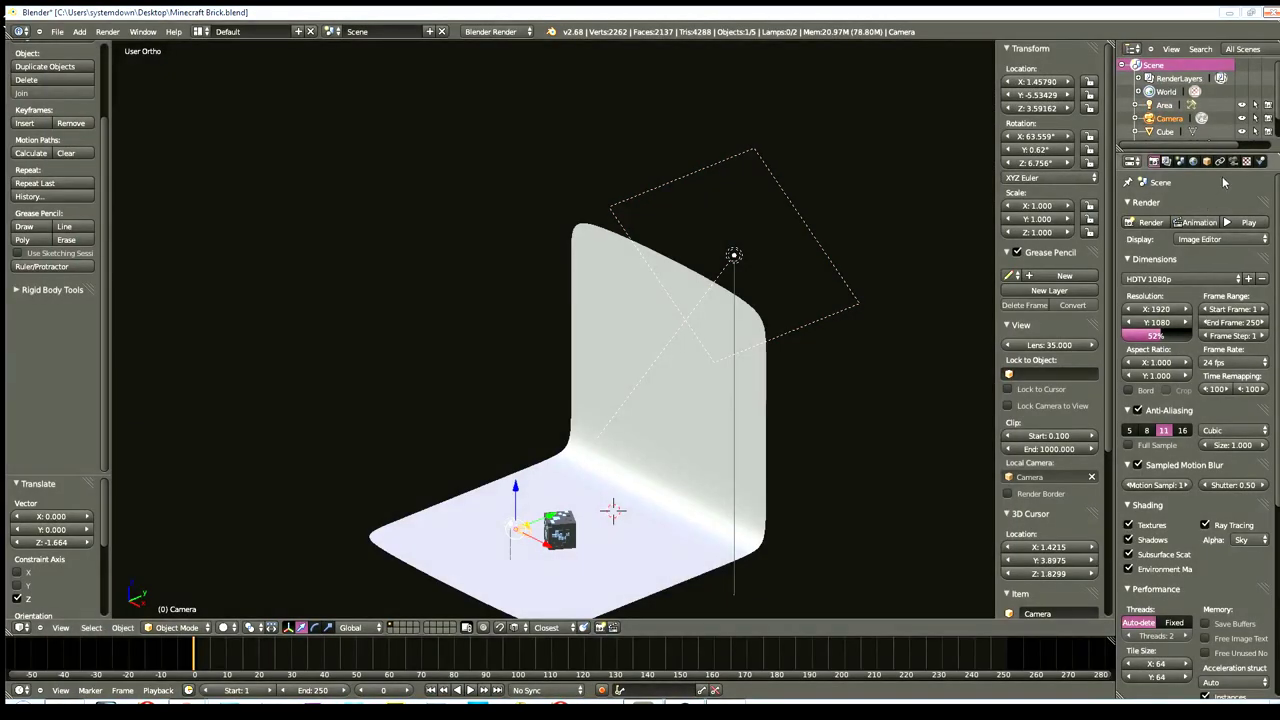
{"action": "left_click", "coordinate": [1233, 161]}
{"action": "left_click", "coordinate": [1155, 436]}
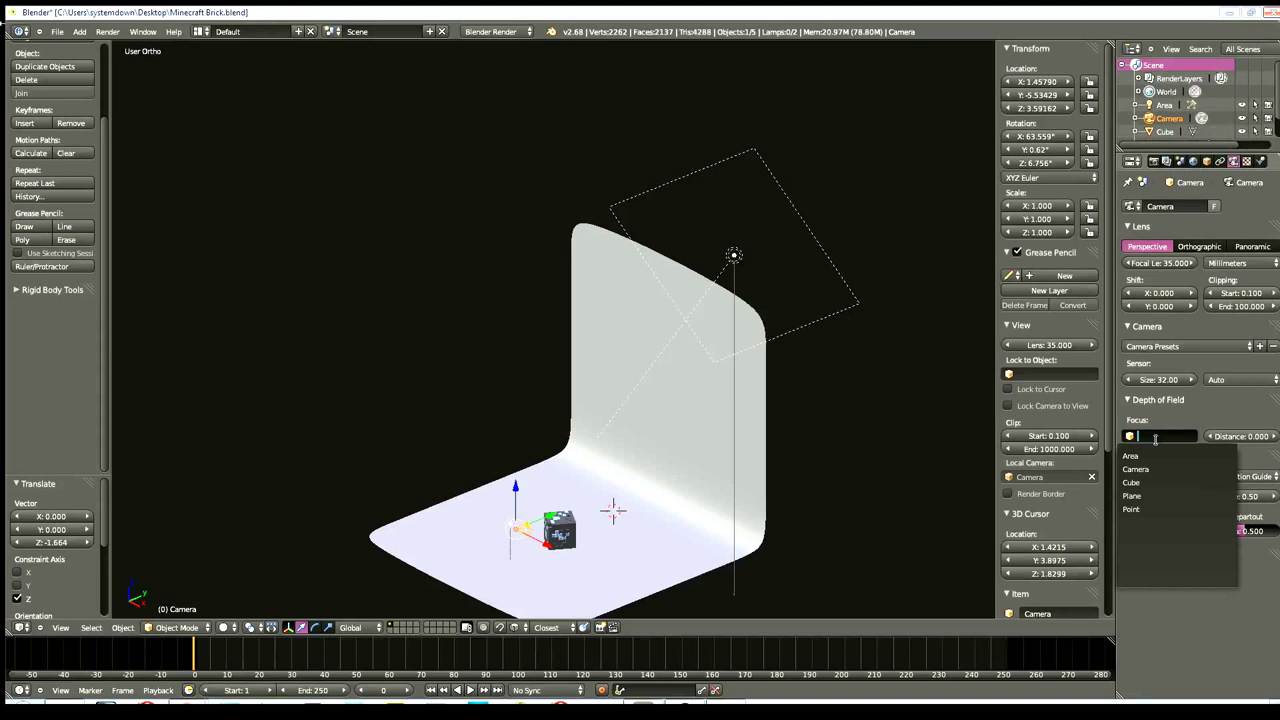
{"action": "left_click", "coordinate": [1155, 482]}
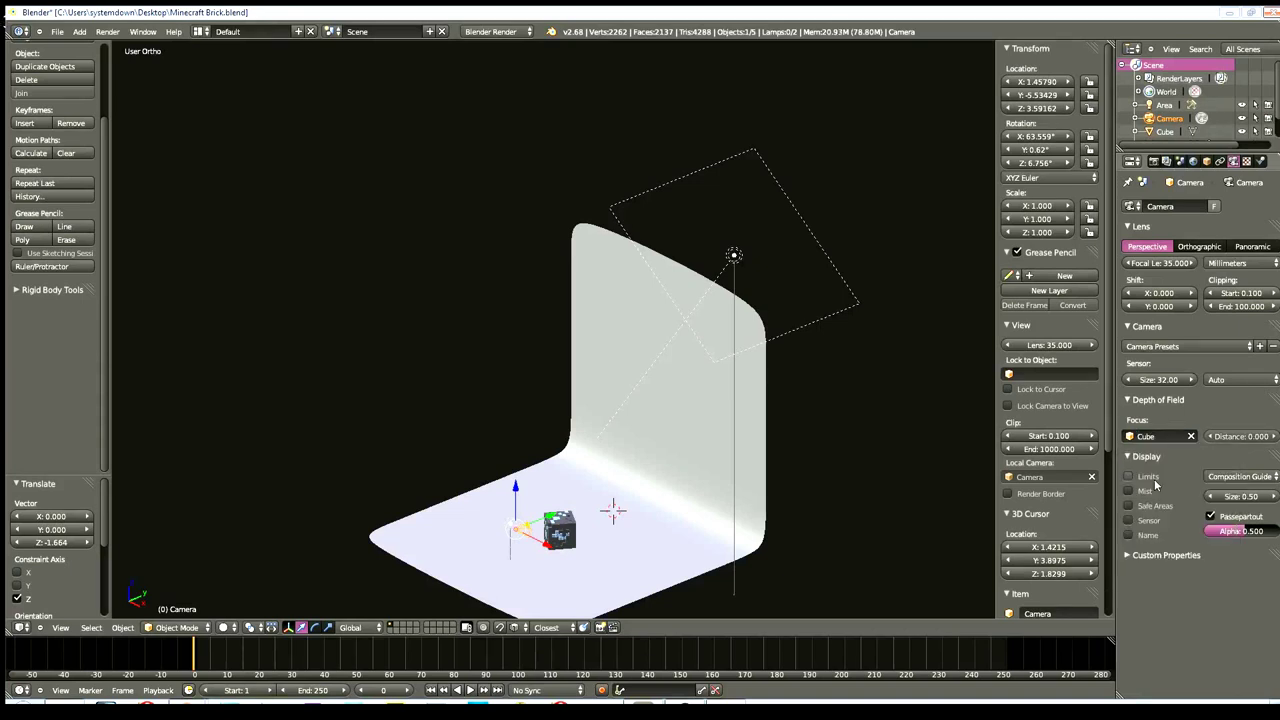
{"action": "left_click", "coordinate": [1190, 436]}
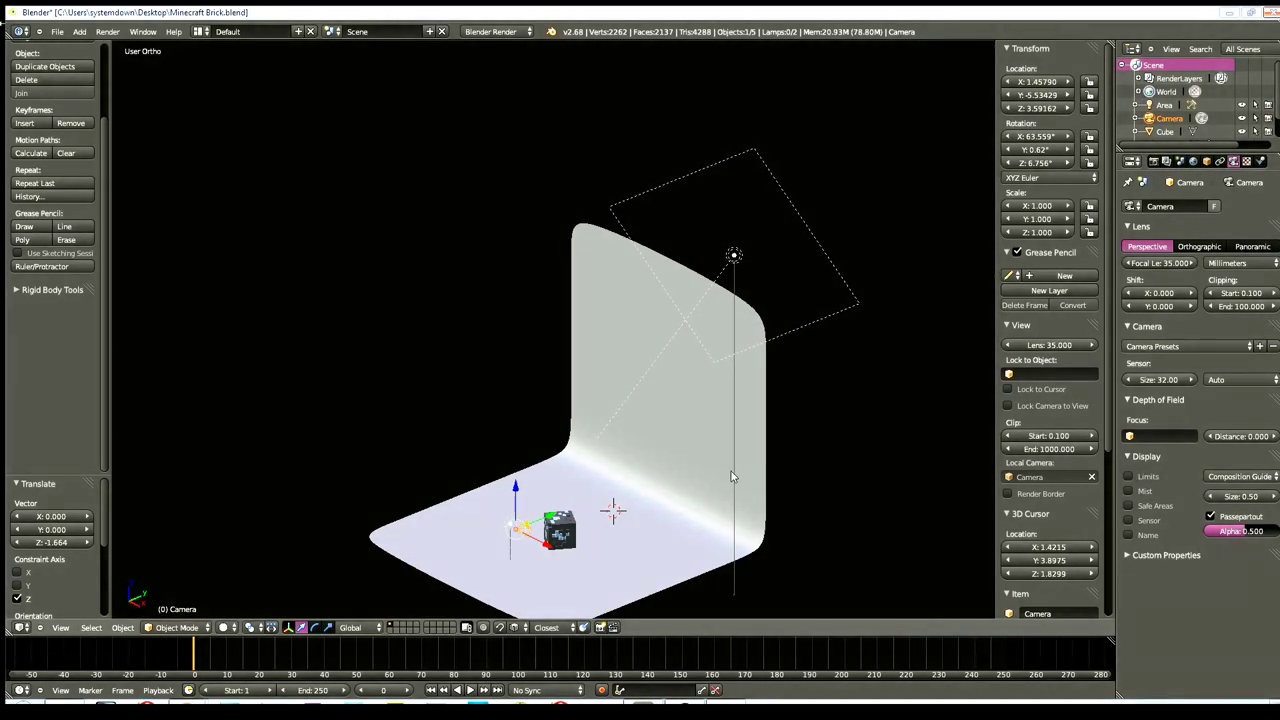
{"action": "key", "text": "KP_0"}
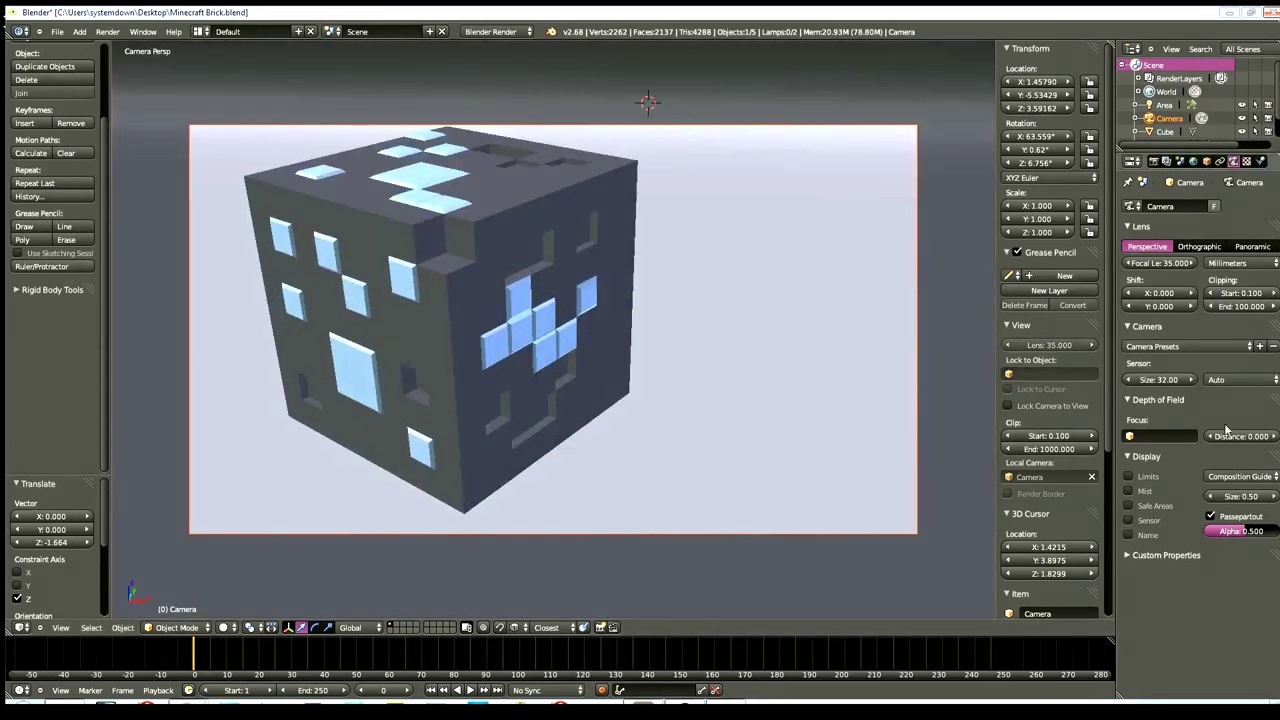
- Set focus distance to 9.980, test composition guides and mist, then apply the Canon 7D preset
{"action": "mouse_move", "coordinate": [1238, 446]}
{"action": "left_mouse_down"}
{"action": "mouse_move", "coordinate": [1252, 452]}
{"action": "mouse_move", "coordinate": [1187, 525]}
{"action": "left_mouse_up"}
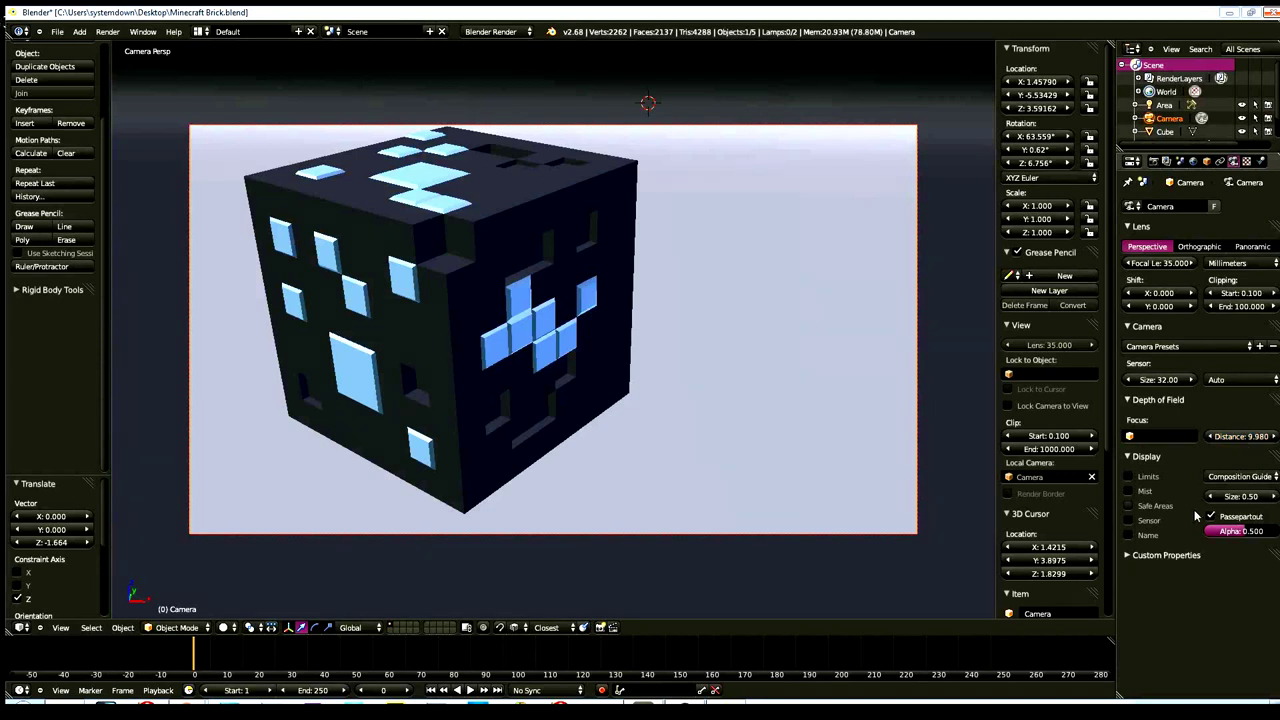
{"action": "left_click", "coordinate": [1240, 479]}
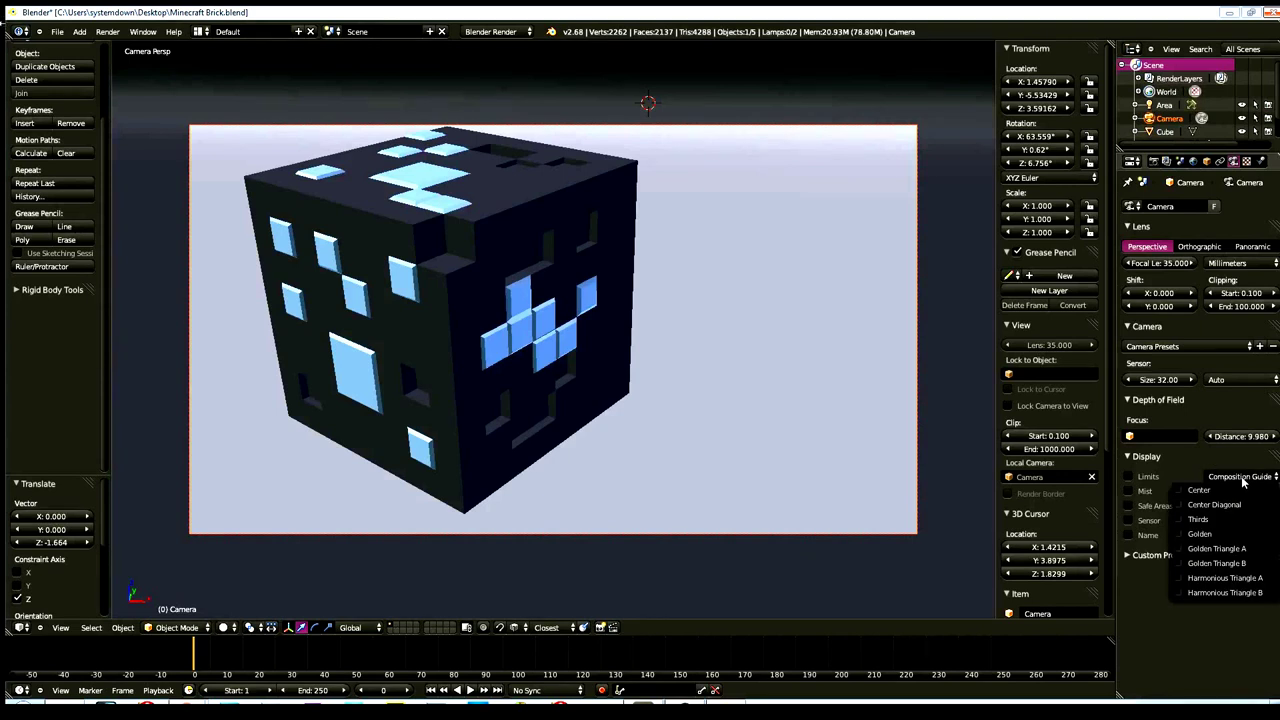
{"action": "left_click", "coordinate": [1215, 465]}
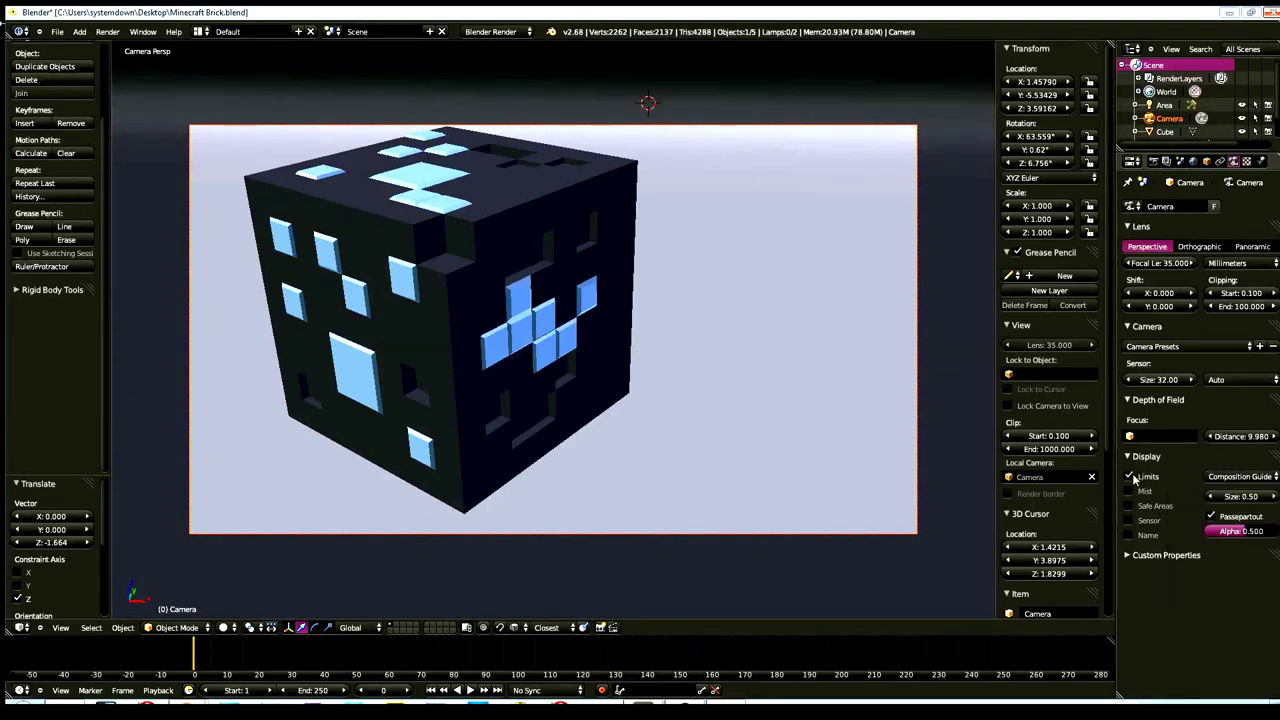
{"action": "left_click", "coordinate": [1129, 490]}
{"action": "left_click", "coordinate": [1138, 491]}
{"action": "left_click", "coordinate": [1183, 348]}
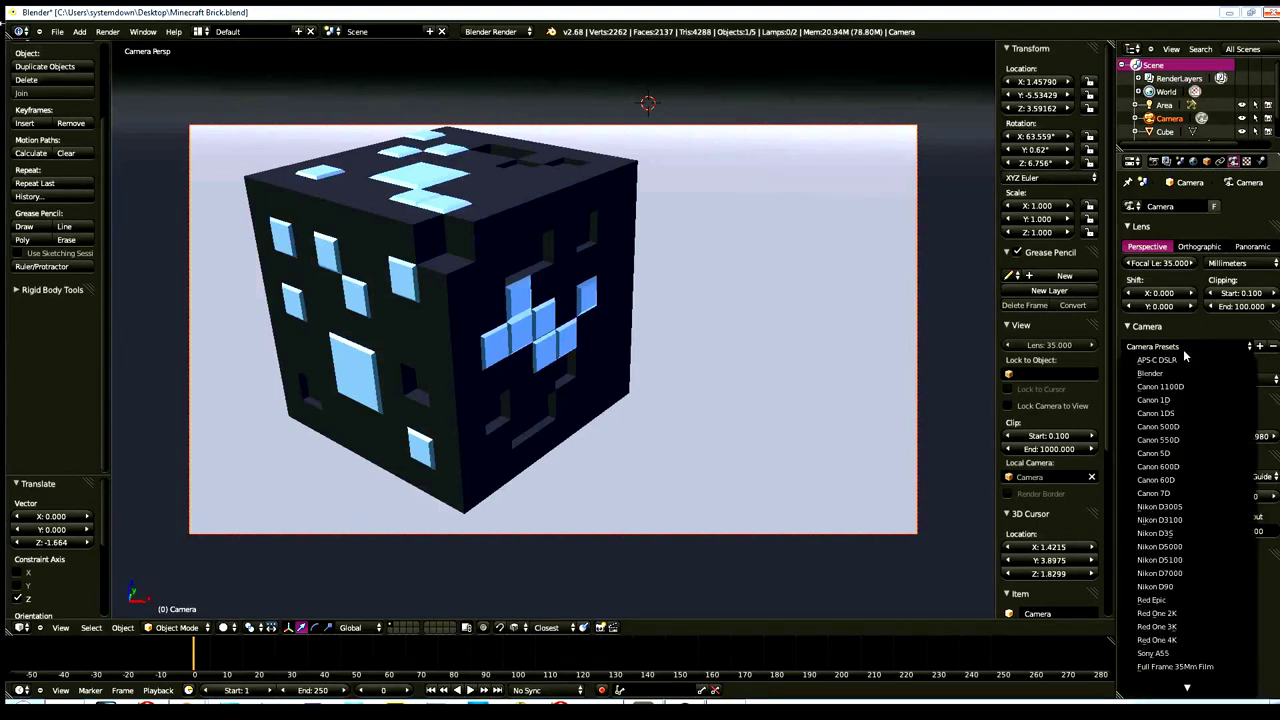
{"action": "left_click", "coordinate": [1190, 494]}
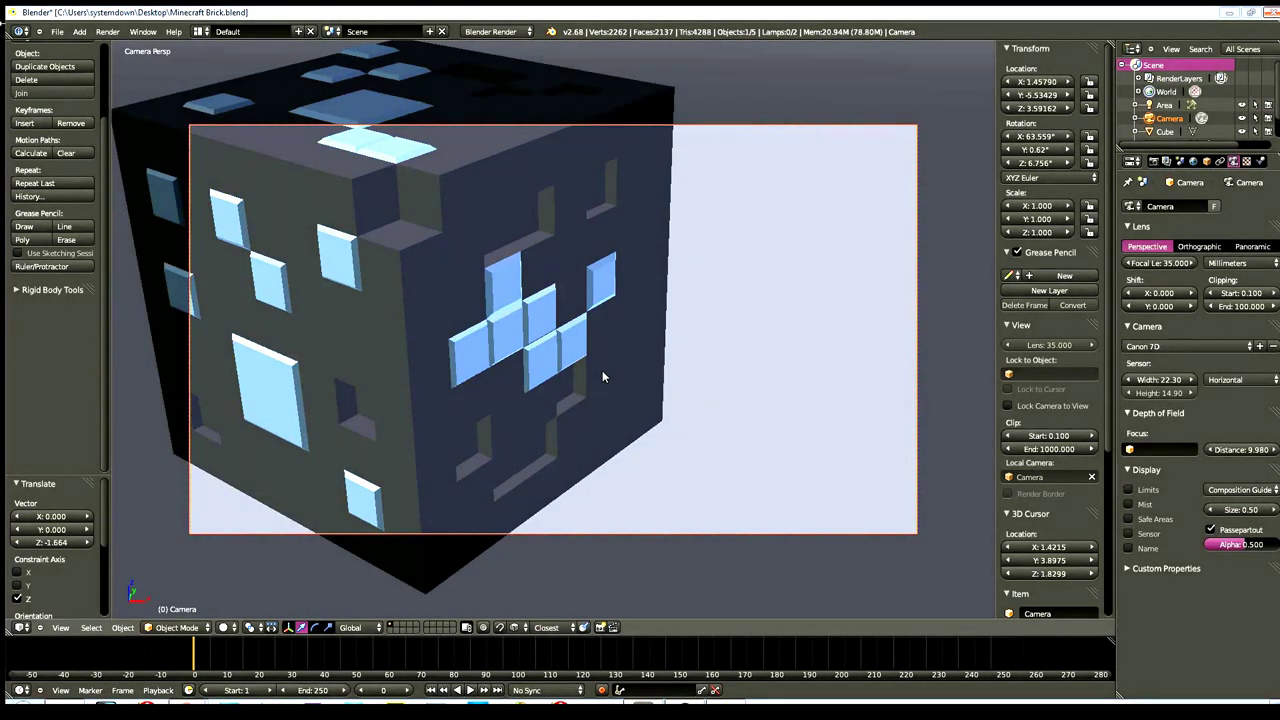
- Try a Y rotation on the camera, undo it, and move it back along Y
{"action": "scroll", "coordinate": [603, 372], "scroll_direction": "down", "scroll_amount": 1}
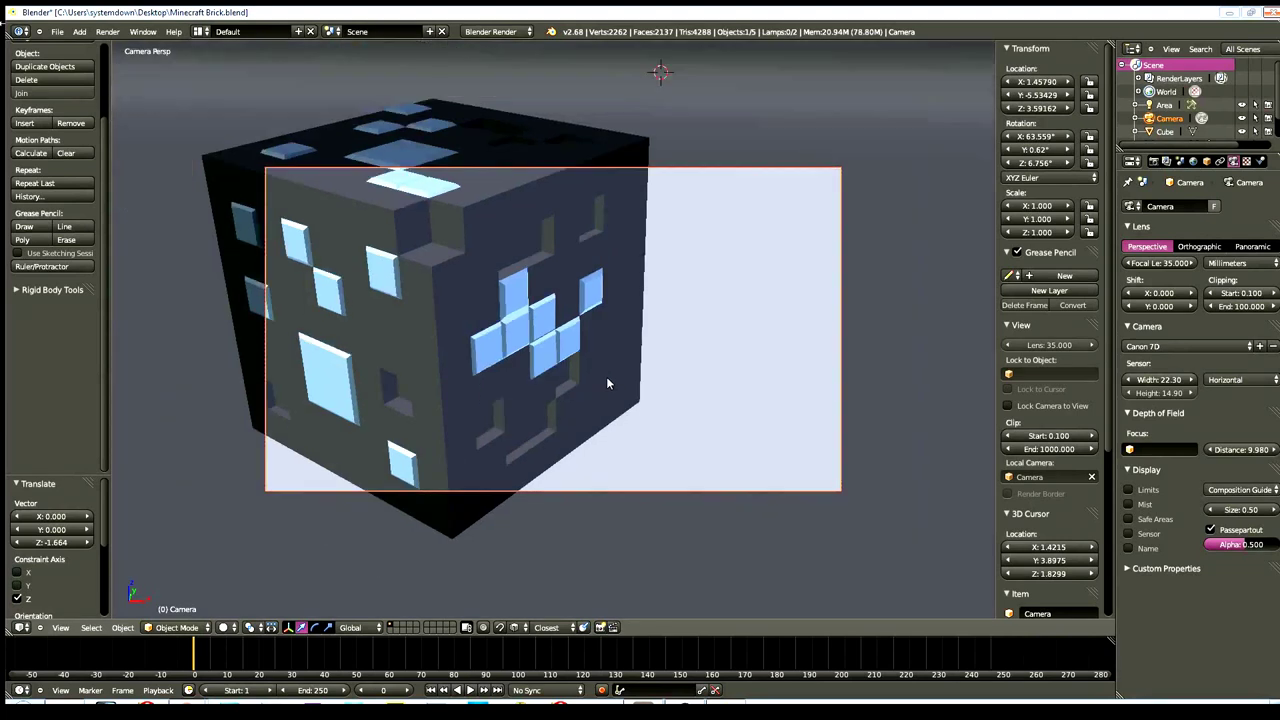
{"action": "scroll", "coordinate": [606, 376], "scroll_direction": "up", "scroll_amount": 1}
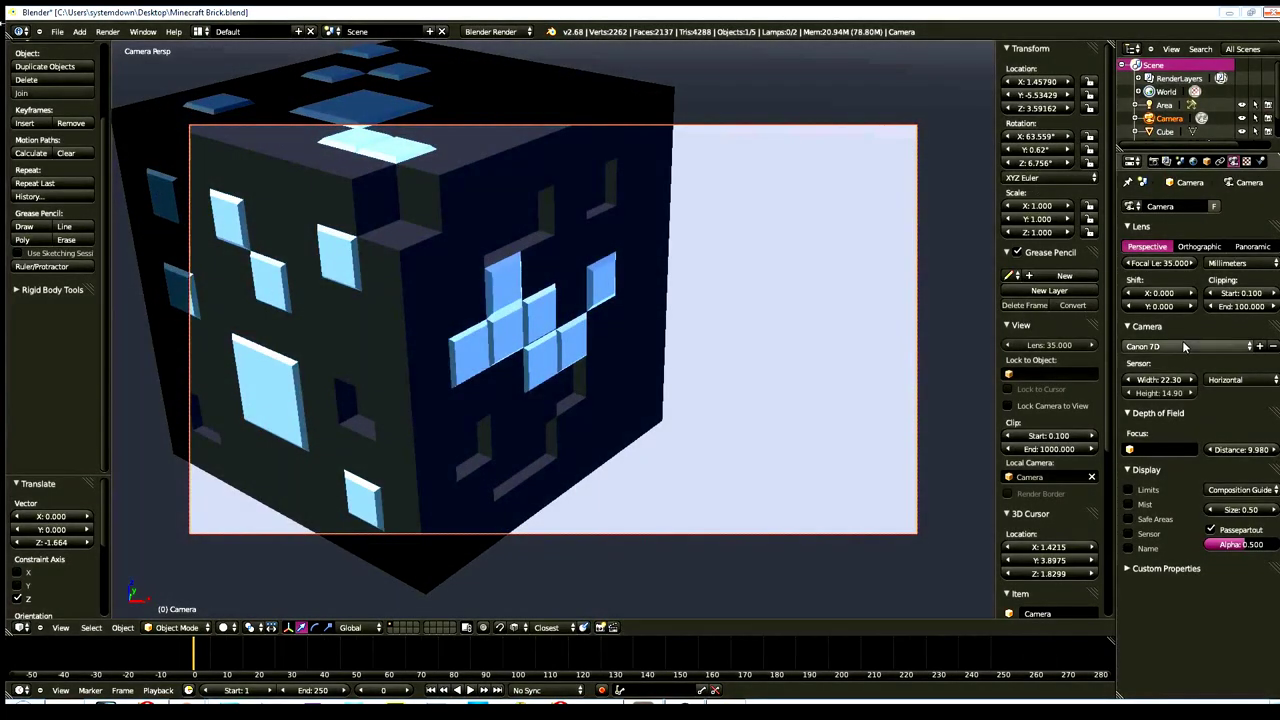
{"action": "left_click", "coordinate": [1183, 346]}
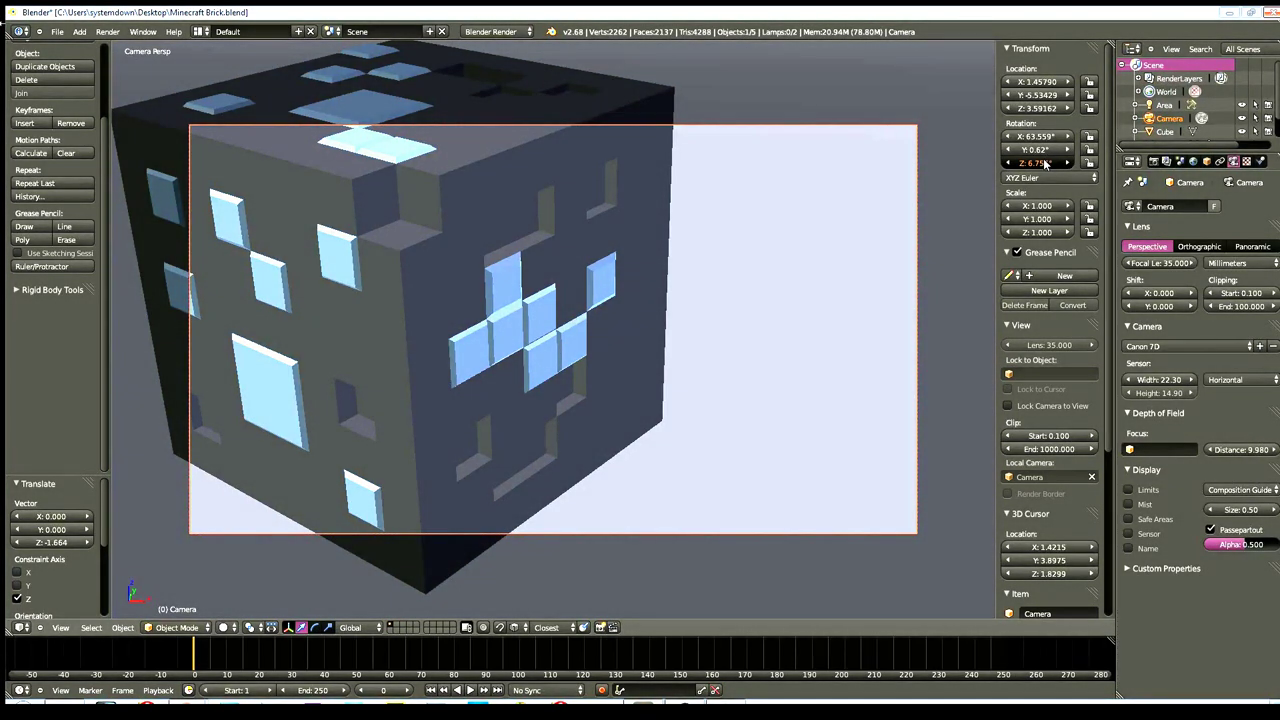
{"action": "mouse_move", "coordinate": [1040, 149]}
{"action": "left_mouse_down"}
{"action": "mouse_move", "coordinate": [1000, 149]}
{"action": "mouse_move", "coordinate": [1048, 152]}
{"action": "left_mouse_up"}
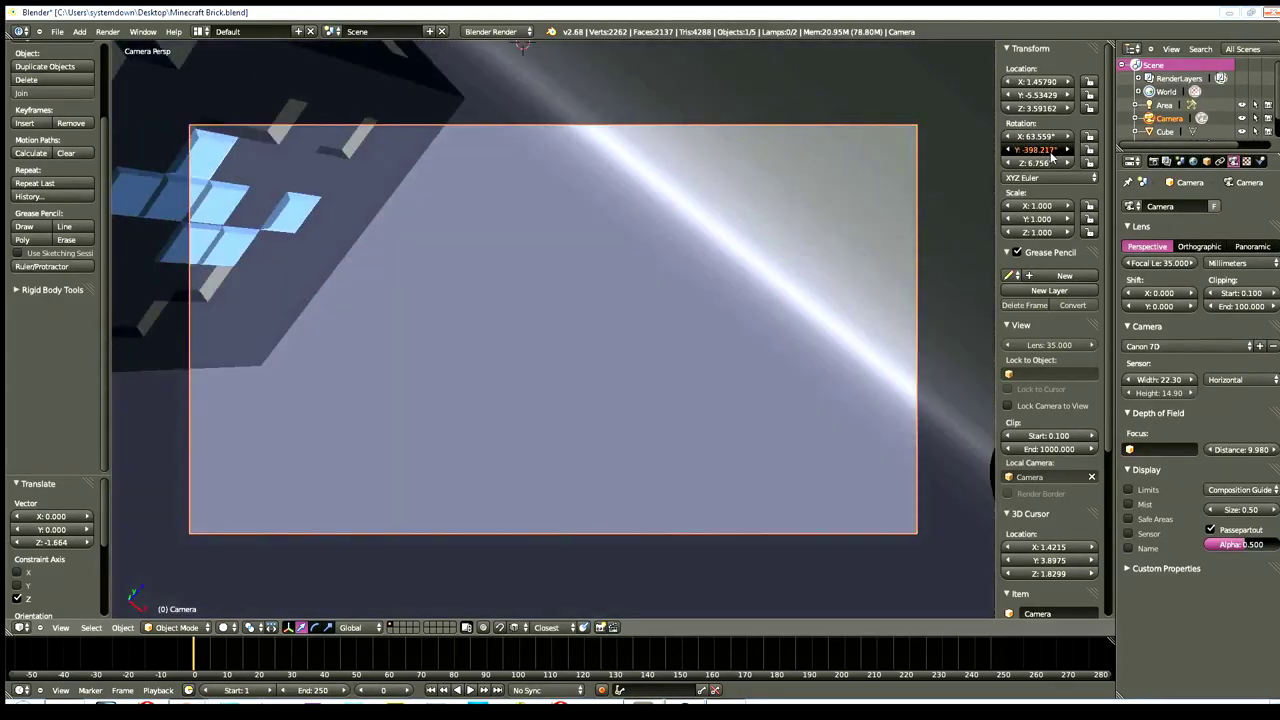
{"action": "key", "text": "ctrl+z"}
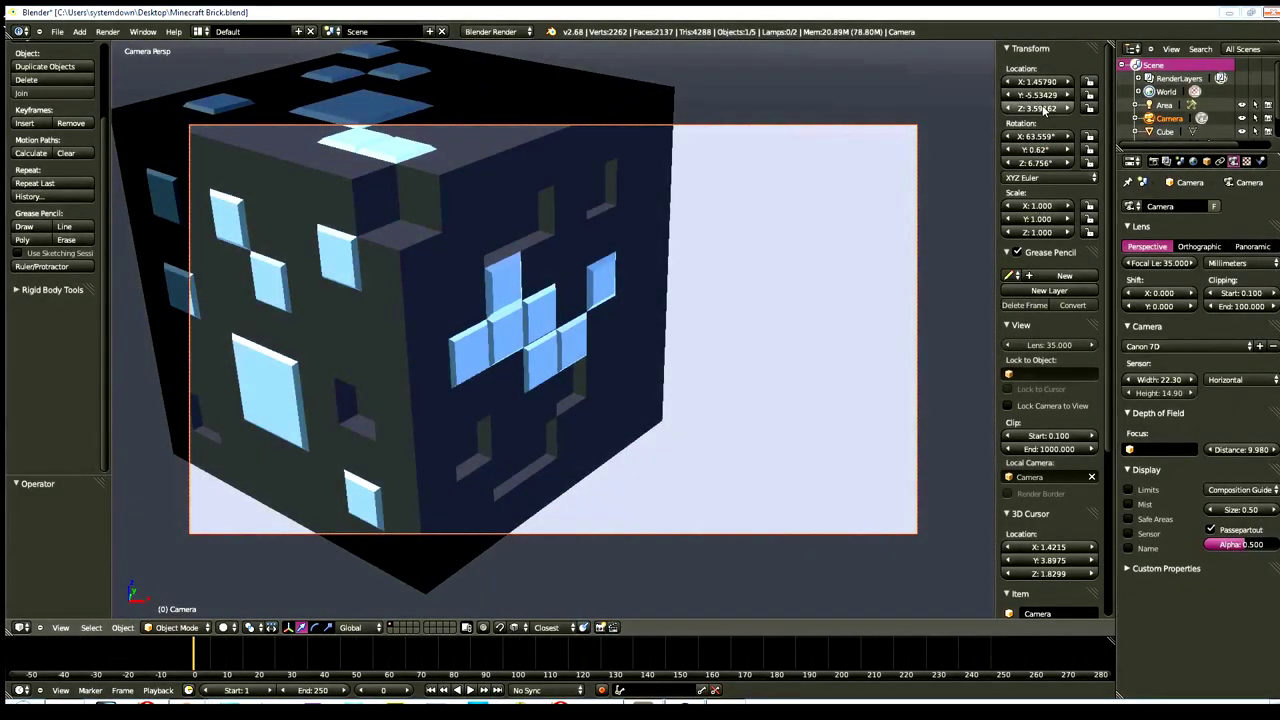
{"action": "left_click_drag", "start_coordinate": [1048, 97], "coordinate": [1042, 100]}
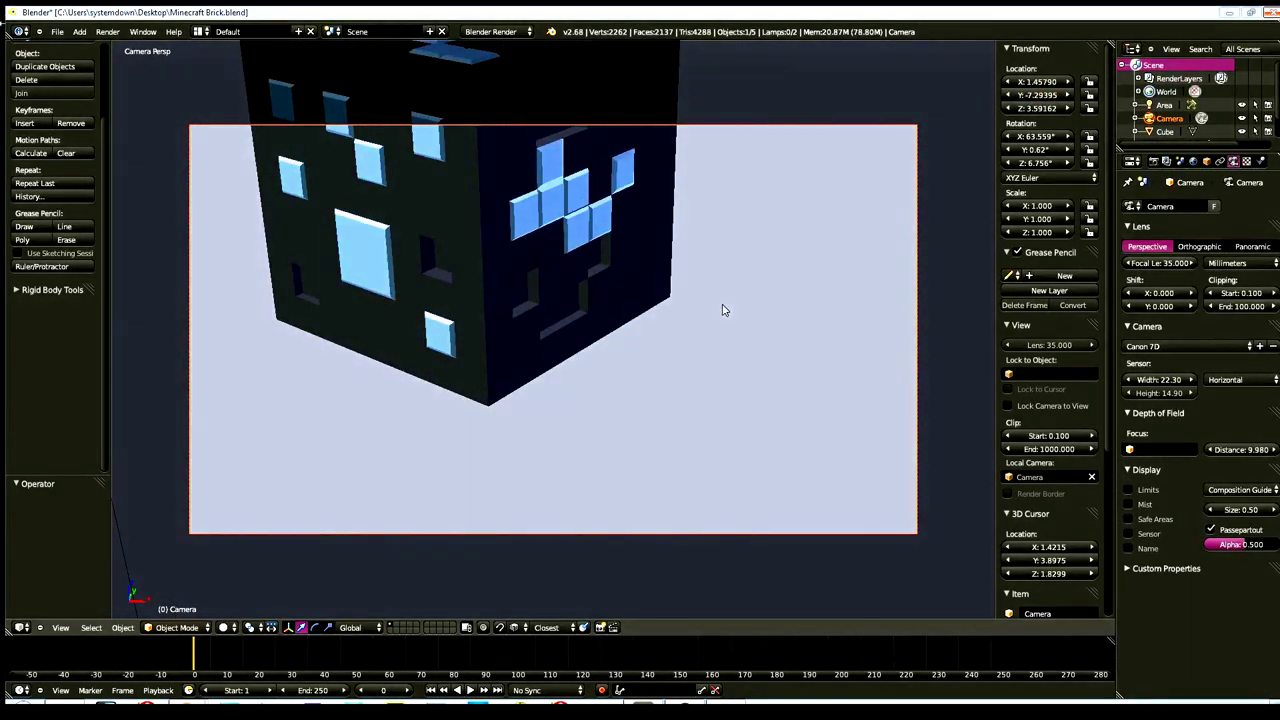
- Move the camera further back and reposition it so the cube shifts to the left
{"action": "key", "text": "g"}
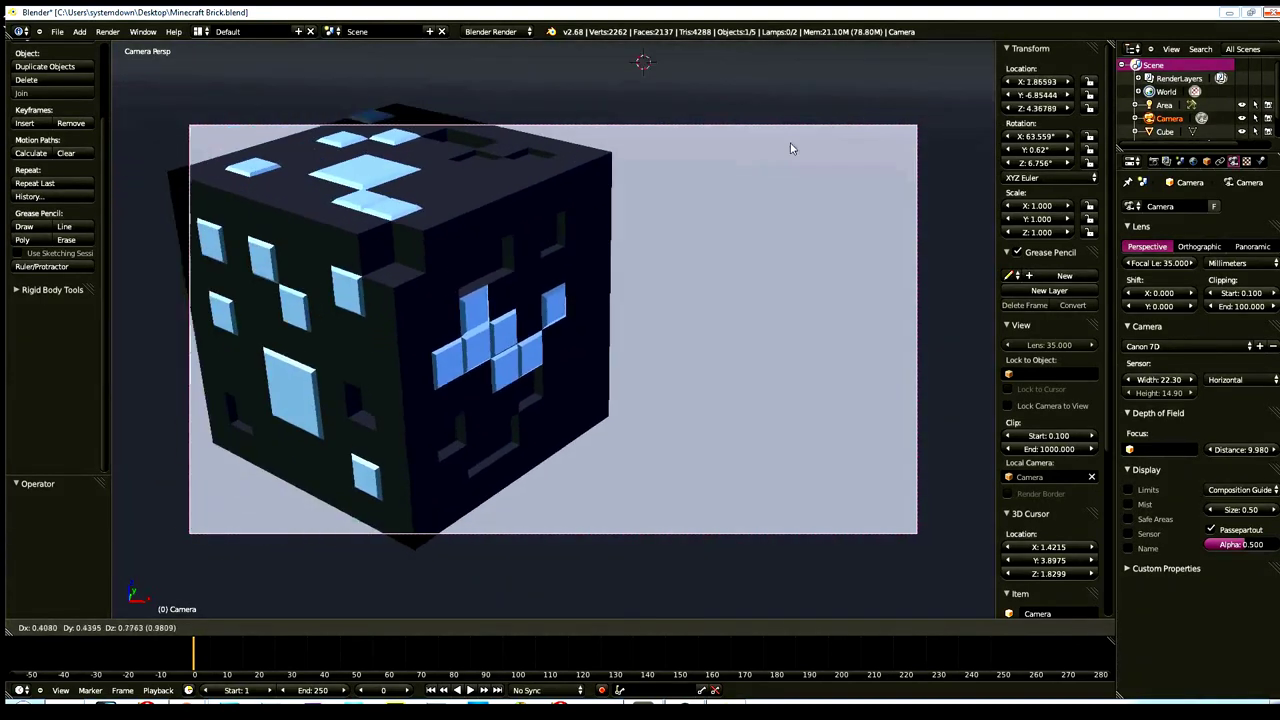
{"action": "left_click", "coordinate": [685, 135]}
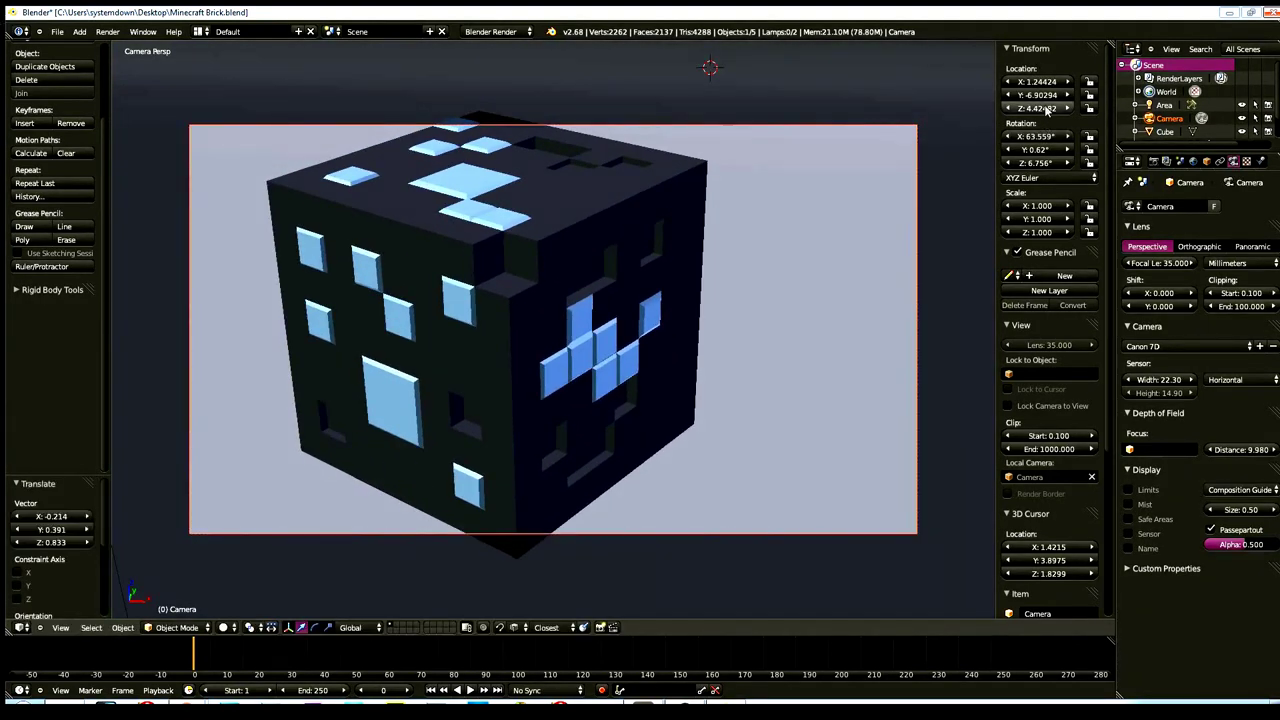
{"action": "left_click_drag", "start_coordinate": [1046, 100], "coordinate": [1038, 96]}
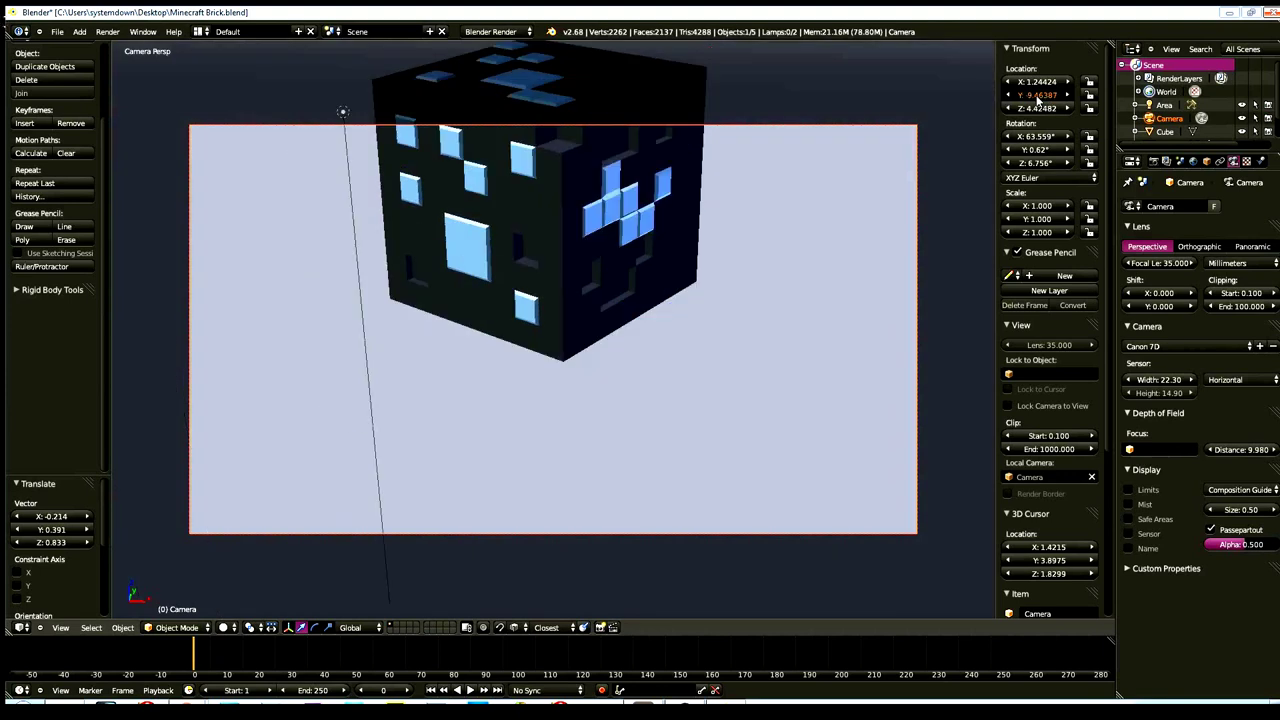
{"action": "key", "text": "g"}
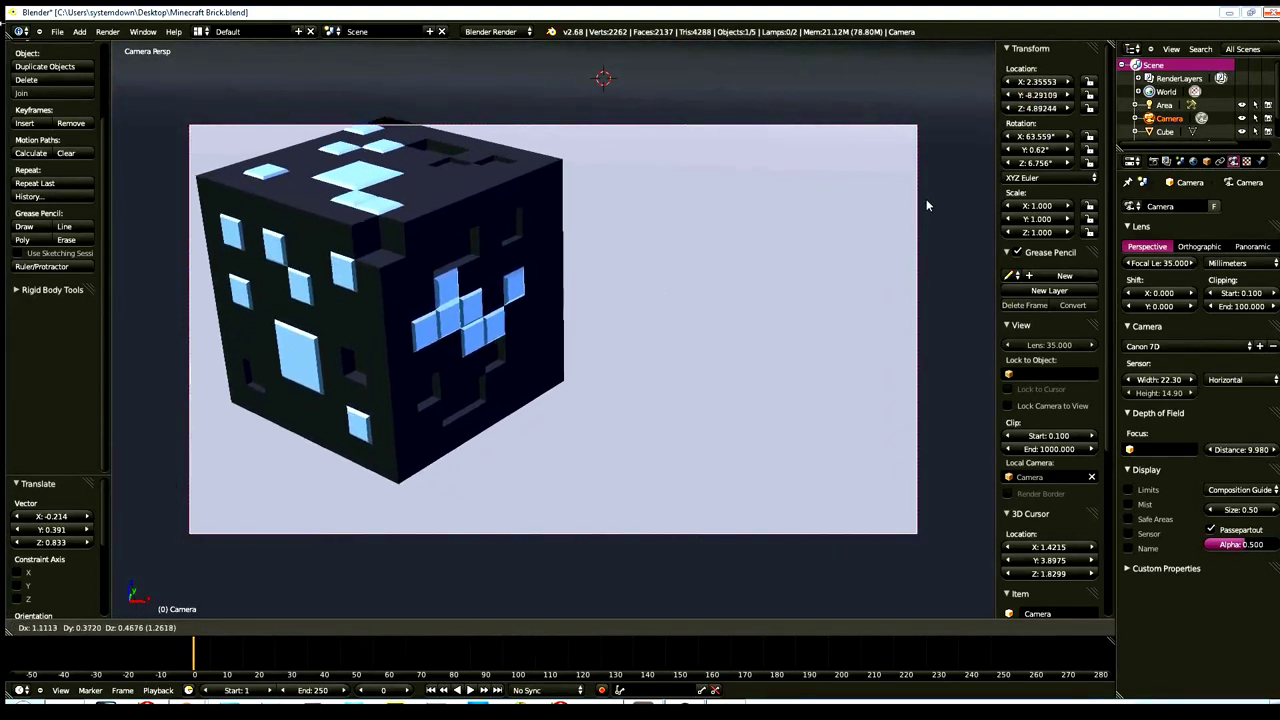
{"action": "left_click", "coordinate": [914, 236]}
{"action": "key", "text": "g"}
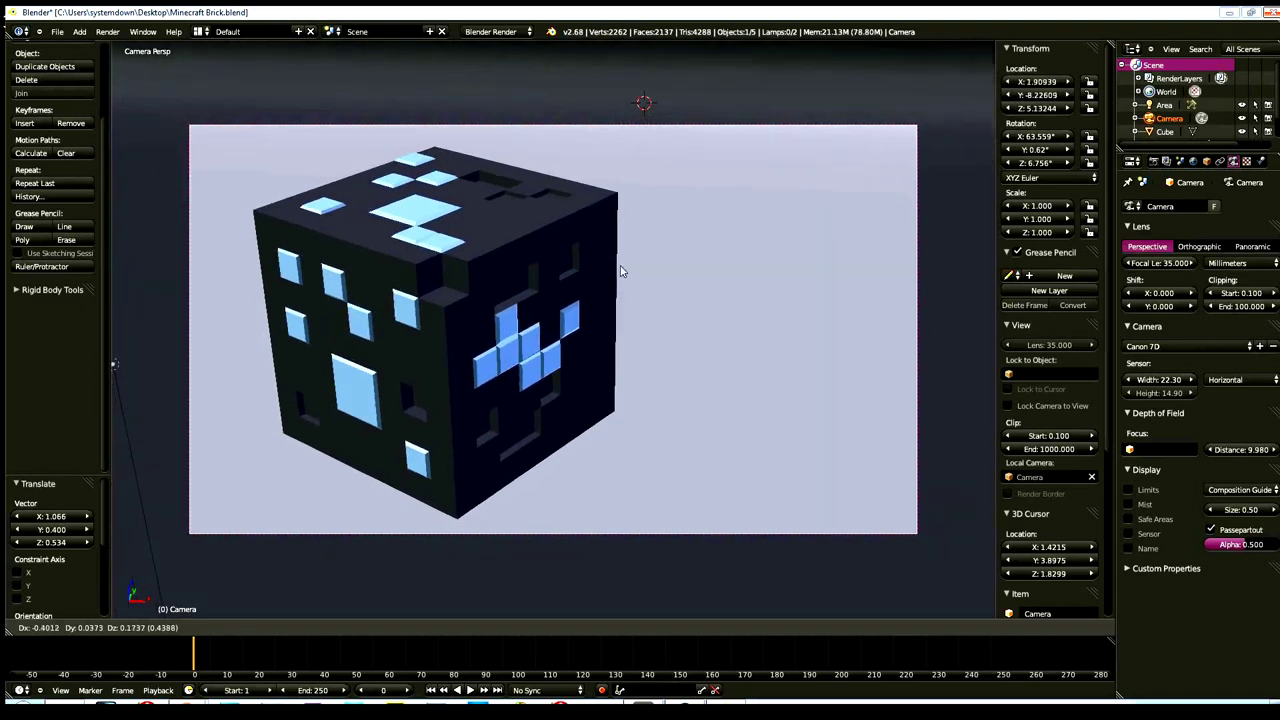
{"action": "left_click", "coordinate": [633, 101]}
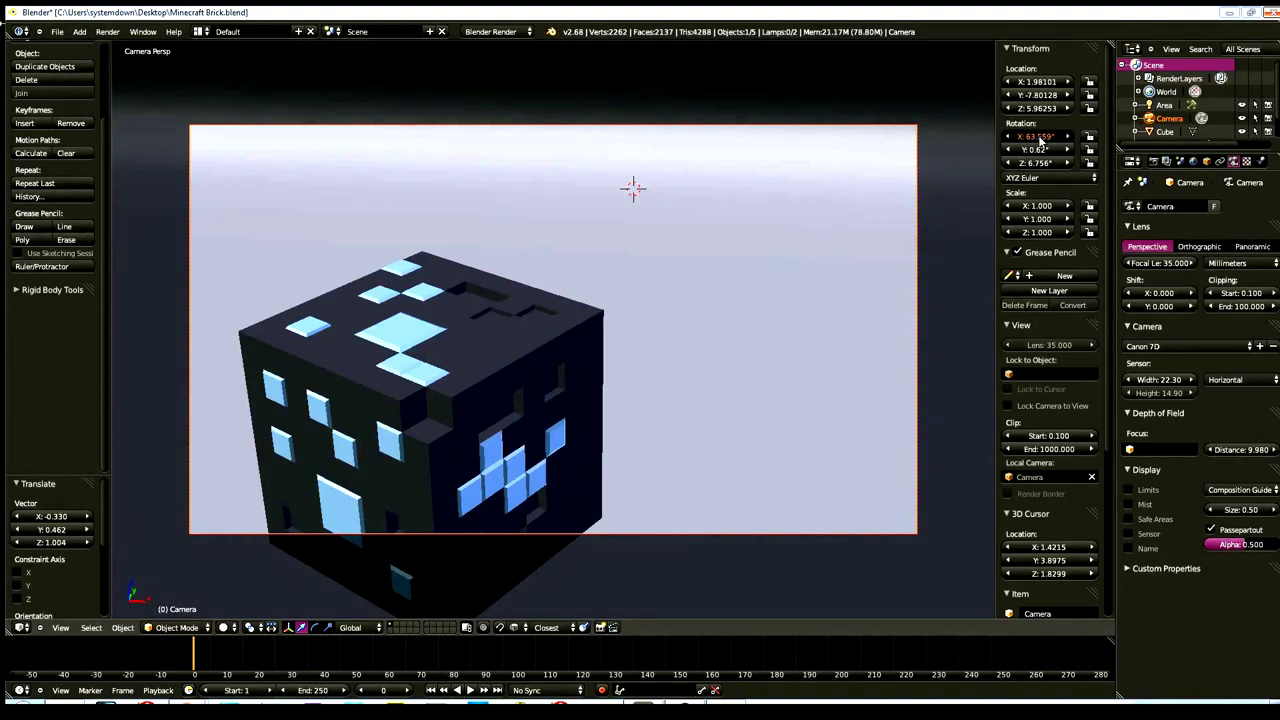
- Try a camera tilt, undo it, make a final move, and start a test render
{"action": "mouse_move", "coordinate": [1040, 140]}
{"action": "left_mouse_down"}
{"action": "mouse_move", "coordinate": [1000, 140]}
{"action": "mouse_move", "coordinate": [1043, 130]}
{"action": "left_mouse_up"}
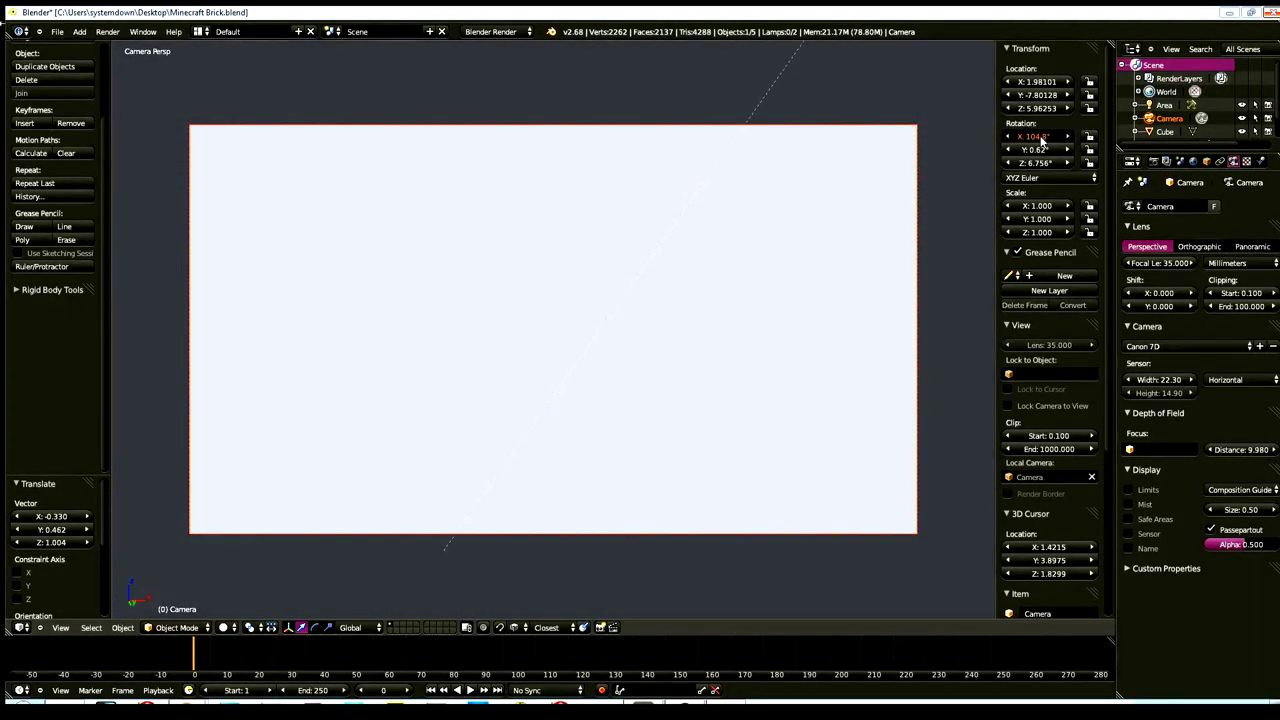
{"action": "key", "text": "ctrl+z"}
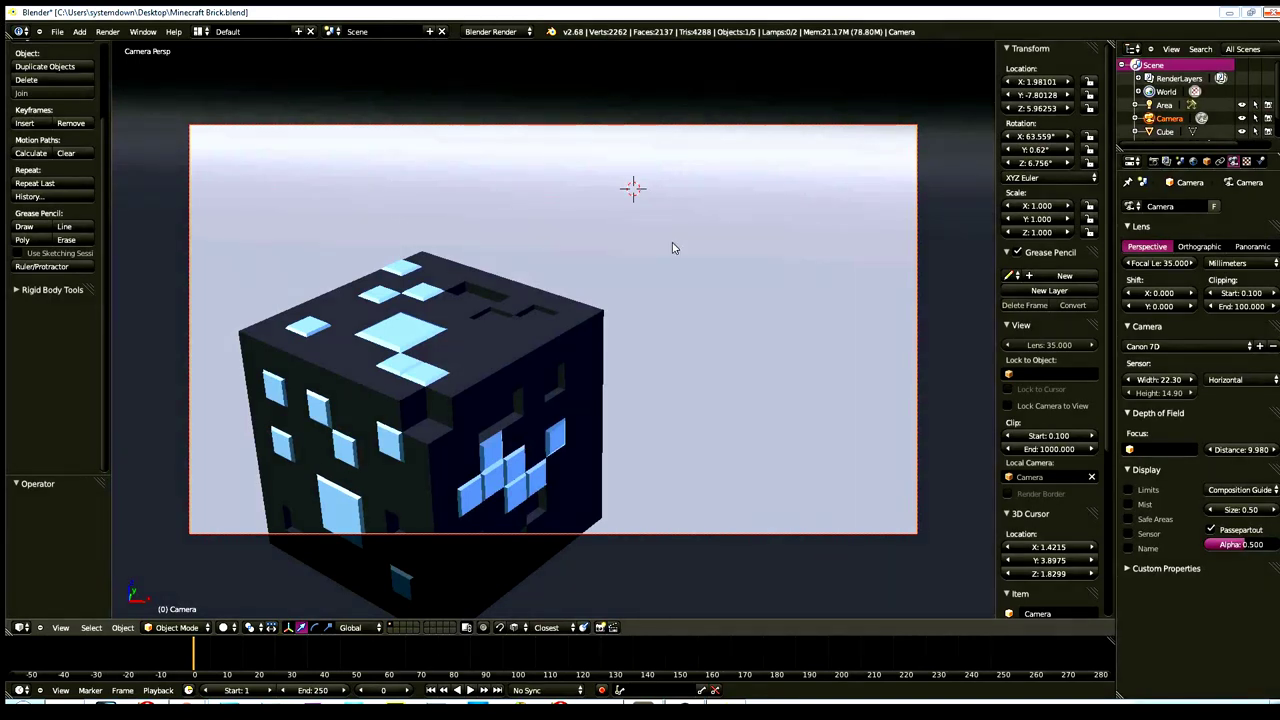
{"action": "key", "text": "g"}
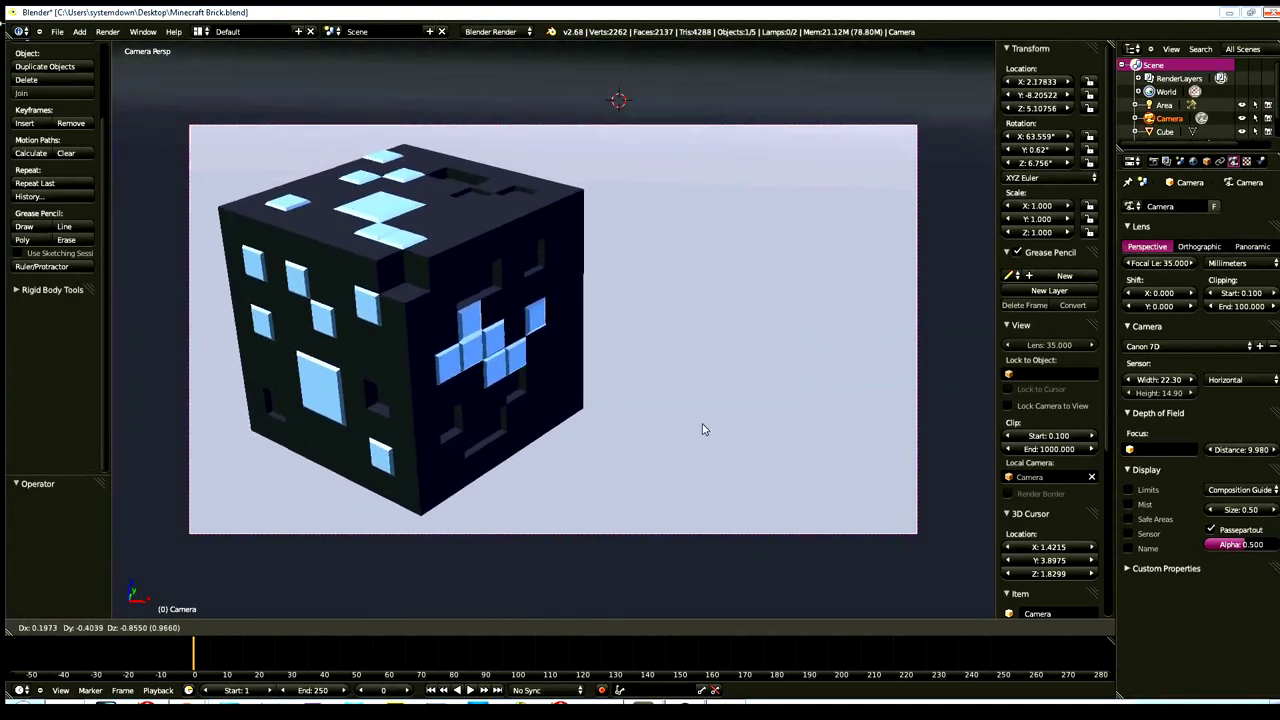
{"action": "left_click", "coordinate": [705, 436]}
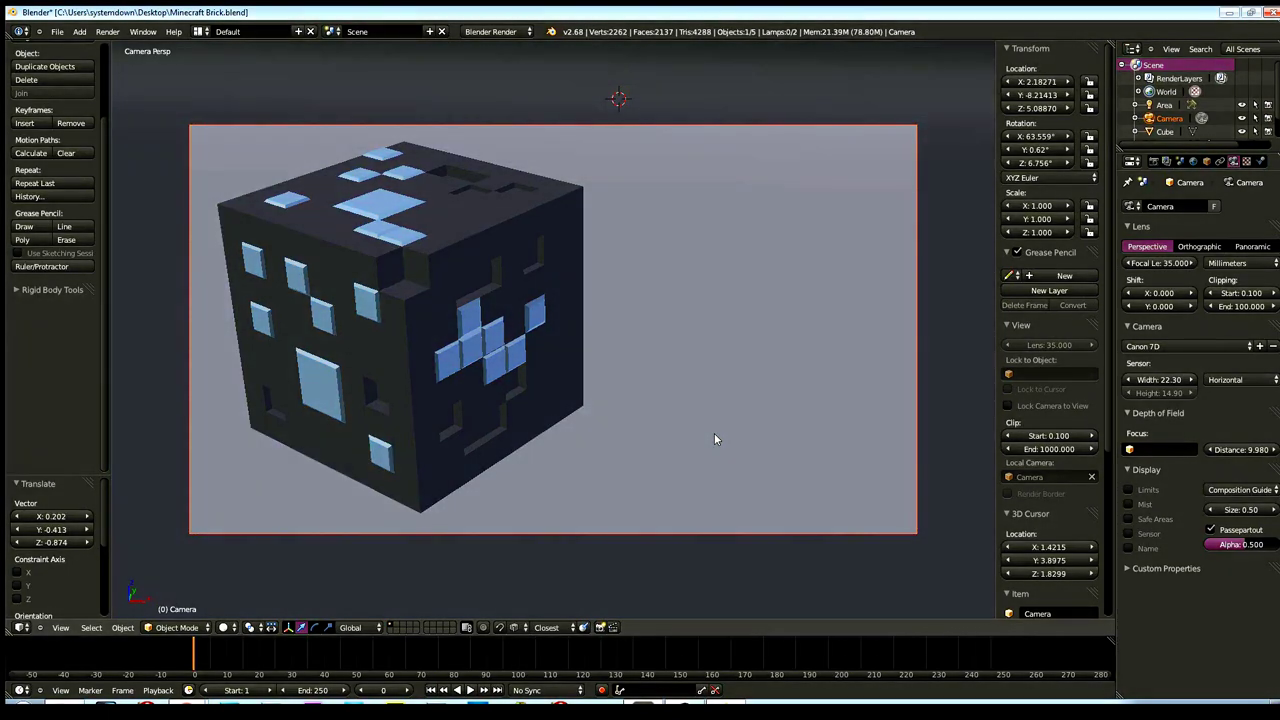
{"action": "key", "text": "F12"}
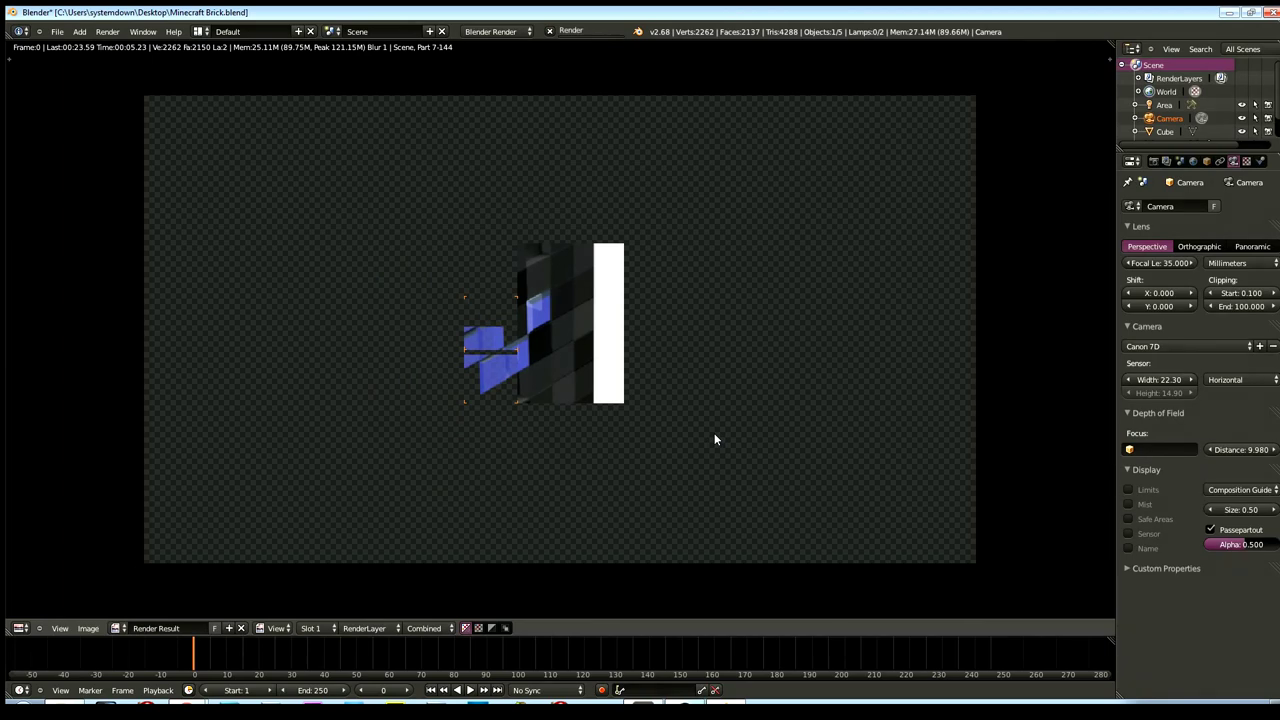
{"action": "key", "text": "Escape"}
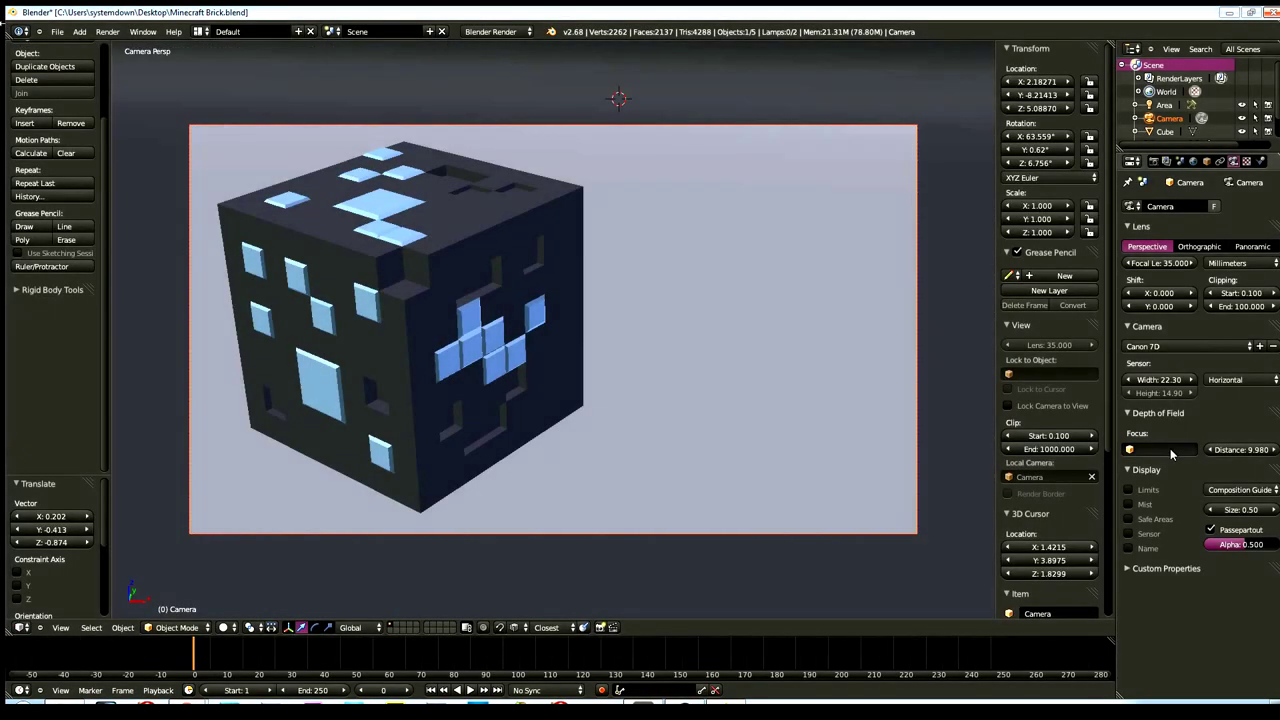
- Show Center and Center Diagonal composition guides and set the camera display size to 0.64
{"action": "left_click", "coordinate": [1226, 496]}
{"action": "key", "text": "Escape"}
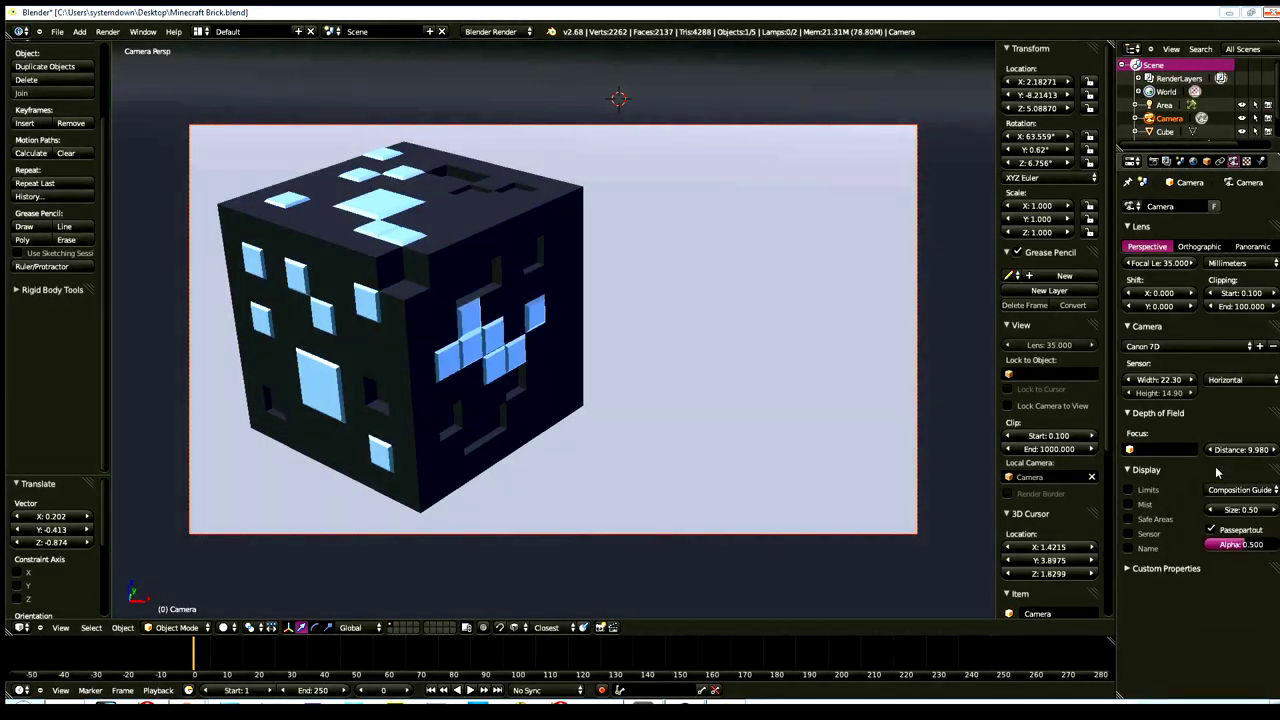
{"action": "left_click", "coordinate": [1218, 491]}
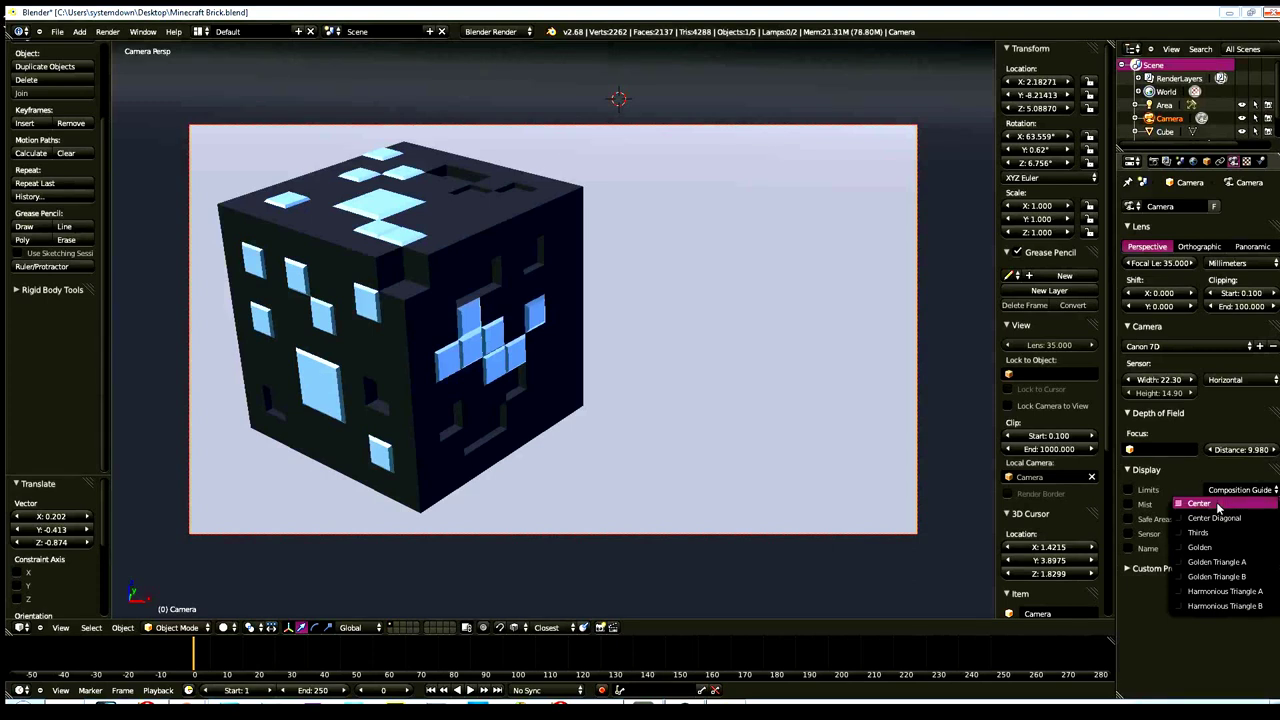
{"action": "left_click", "coordinate": [1218, 505]}
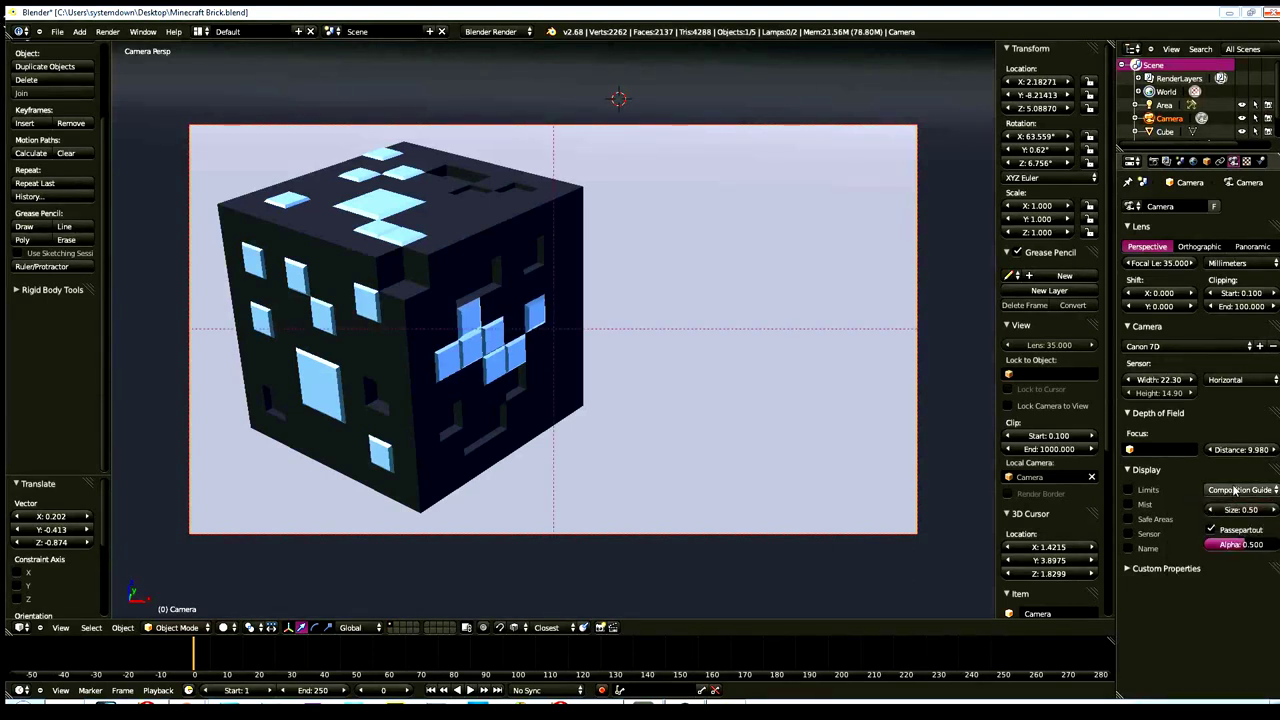
{"action": "left_click", "coordinate": [1235, 490]}
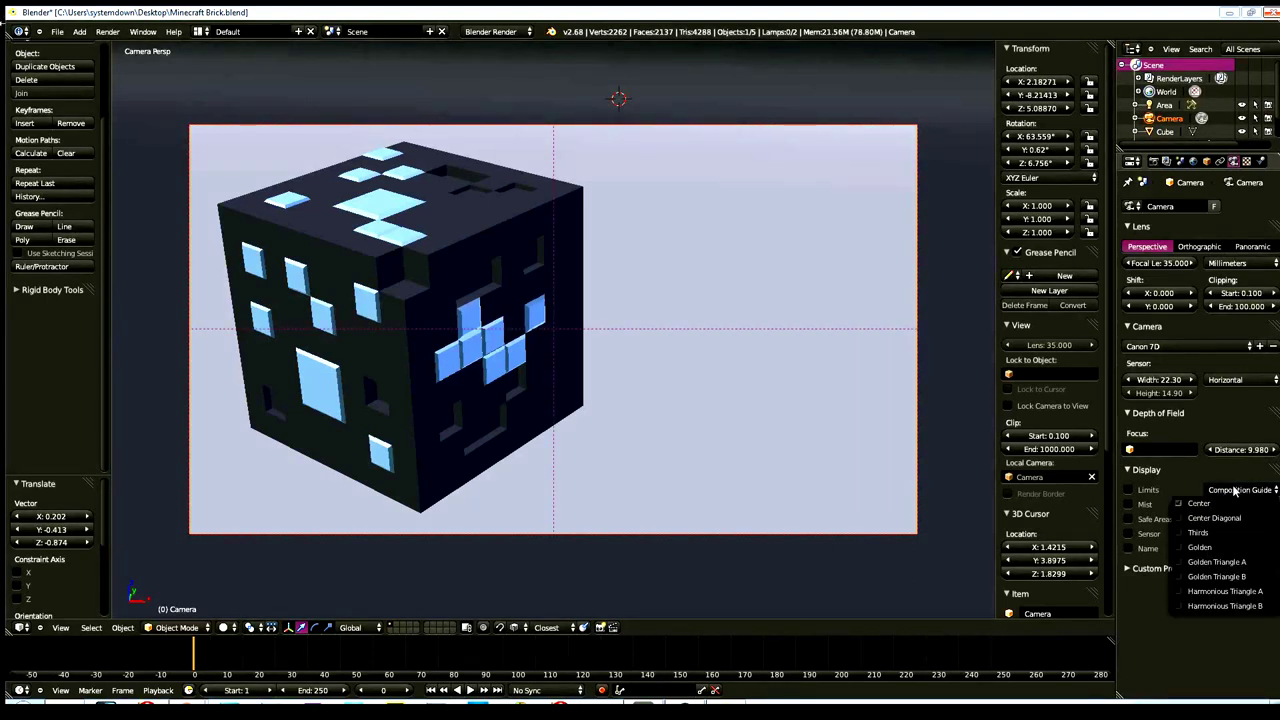
{"action": "left_click", "coordinate": [1216, 519]}
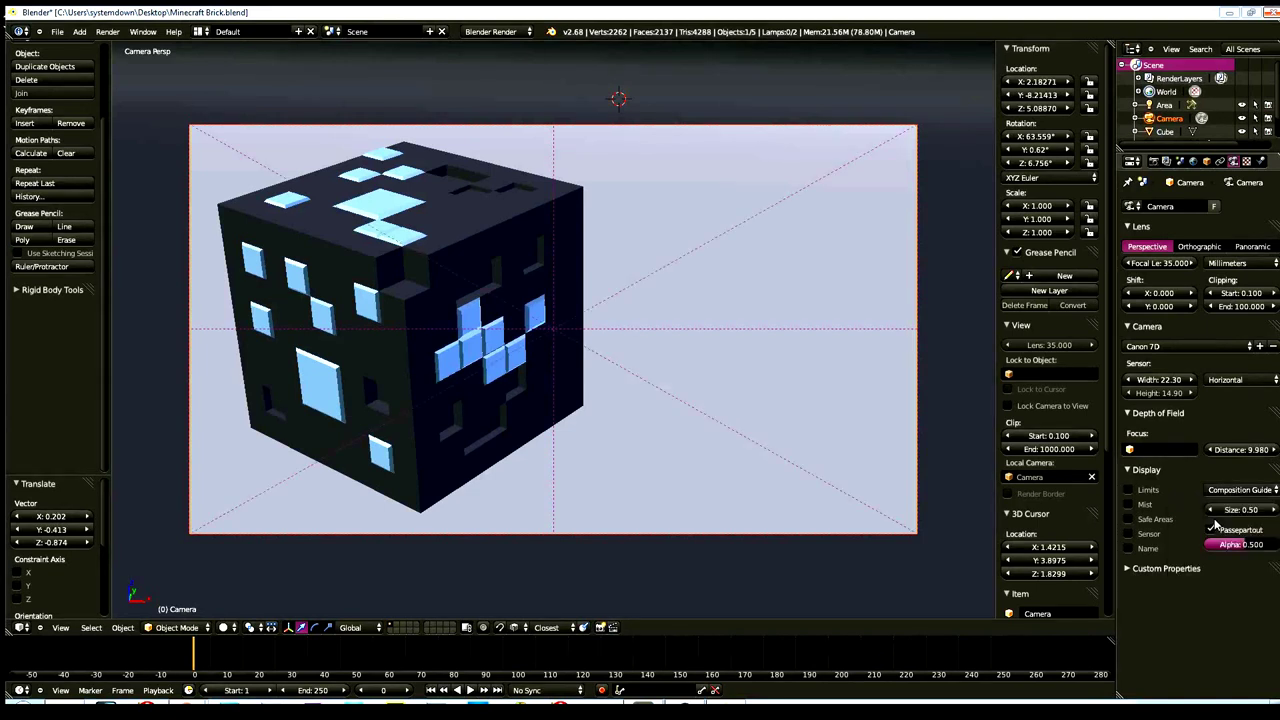
{"action": "mouse_move", "coordinate": [1232, 512]}
{"action": "left_mouse_down"}
{"action": "mouse_move", "coordinate": [1247, 514]}
{"action": "mouse_move", "coordinate": [1235, 515]}
{"action": "left_mouse_up"}
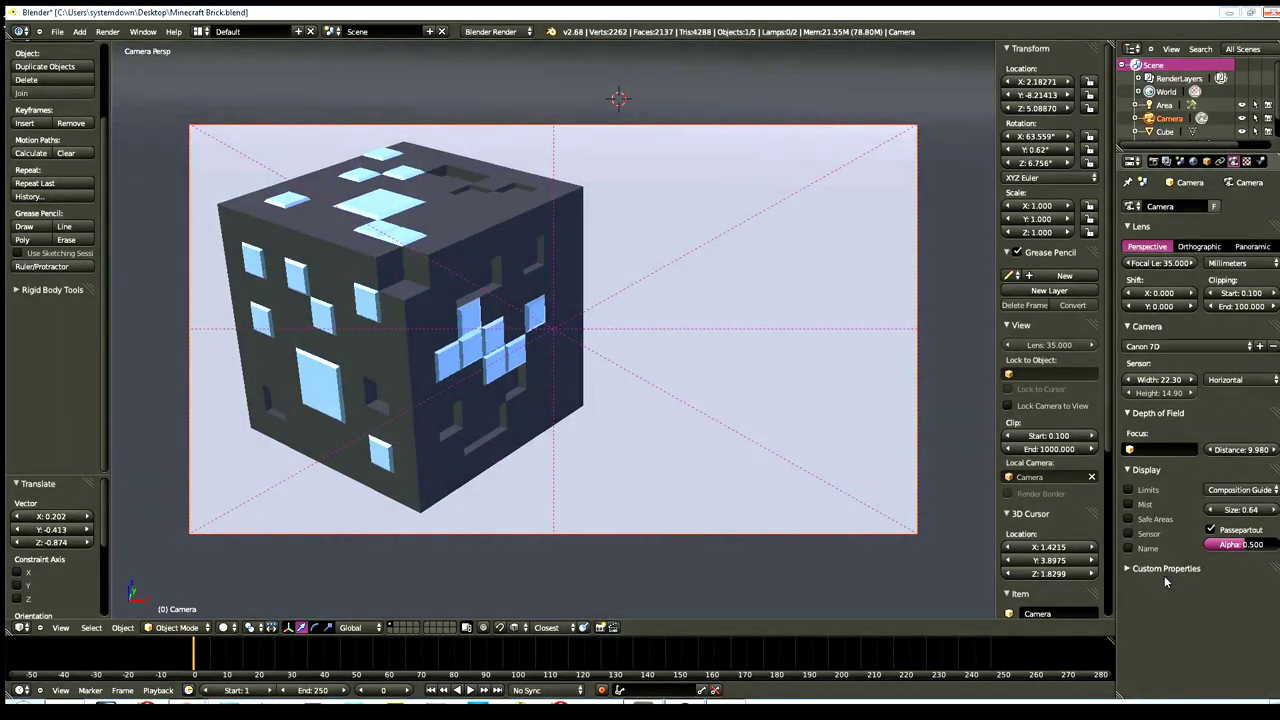
- Preview the framing with a render, then make the camera orthographic
{"action": "key", "text": "F12"}
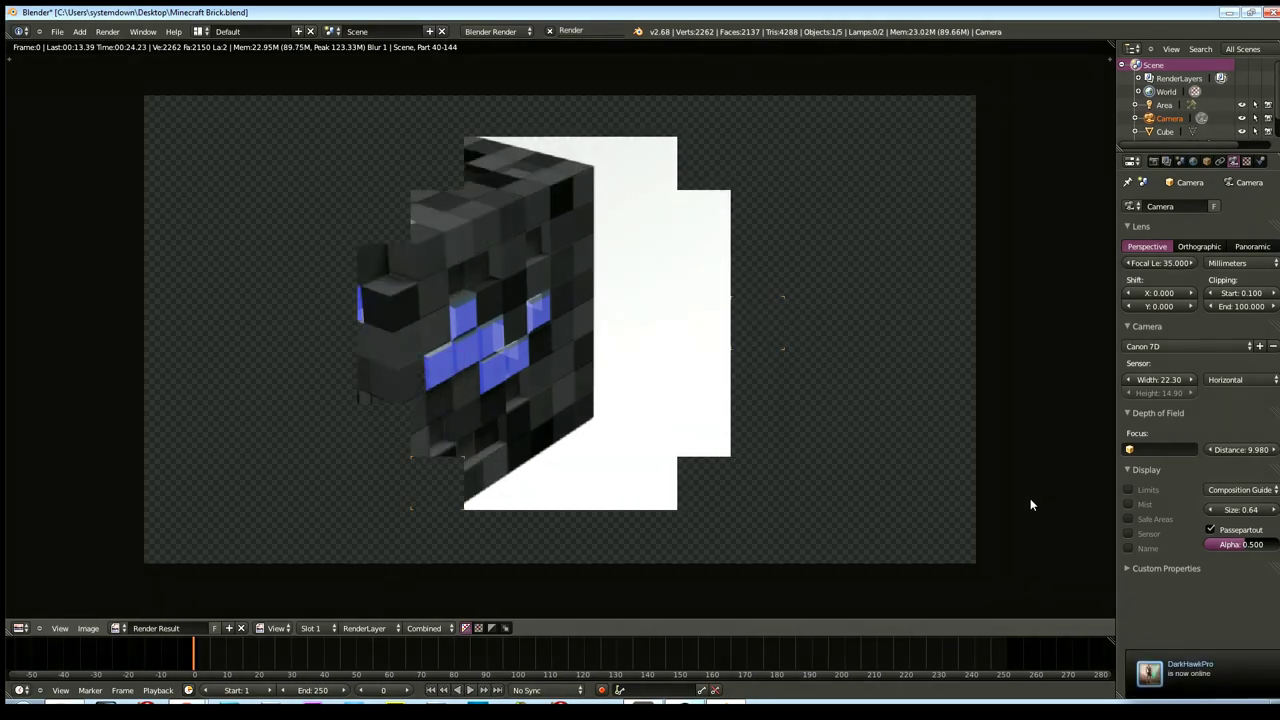
{"action": "key", "text": "Escape"}
{"action": "left_click", "coordinate": [1198, 246]}
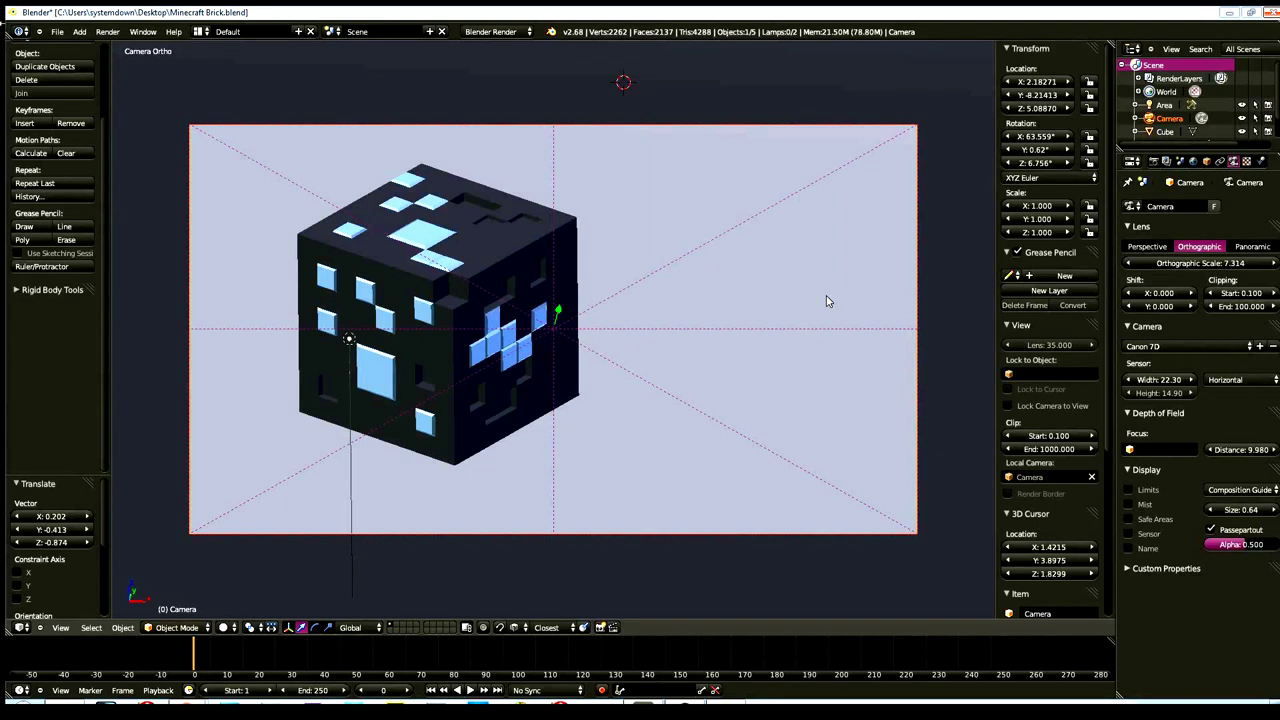
- Compare perspective and orthographic projection, adjusting the orthographic scale to reframe the cube
{"action": "left_click", "coordinate": [1147, 247]}
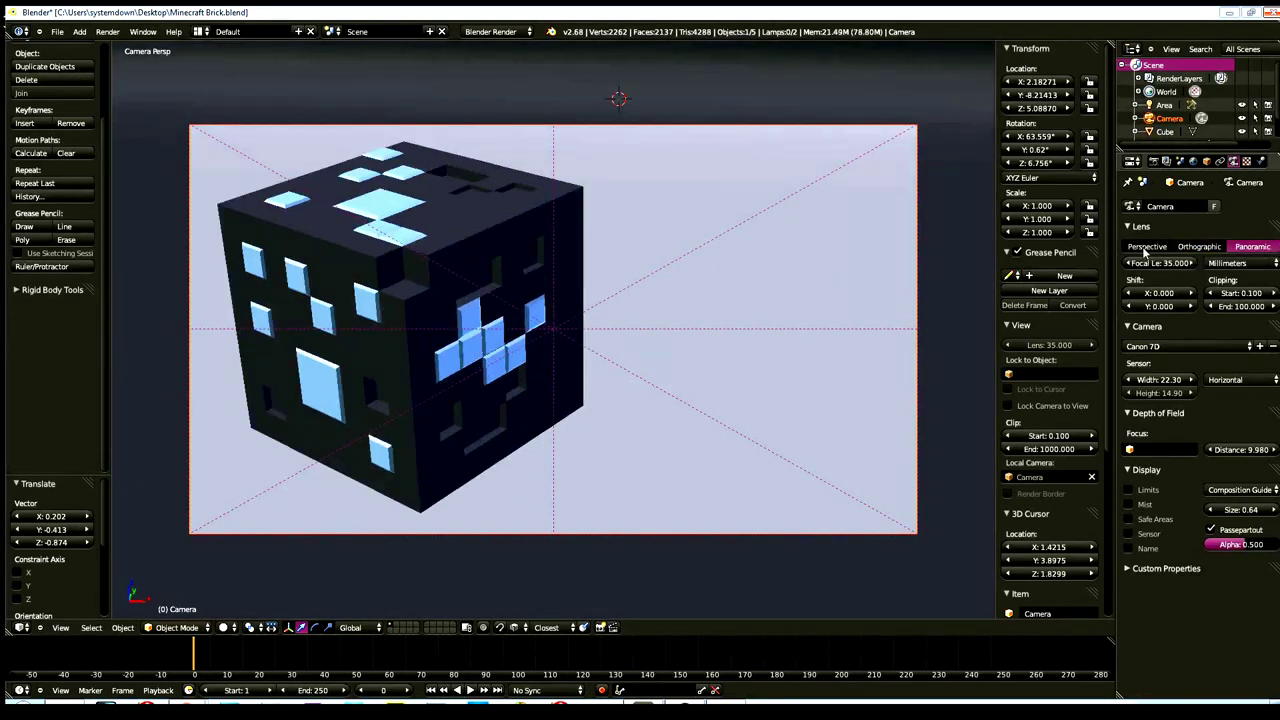
{"action": "left_click", "coordinate": [1147, 250]}
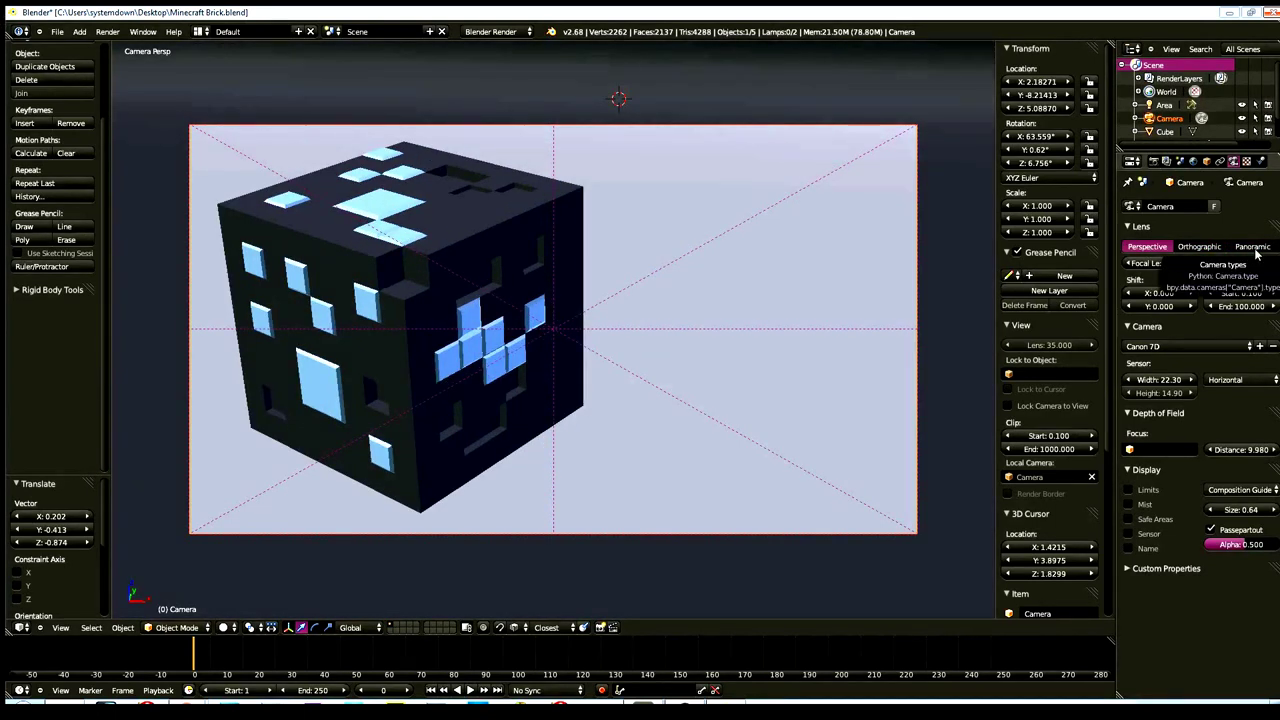
{"action": "left_click", "coordinate": [1200, 247]}
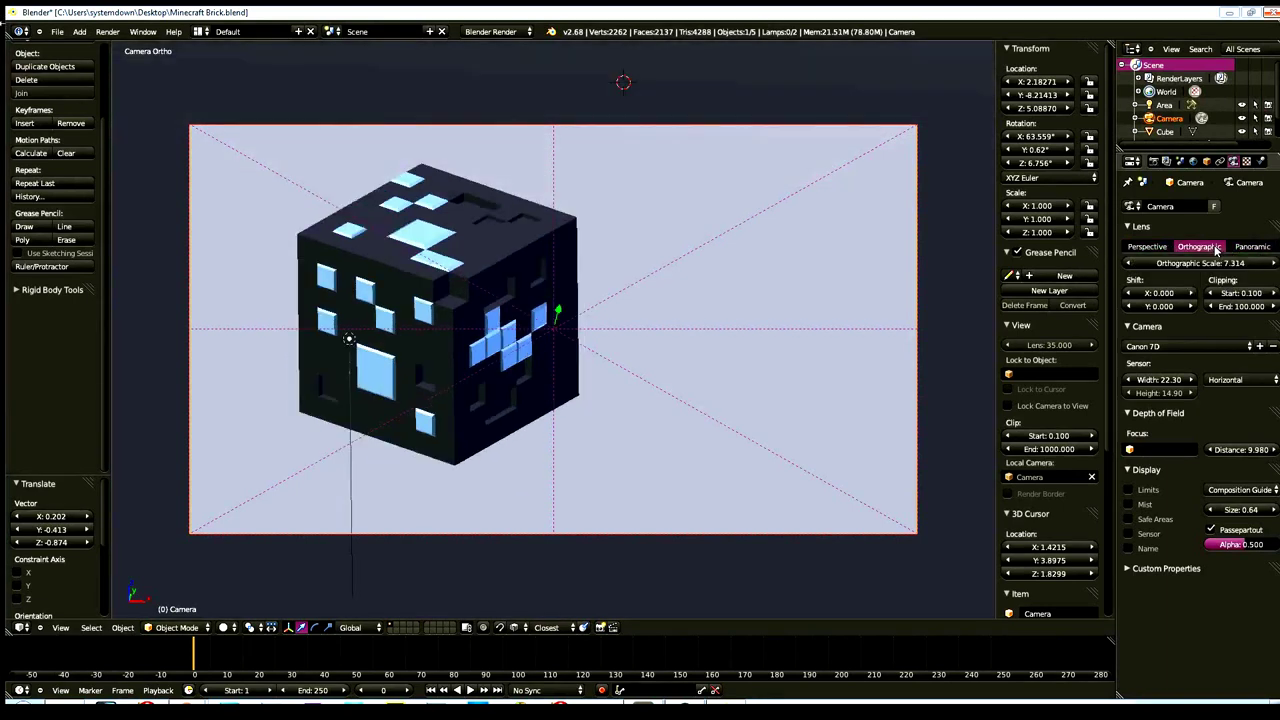
{"action": "left_click", "coordinate": [1143, 248]}
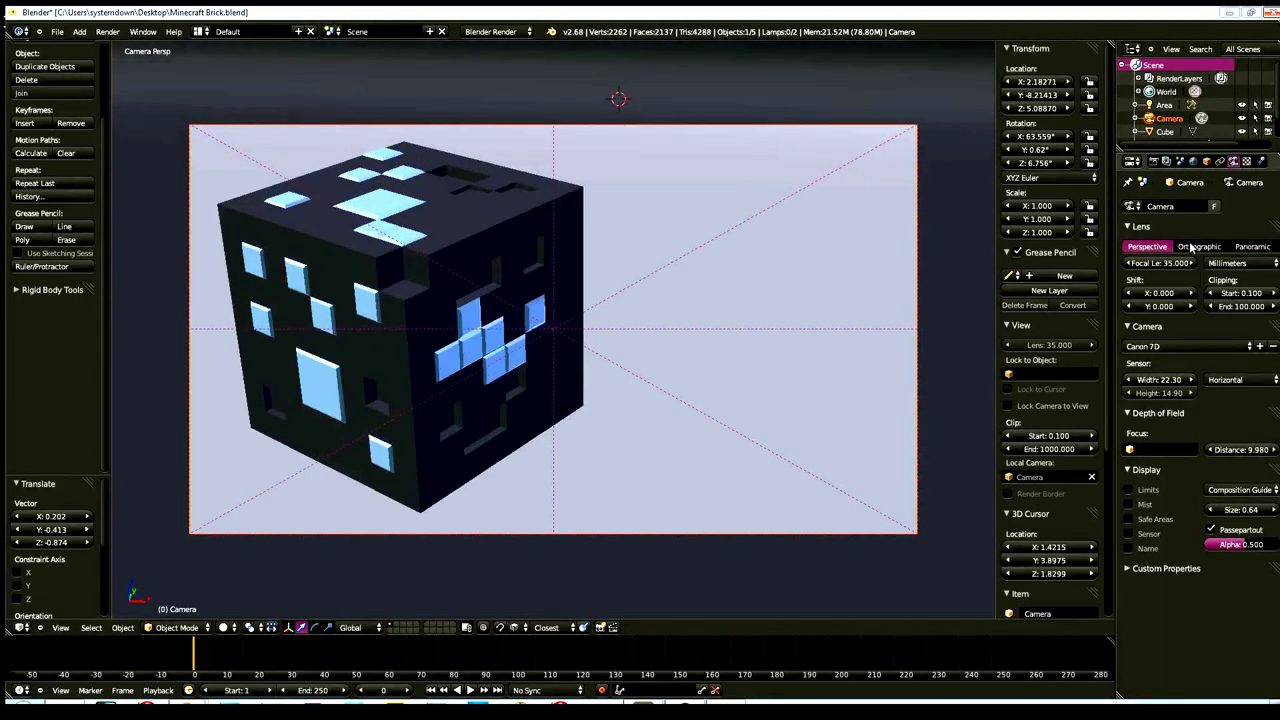
{"action": "left_click", "coordinate": [1191, 247]}
{"action": "left_click_drag", "start_coordinate": [1192, 263], "coordinate": [1186, 265]}
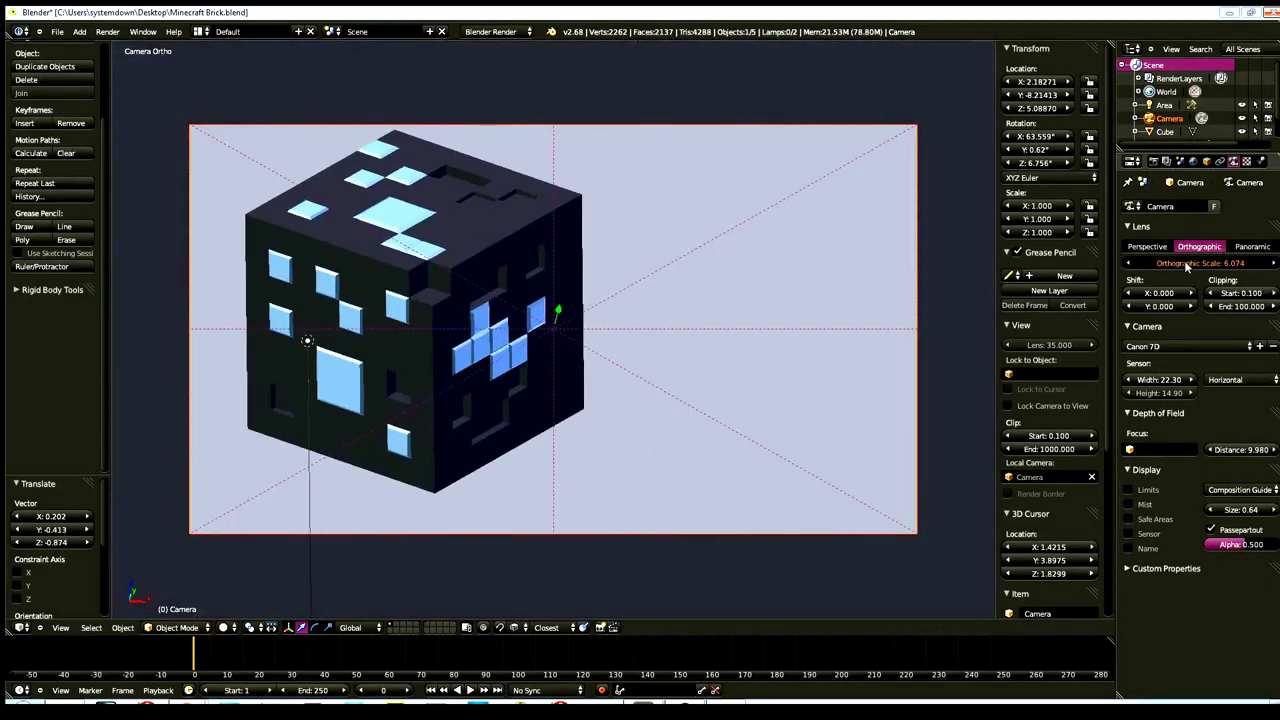
- Return to perspective, raise the focal length to 37.320 mm, and render
{"action": "left_click", "coordinate": [1147, 247]}
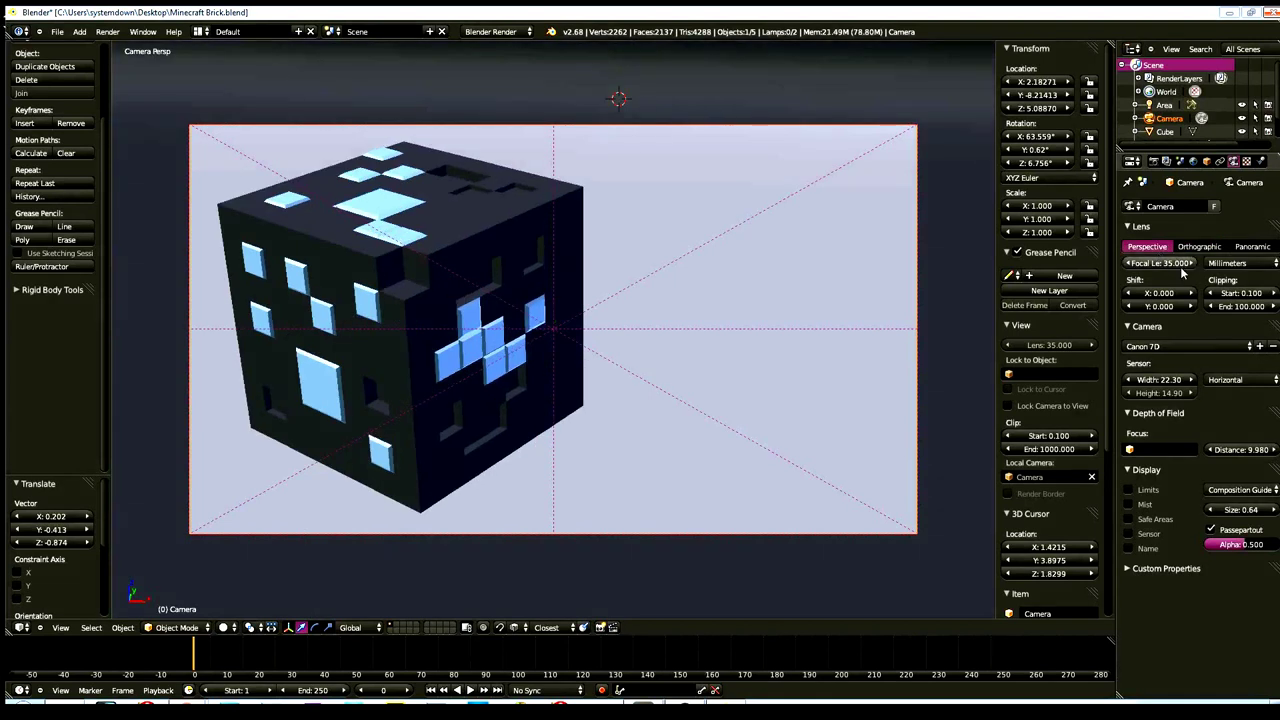
{"action": "left_click_drag", "start_coordinate": [1167, 264], "coordinate": [1178, 266]}
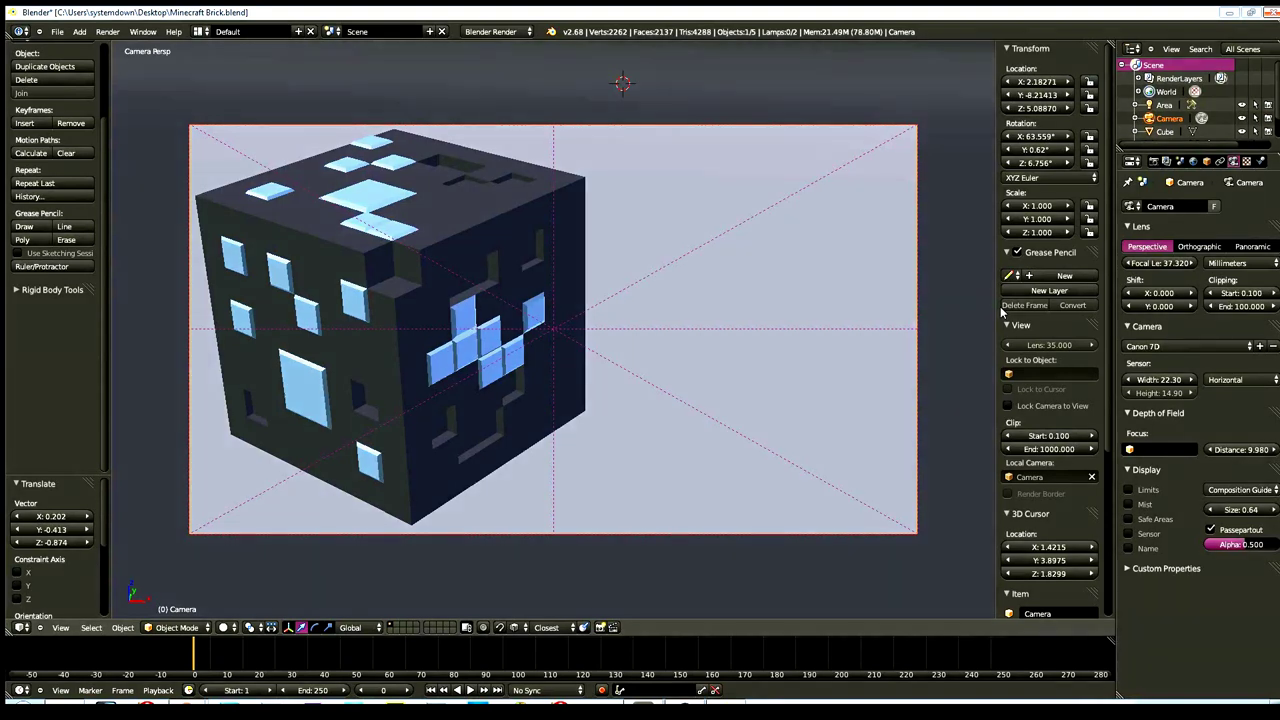
{"action": "key", "text": "F12"}
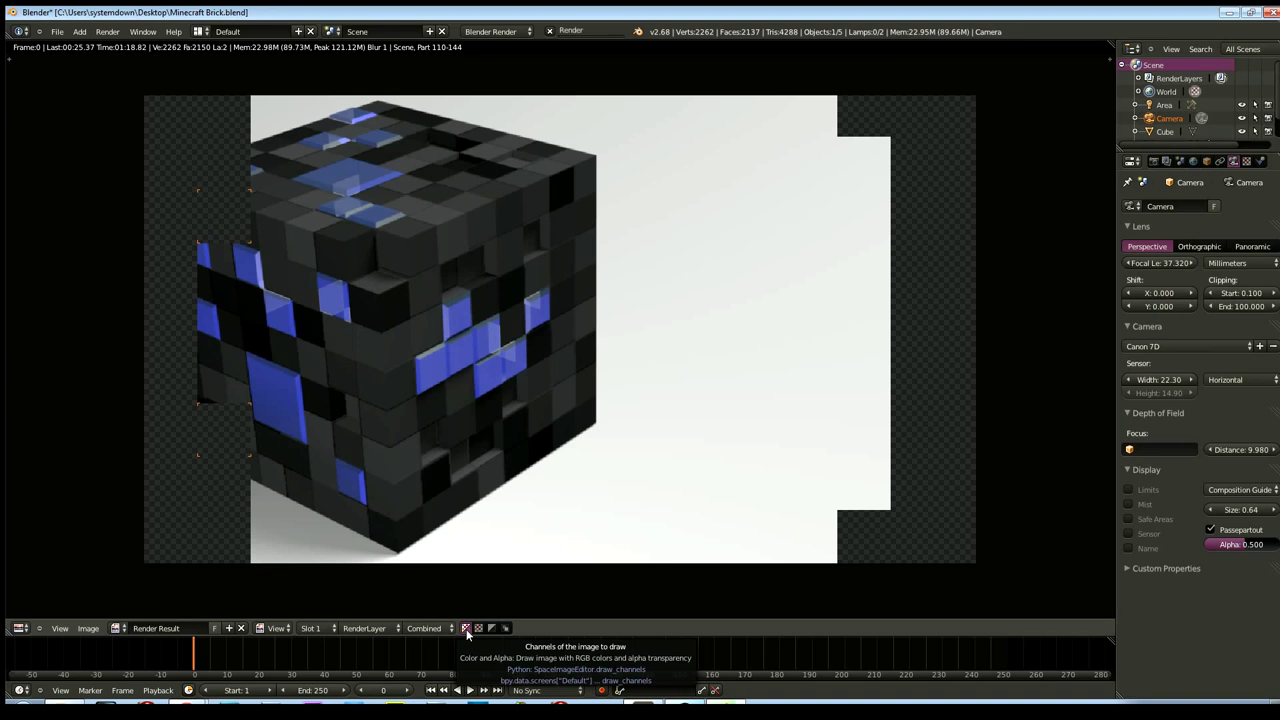
- Inspect the pass and slot selectors on the finished render, then switch to another application
{"action": "left_click", "coordinate": [431, 628]}
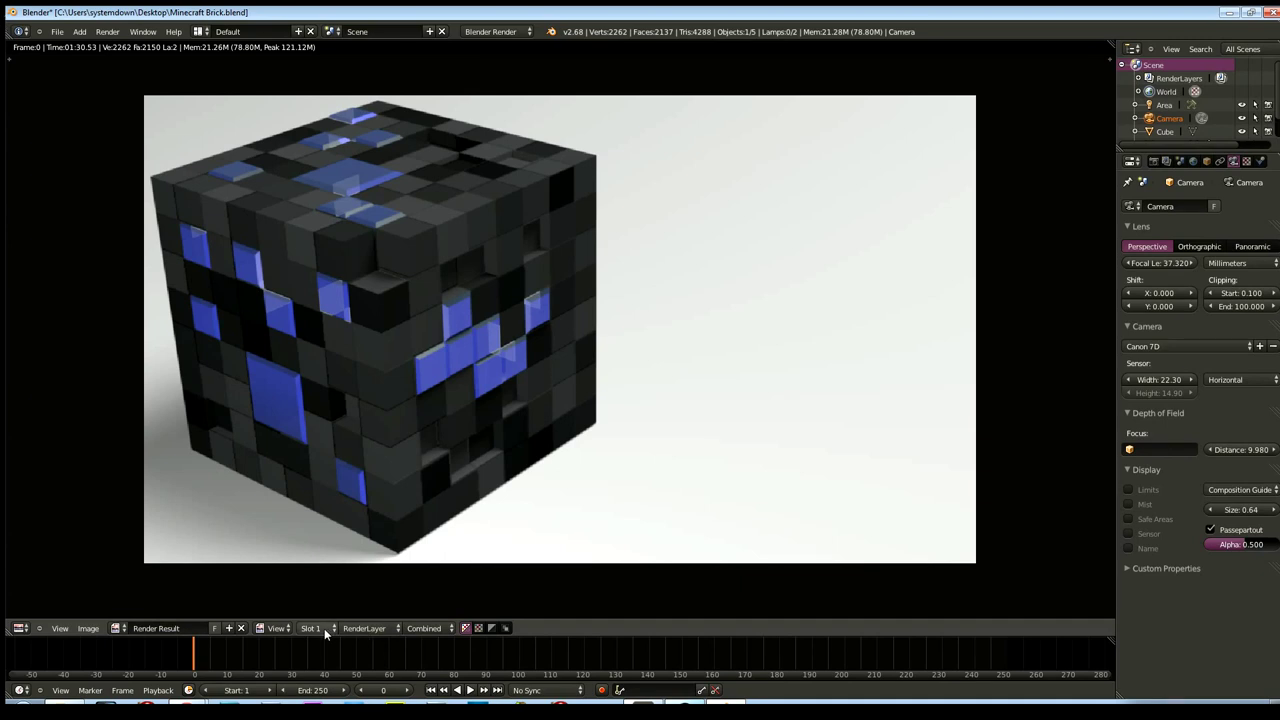
{"action": "left_click", "coordinate": [287, 626]}
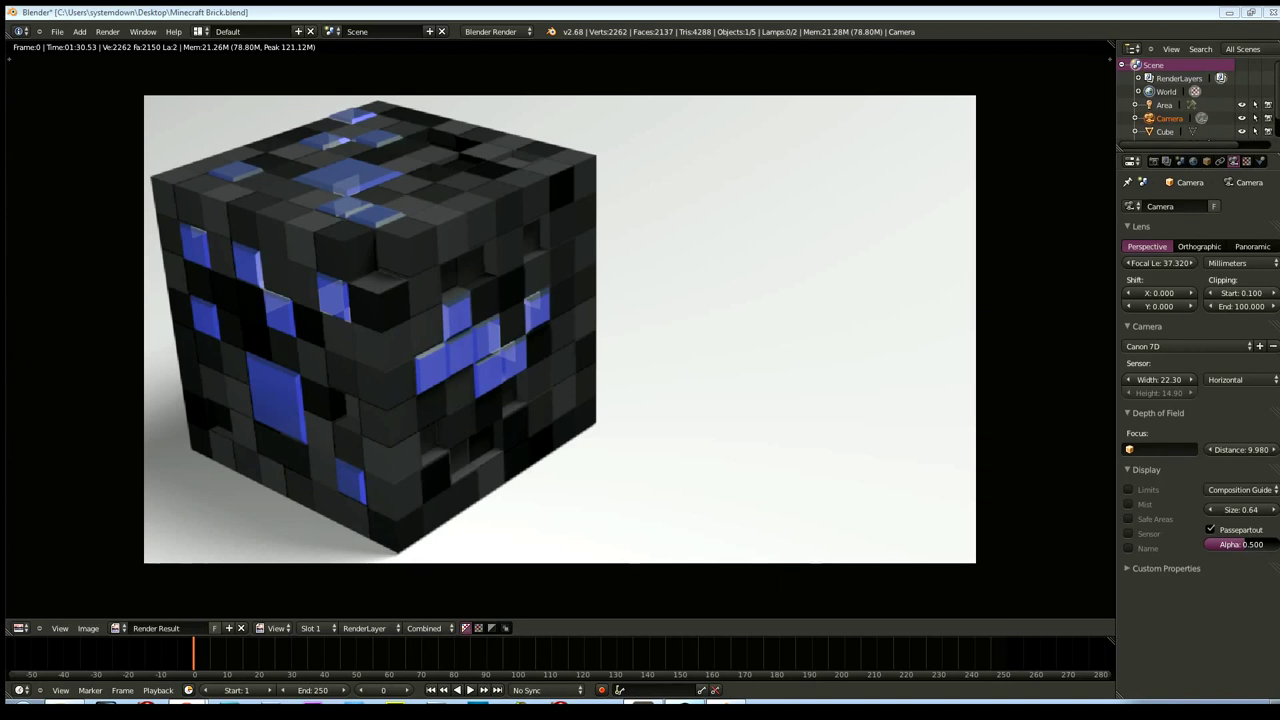
{"action": "key", "text": "alt+Tab"}
{"action": "key", "text": "alt+Tab"}
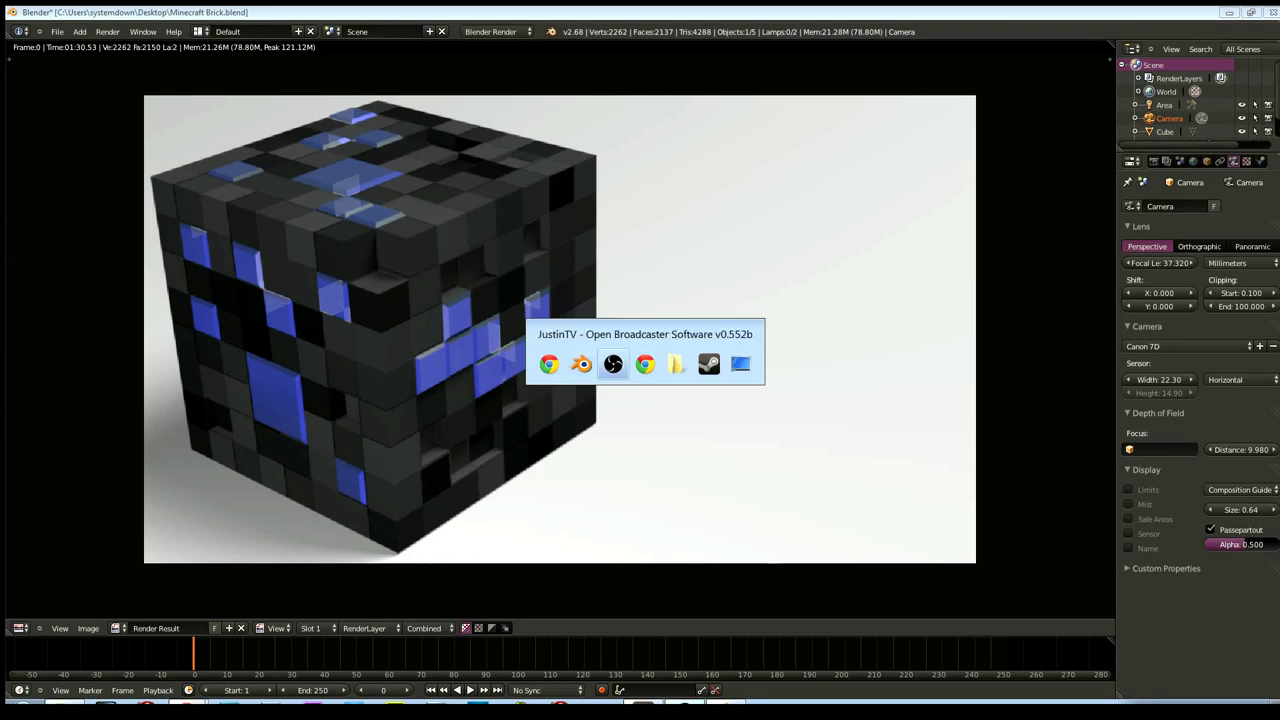